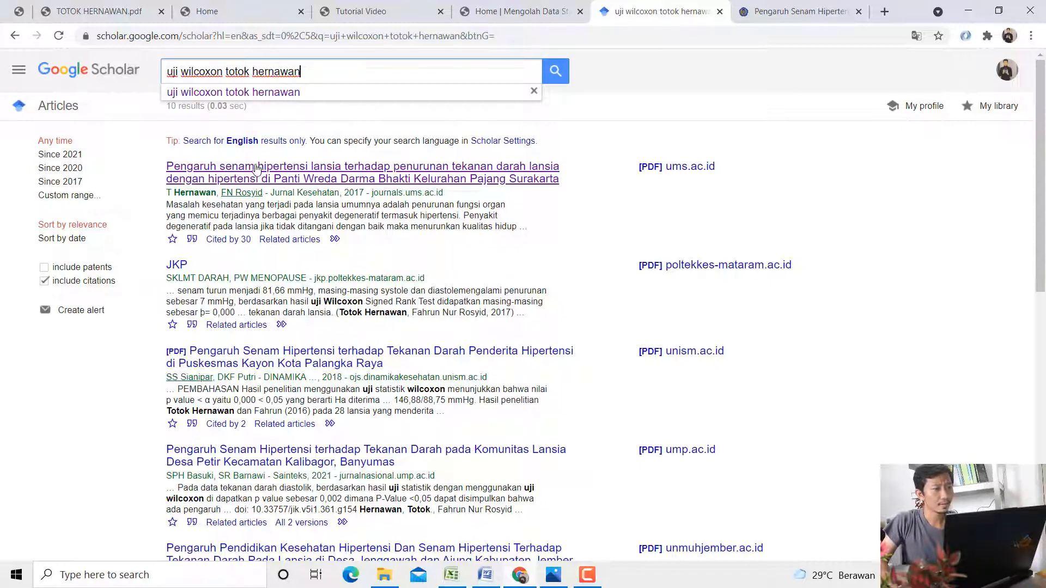
# Read the article's abstract on the Jurnal Kesehatan page down to its full-text link, and return to the Word document
pyautogui.click(768, 13)
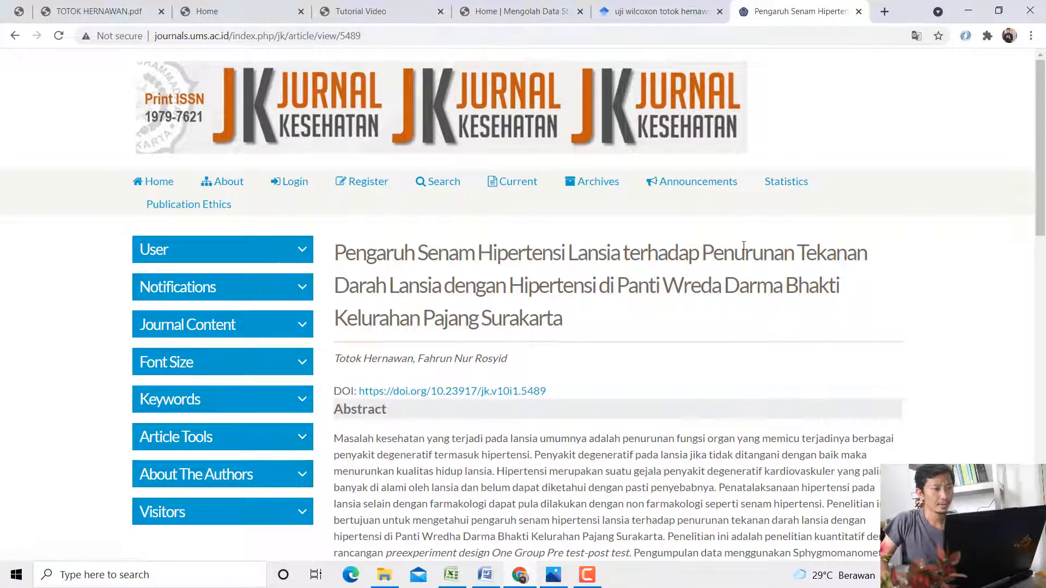
pyautogui.moveTo(1041, 151); pyautogui.dragTo(1044, 271)
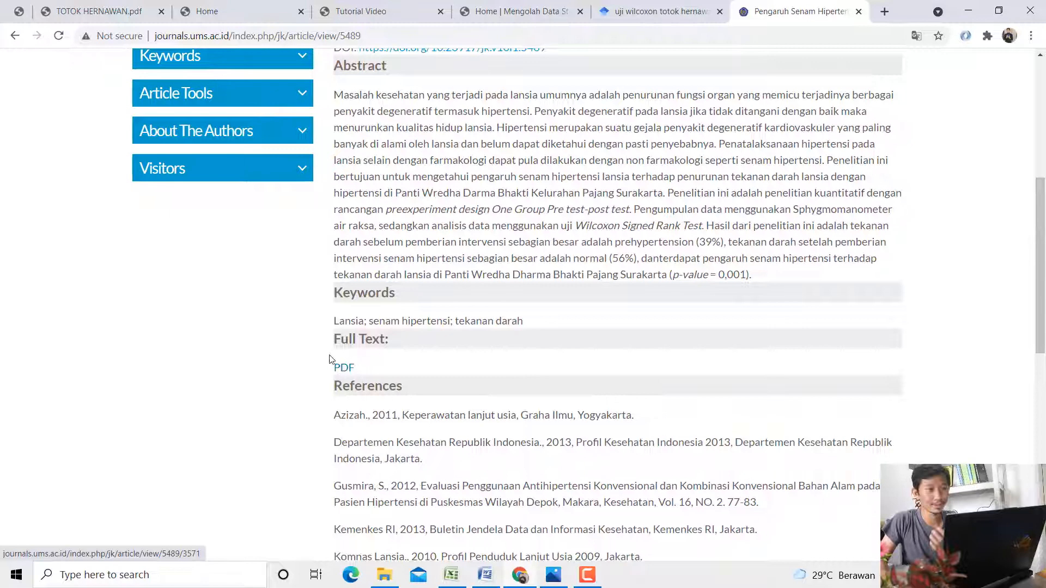
pyautogui.click(968, 11)
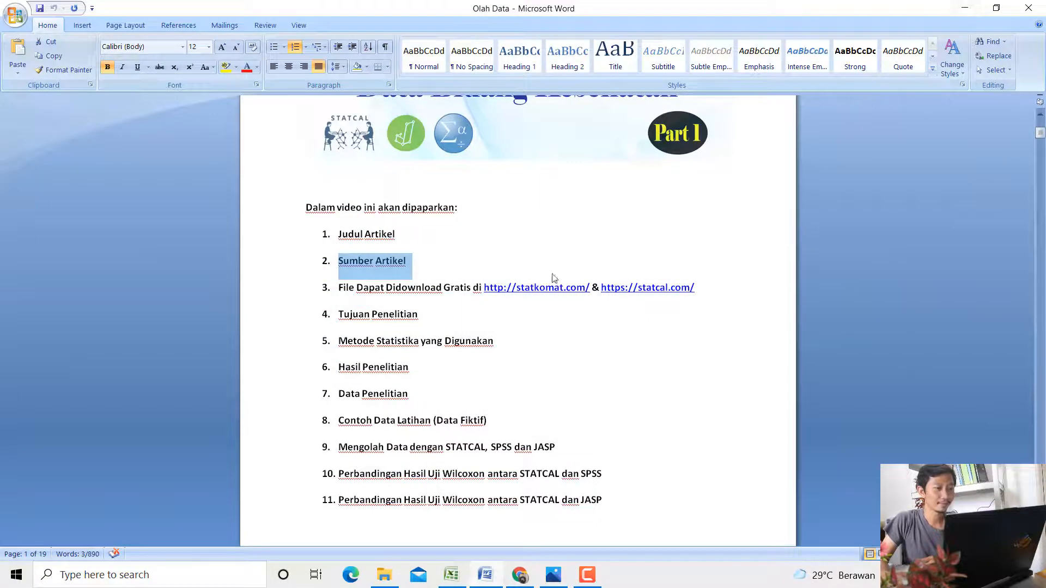
# Select "Didownload Gratis" in outline item 3, and view the statcal.com home and Tutorial Video pages in Chrome
pyautogui.click(418, 297)
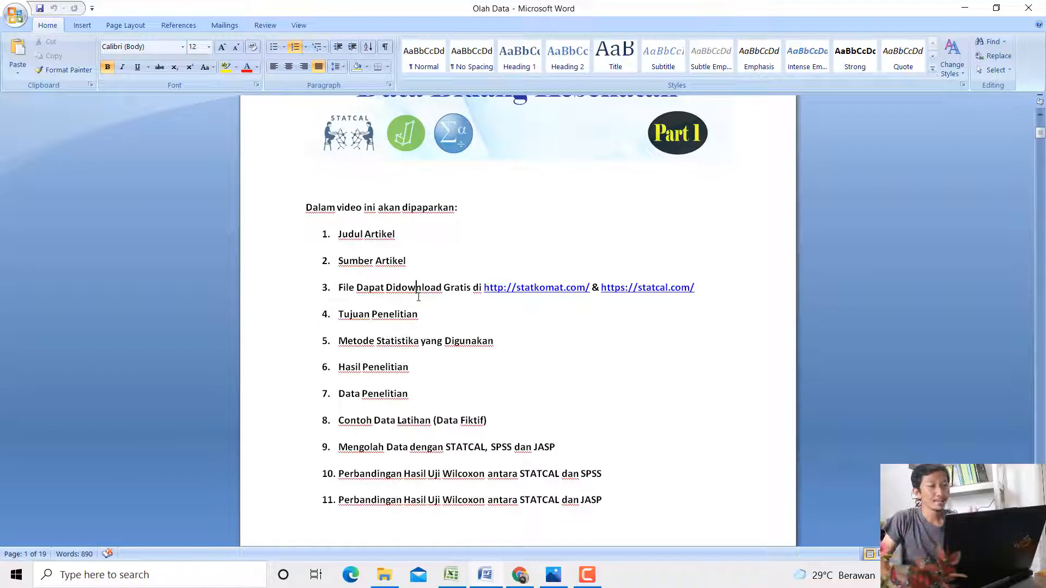
pyautogui.moveTo(428, 288); pyautogui.dragTo(472, 288)
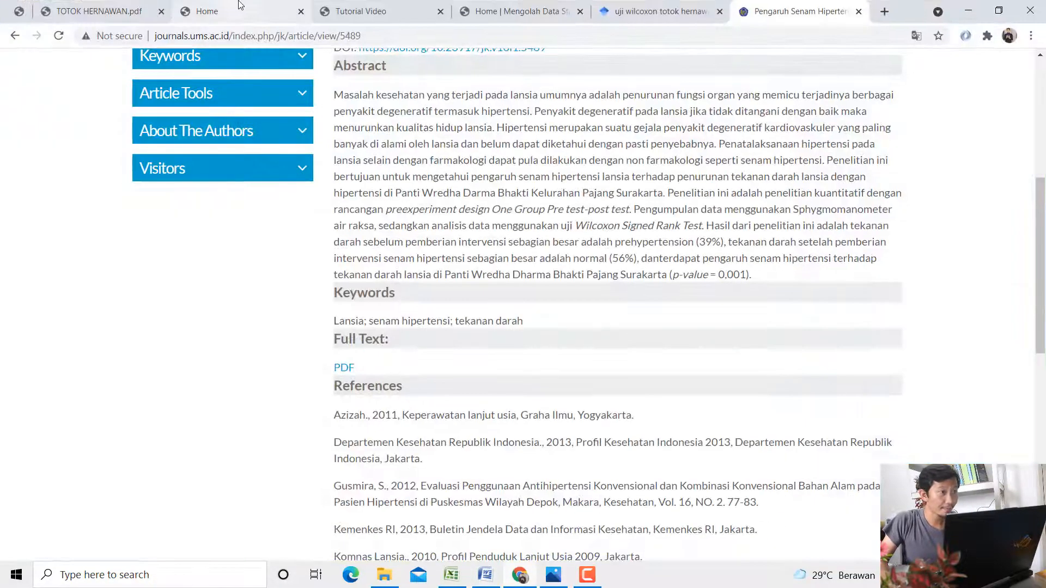
pyautogui.click(240, 4)
pyautogui.click(100, 34)
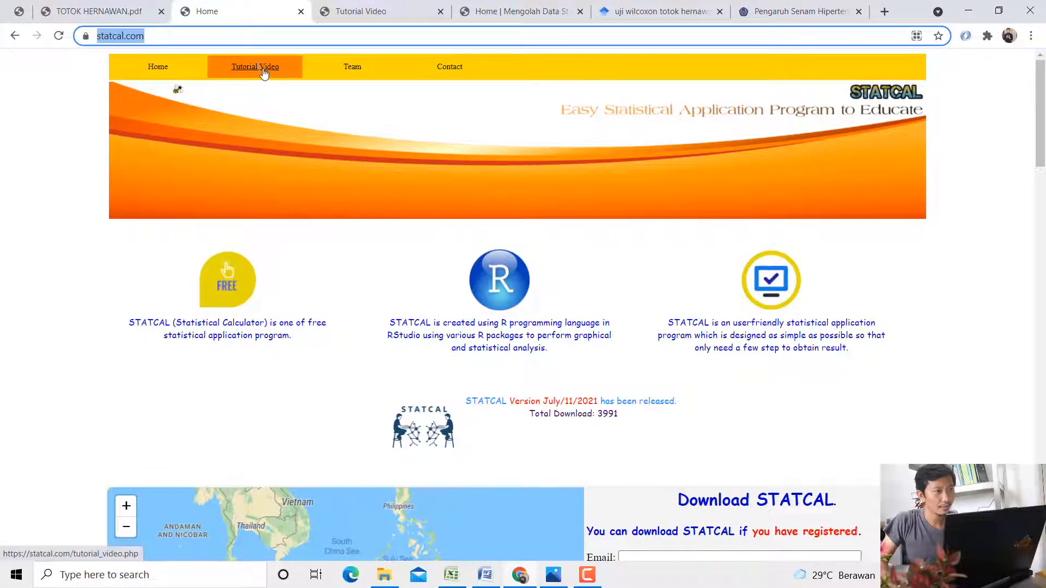
pyautogui.click(355, 11)
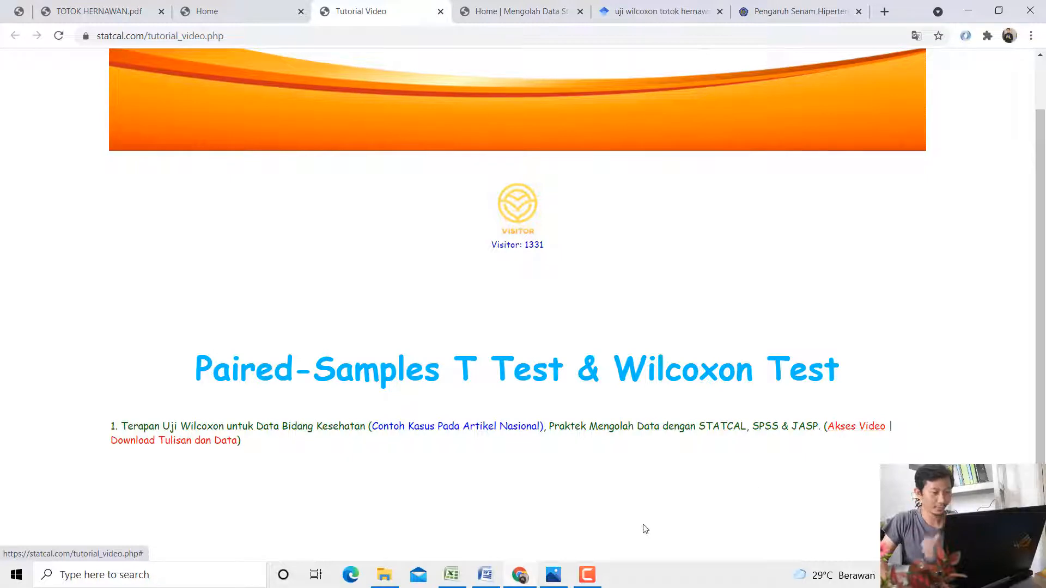
# Switch back to the Word document and select outline item 4, "Tujuan Penelitian"
pyautogui.click(485, 574)
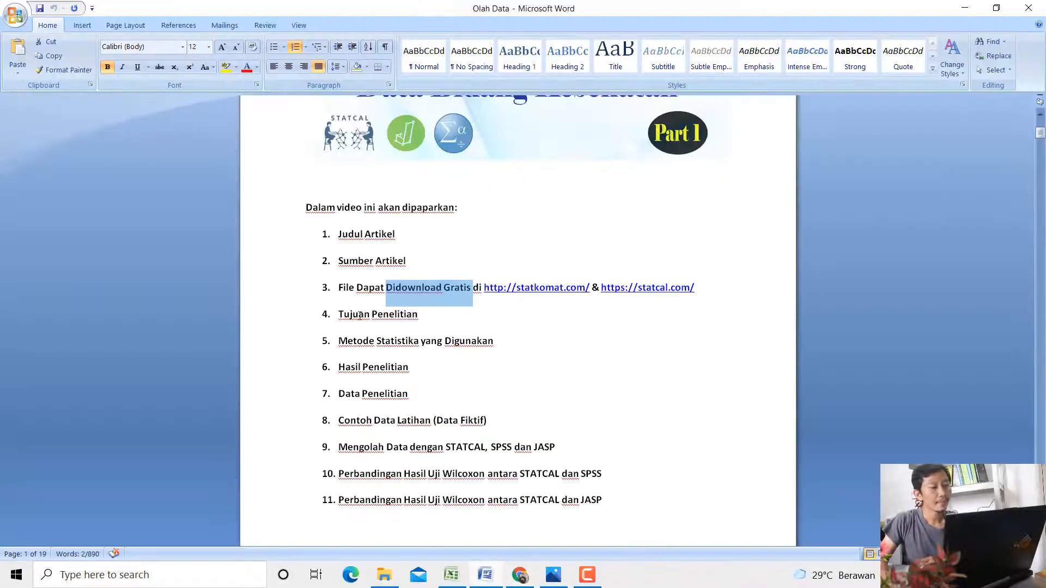
pyautogui.moveTo(351, 313); pyautogui.dragTo(381, 313)
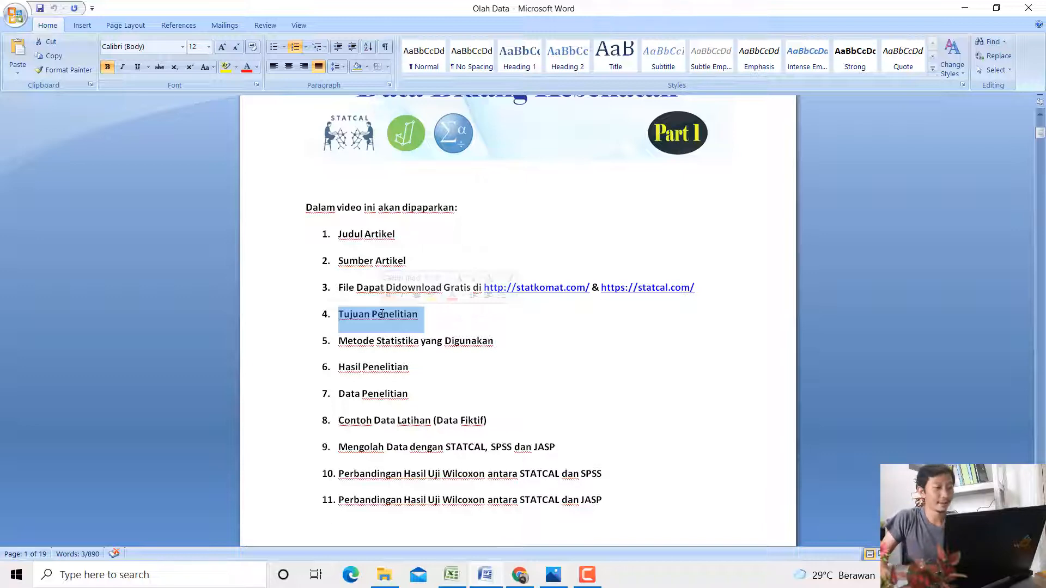
pyautogui.scroll(-1, 430, 300)
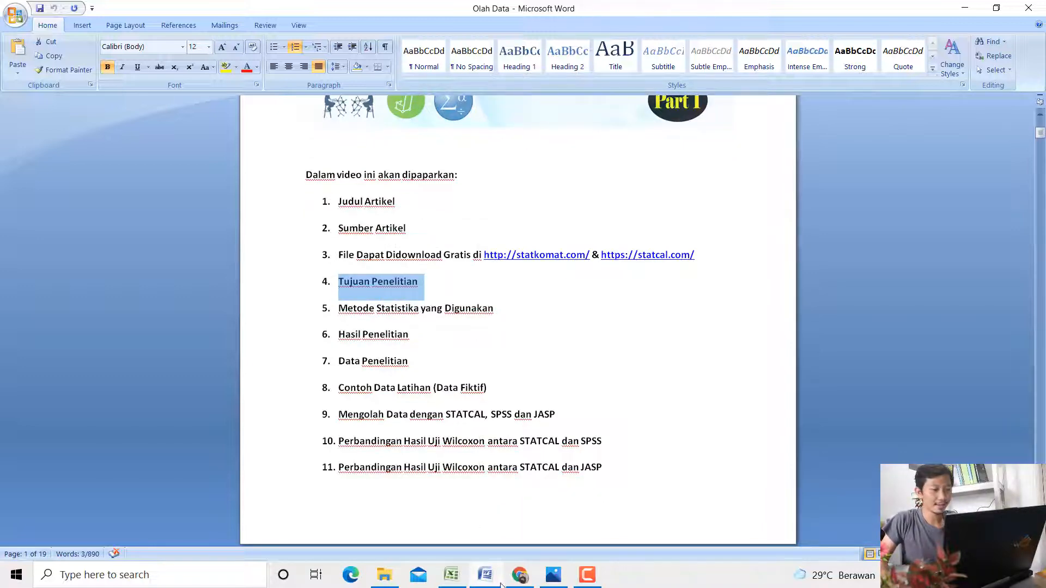
pyautogui.click(520, 575)
pyautogui.click(520, 575)
# Go to the "Tujuan penelitian" section and select the phrases "pengaruh senam hipertensi" and "lansia terhadap penurunan tekanan darah lansia dengan hipertensi"
pyautogui.scroll(-5, 492, 479)
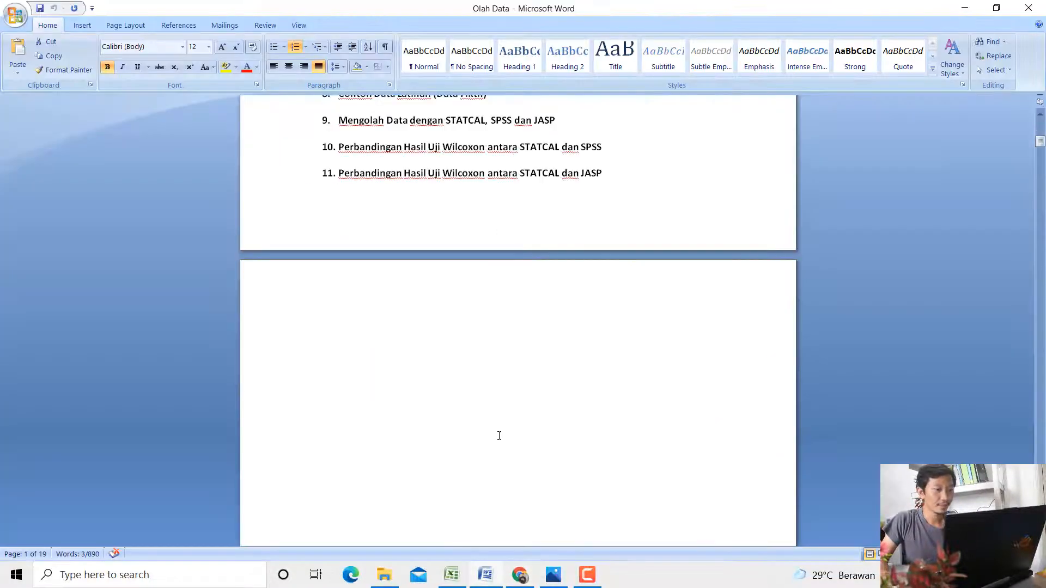
pyautogui.scroll(-10, 497, 434)
pyautogui.scroll(-15, 499, 424)
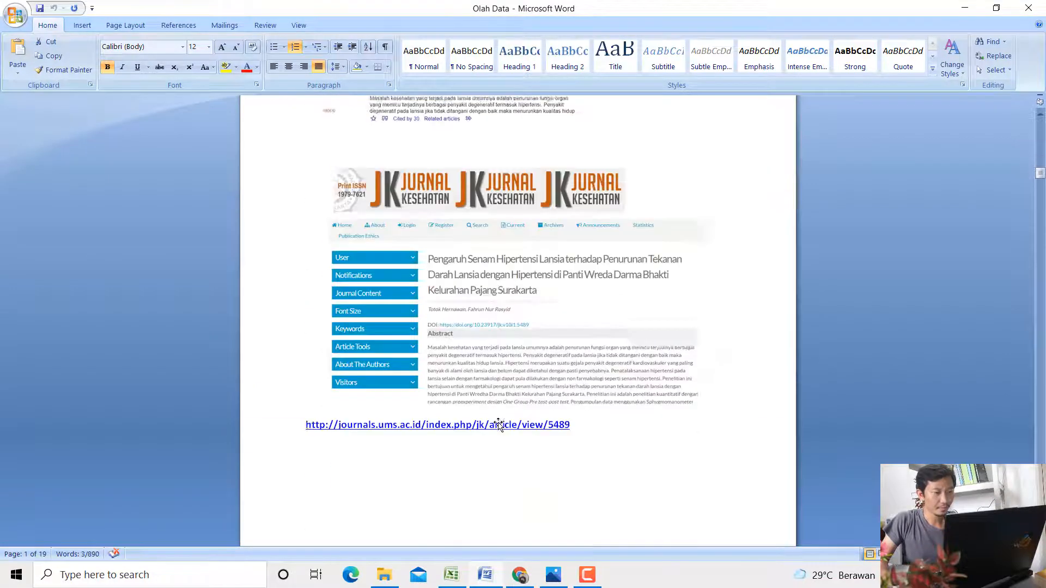
pyautogui.scroll(-3, 499, 422)
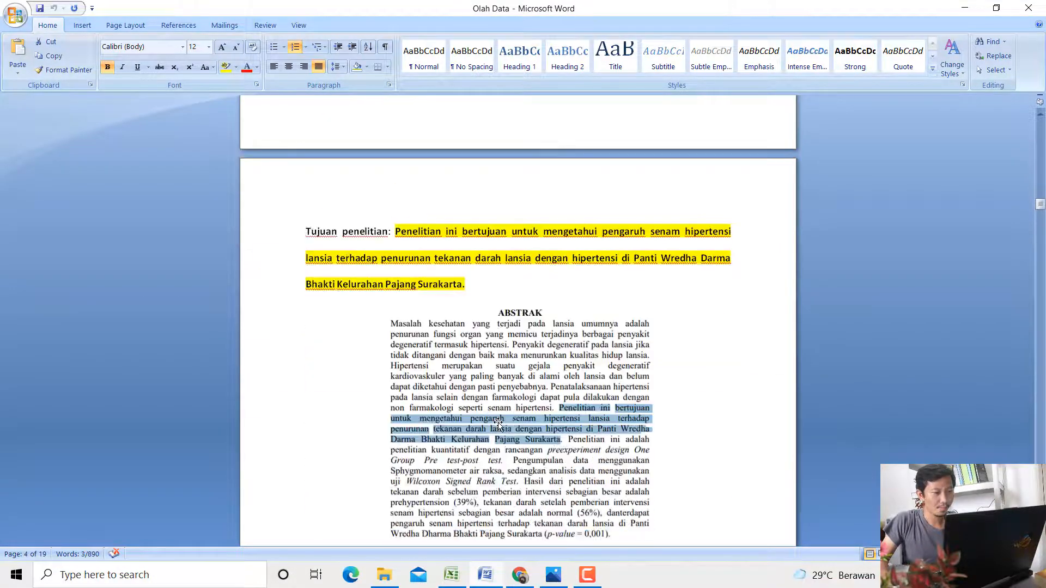
pyautogui.scroll(1, 498, 421)
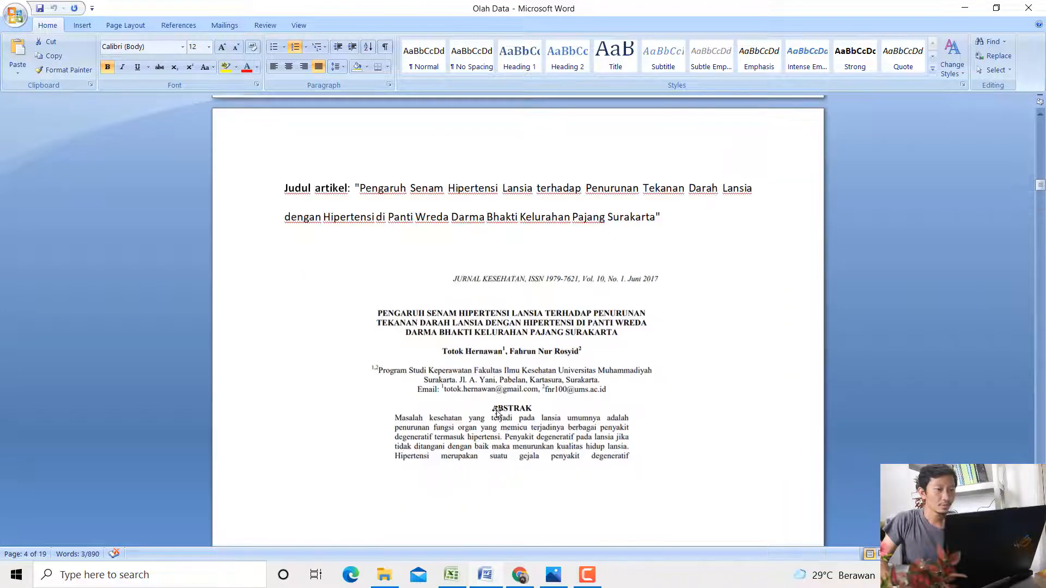
pyautogui.scroll(-10, 494, 393)
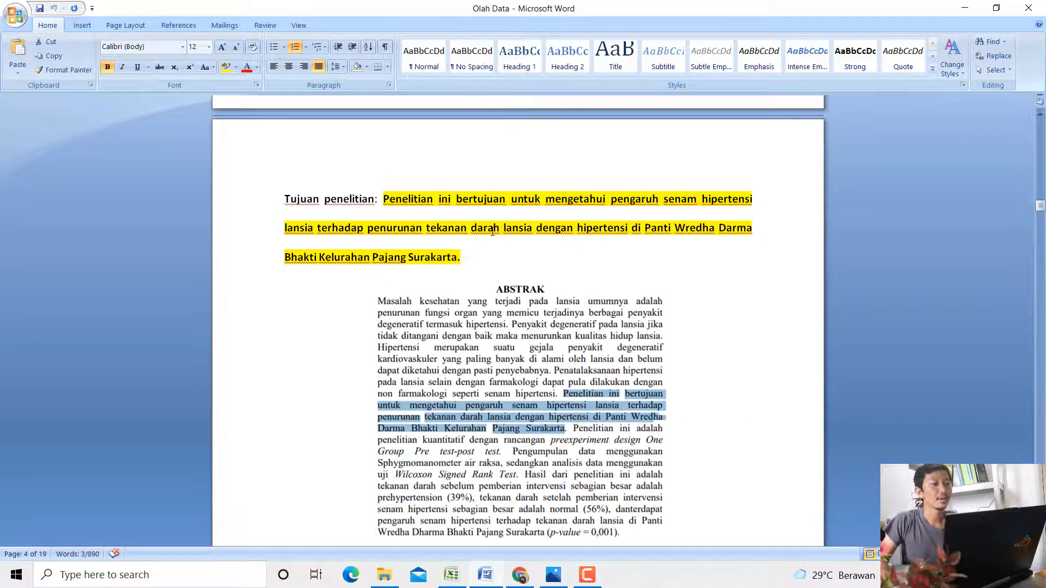
pyautogui.click(484, 212)
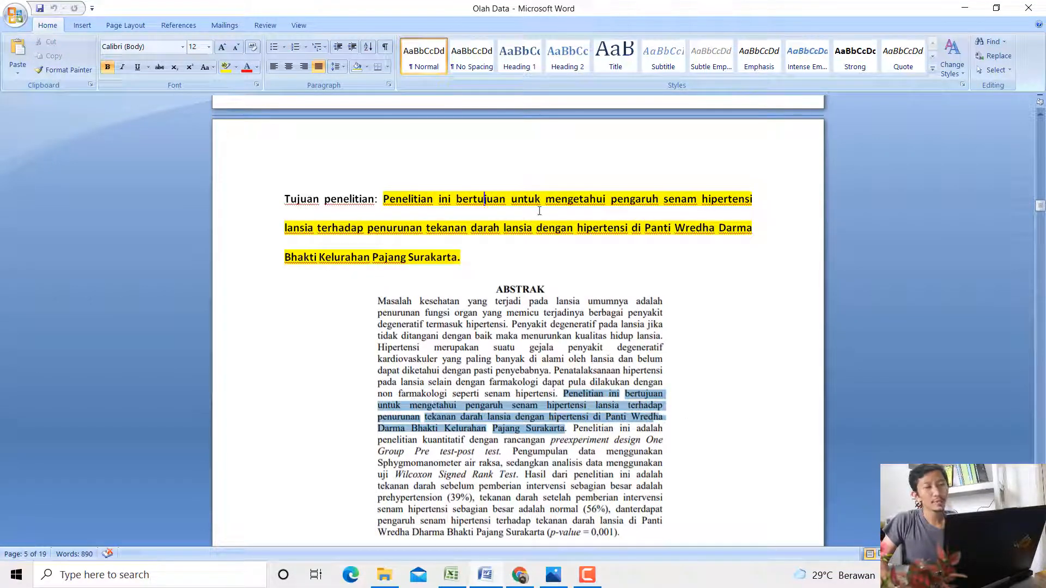
pyautogui.moveTo(511, 210); pyautogui.dragTo(753, 201)
pyautogui.click(659, 200)
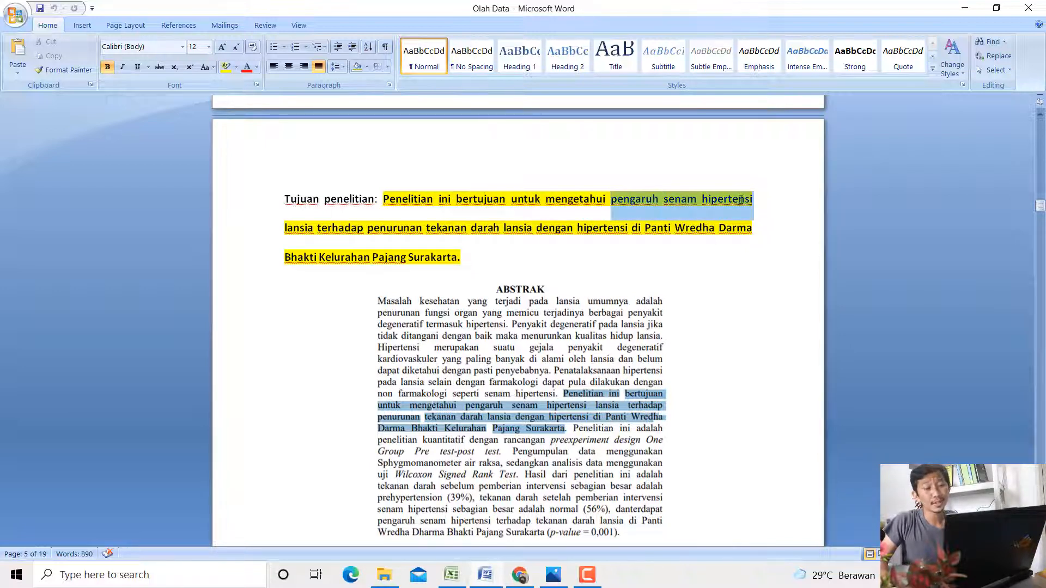
pyautogui.moveTo(292, 232); pyautogui.dragTo(608, 234)
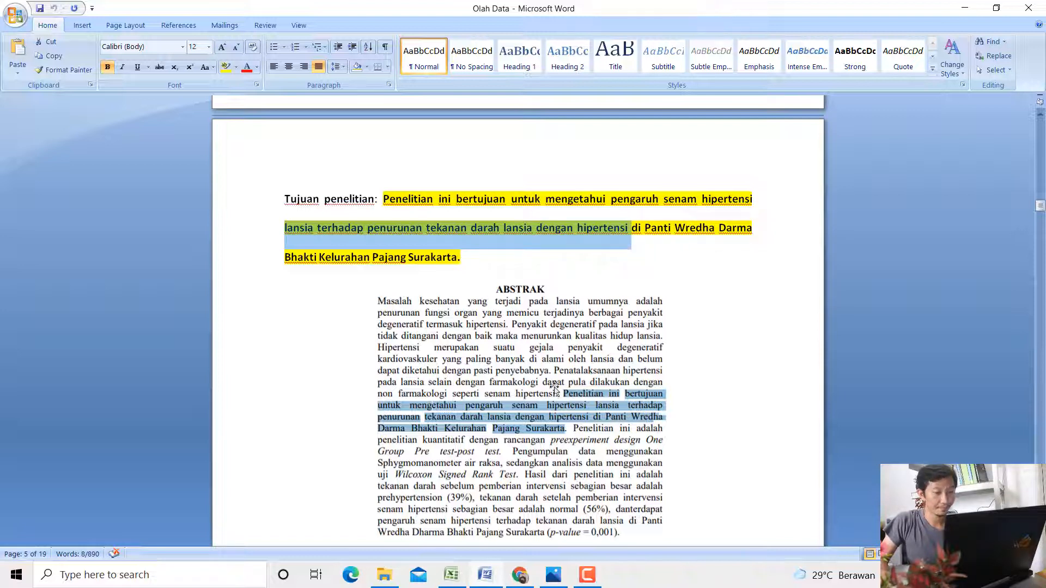
# Switch to the article PDF in Chrome and select the research-objective sentence from "Penelitian ini bertujuan" in the Indonesian abstract
pyautogui.click(520, 575)
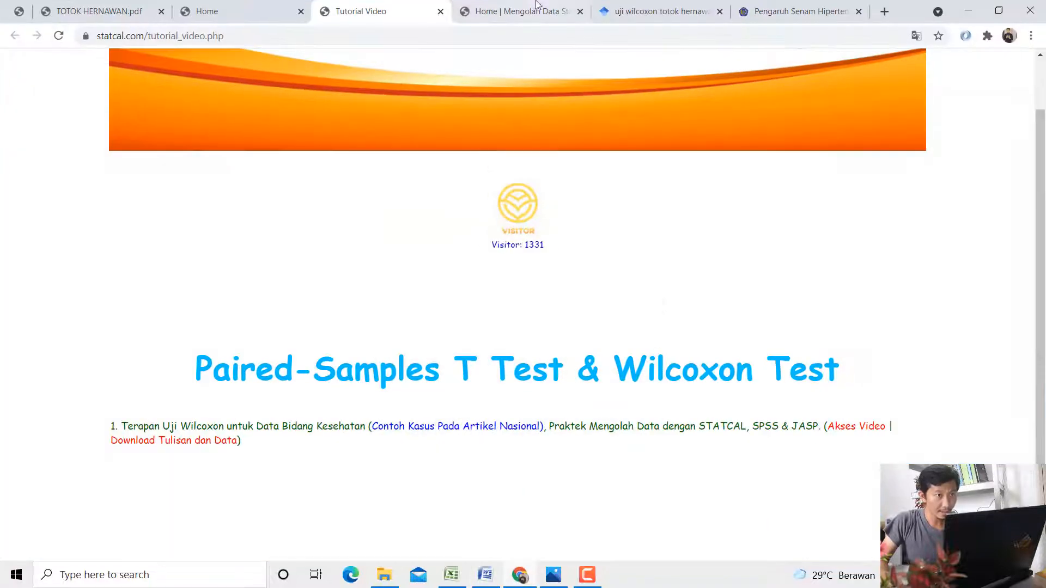
pyautogui.click(551, 8)
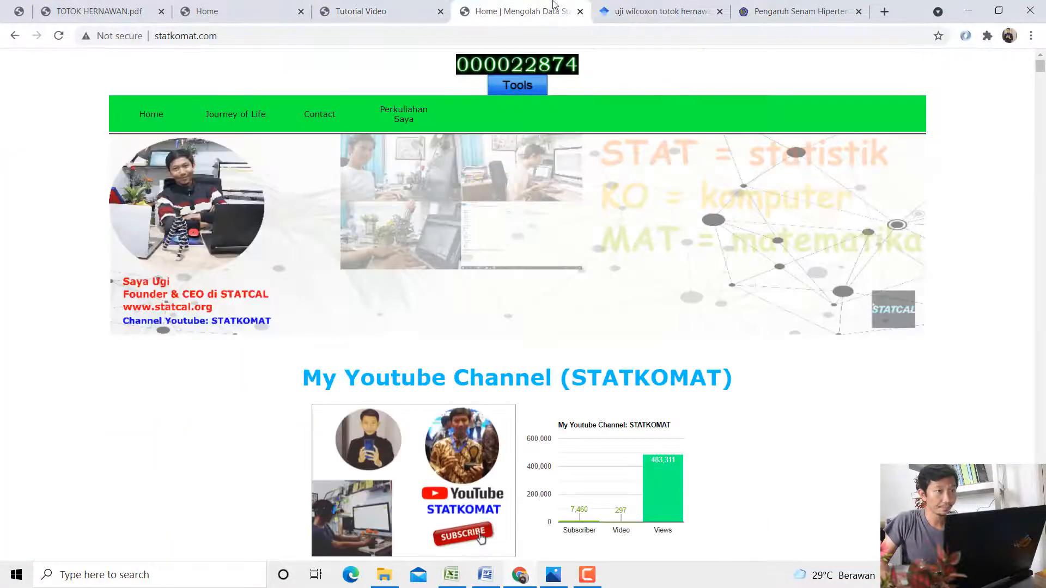
pyautogui.click(144, 6)
pyautogui.scroll(-3, 586, 383)
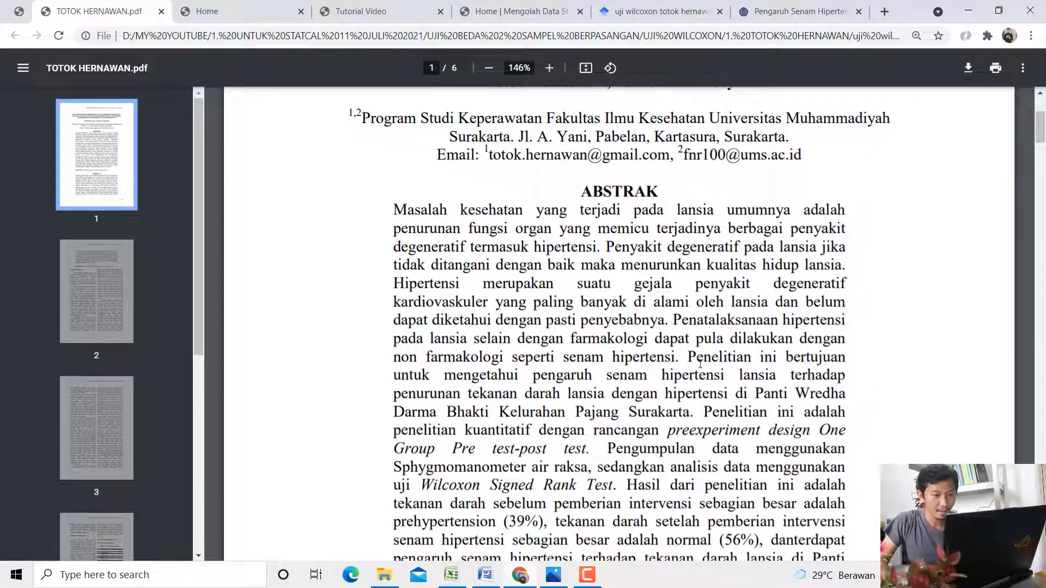
pyautogui.moveTo(688, 357); pyautogui.dragTo(587, 397)
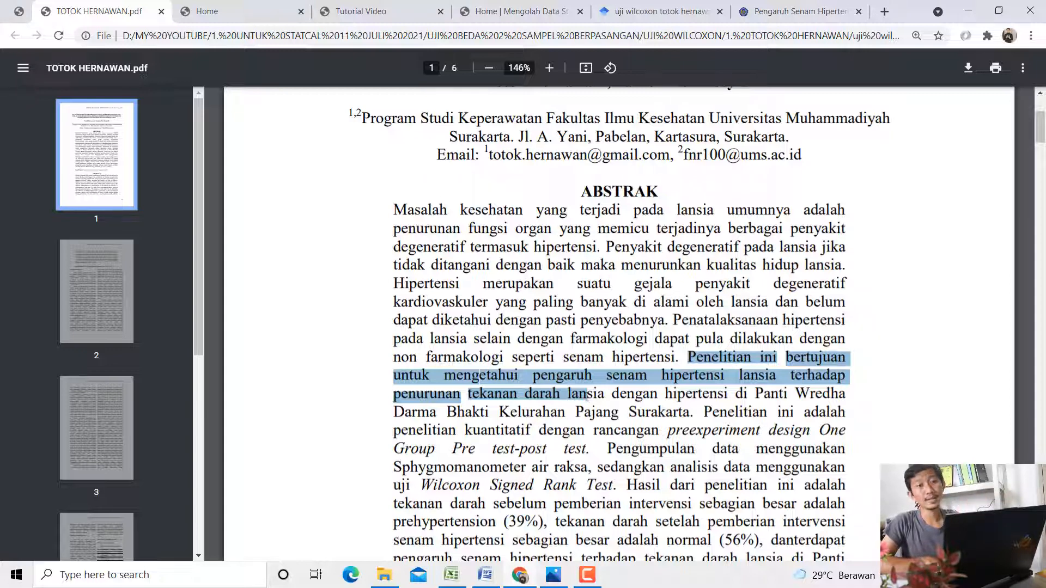
# Review the article's title in the PDF, and mark the words "senam hipertensi" in the abstract
pyautogui.scroll(4, 589, 396)
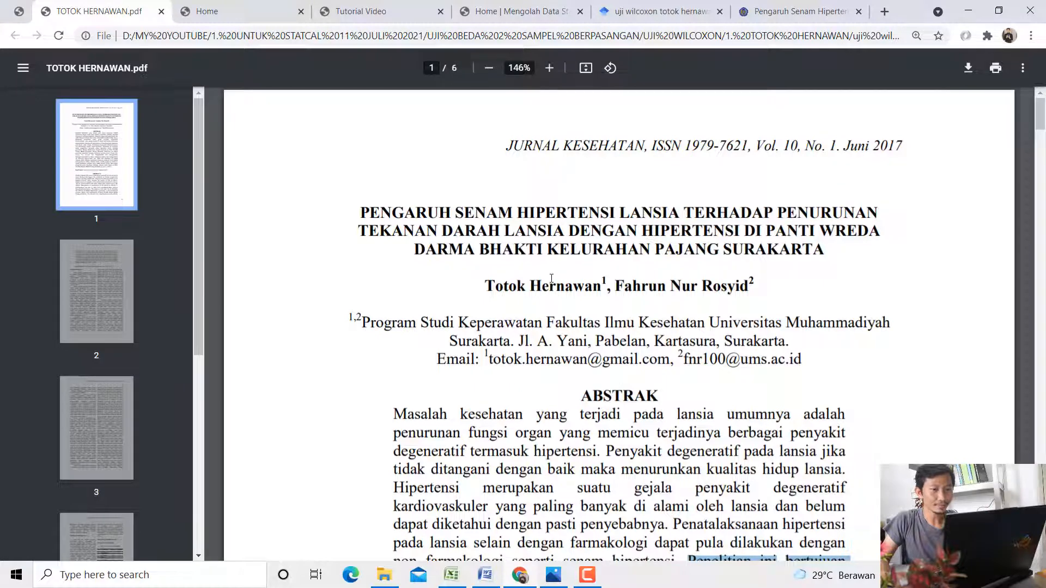
pyautogui.scroll(-3, 551, 278)
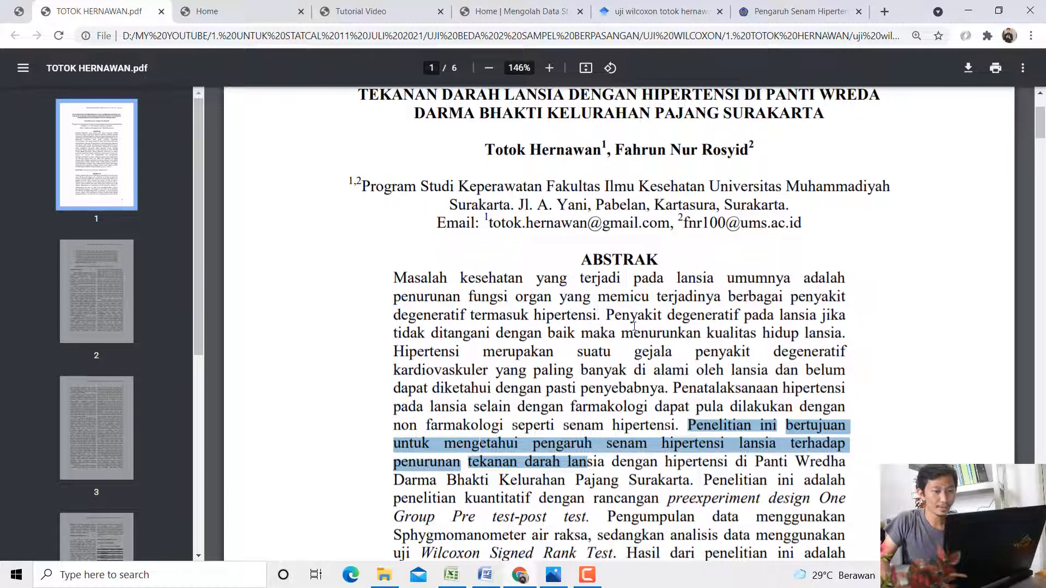
pyautogui.moveTo(620, 444); pyautogui.dragTo(705, 442)
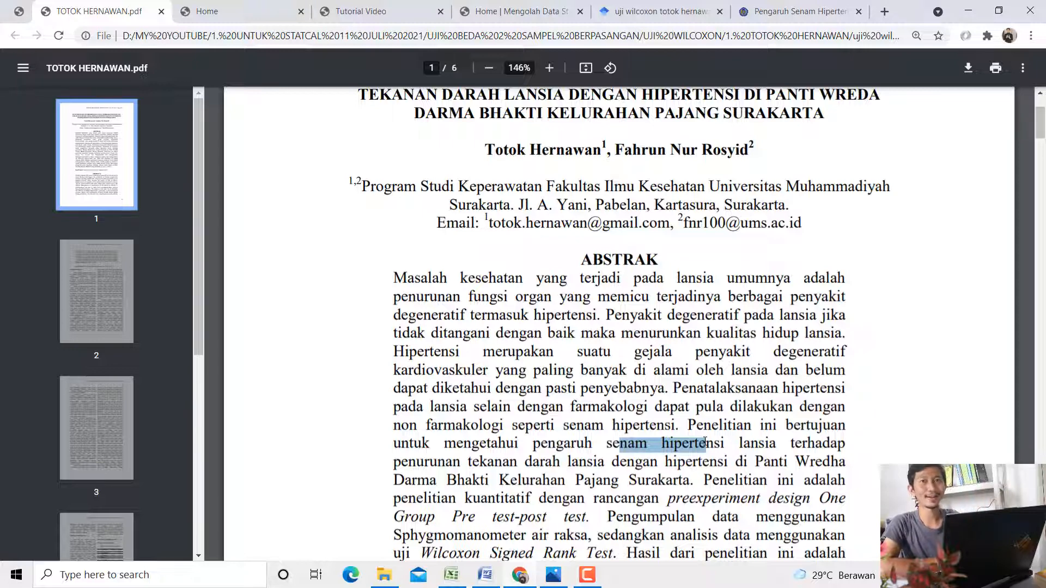
# Switch to Word, go to the "Metode Statistika yang Digunakan" section and mark the test name "uji Wilcoxon Signed Rank Test"
pyautogui.click(485, 575)
pyautogui.scroll(-10, 445, 376)
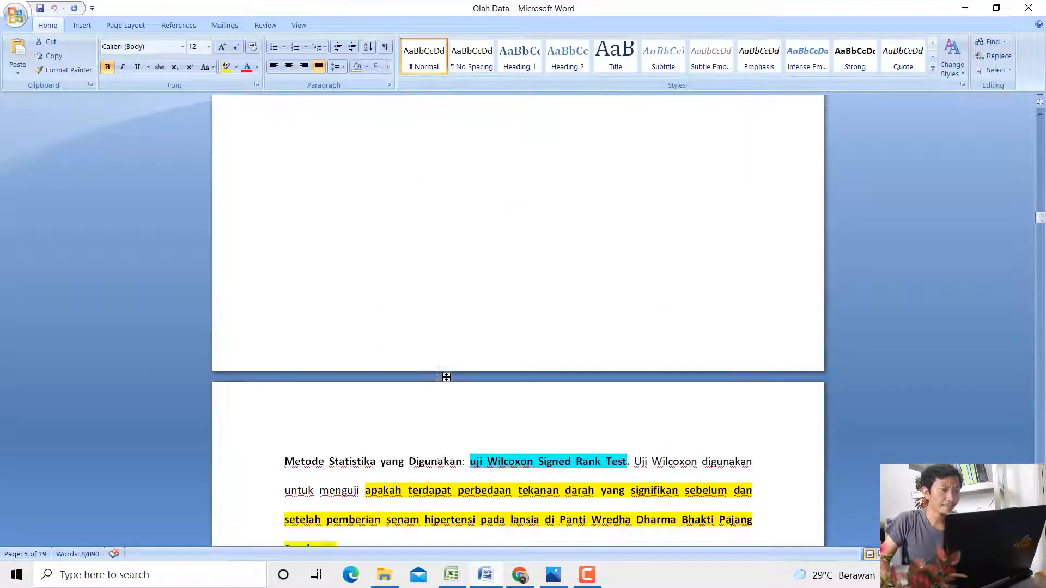
pyautogui.scroll(-4, 445, 376)
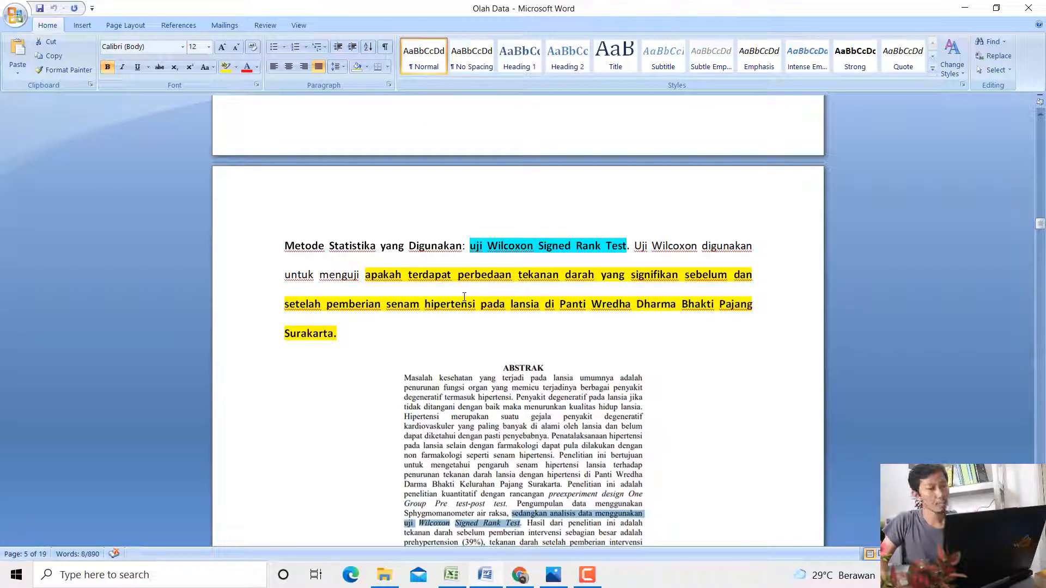
pyautogui.click(522, 274)
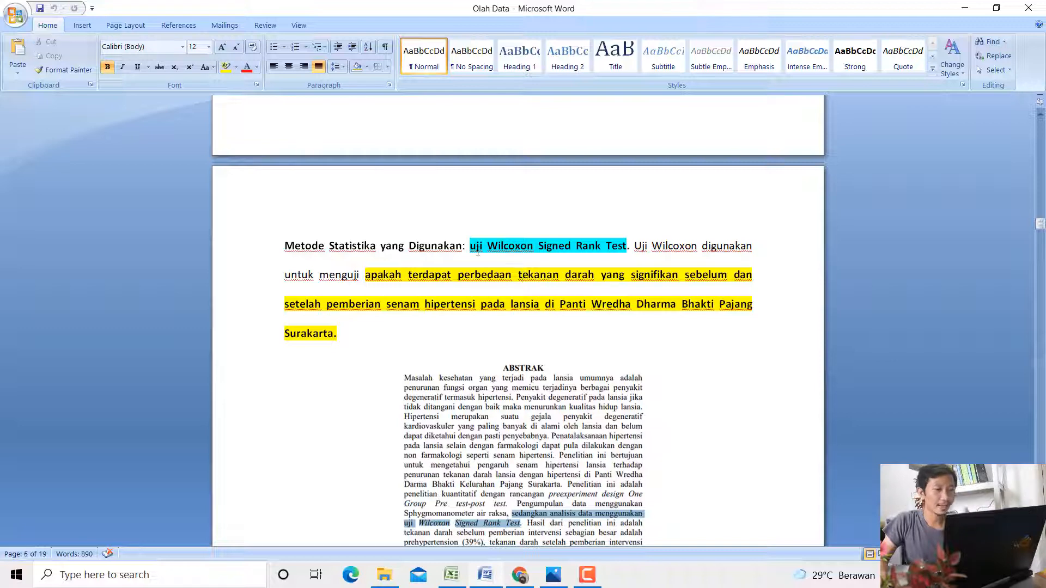
pyautogui.moveTo(470, 245); pyautogui.dragTo(586, 239)
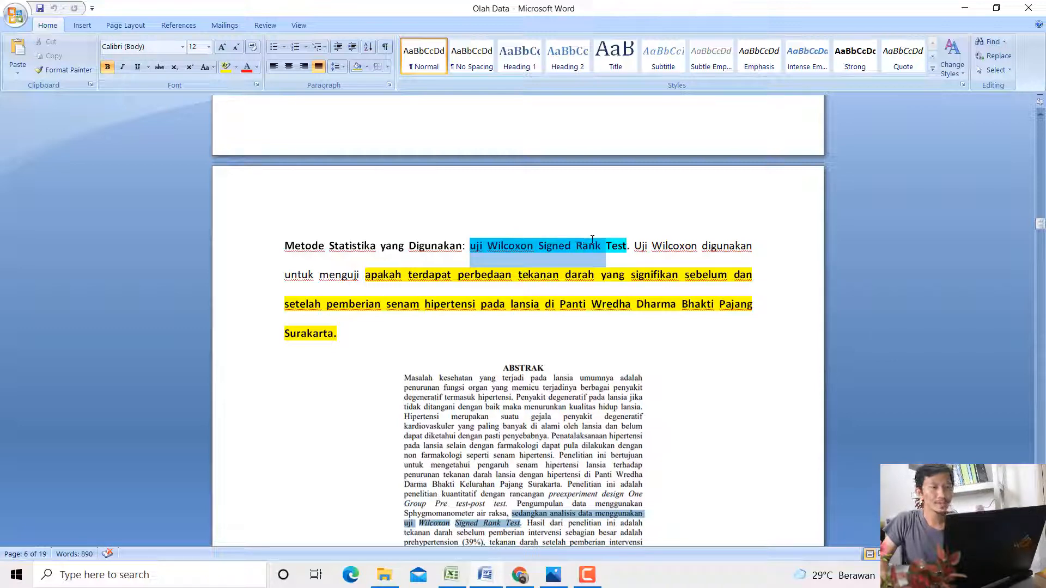
pyautogui.click(591, 246)
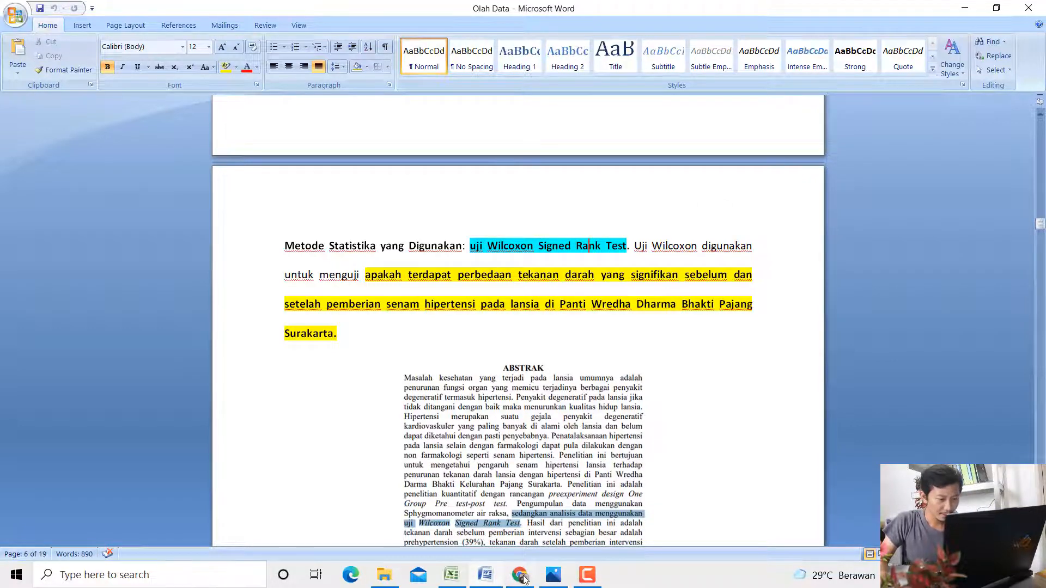
# Switch to the article PDF in Chrome and select "Wilcoxon Signed Rank Test" in the abstract
pyautogui.click(520, 575)
pyautogui.scroll(-5, 712, 286)
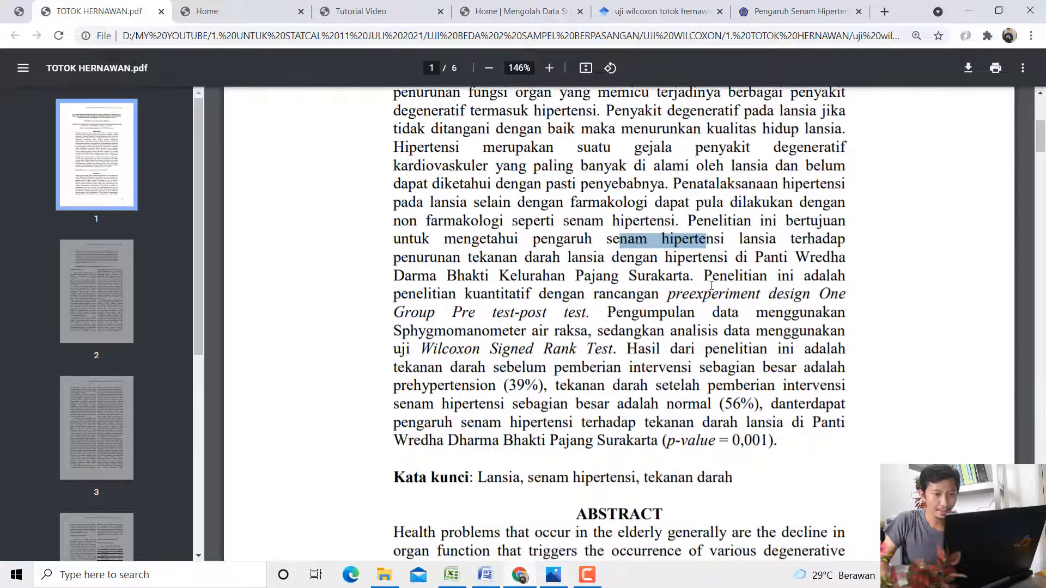
pyautogui.click(613, 318)
pyautogui.moveTo(619, 349); pyautogui.dragTo(422, 349)
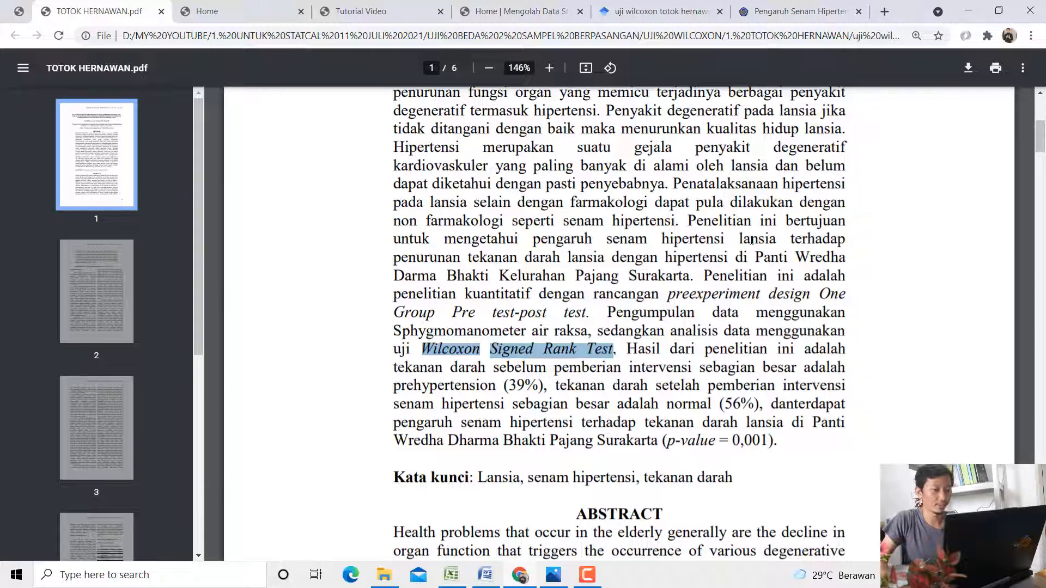
# Return to Word and select the test-purpose phrases "apakah terdapat perbedaan tekanan darah yang signifikan" and "setelah pemberian senam hipertensi pada lansia di"
pyautogui.click(500, 579)
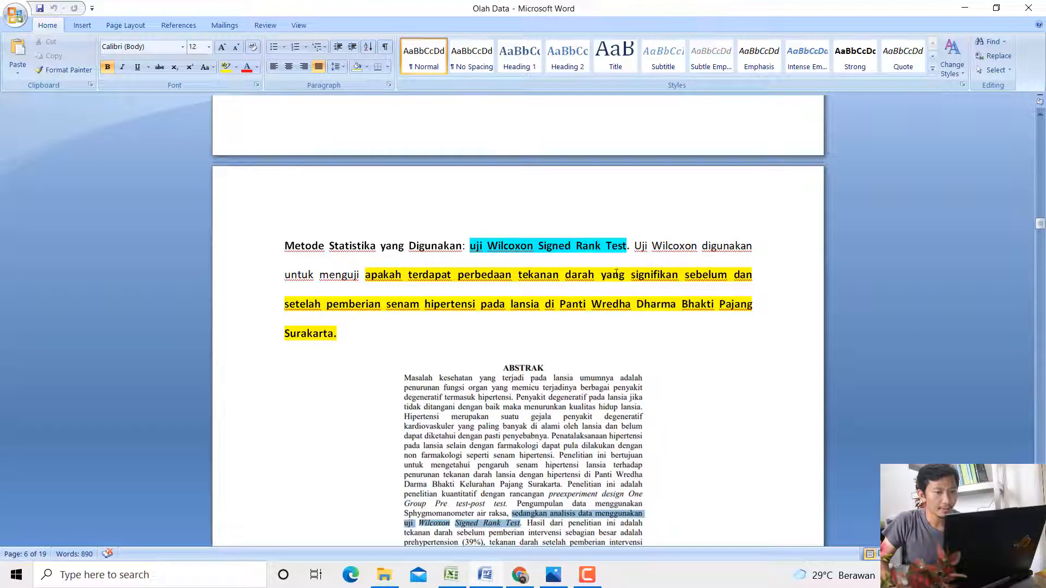
pyautogui.moveTo(645, 240); pyautogui.dragTo(391, 281)
pyautogui.moveTo(375, 278); pyautogui.dragTo(670, 279)
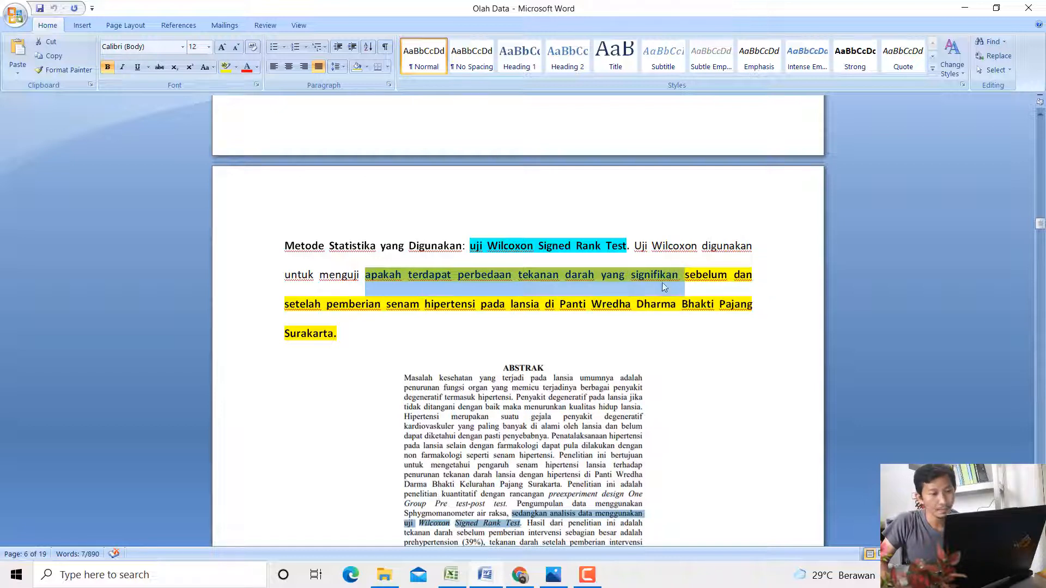
pyautogui.click(661, 282)
pyautogui.moveTo(316, 303); pyautogui.dragTo(560, 303)
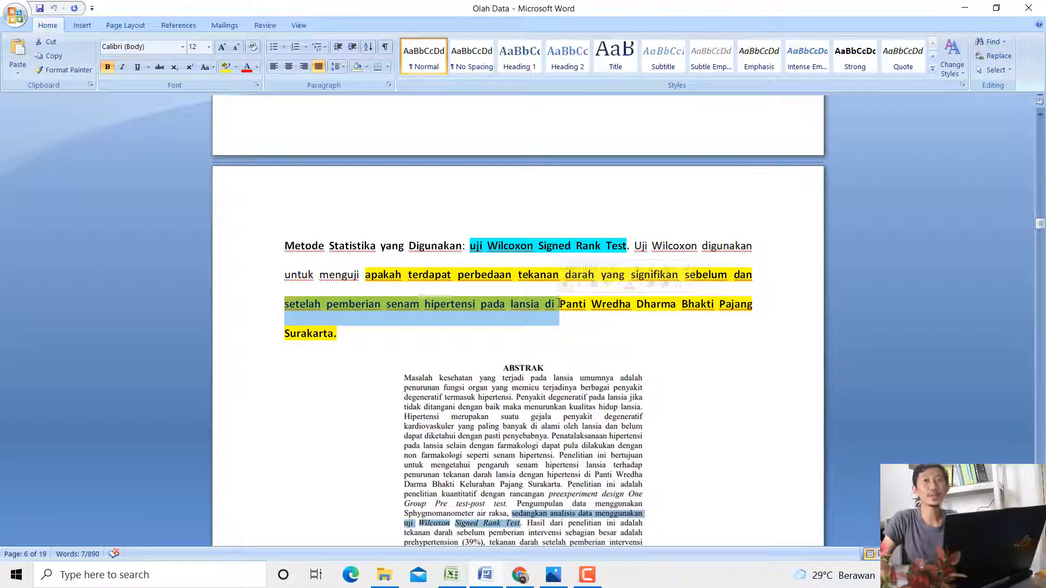
# Go to the "Hasil Penelitian" section of the document and mark the Wilcoxon probability value "p = 0,001 <" in its first line
pyautogui.scroll(-5, 461, 342)
pyautogui.scroll(-15, 461, 342)
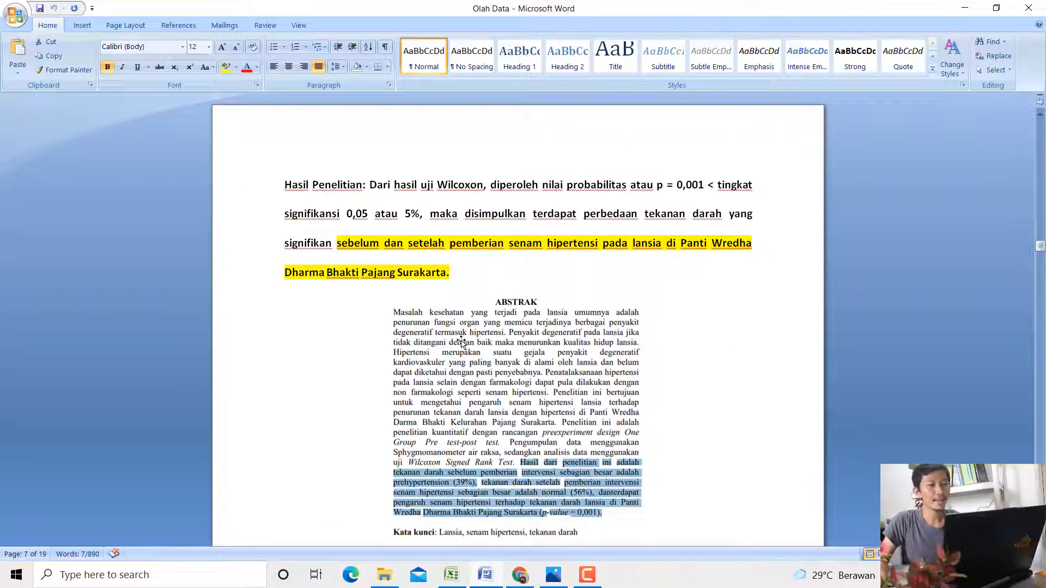
pyautogui.scroll(-2, 462, 342)
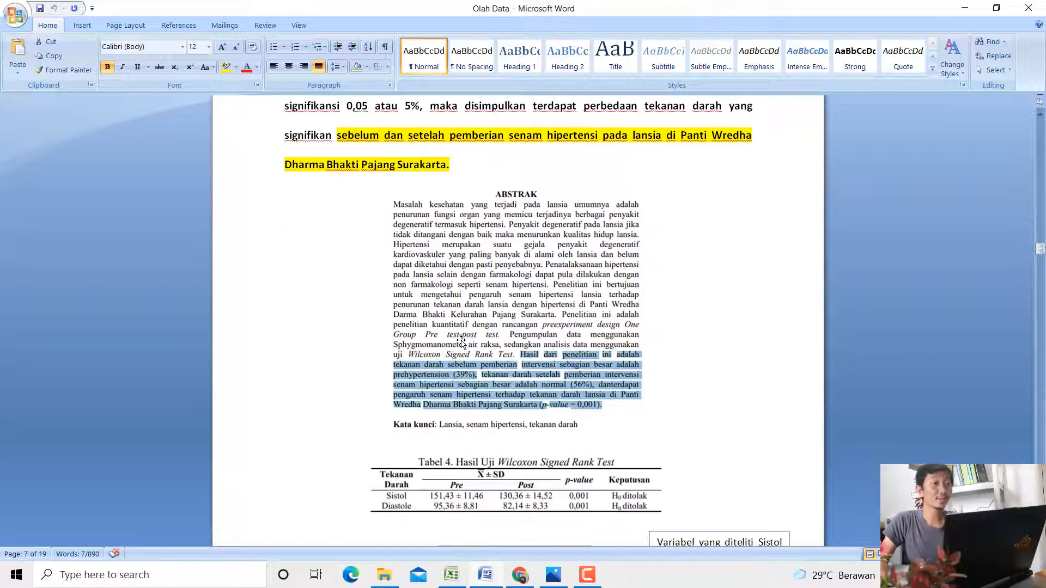
pyautogui.moveTo(395, 112); pyautogui.dragTo(712, 116)
pyautogui.click(524, 112)
pyautogui.click(687, 115)
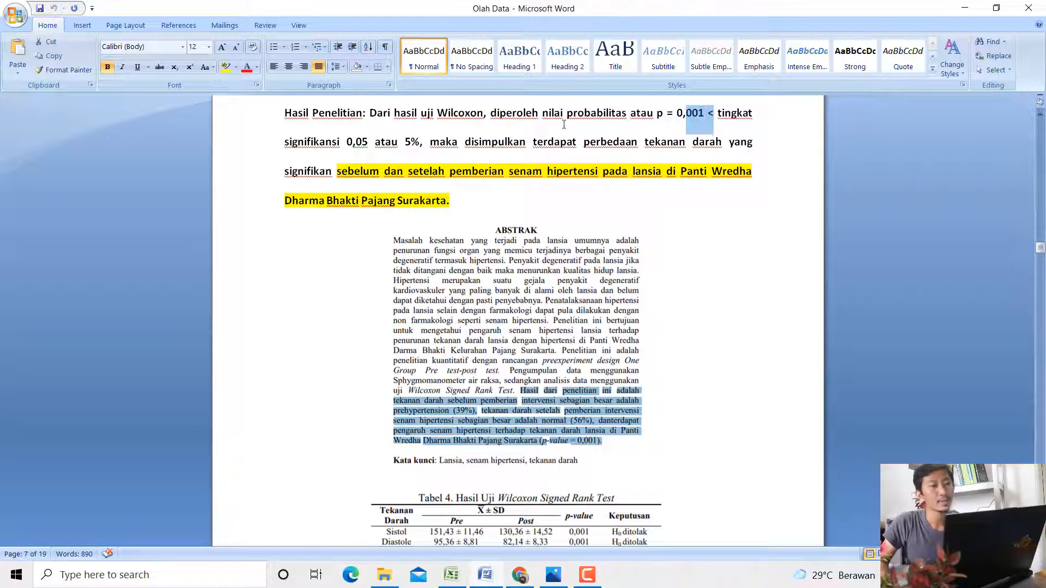
# Mark the significance level, the conclusion wording and the phrase "sebelum dan setelah pemberian senam hipertensi pada" in the "Hasil Penelitian" paragraph
pyautogui.moveTo(314, 143); pyautogui.dragTo(373, 149)
pyautogui.click(374, 149)
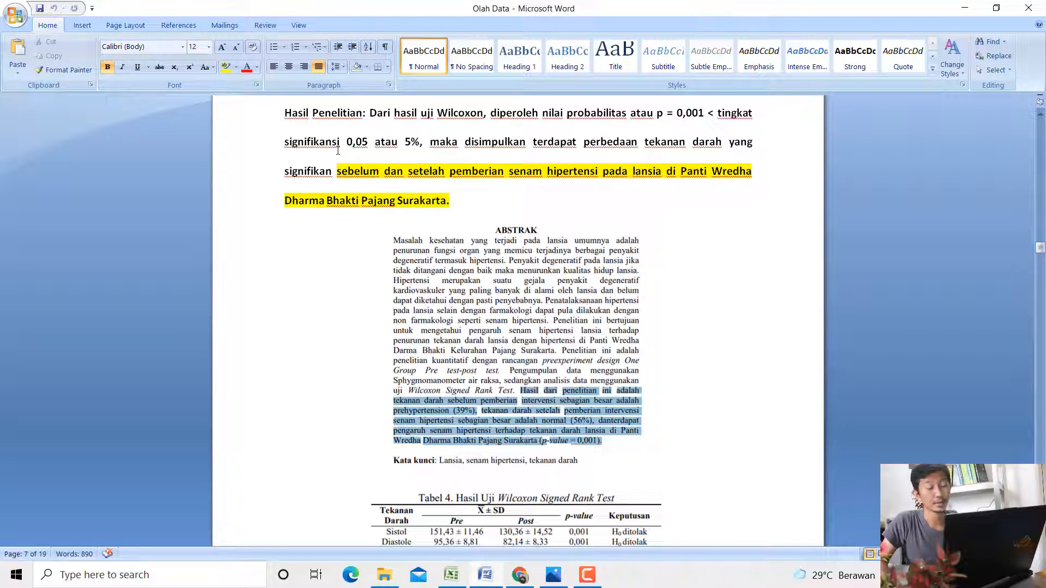
pyautogui.moveTo(467, 143); pyautogui.dragTo(754, 143)
pyautogui.click(337, 172)
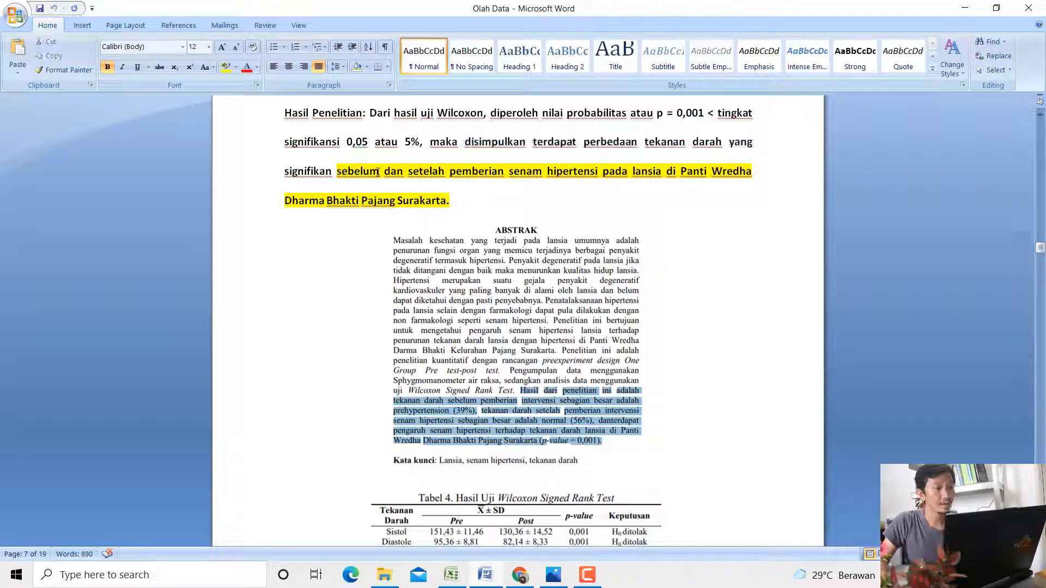
pyautogui.moveTo(338, 172); pyautogui.dragTo(631, 173)
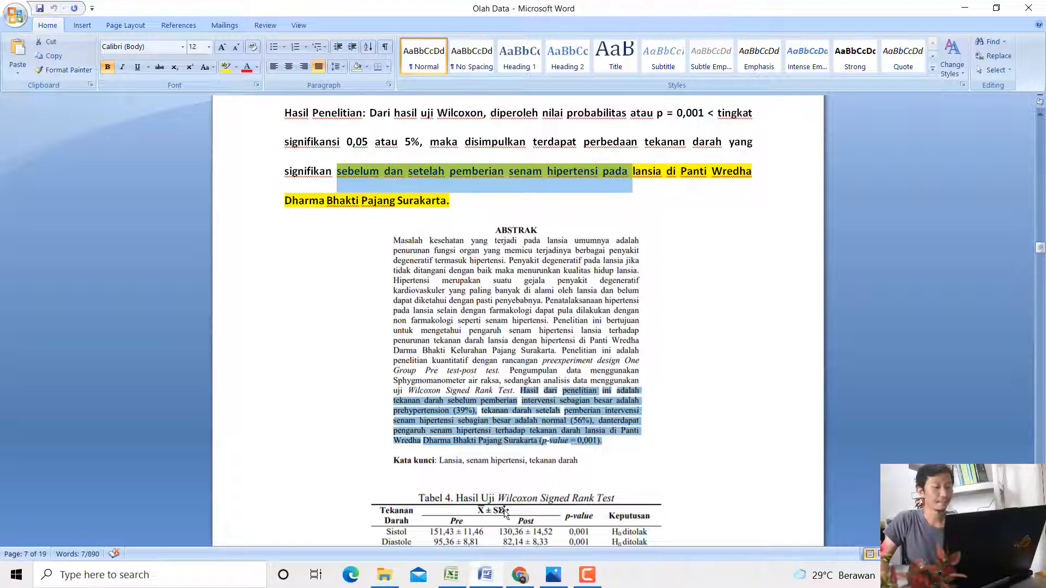
# Switch to the article PDF in Chrome and mark the abstract's result sentence on blood pressure before and after the intervention
pyautogui.click(523, 575)
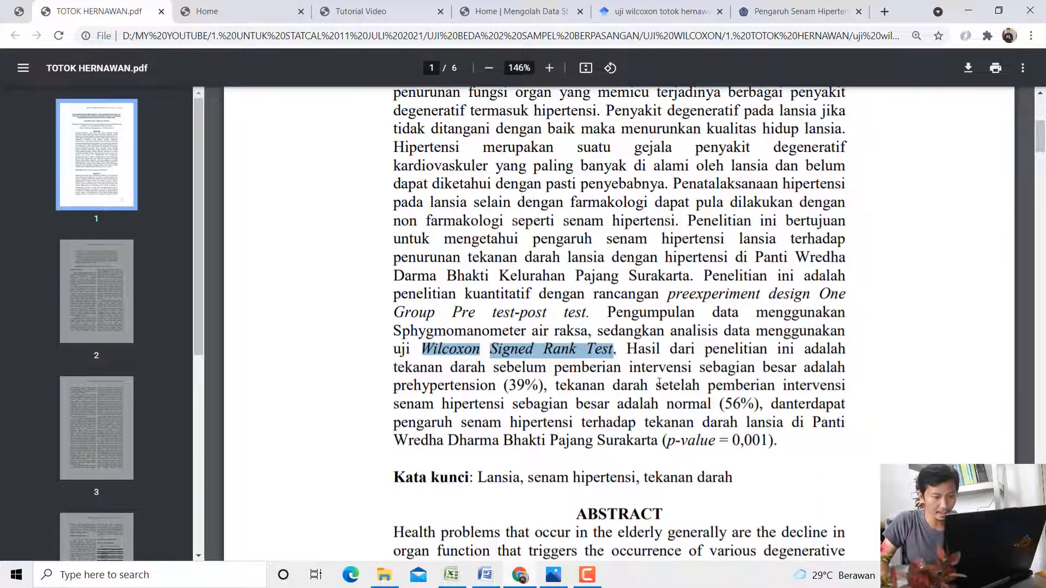
pyautogui.moveTo(628, 350); pyautogui.dragTo(841, 351)
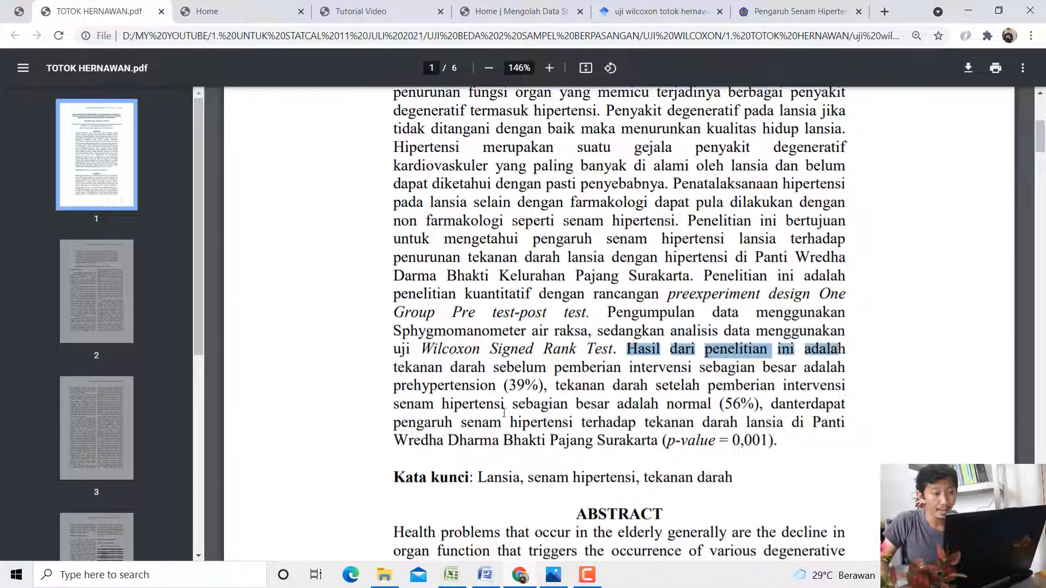
pyautogui.moveTo(435, 368); pyautogui.dragTo(744, 376)
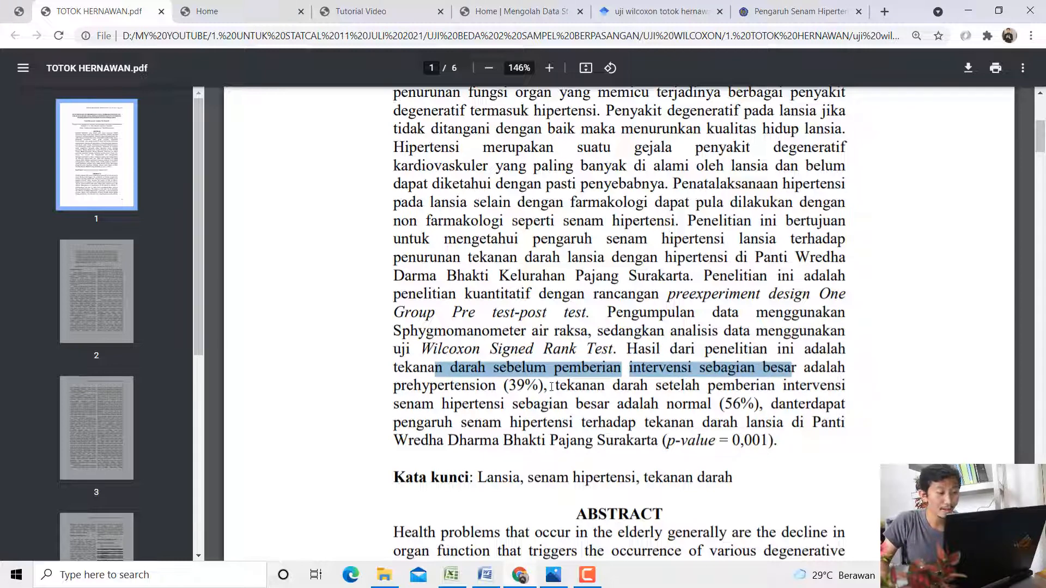
pyautogui.moveTo(575, 385); pyautogui.dragTo(845, 404)
# Mark the abstract's finding "pengaruh senam hipertensi terhadap tekanan darah" and its p-value of 0,001
pyautogui.moveTo(416, 423); pyautogui.dragTo(674, 423)
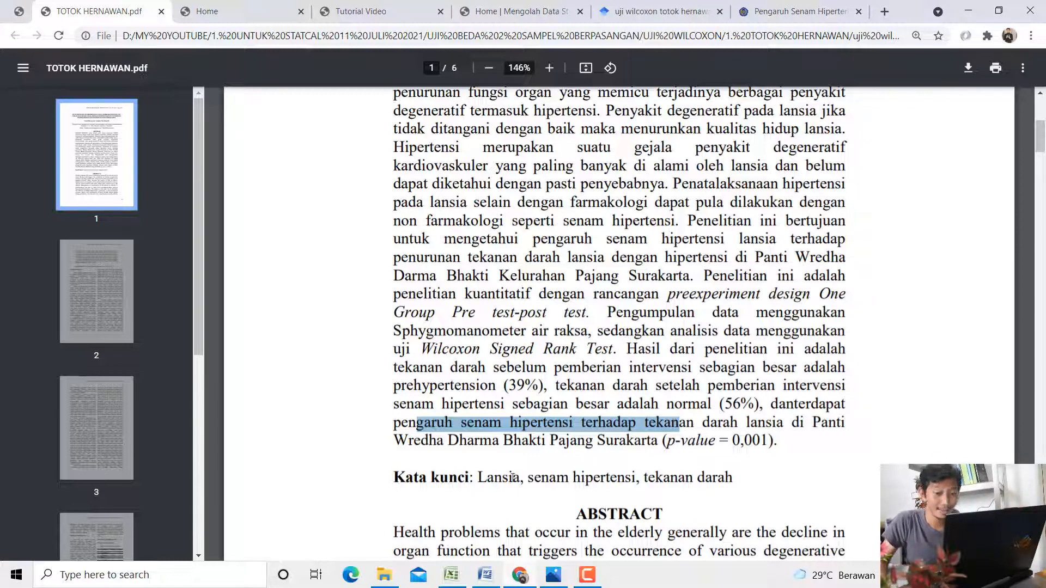
pyautogui.moveTo(426, 428); pyautogui.dragTo(763, 427)
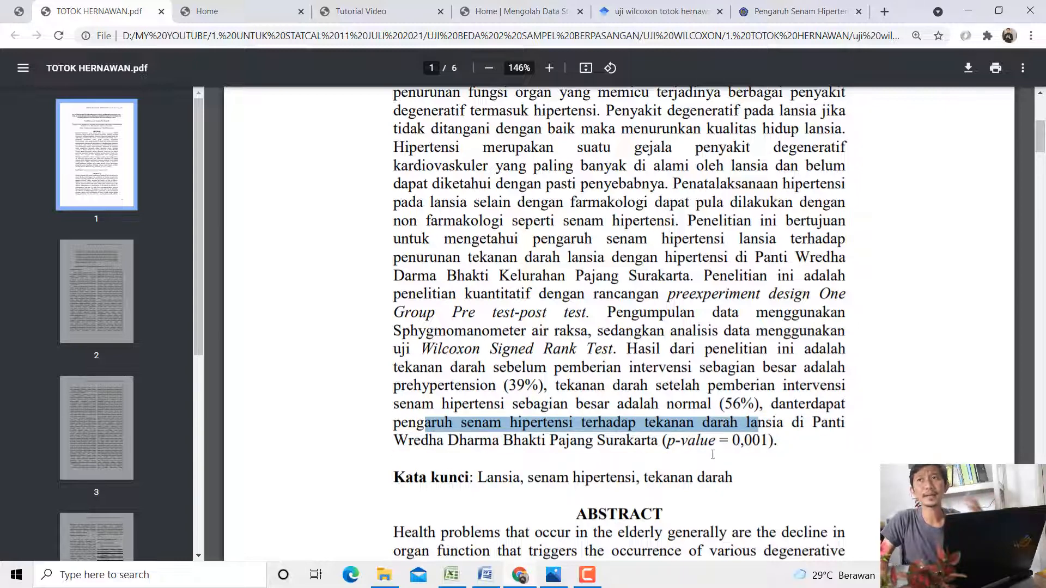
pyautogui.click(784, 423)
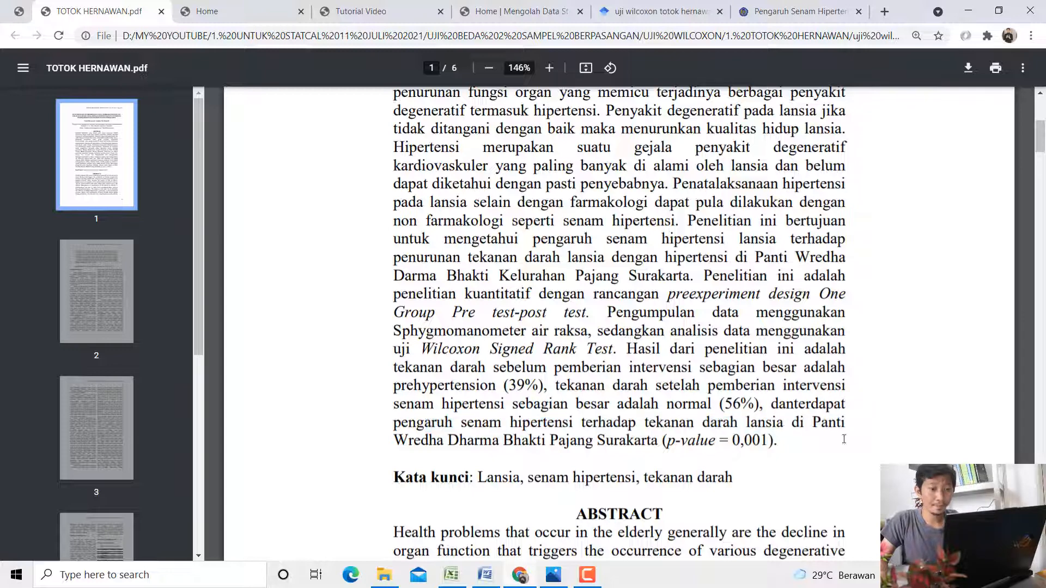
pyautogui.moveTo(687, 443); pyautogui.dragTo(775, 442)
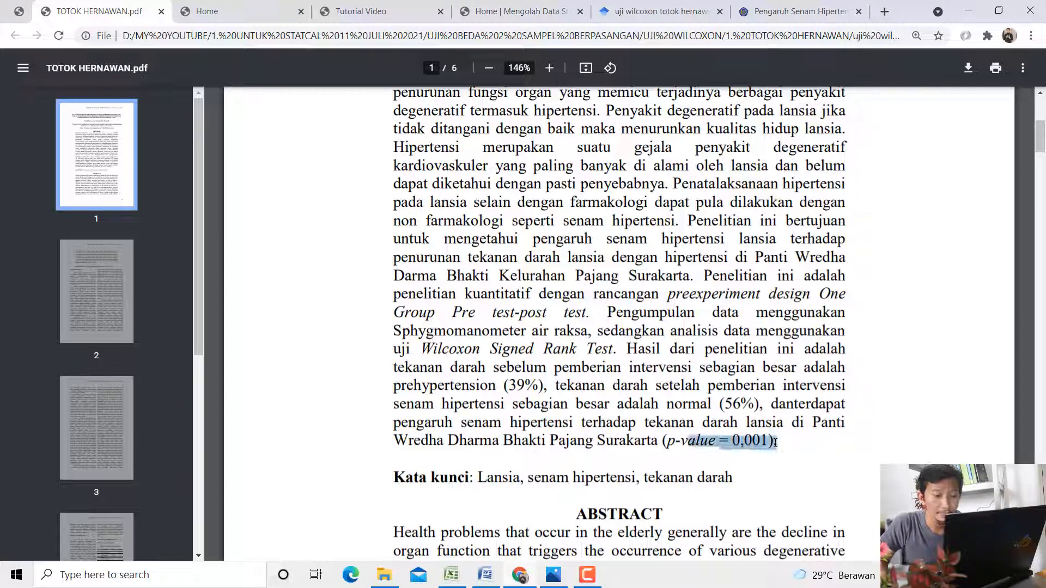
# Open Notepad over the abstract, clear of the p-value line, and write "p = 0,001 < 0,05"
pyautogui.press('super')
pyautogui.write('notepad')
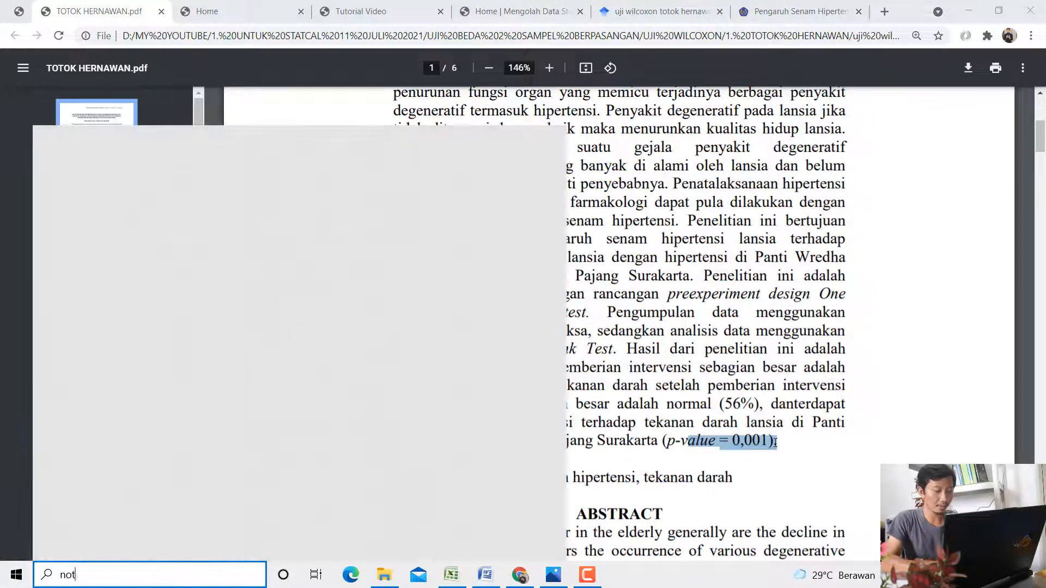
pyautogui.press('Return')
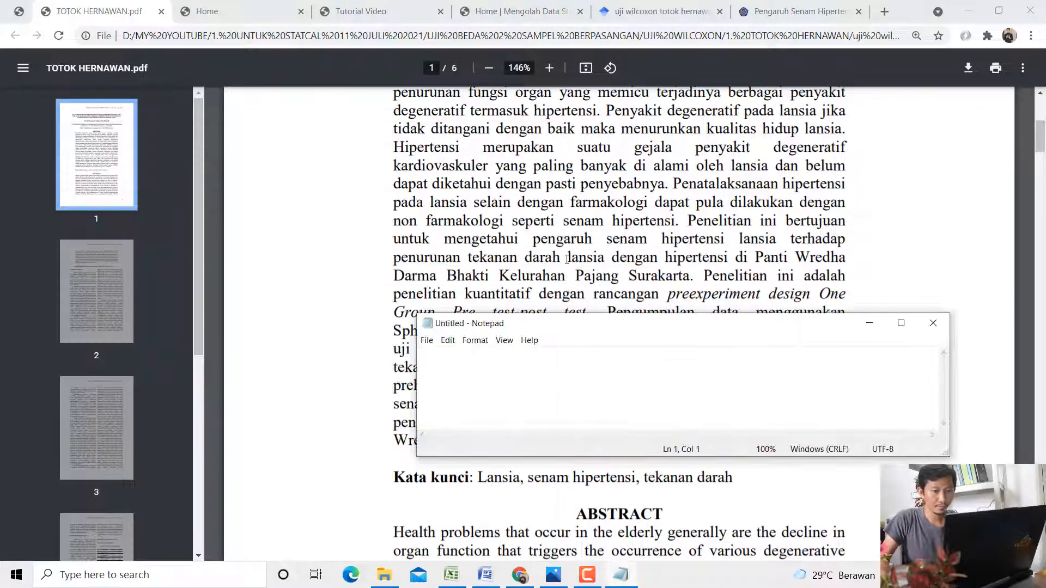
pyautogui.moveTo(619, 330); pyautogui.dragTo(635, 233)
pyautogui.write('p = ')
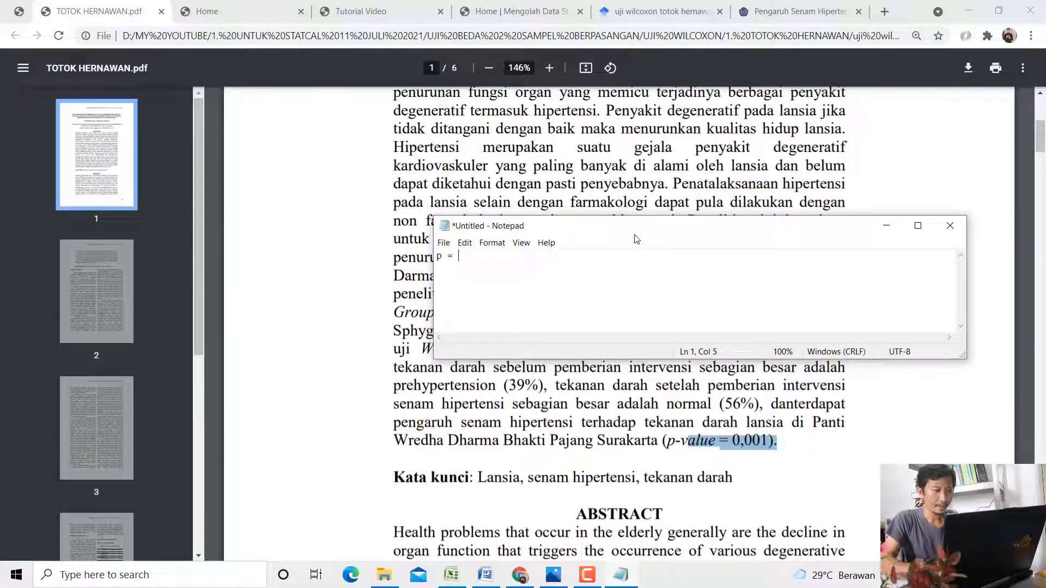
pyautogui.write('0,001')
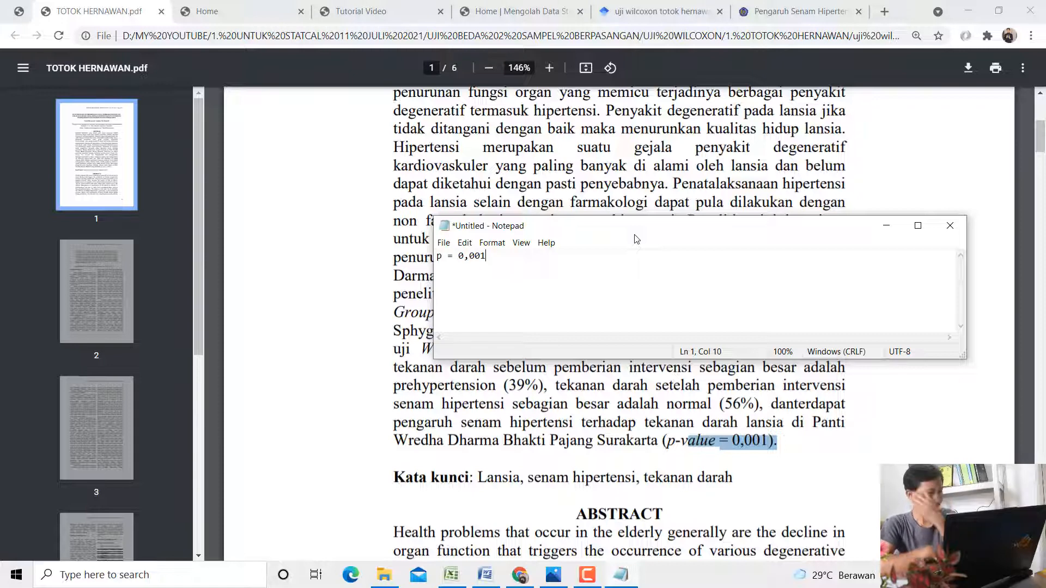
pyautogui.write('< 0,05')
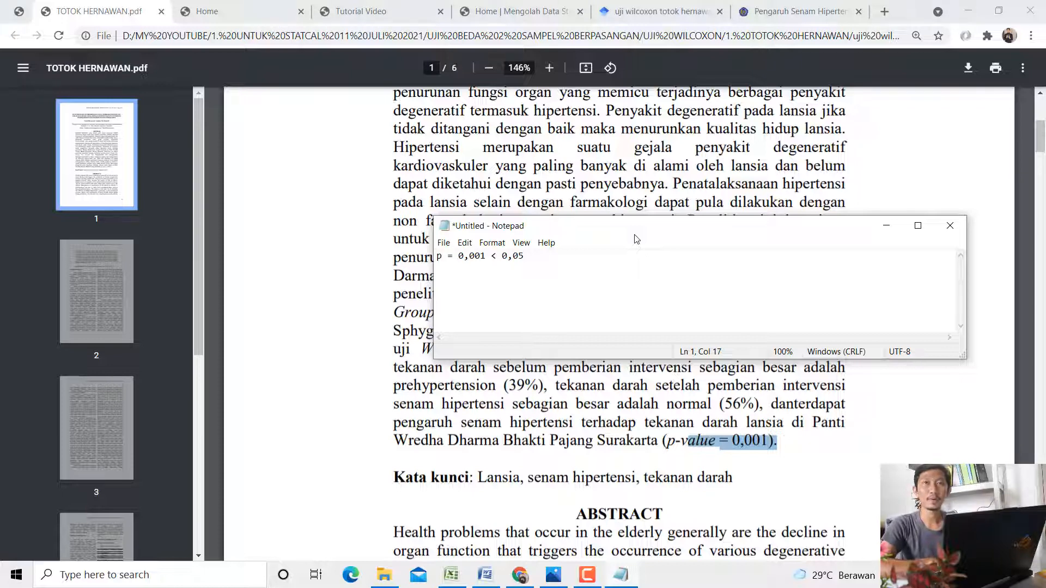
# Continue the Notepad line with ", maka kesimpulannya terdapat pengaruh yang signifikan"
pyautogui.write(', ')
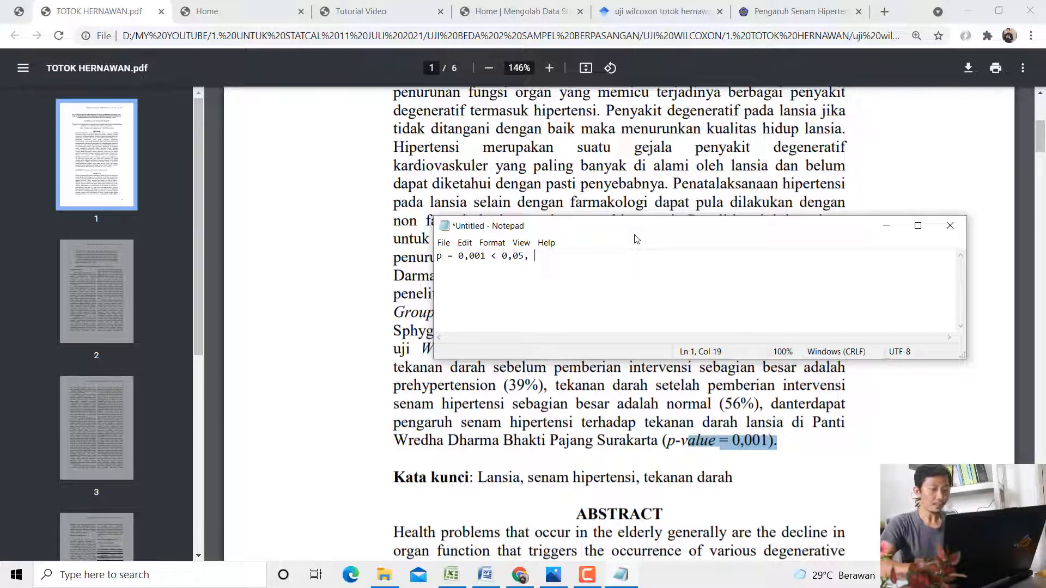
pyautogui.write('maka kesimpula')
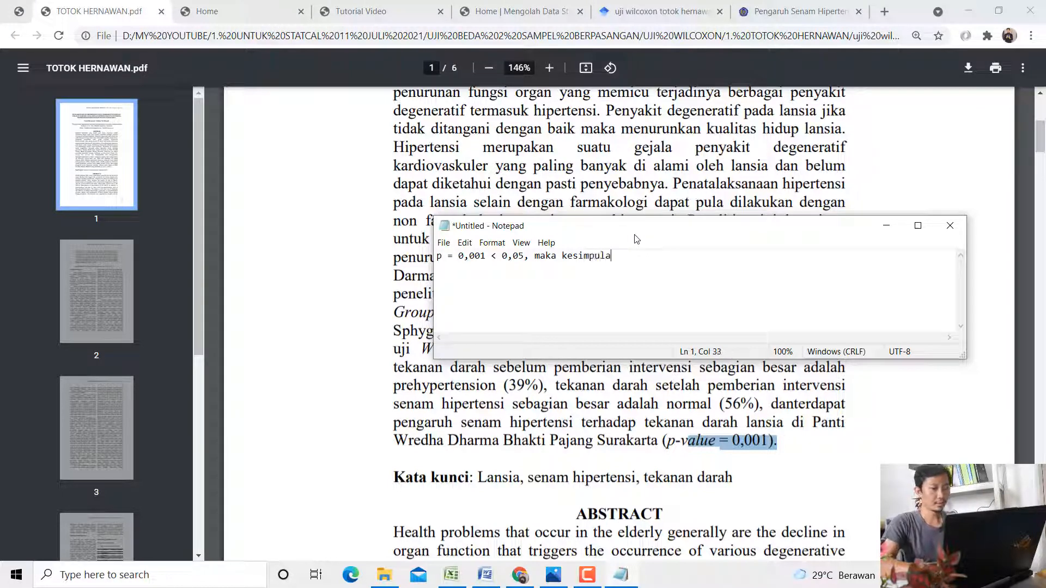
pyautogui.write('nnya terdapat pega')
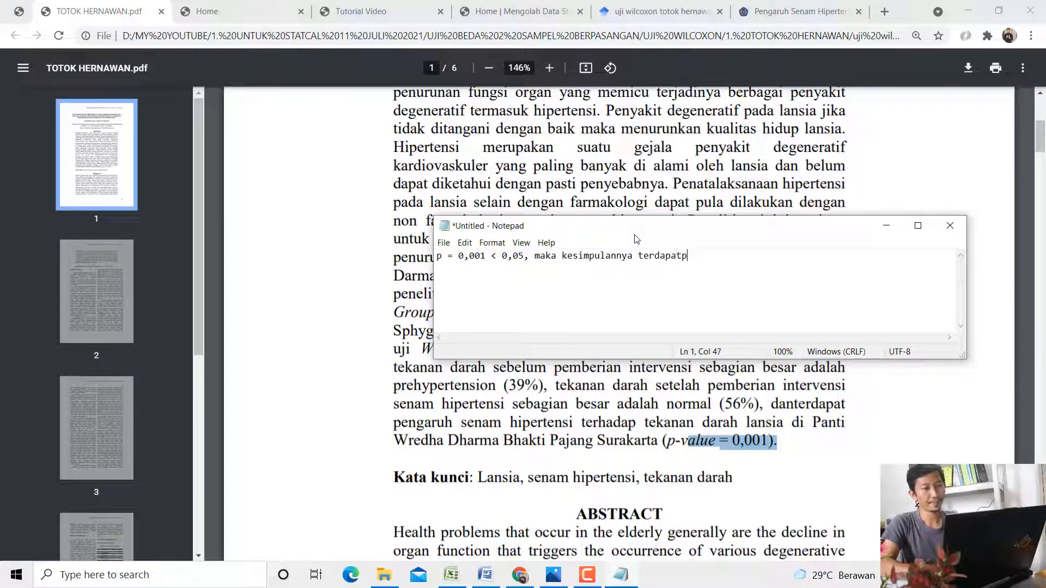
pyautogui.press('BackSpace')
pyautogui.press('BackSpace')
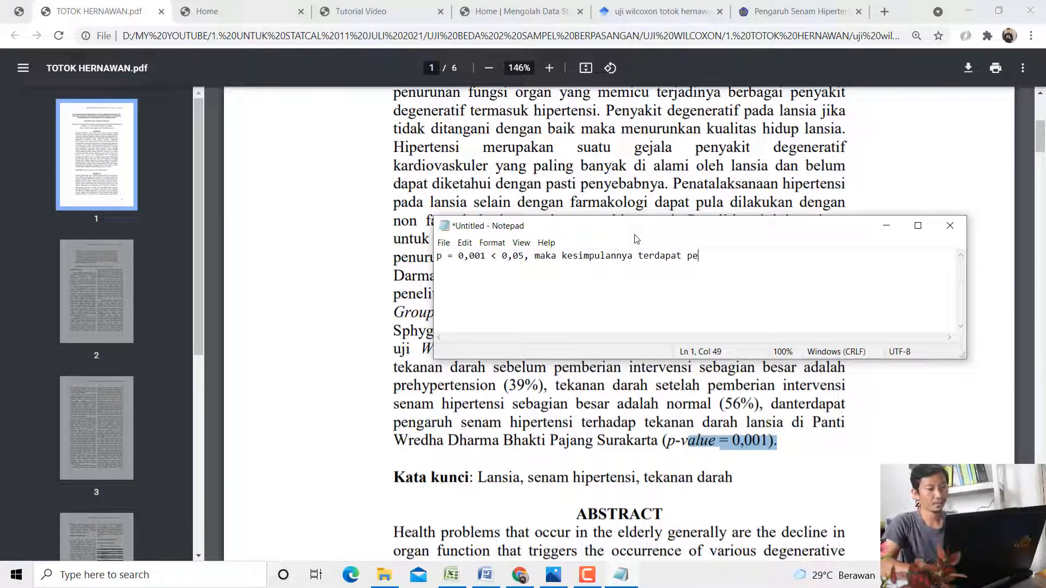
pyautogui.write('ngaruh yang signifikan')
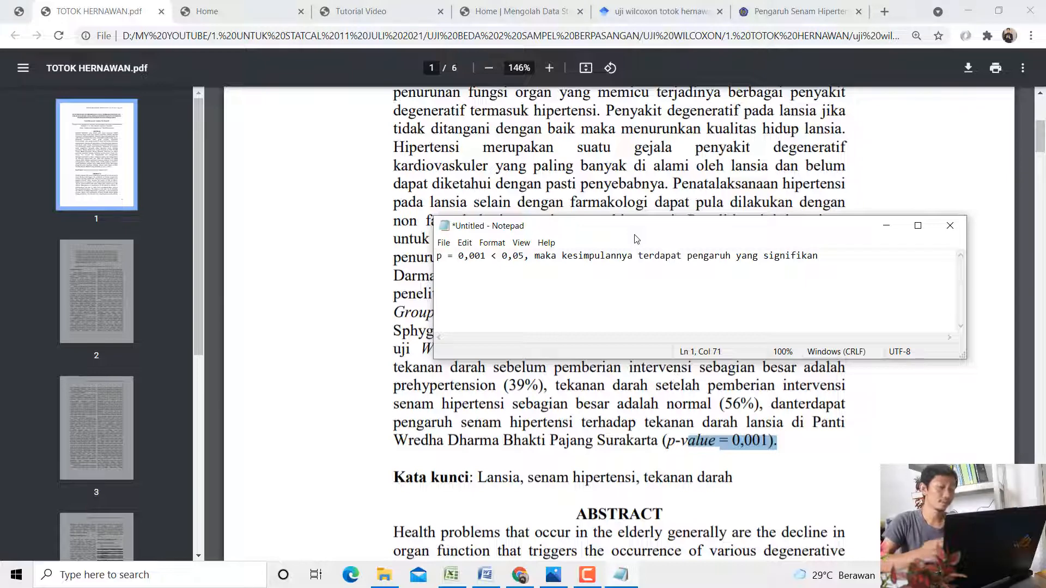
# View "Tabel 4. Hasil Uji Wilcoxon Signed Rank Test" in the Word document, and find the same table on page 5 of the article PDF in Chrome
pyautogui.click(590, 422)
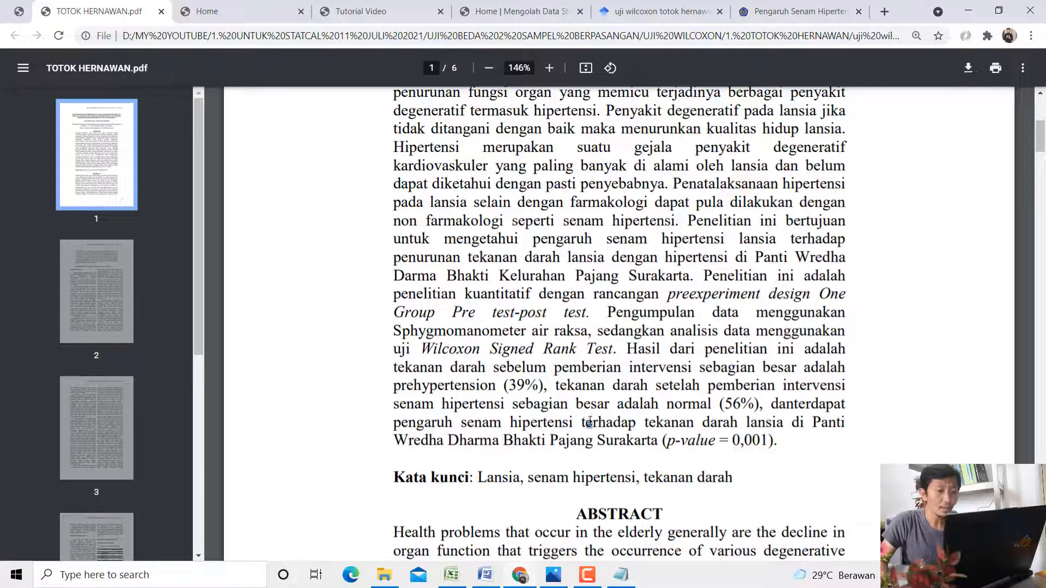
pyautogui.click(485, 574)
pyautogui.scroll(-5, 519, 420)
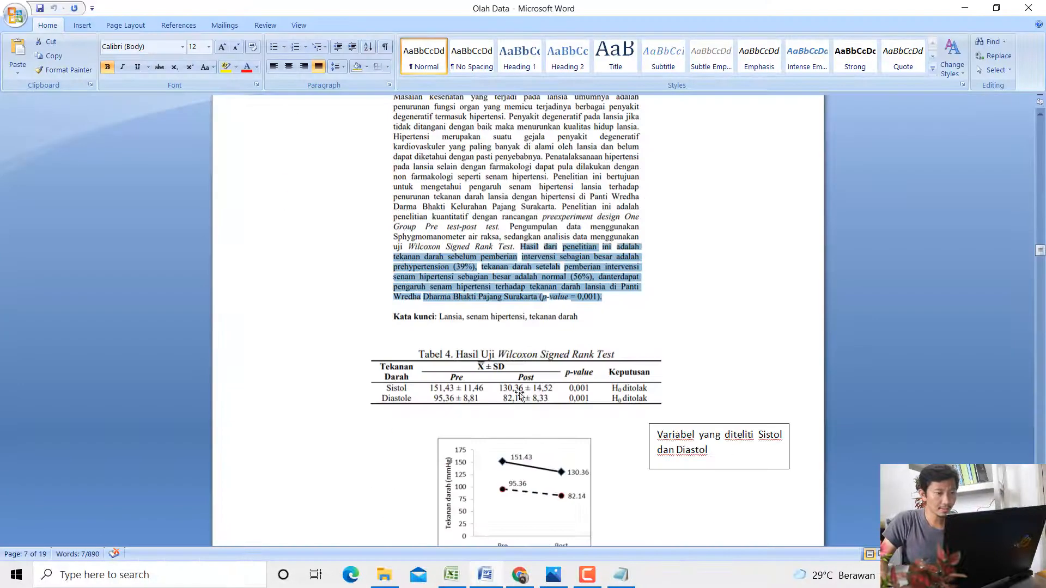
pyautogui.click(520, 575)
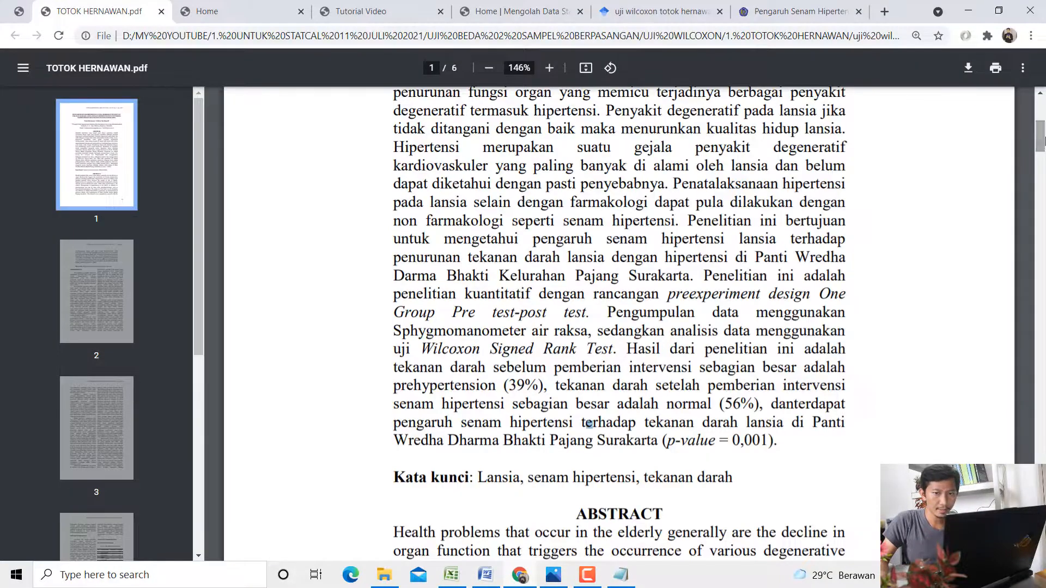
pyautogui.moveTo(1040, 136); pyautogui.dragTo(1043, 447)
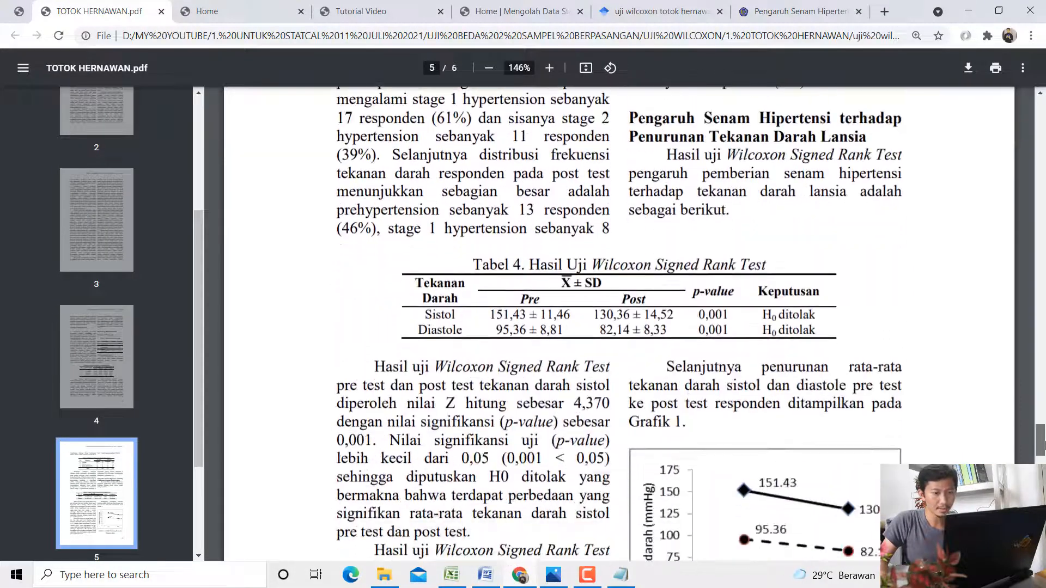
pyautogui.scroll(1, 729, 386)
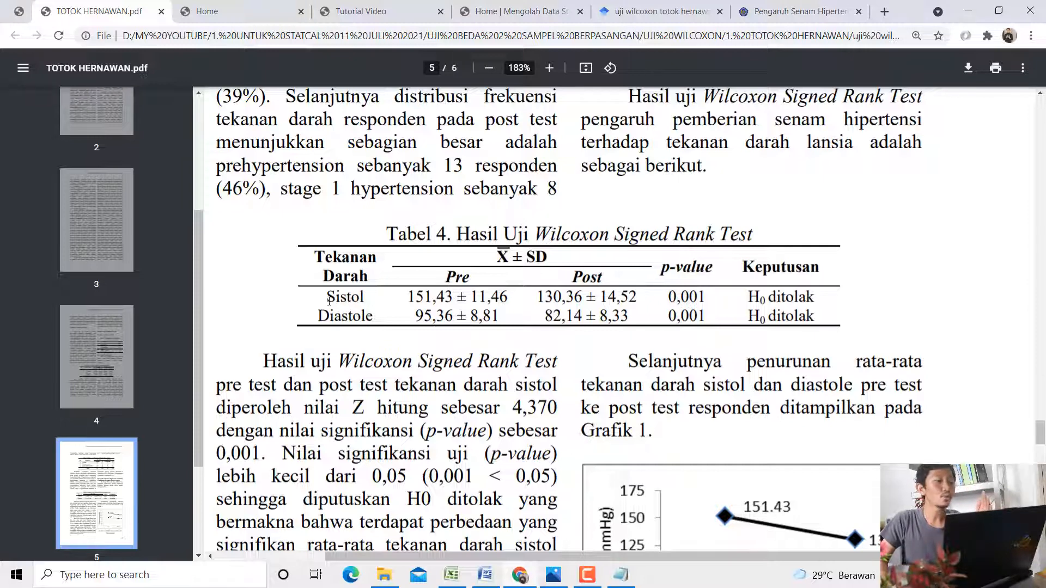
# Mark the Sistol and Diastole rows and their p-values in Tabel 4, and view the test explanation and graph below the table
pyautogui.moveTo(328, 299); pyautogui.dragTo(365, 311)
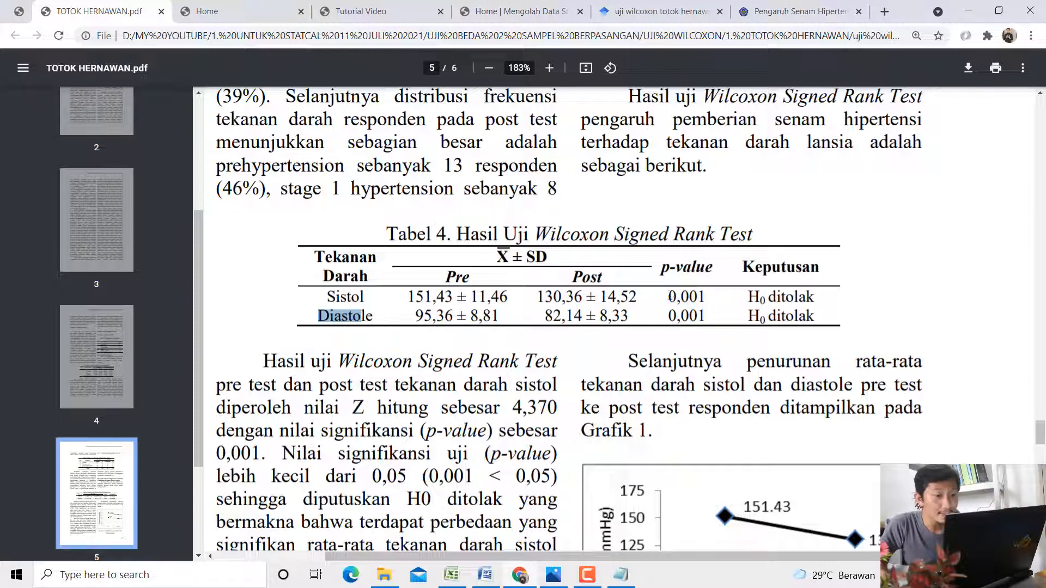
pyautogui.moveTo(668, 297); pyautogui.dragTo(705, 298)
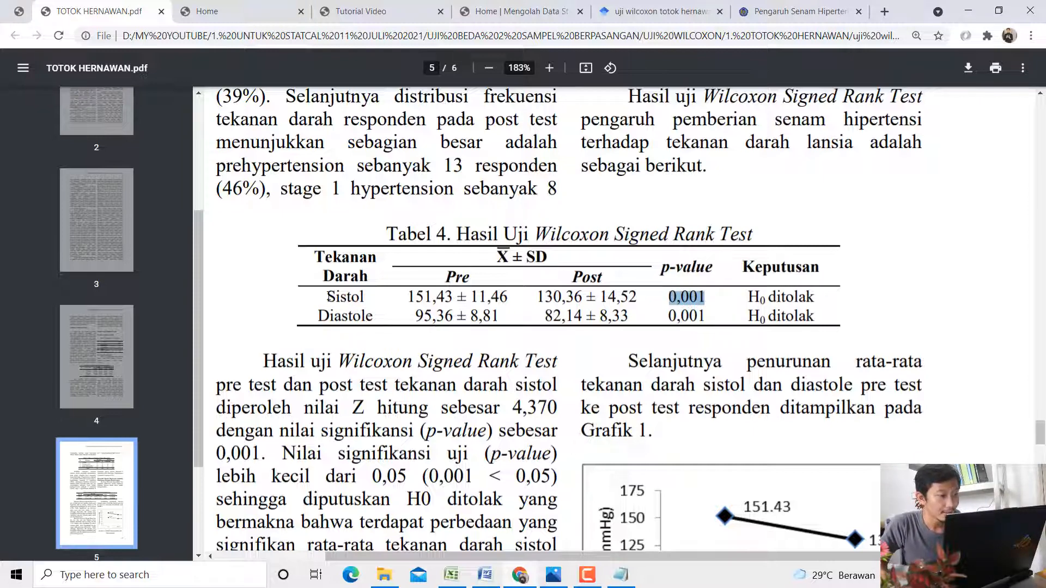
pyautogui.moveTo(328, 297); pyautogui.dragTo(359, 297)
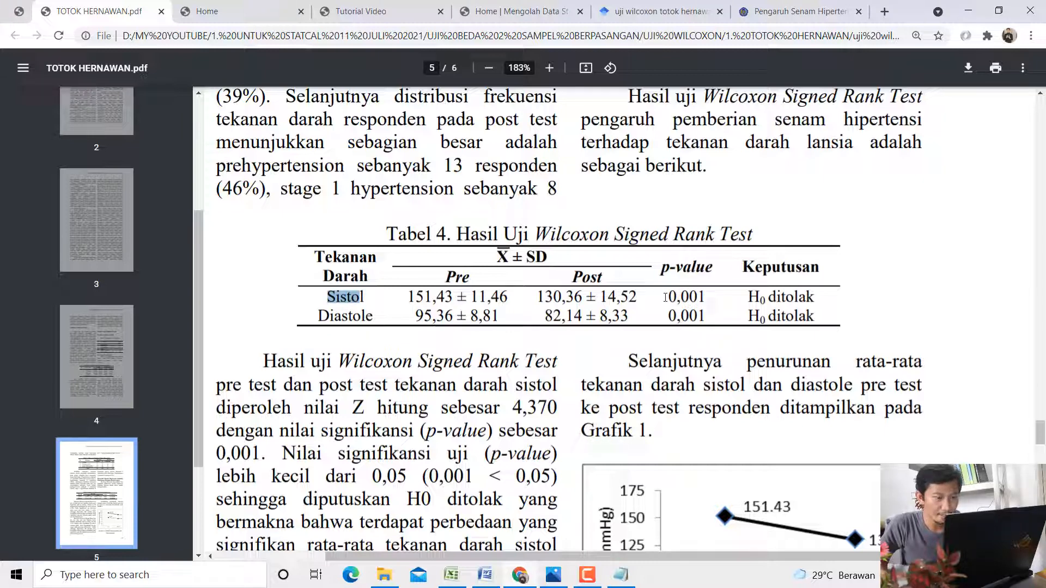
pyautogui.moveTo(665, 297); pyautogui.dragTo(706, 297)
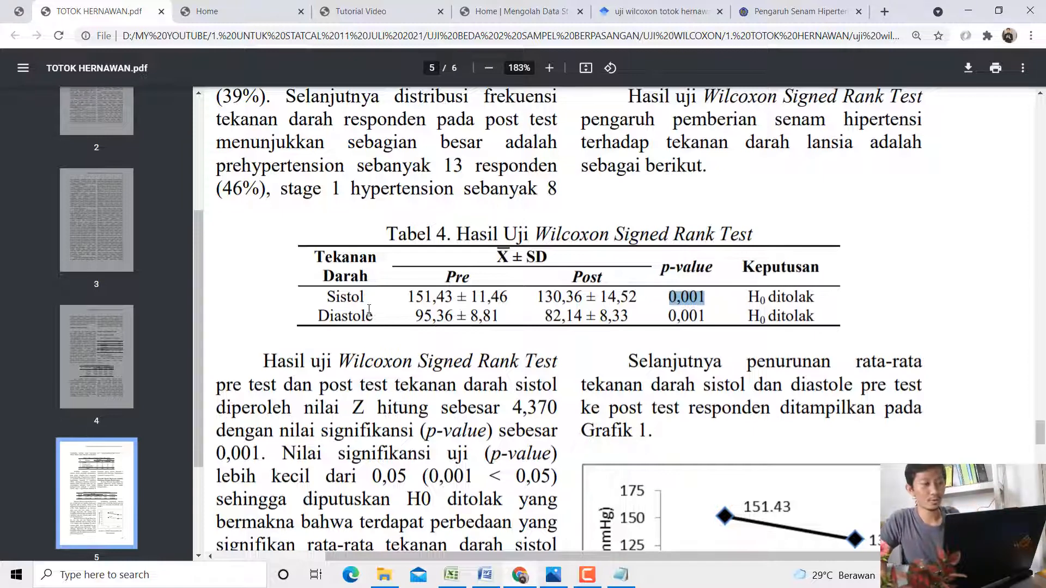
pyautogui.doubleClick(333, 299)
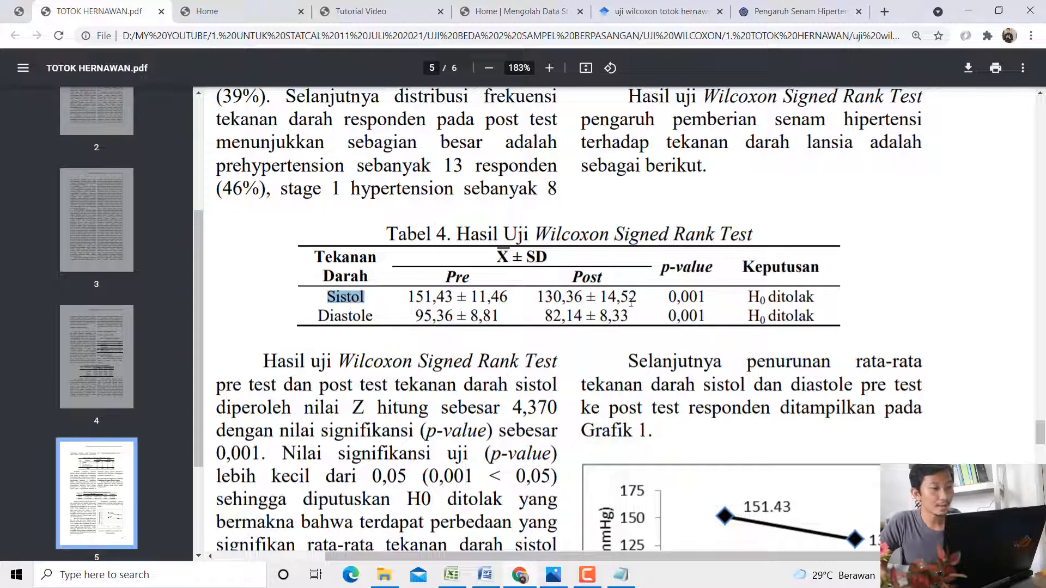
pyautogui.moveTo(675, 296); pyautogui.dragTo(691, 295)
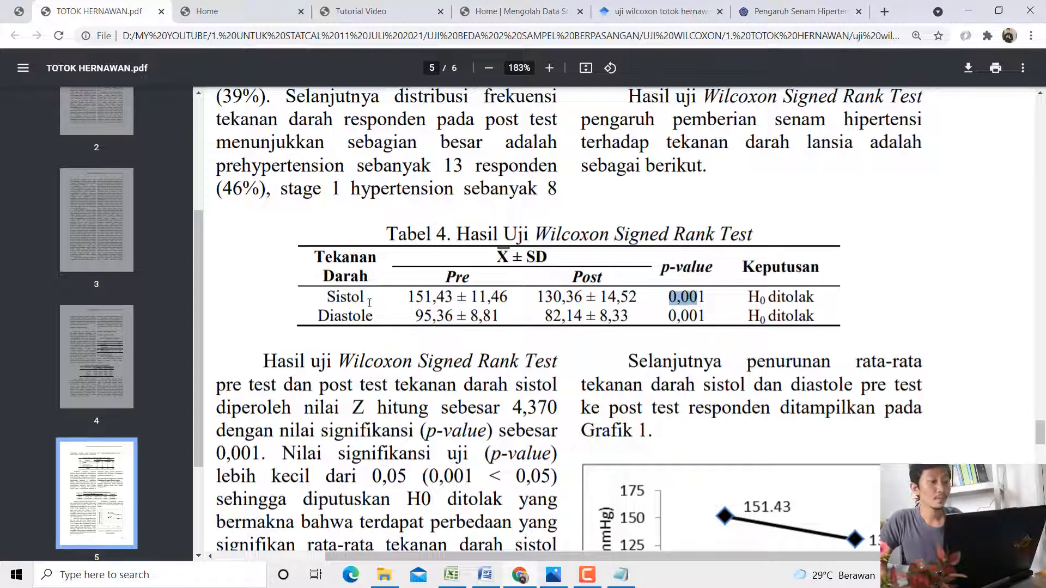
pyautogui.moveTo(324, 311); pyautogui.dragTo(361, 316)
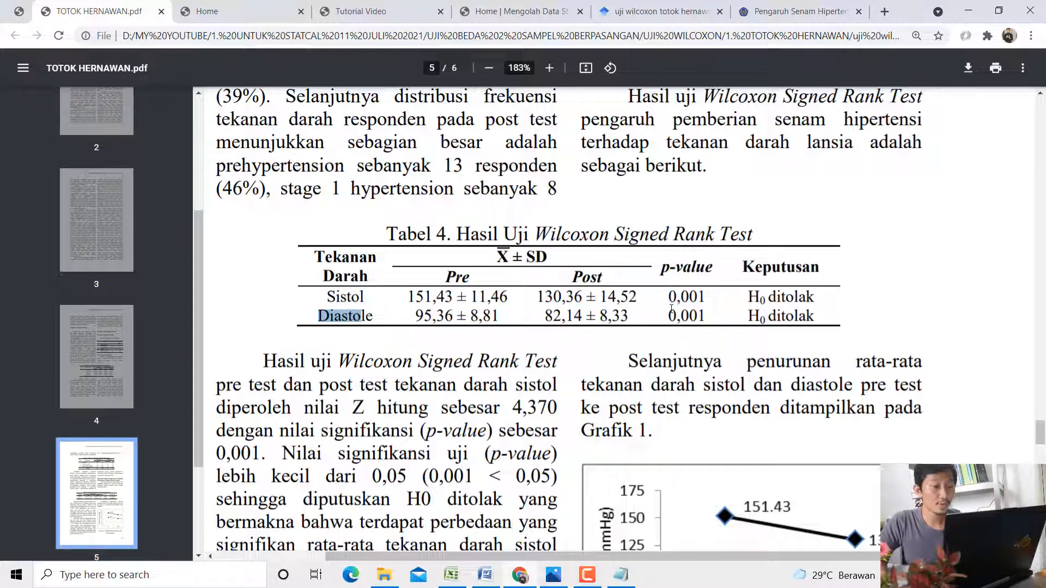
pyautogui.moveTo(671, 313); pyautogui.dragTo(697, 316)
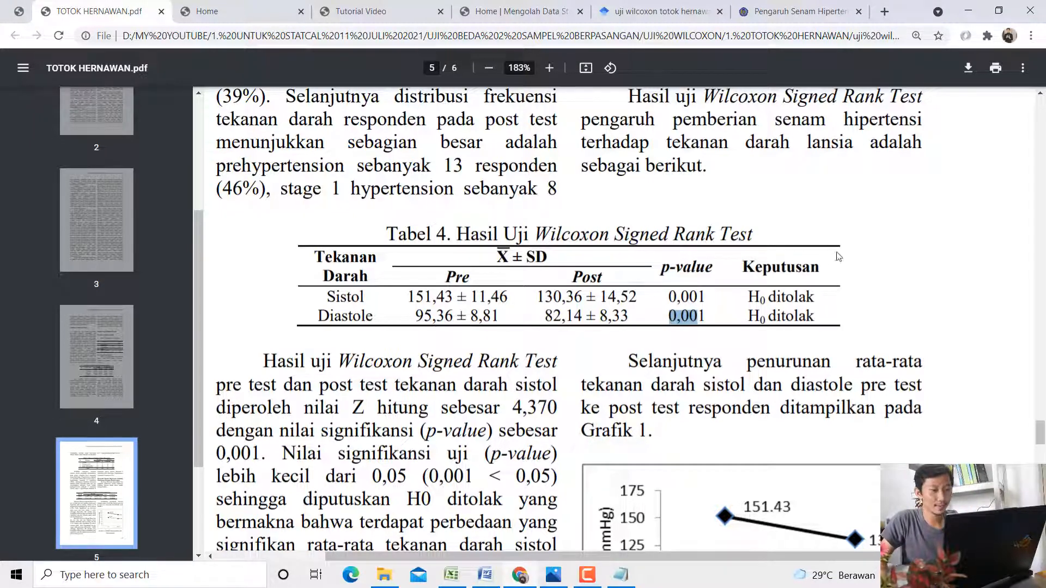
pyautogui.scroll(-5, 763, 185)
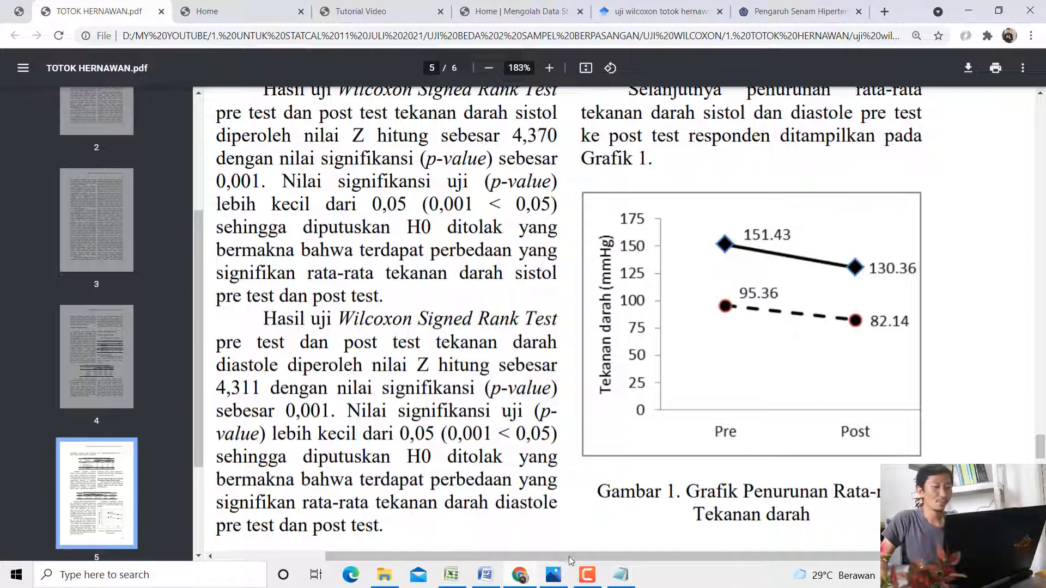
# Switch to the Olah Data Word document and mark the population of 82 and the sample of 28 people in its Data section
pyautogui.hotkey('alt', 'Tab')
pyautogui.scroll(-5, 532, 357)
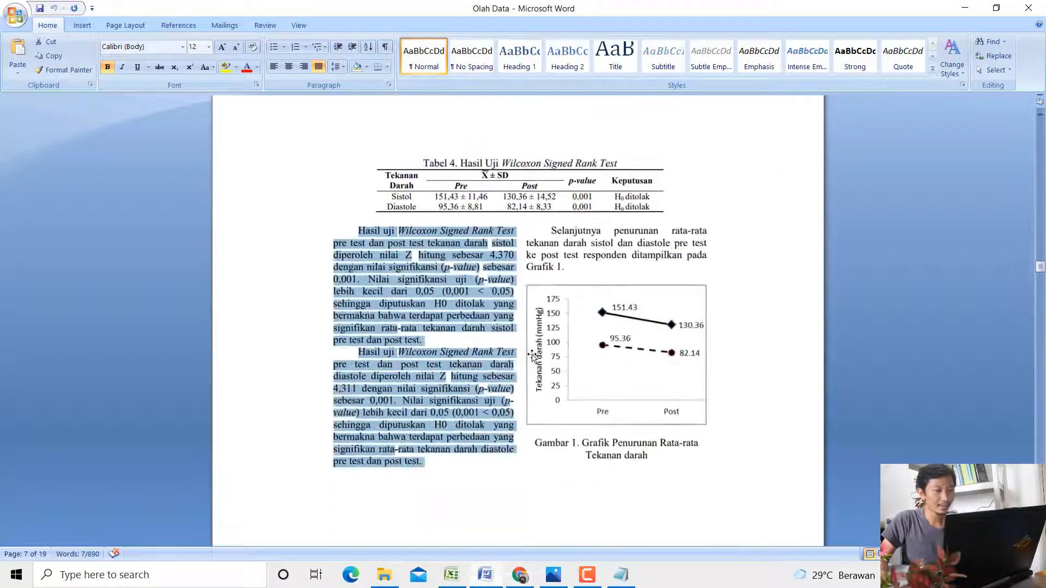
pyautogui.scroll(-5, 532, 356)
pyautogui.scroll(-3, 533, 354)
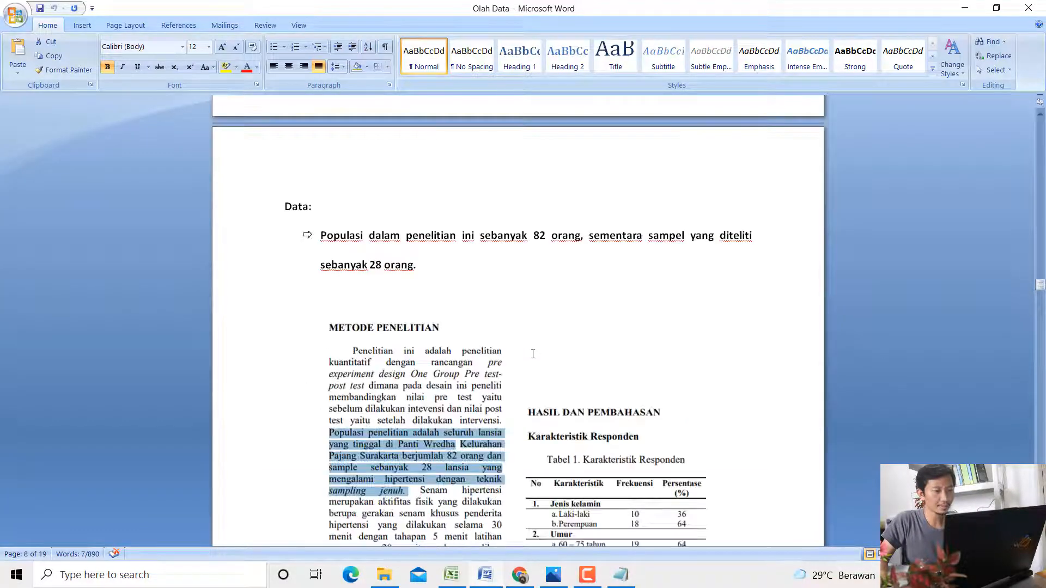
pyautogui.scroll(-2, 533, 354)
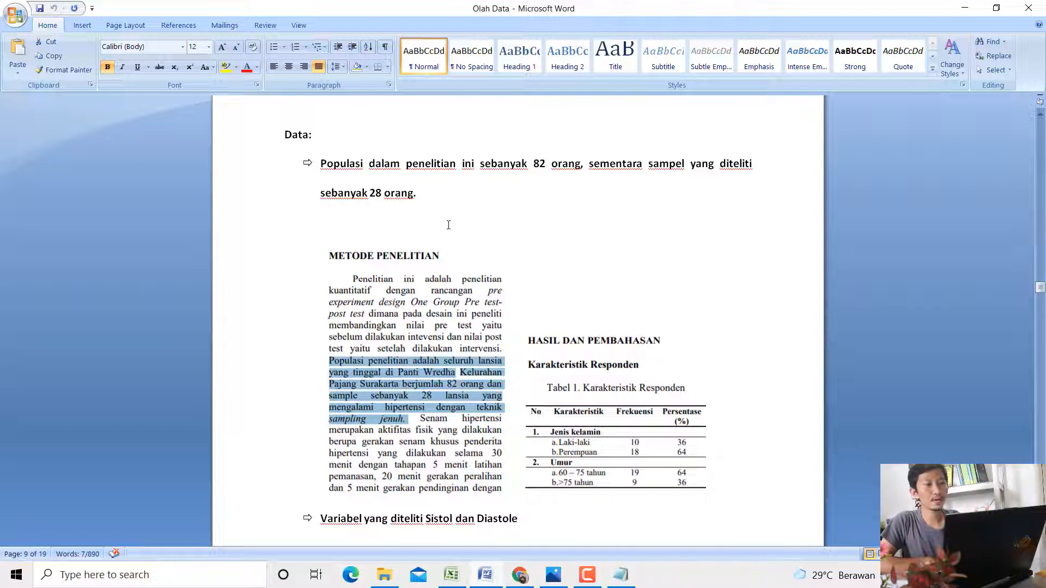
pyautogui.moveTo(497, 171); pyautogui.dragTo(566, 167)
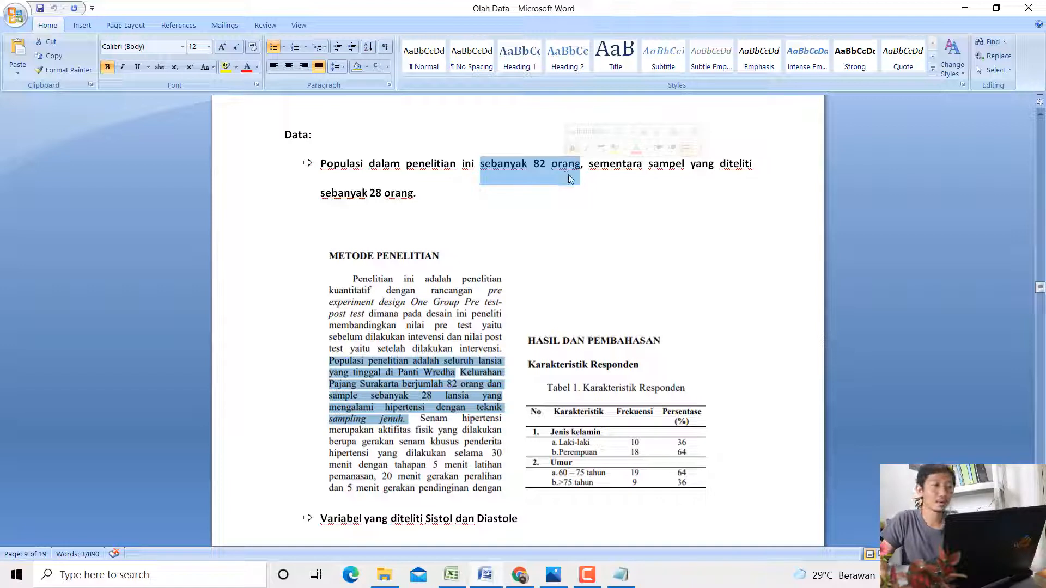
pyautogui.click(588, 183)
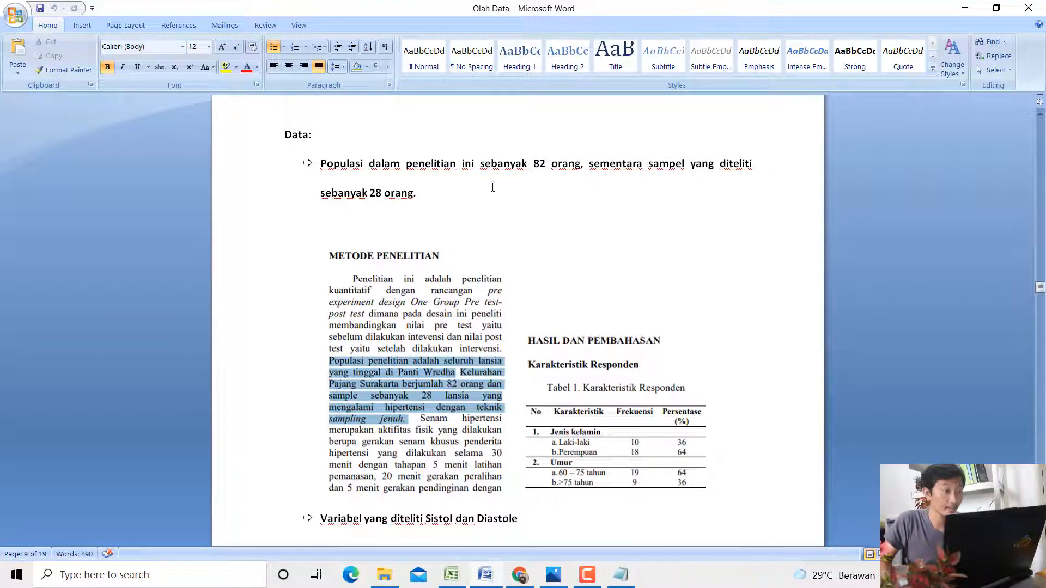
pyautogui.moveTo(353, 193); pyautogui.dragTo(381, 194)
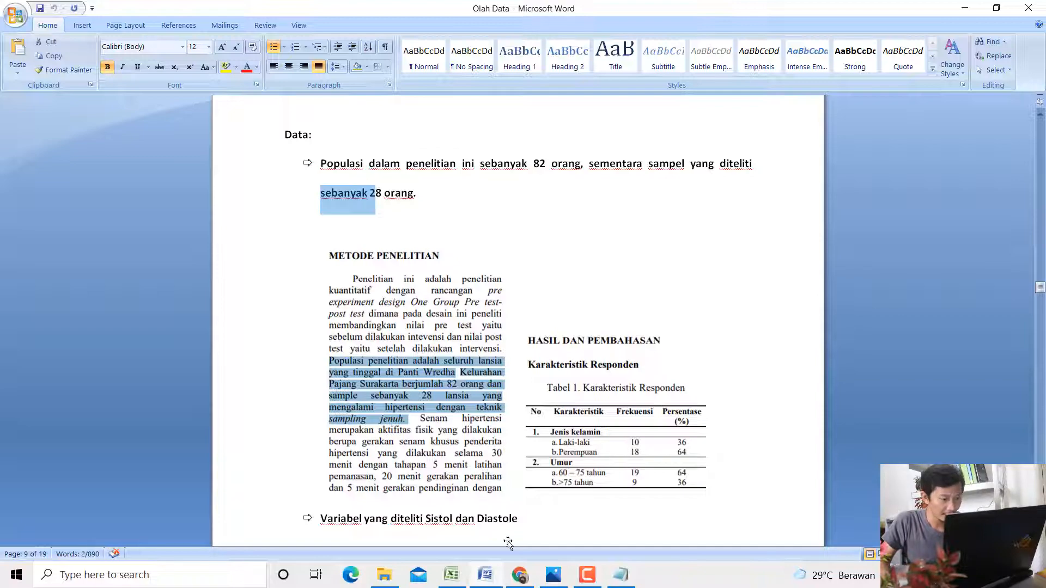
# Switch to the article PDF in Chrome and mark the population and sample description under METODE PENELITIAN on page 4
pyautogui.click(520, 576)
pyautogui.scroll(-6, 551, 398)
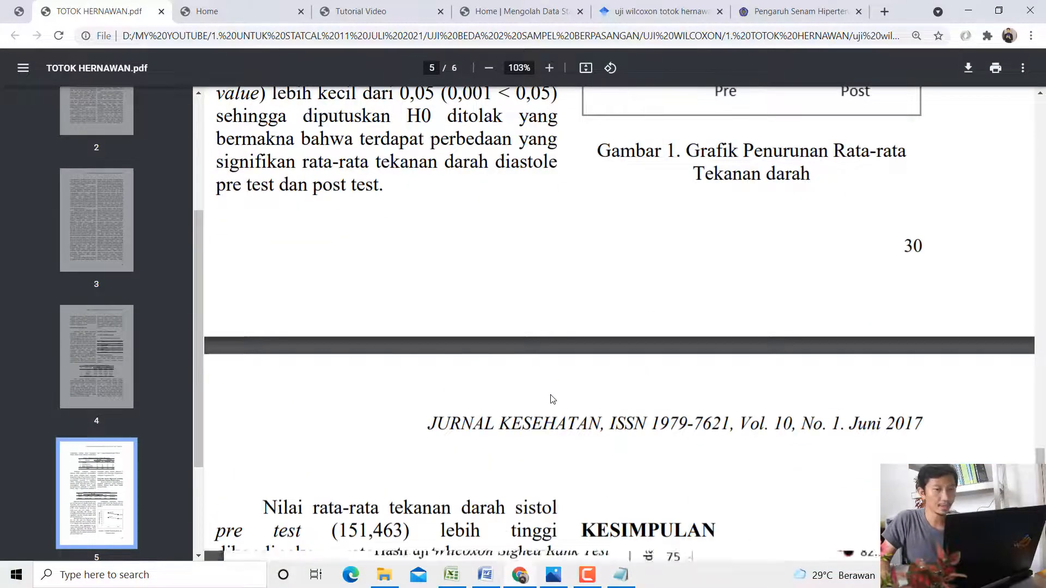
pyautogui.scroll(2, 551, 399)
pyautogui.scroll(20, 551, 398)
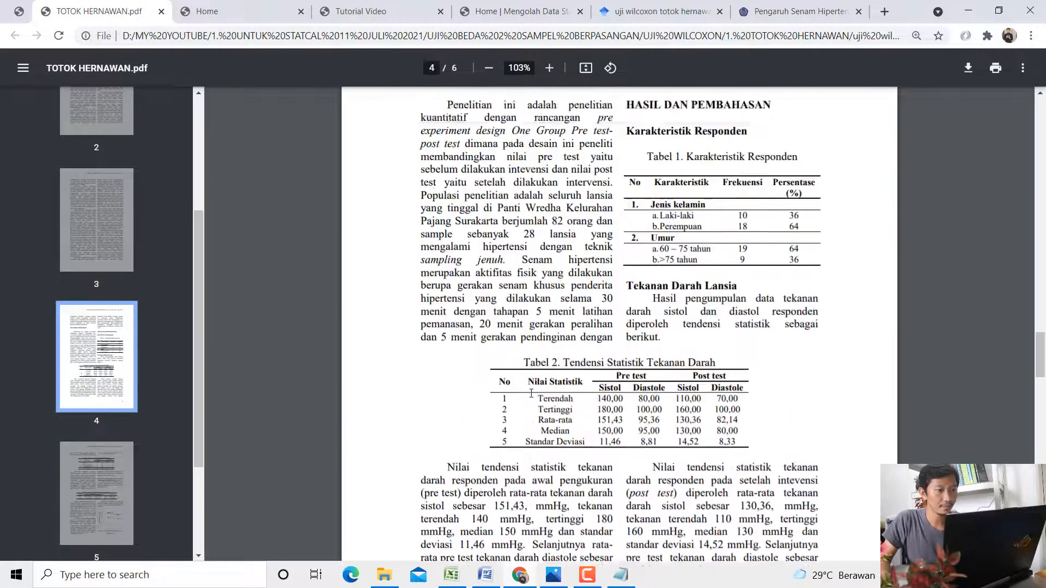
pyautogui.scroll(-5, 531, 398)
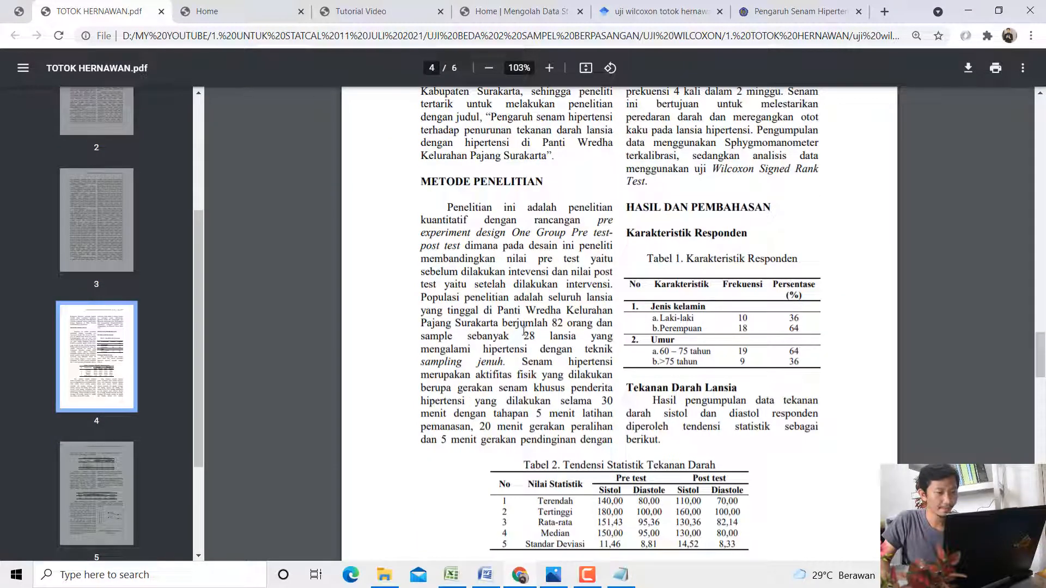
pyautogui.moveTo(515, 324); pyautogui.dragTo(556, 369)
pyautogui.click(554, 366)
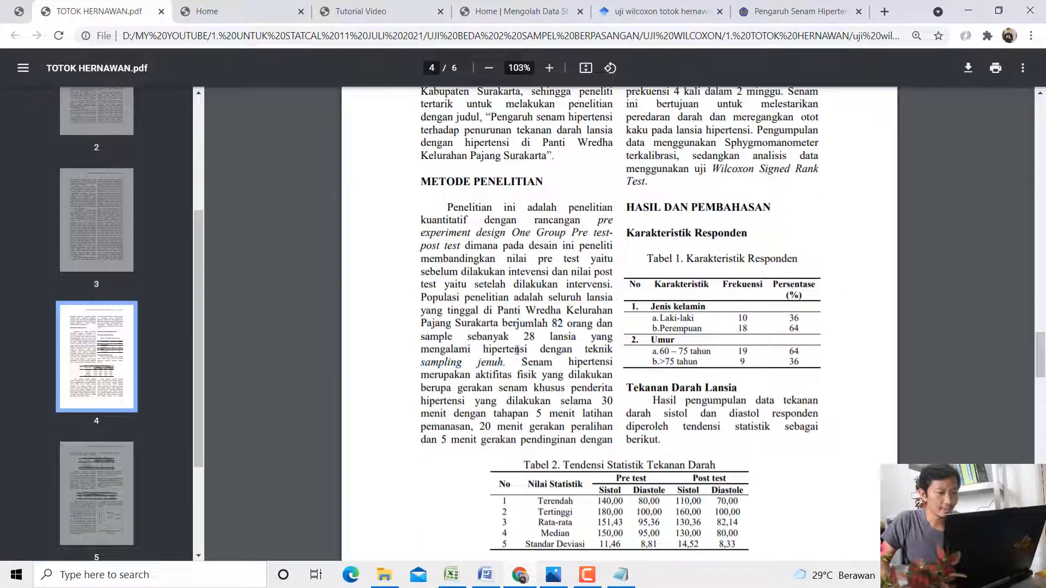
pyautogui.moveTo(468, 338); pyautogui.dragTo(499, 360)
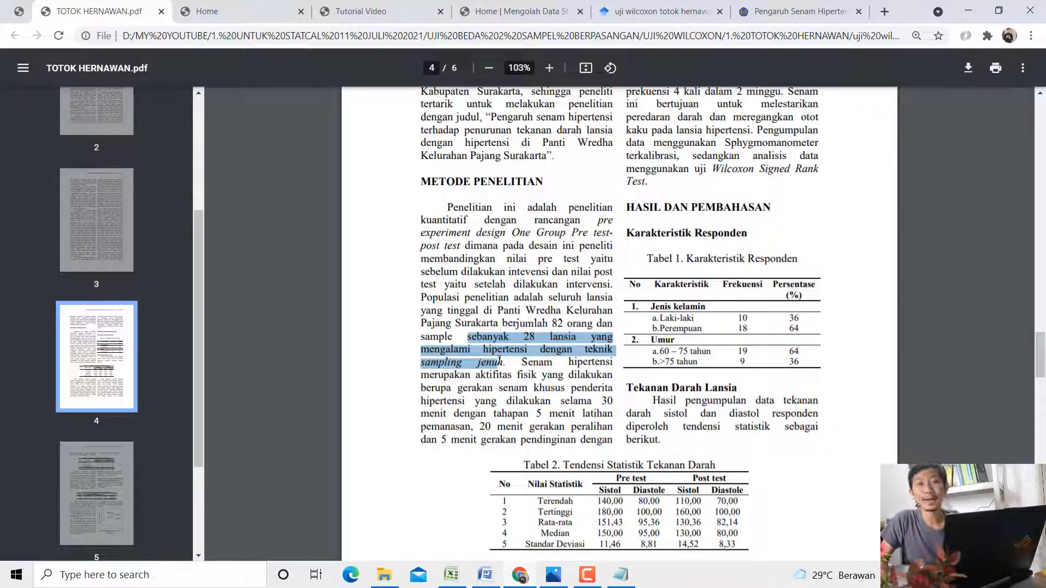
# Return to the Word document and view the "Variabel yang diteliti Sistol dan Diastole" item with Tabel 2, Tendensi Statistik Tekanan Darah
pyautogui.click(486, 574)
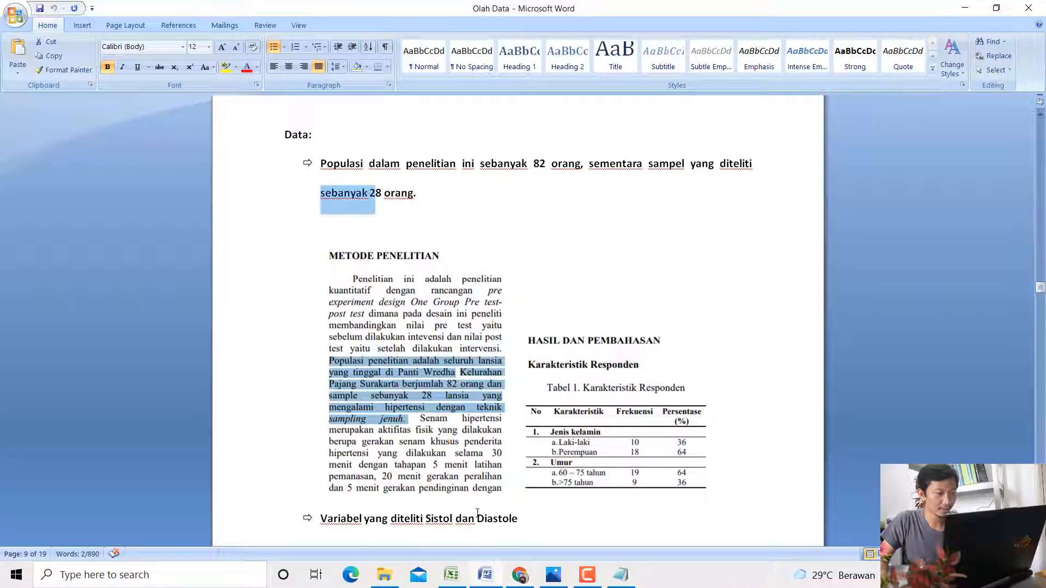
pyautogui.scroll(-3, 476, 383)
pyautogui.scroll(-3, 482, 373)
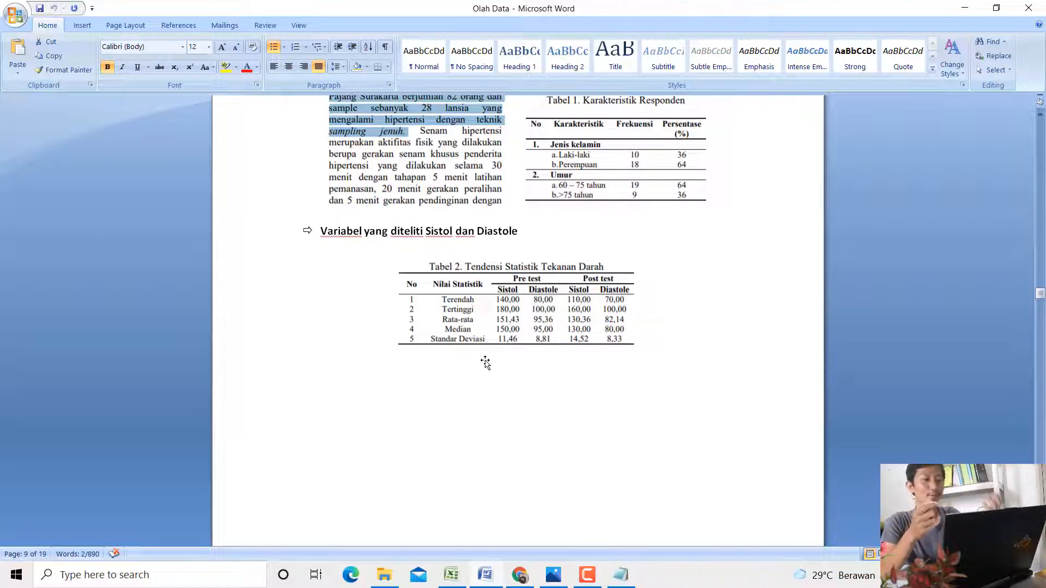
pyautogui.scroll(9, 514, 262)
# Find the "Contoh Data (Data Fiktif)" section and view "Tabel 1 Contoh Data untuk Latihan"
pyautogui.scroll(-20, 514, 262)
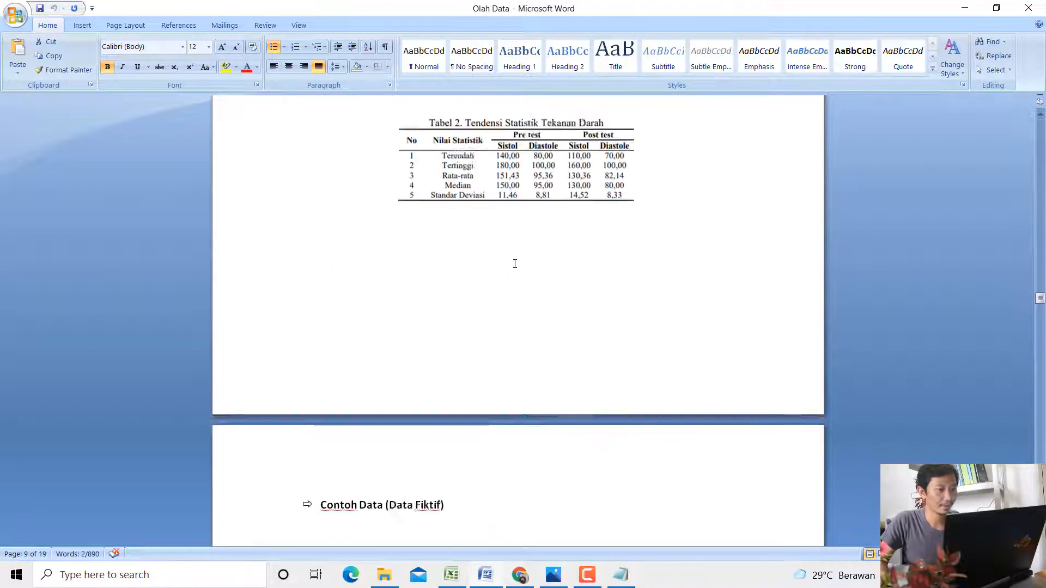
pyautogui.scroll(-6, 515, 263)
pyautogui.scroll(-4, 518, 286)
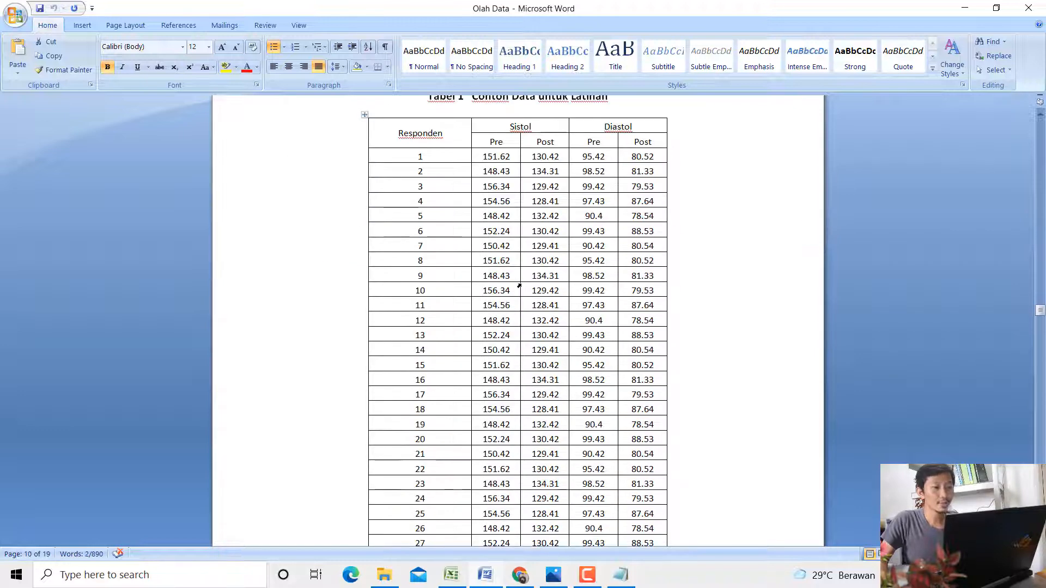
pyautogui.scroll(3, 519, 285)
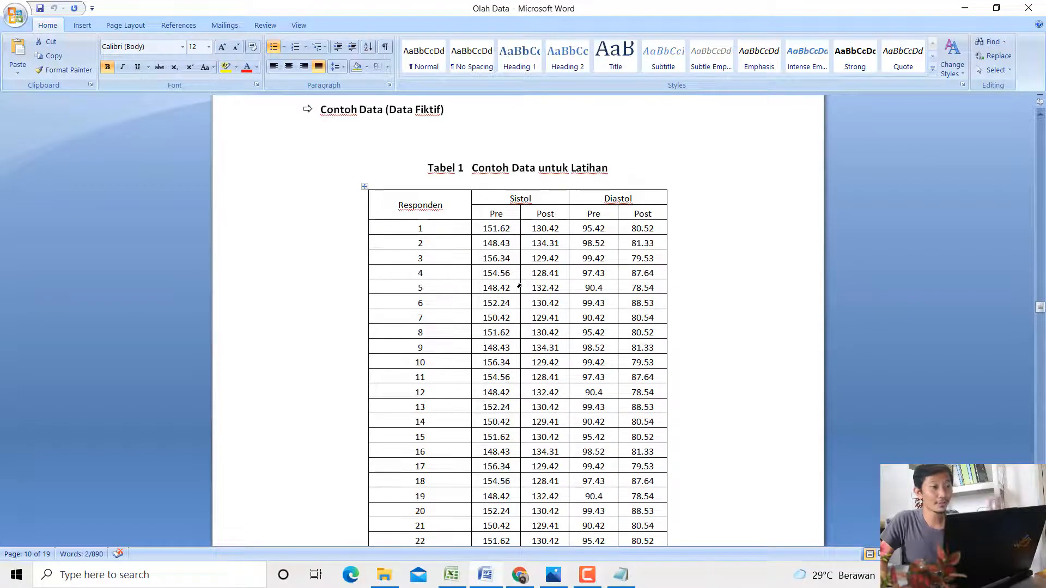
# Switch to the Contoh Data workbook in Excel and select respondent numbers 1 to 28 in the Responden column
pyautogui.click(460, 580)
pyautogui.click(567, 401)
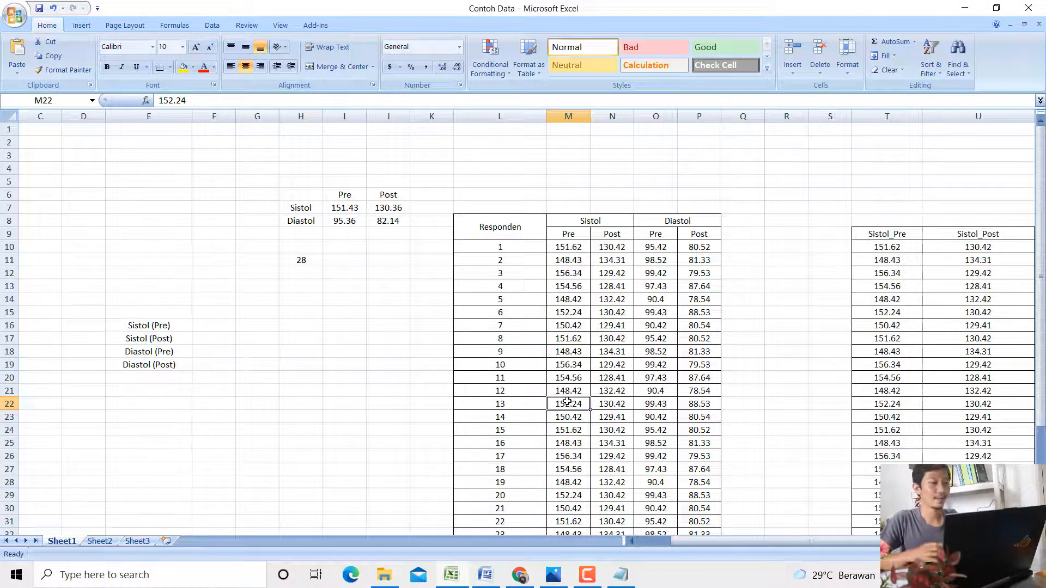
pyautogui.click(567, 350)
pyautogui.scroll(-3, 567, 343)
pyautogui.scroll(2, 567, 338)
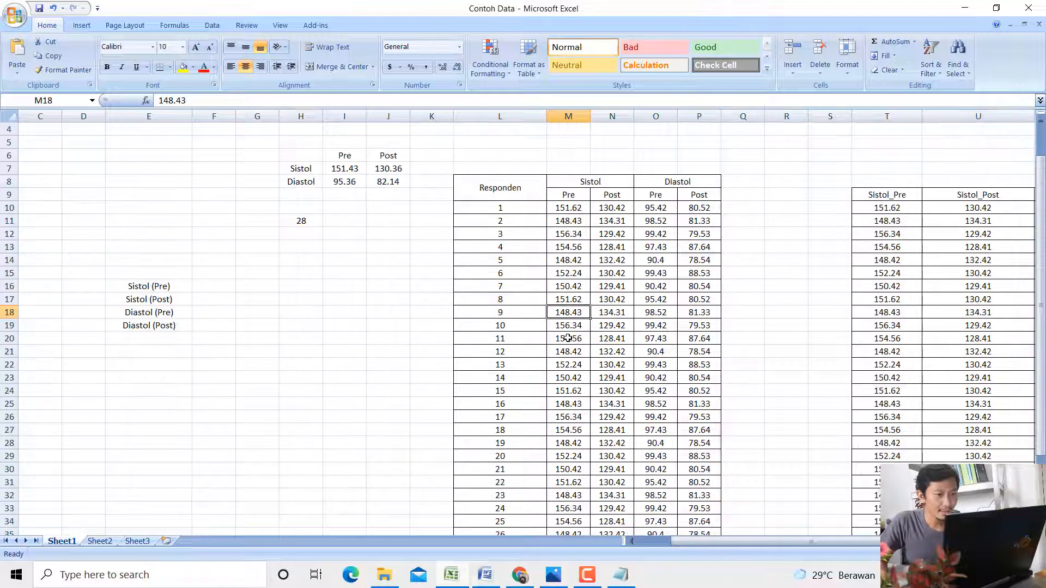
pyautogui.moveTo(512, 210); pyautogui.dragTo(517, 493)
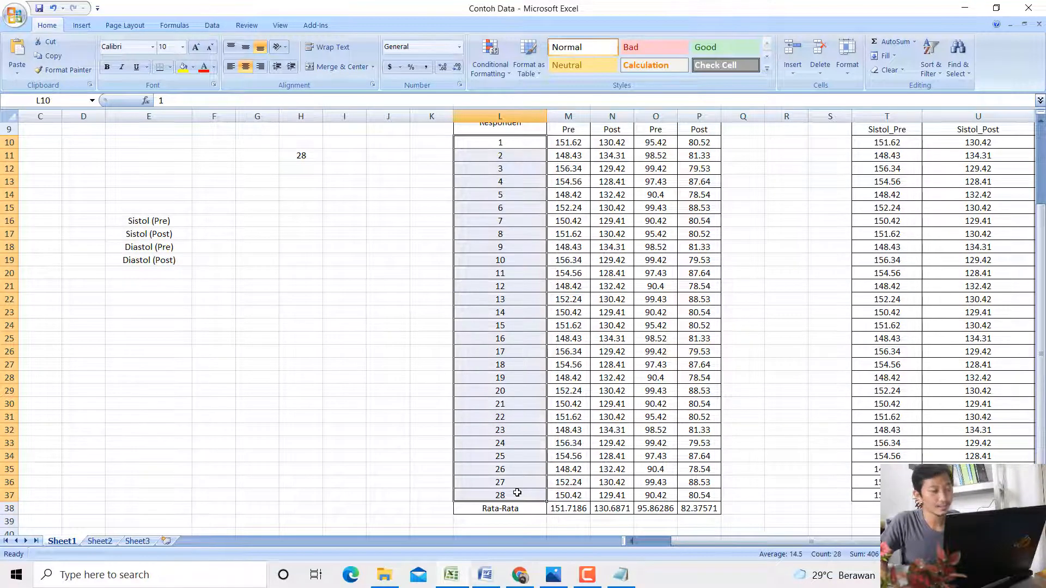
pyautogui.scroll(3, 526, 440)
# Mark the Sistol Pre column values and the Sistol Post column values in the respondent table
pyautogui.click(578, 372)
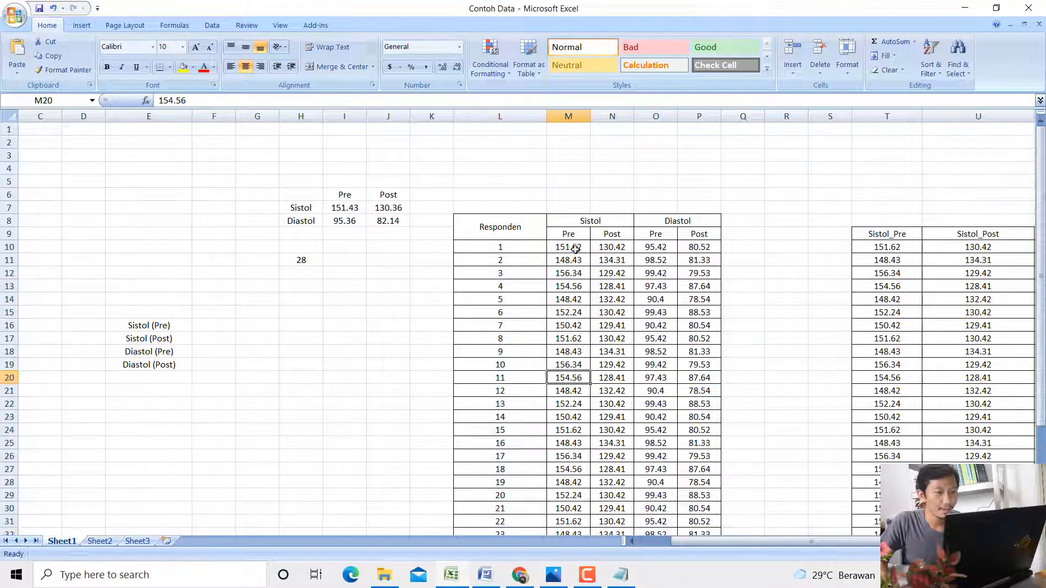
pyautogui.moveTo(574, 235); pyautogui.dragTo(575, 393)
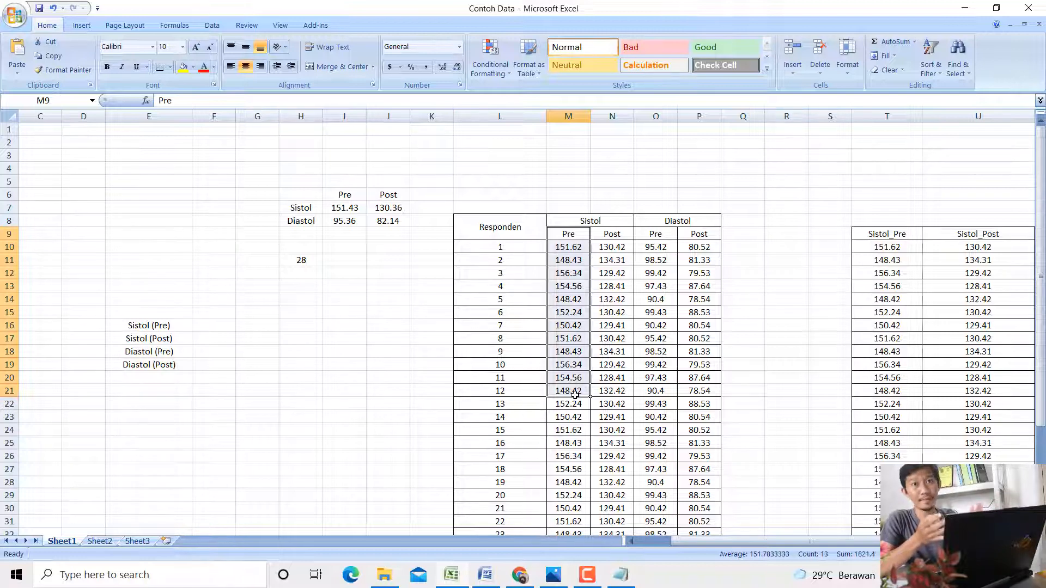
pyautogui.moveTo(620, 232); pyautogui.dragTo(614, 365)
pyautogui.click(611, 325)
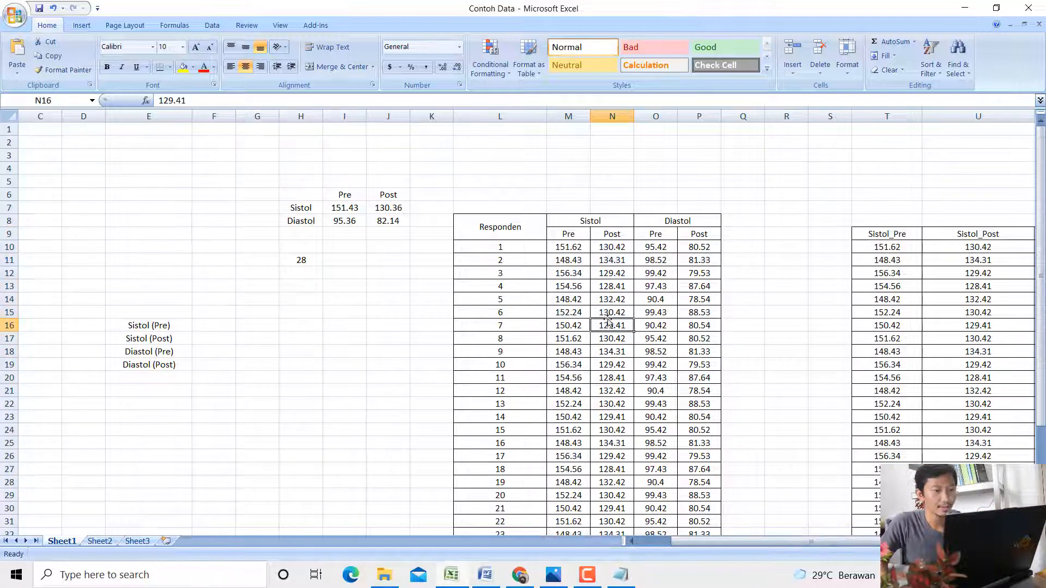
# Compare respondent 1's Sistol Pre value in M10 with the Sistol Post value in N10
pyautogui.click(567, 246)
pyautogui.click(513, 249)
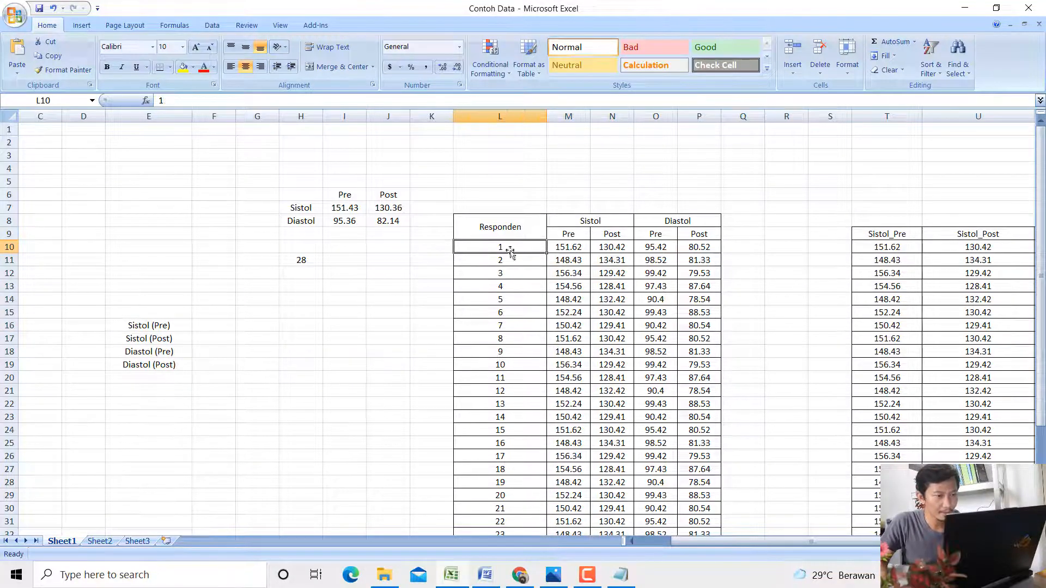
pyautogui.click(570, 248)
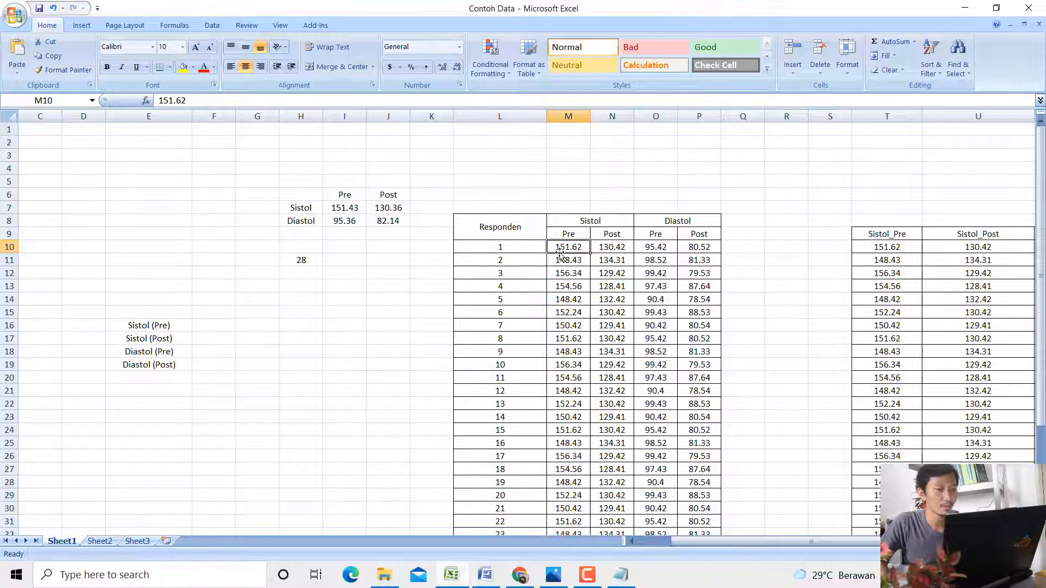
pyautogui.click(611, 250)
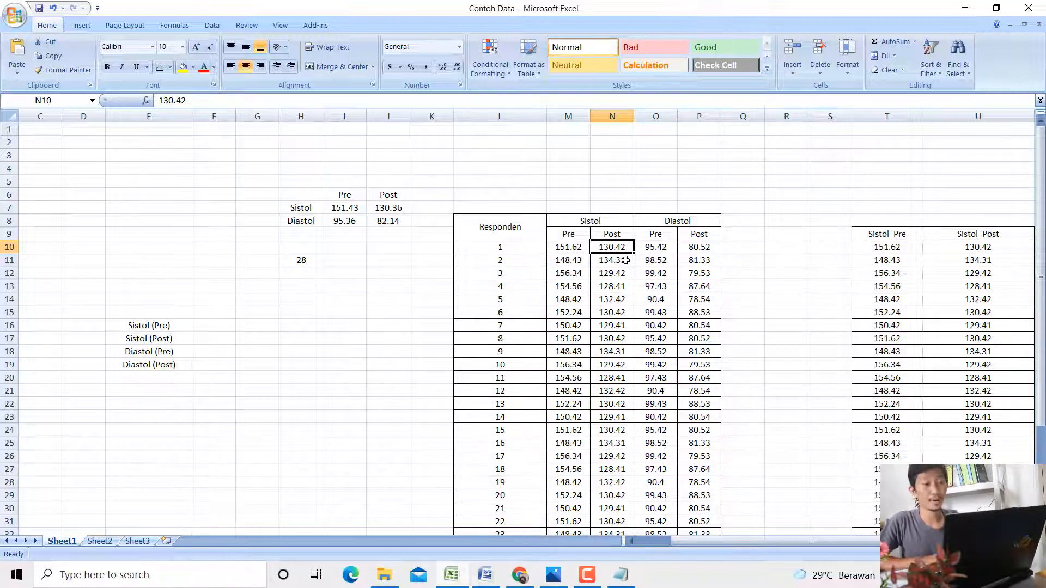
pyautogui.press('Left')
pyautogui.press('Right')
pyautogui.press('Left')
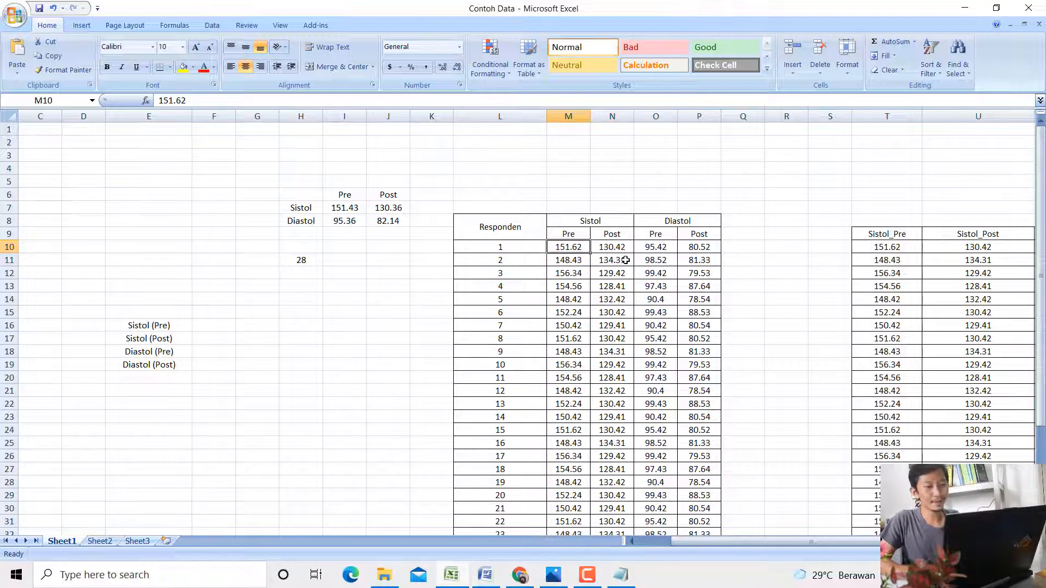
# Review the Sistol Pre and Post readings of respondents 1 and 2 alongside the Responden column
pyautogui.press('Right')
pyautogui.press('Left')
pyautogui.press('Right')
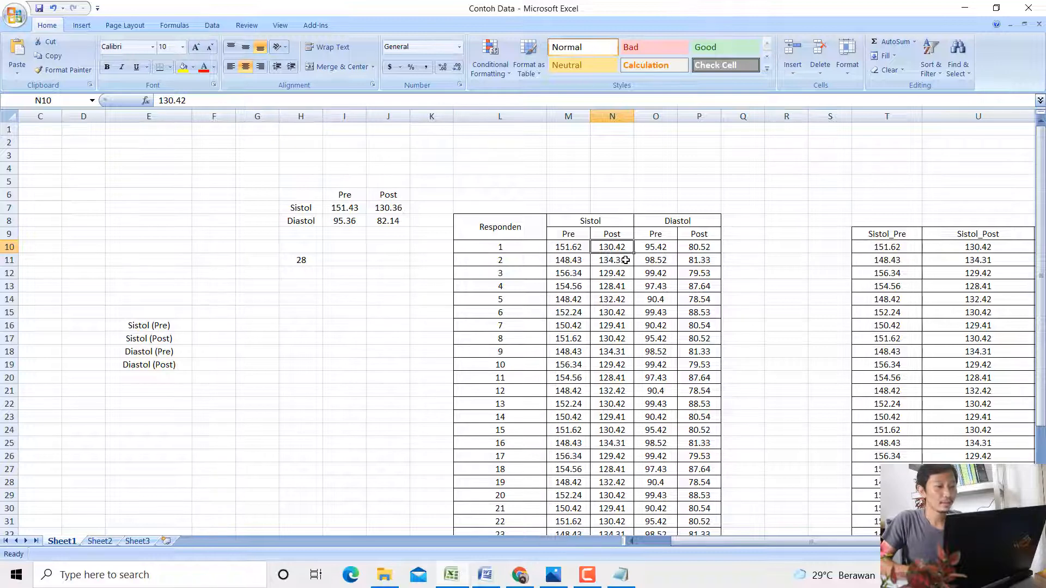
pyautogui.press('Left')
pyautogui.press('Left')
pyautogui.press('Down')
pyautogui.press('Up')
pyautogui.press('Up')
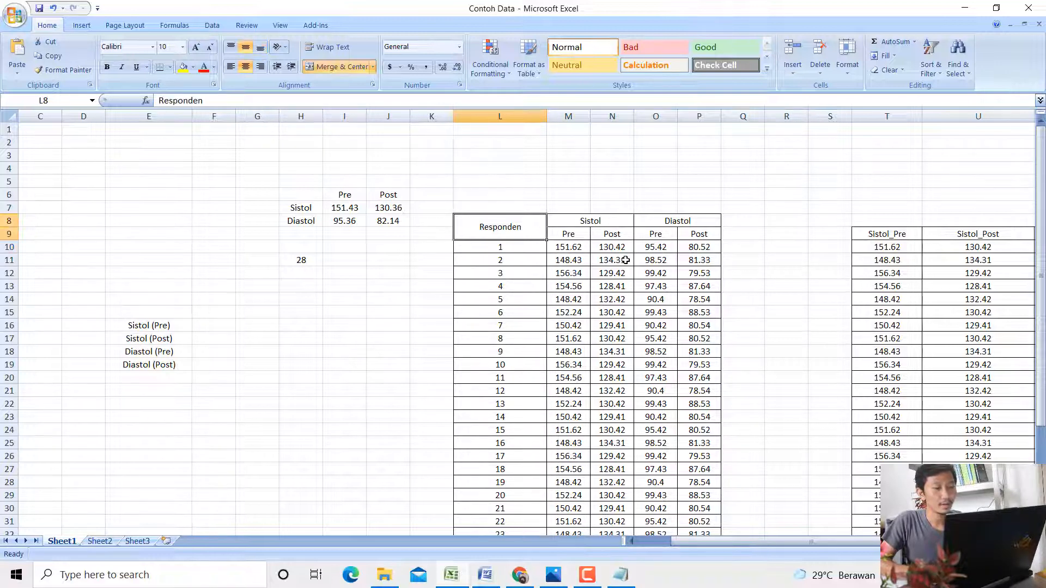
pyautogui.press('Down')
pyautogui.press('Down')
pyautogui.press('Right')
pyautogui.press('Right')
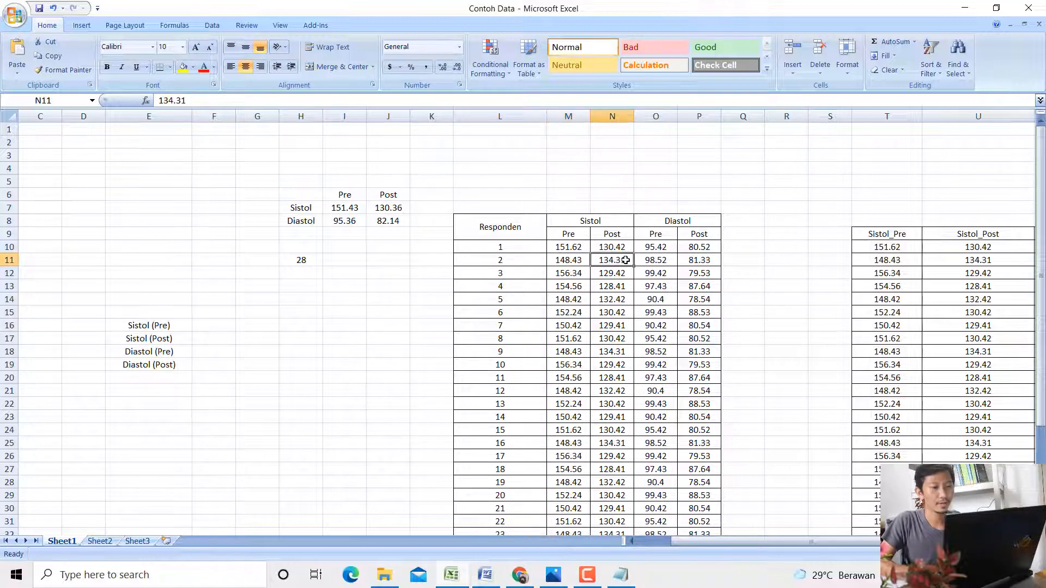
# Check the Diastol heading and respondent 1's Diastol Pre value in O10
pyautogui.press('Right')
pyautogui.press('Up')
pyautogui.press('Up')
pyautogui.press('Up')
pyautogui.press('Down')
pyautogui.press('Up')
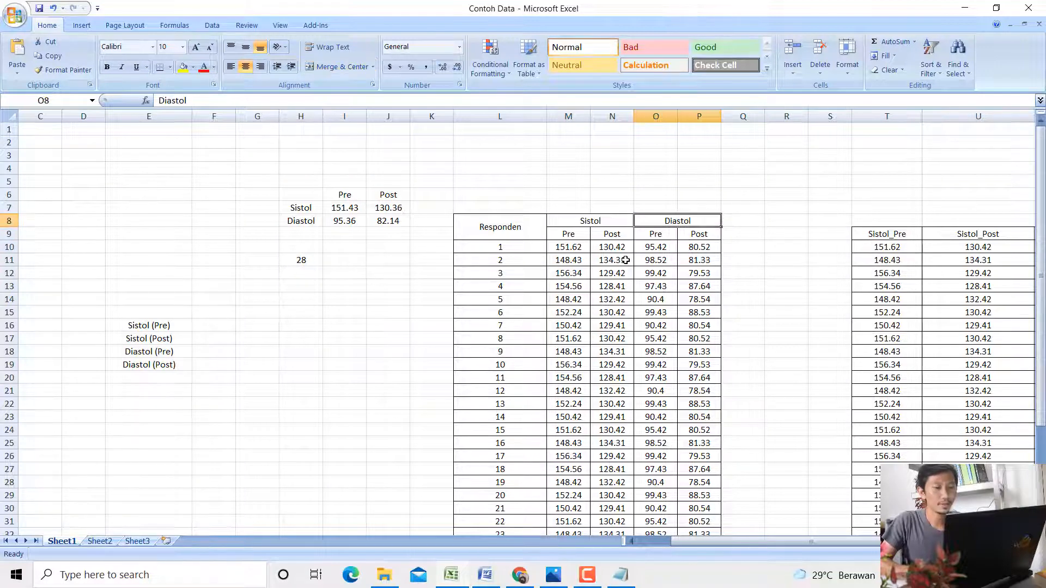
pyautogui.press('Down')
pyautogui.press('Up')
pyautogui.press('Down')
pyautogui.press('Down')
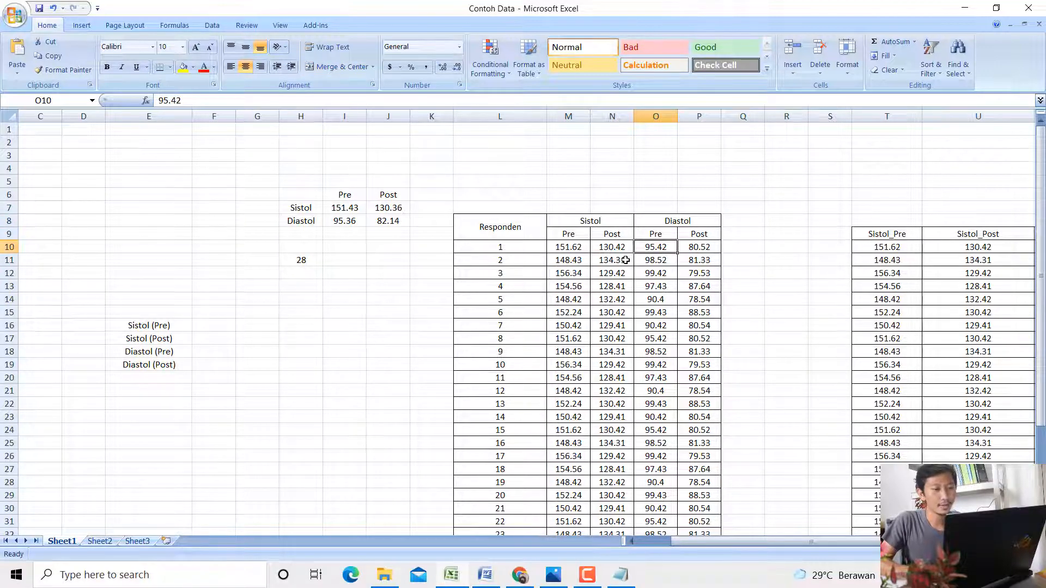
pyautogui.press('Down')
pyautogui.press('Up')
# Trace respondent 1's row from the Responden number in L10 across to the Diastol Post value in P10
pyautogui.press('Left')
pyautogui.press('Left')
pyautogui.press('Left')
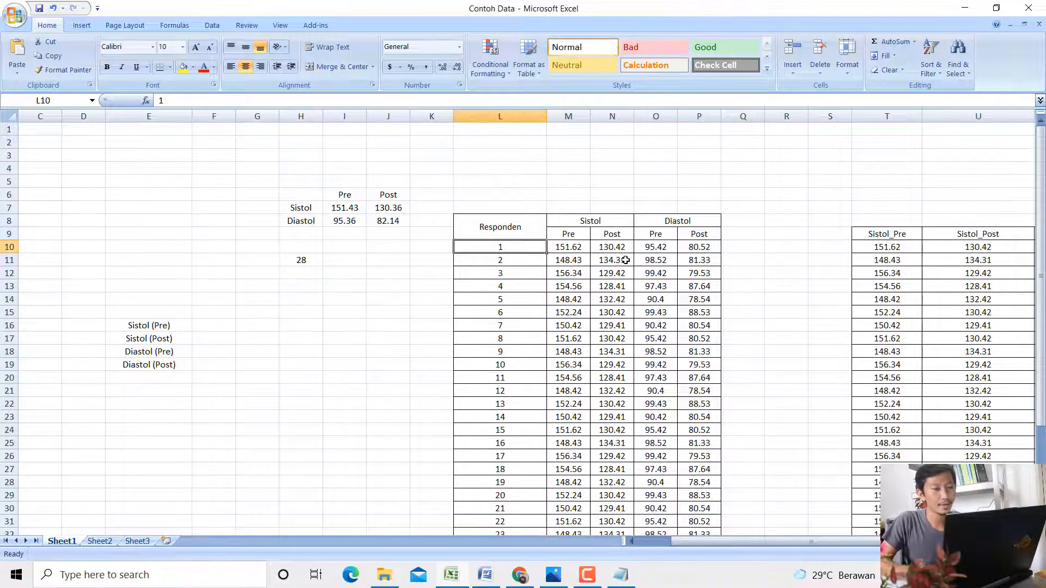
pyautogui.press('Right')
pyautogui.press('Right')
pyautogui.press('Right')
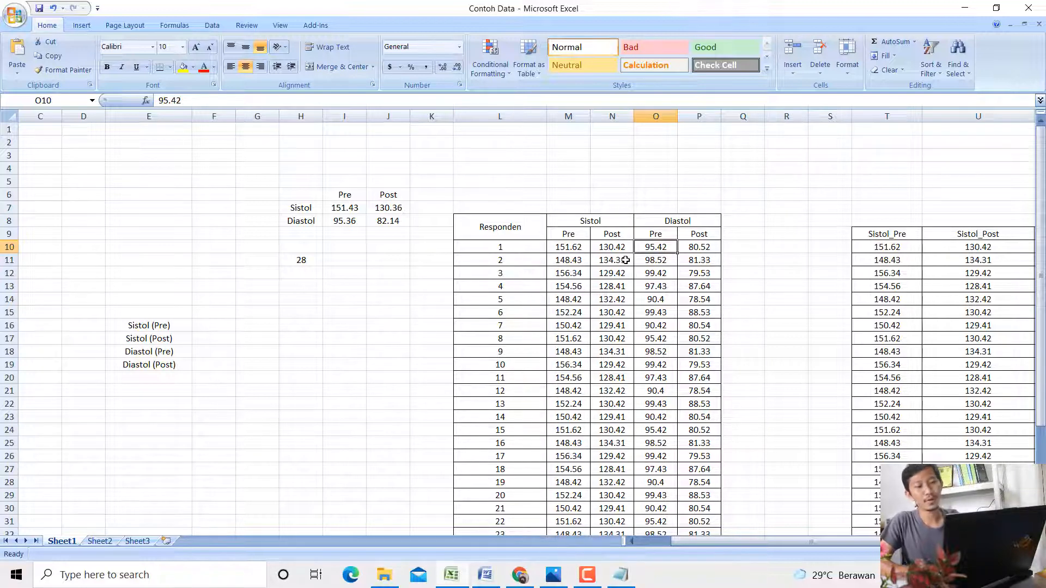
pyautogui.press('Right')
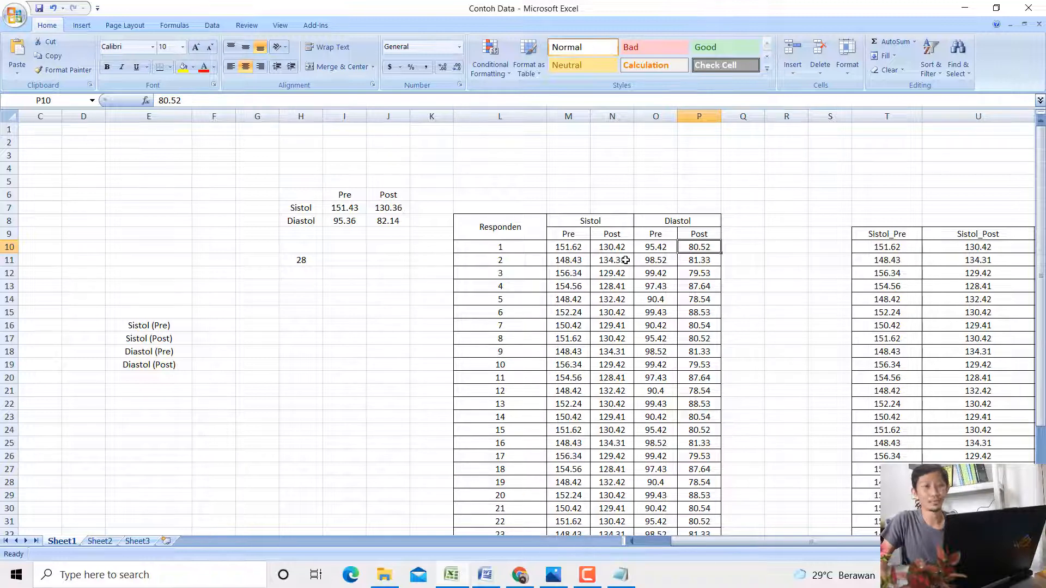
# Switch to the Olah Data document in Word and find the "Uji Wilcoxon akan digunakan untuk menguji" section
pyautogui.scroll(-4, 625, 260)
pyautogui.click(492, 581)
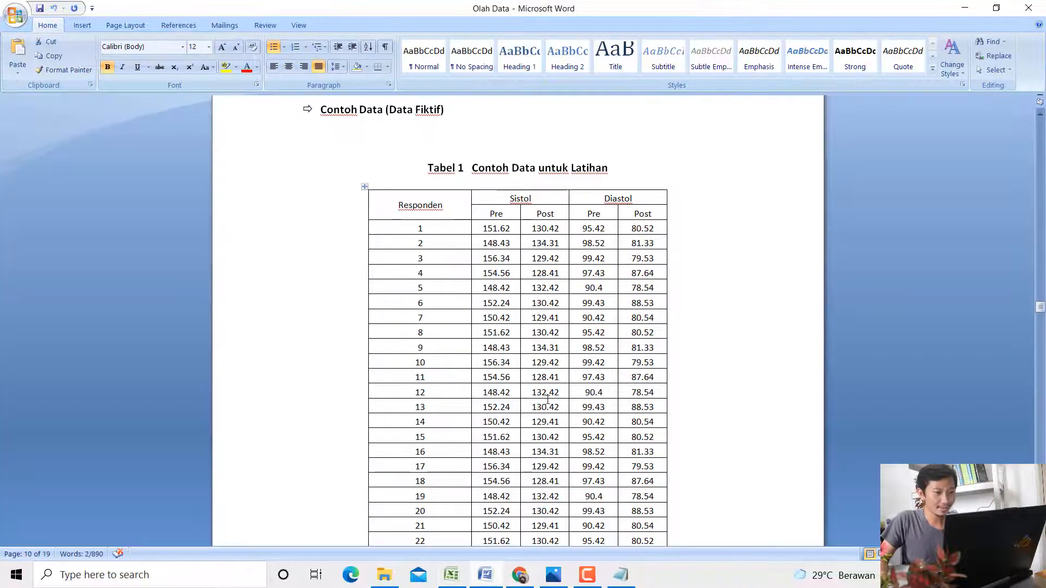
pyautogui.scroll(-10, 549, 379)
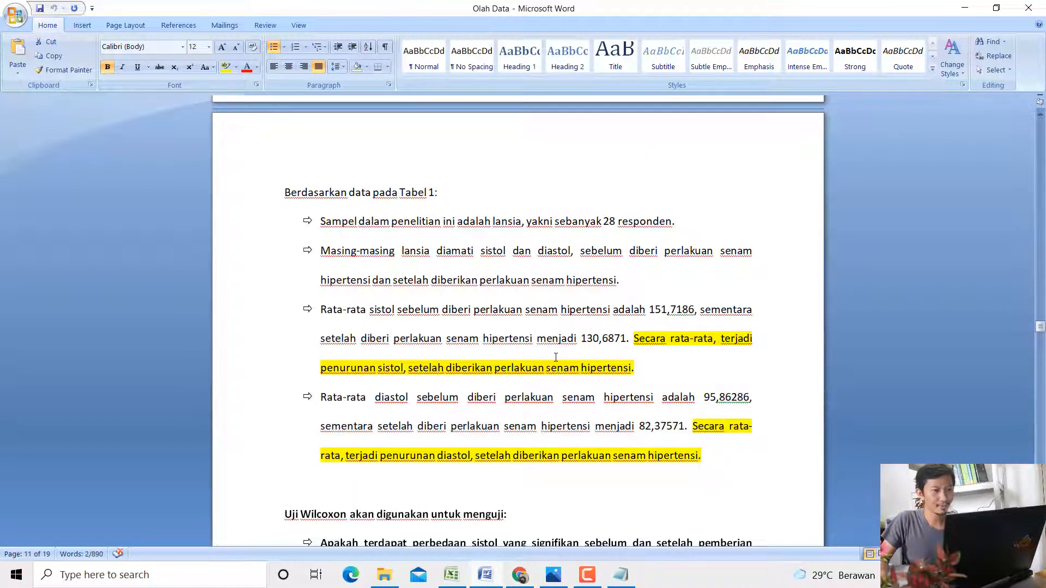
pyautogui.click(582, 338)
pyautogui.scroll(-3, 585, 347)
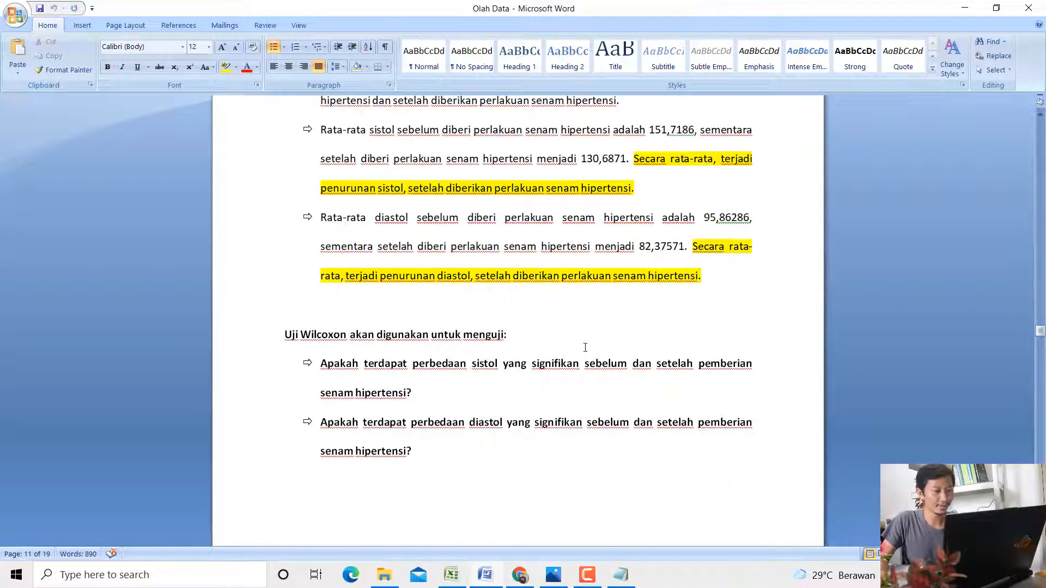
pyautogui.scroll(-2, 545, 347)
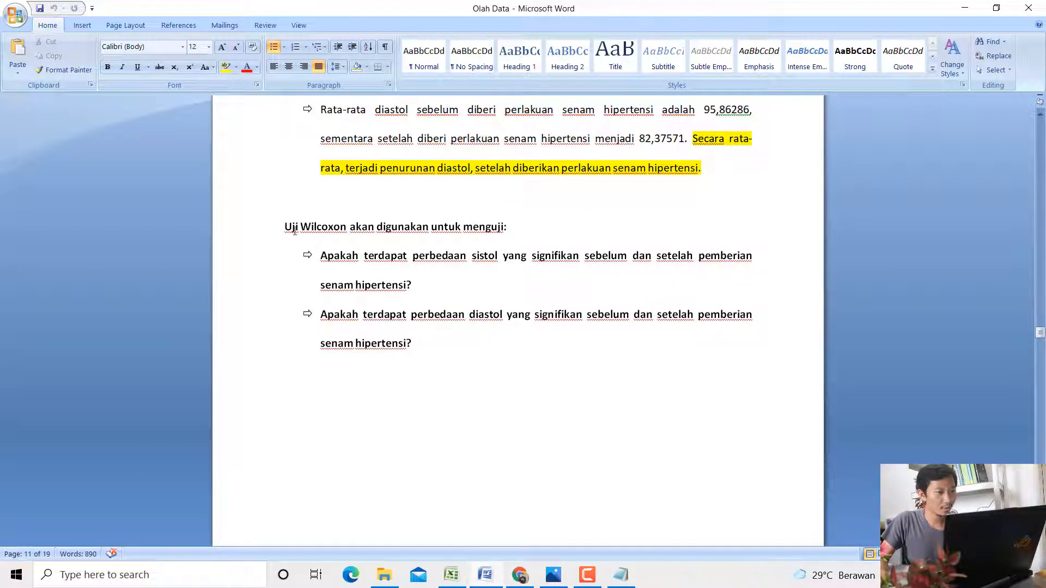
# Mark the Wilcoxon test heading and the first research question about the difference in sistol before and after senam hipertensi
pyautogui.moveTo(294, 227); pyautogui.dragTo(502, 227)
pyautogui.click(315, 226)
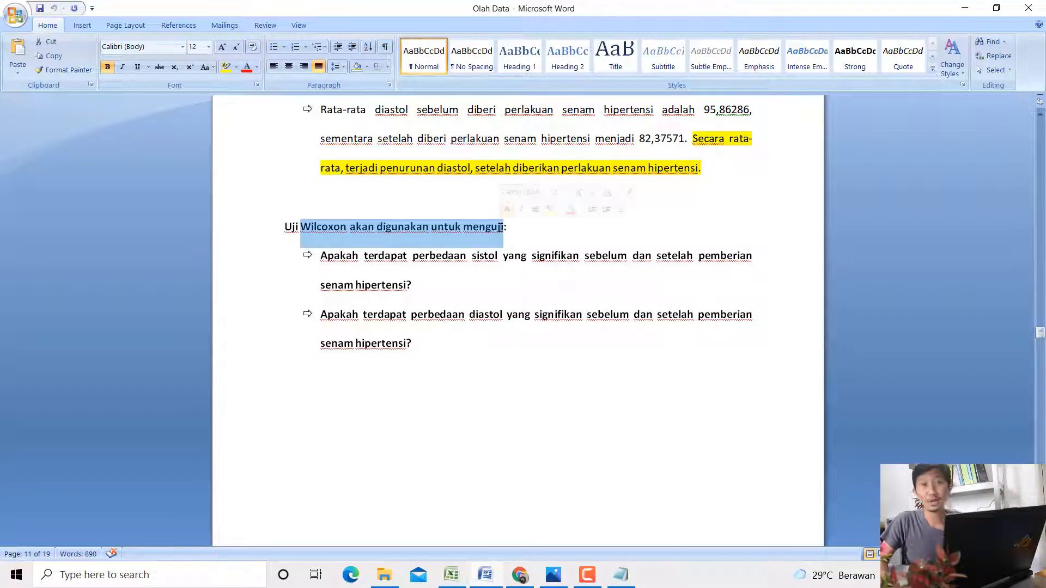
pyautogui.click(454, 255)
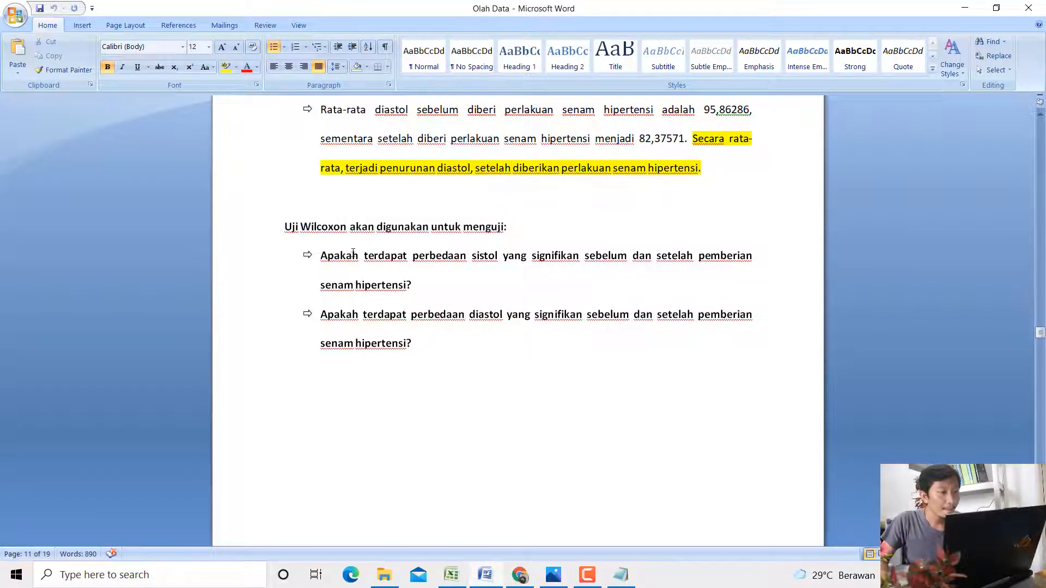
pyautogui.moveTo(345, 255); pyautogui.dragTo(694, 265)
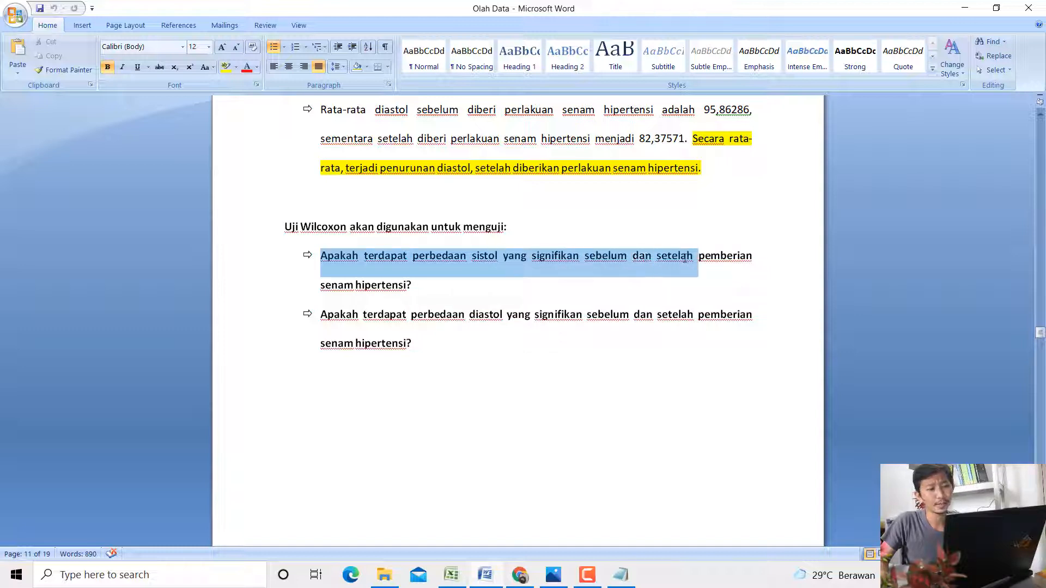
pyautogui.click(639, 277)
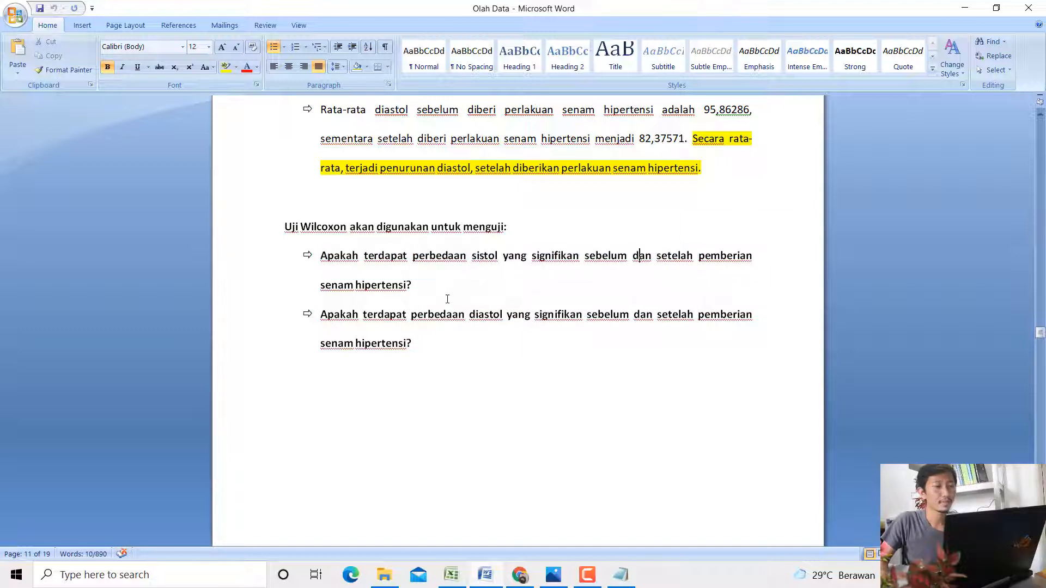
pyautogui.tripleClick(417, 289)
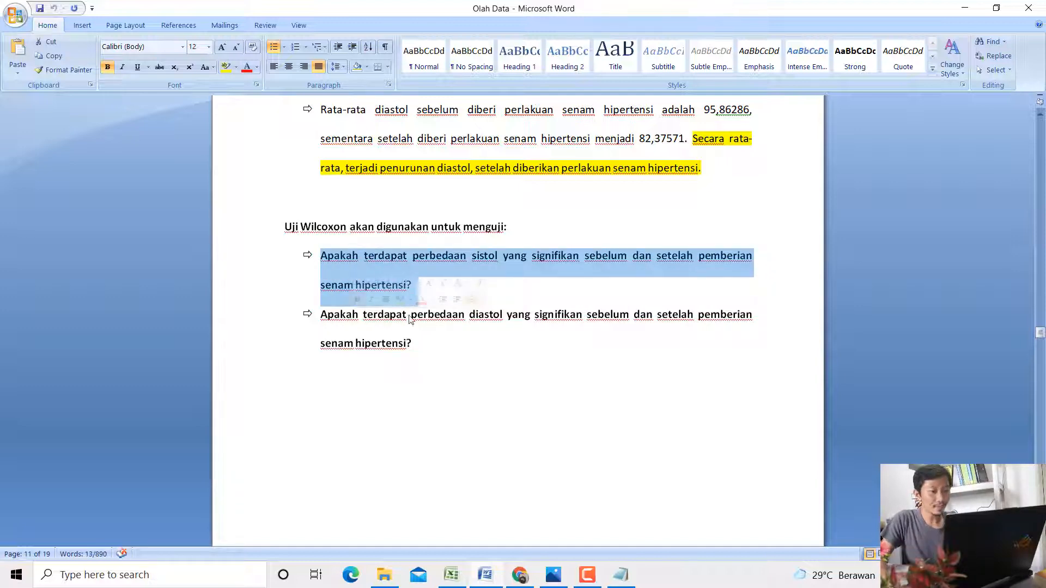
# Return to the Contoh Data workbook in Excel and mark the Sistol Pre and Sistol Post values for comparison
pyautogui.click(456, 572)
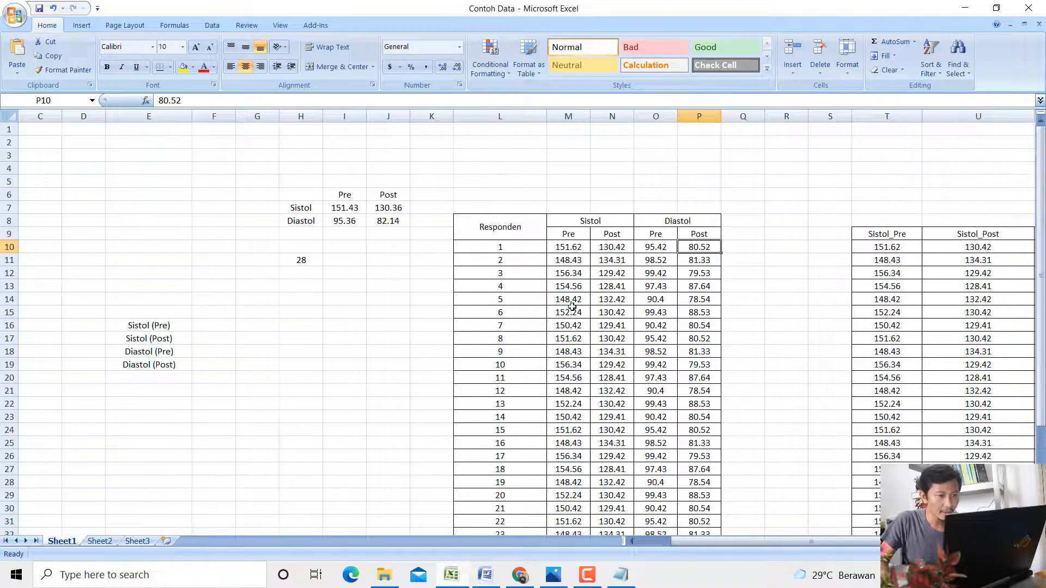
pyautogui.scroll(-2, 572, 306)
pyautogui.moveTo(569, 156); pyautogui.dragTo(566, 376)
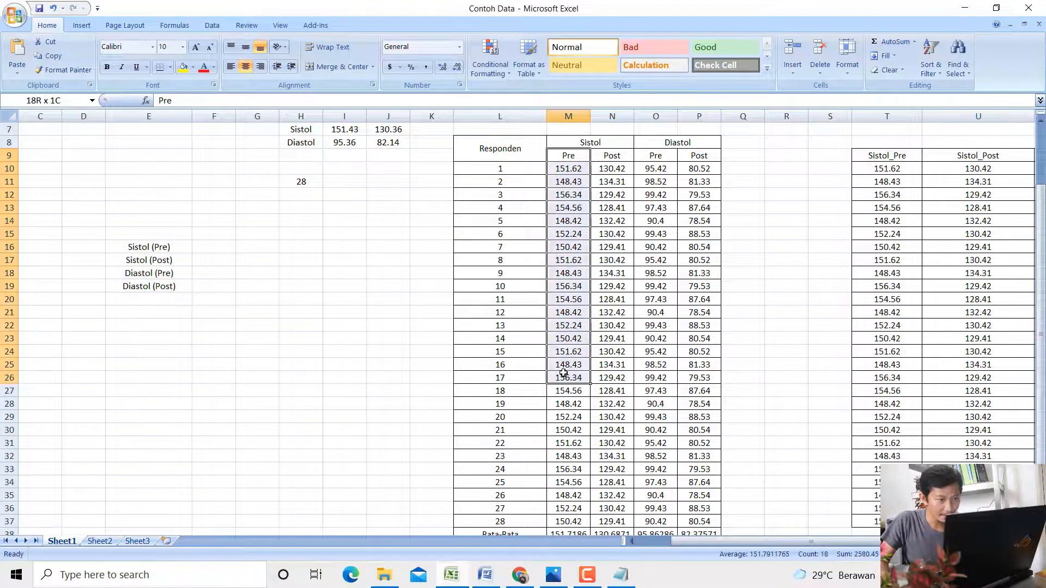
pyautogui.moveTo(617, 162); pyautogui.dragTo(612, 298)
pyautogui.moveTo(565, 166); pyautogui.dragTo(566, 220)
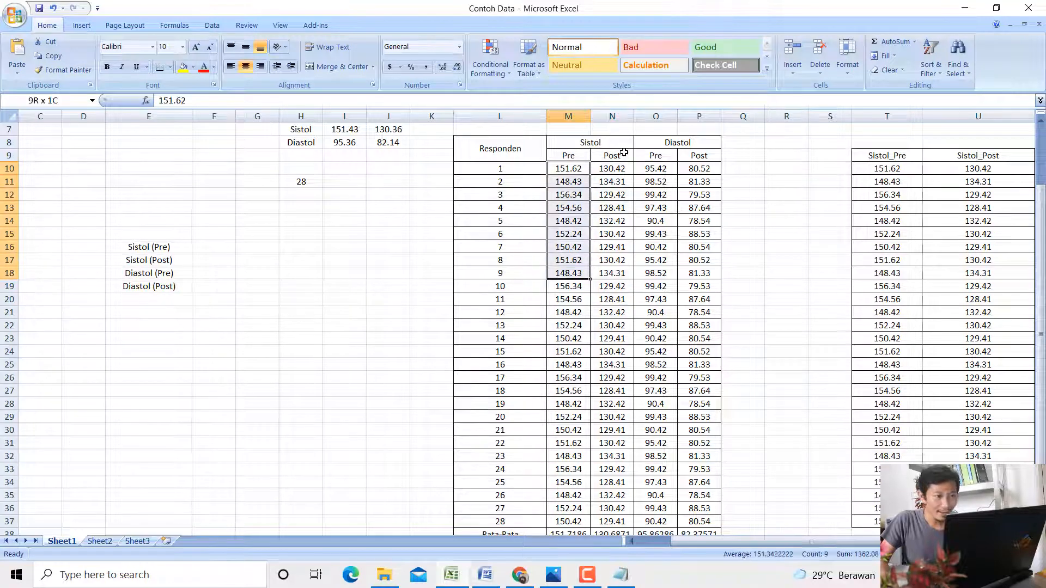
pyautogui.moveTo(612, 157); pyautogui.dragTo(612, 221)
# Inspect the Sistol Pre and Post averages in the Rata-Rata row, cells M41 and N41
pyautogui.scroll(-5, 611, 261)
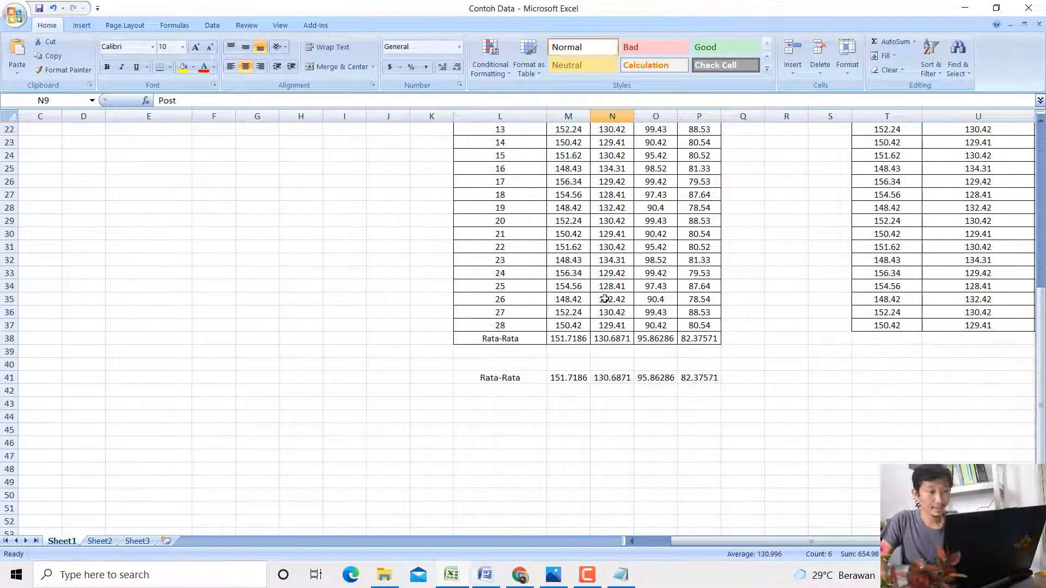
pyautogui.click(565, 380)
pyautogui.press('Right')
pyautogui.click(564, 383)
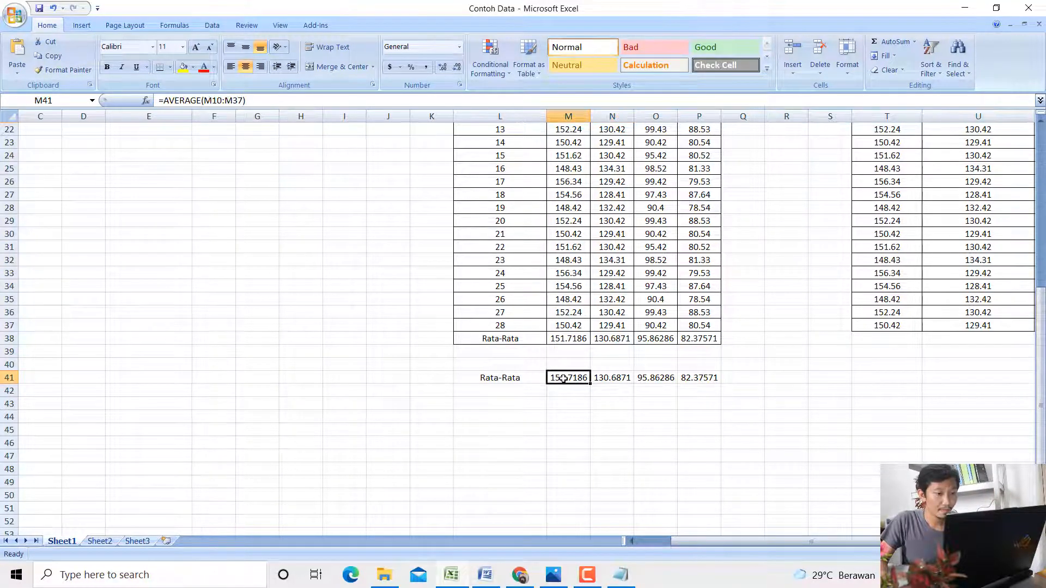
pyautogui.click(599, 376)
# Match the Sistol Pre column heading in M9 with its average formula in M41
pyautogui.scroll(5, 576, 376)
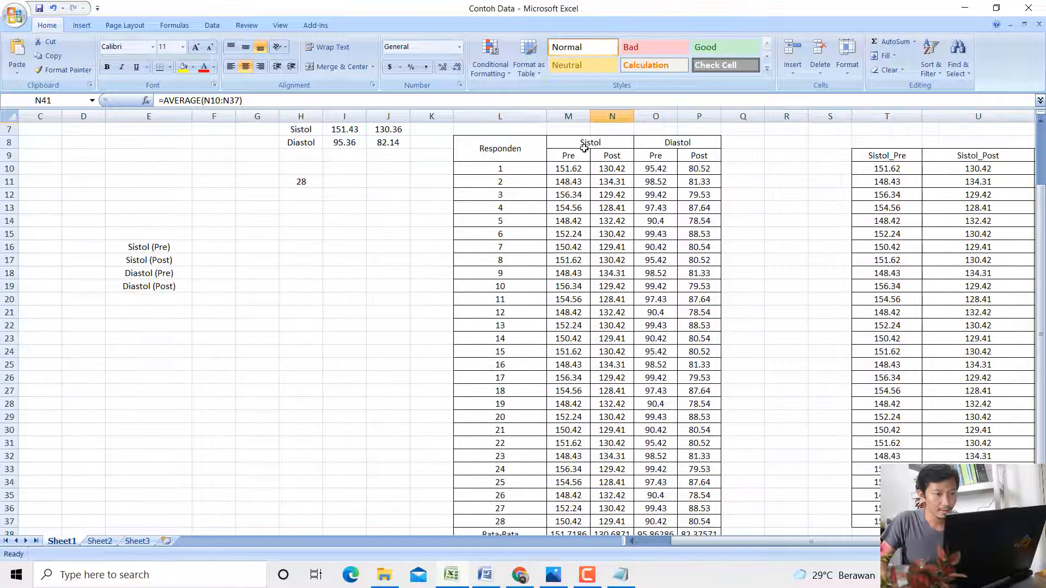
pyautogui.click(577, 159)
pyautogui.scroll(-6, 575, 245)
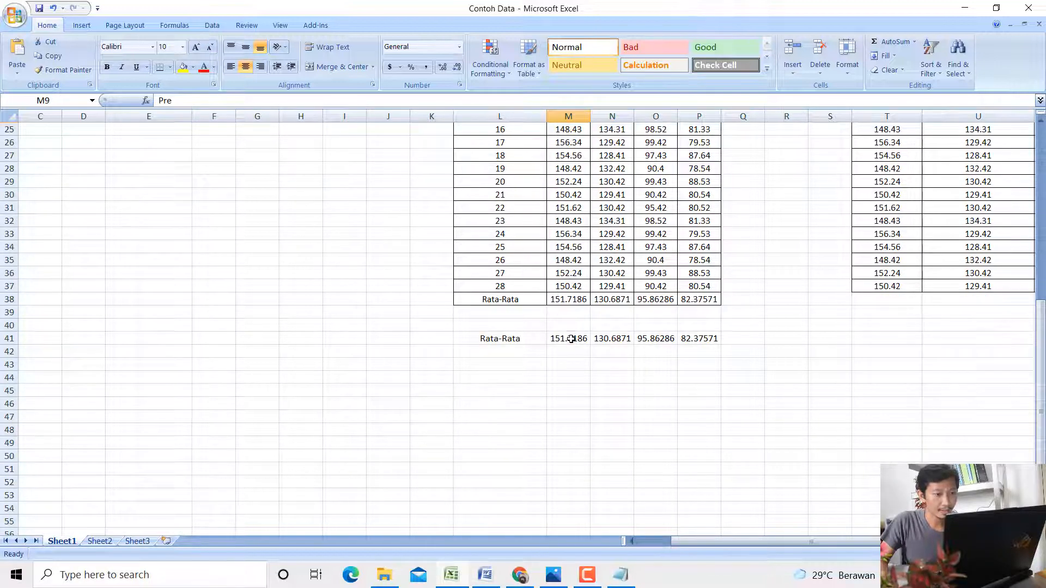
pyautogui.click(571, 339)
# Select the Sistol Post values in N10:N14 and check that column's average formula in N41
pyautogui.scroll(8, 578, 335)
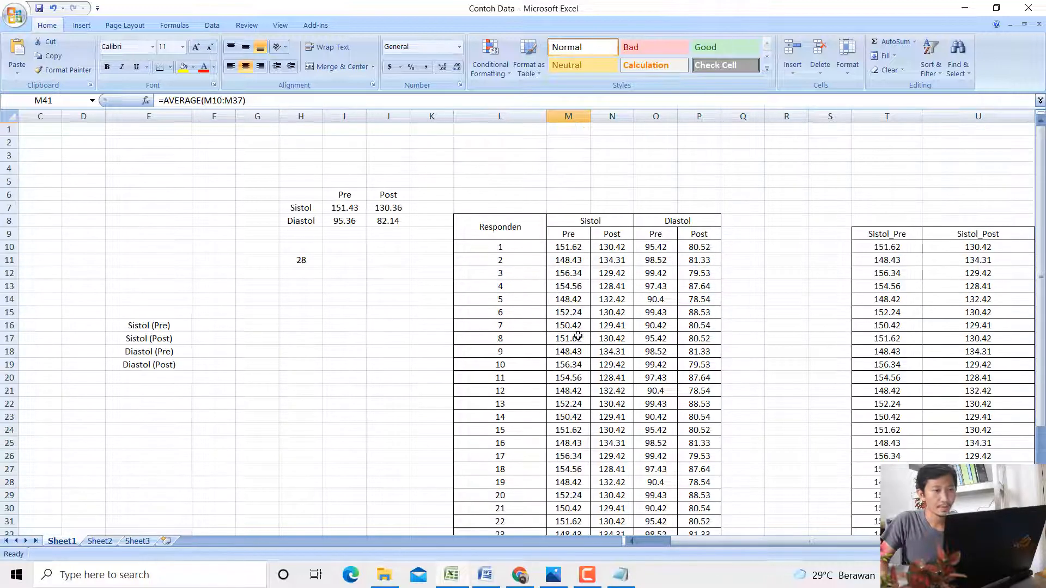
pyautogui.click(593, 222)
pyautogui.click(609, 245)
pyautogui.hotkey('shift', 'Down')
pyautogui.hotkey('shift', 'Down')
pyautogui.hotkey('shift', 'Down')
pyautogui.hotkey('shift', 'Down')
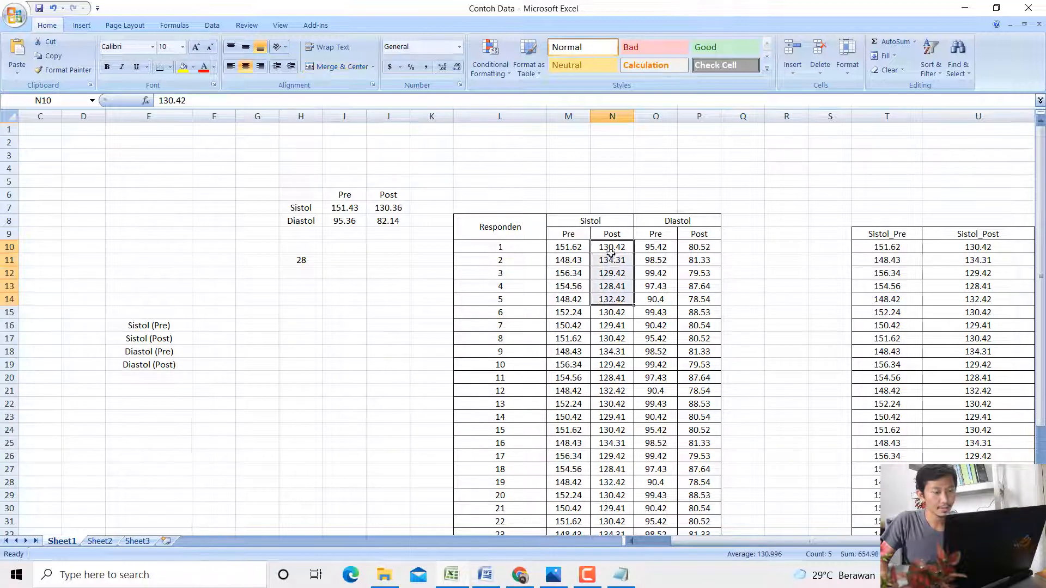
pyautogui.scroll(-9, 610, 245)
pyautogui.click(611, 299)
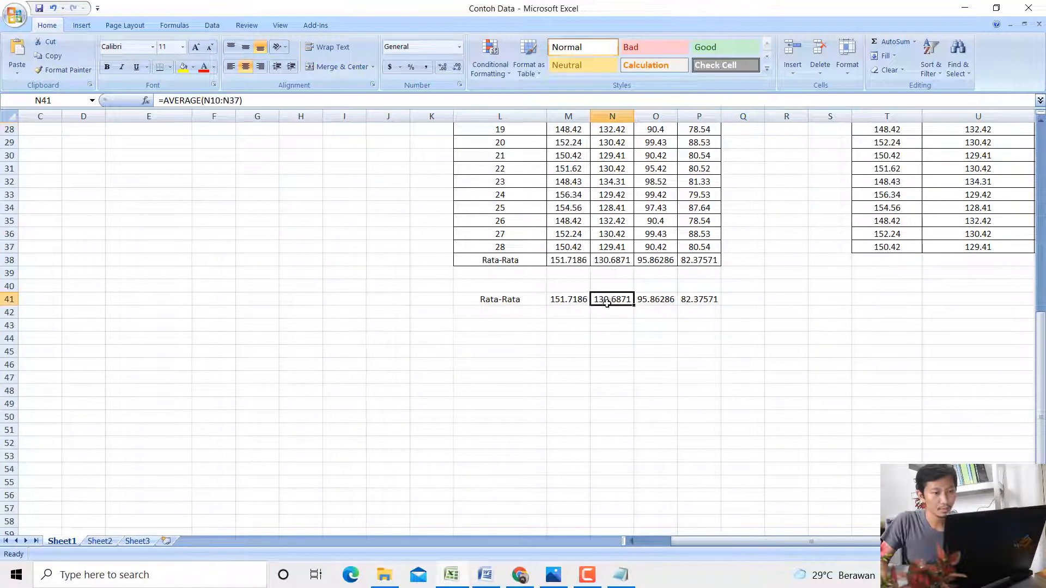
# Compare the average Sistol Pre value in M41 with the average Sistol Post value in N41
pyautogui.click(584, 300)
pyautogui.click(612, 299)
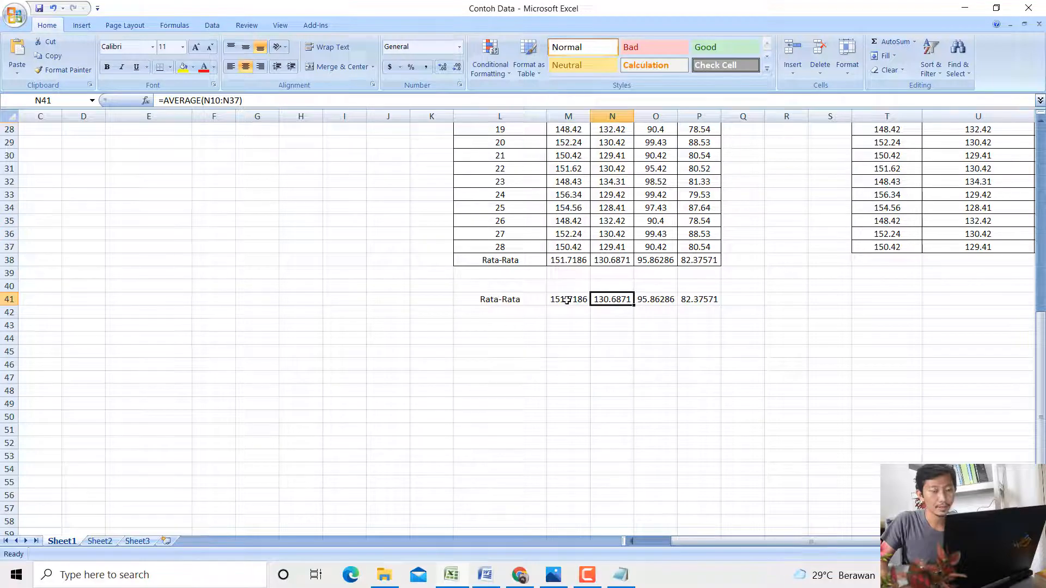
pyautogui.click(567, 300)
pyautogui.click(611, 300)
pyautogui.click(569, 304)
pyautogui.click(606, 299)
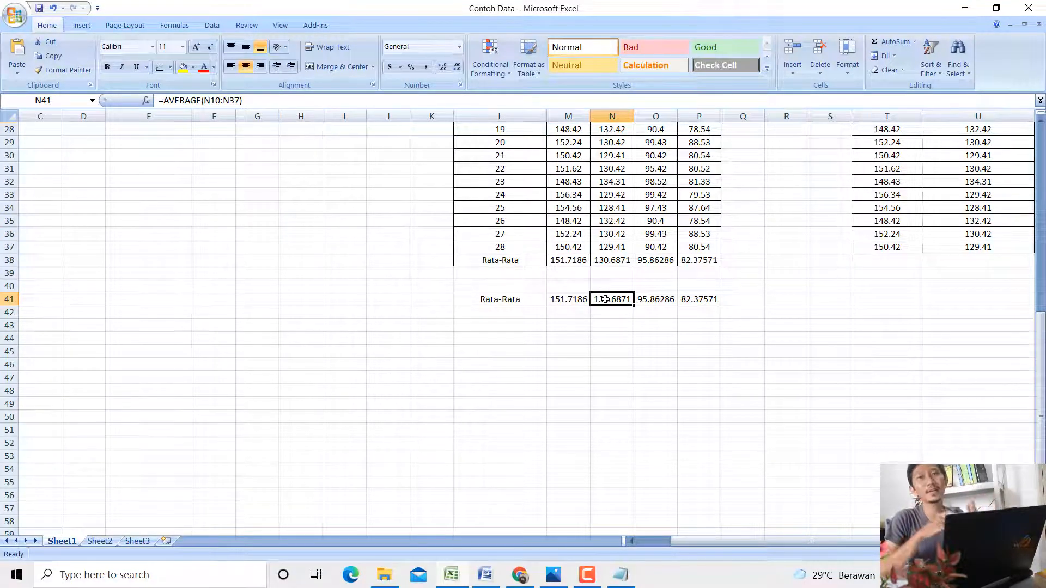
pyautogui.click(560, 299)
pyautogui.click(607, 299)
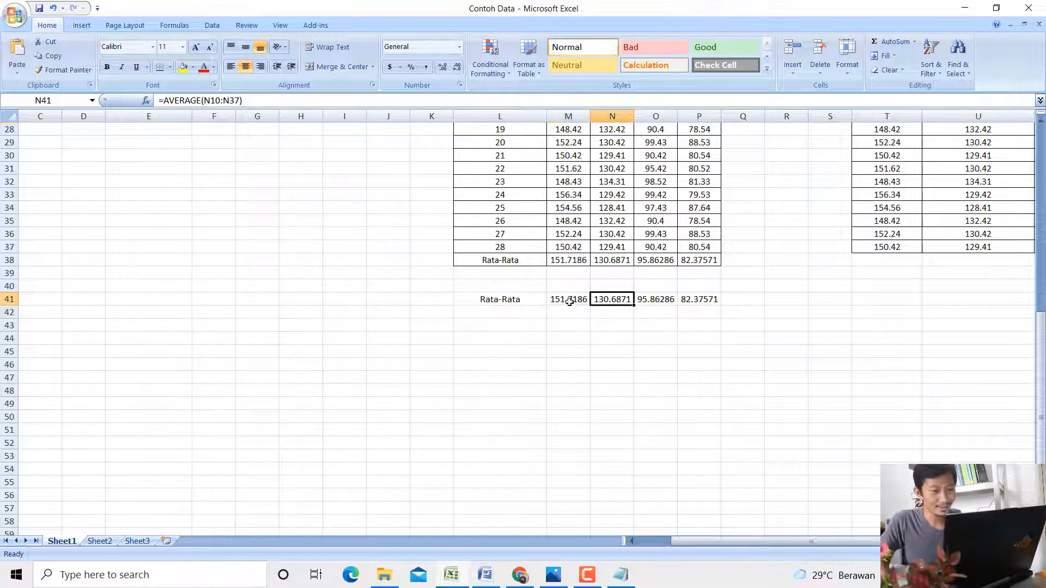
pyautogui.click(572, 299)
pyautogui.click(600, 299)
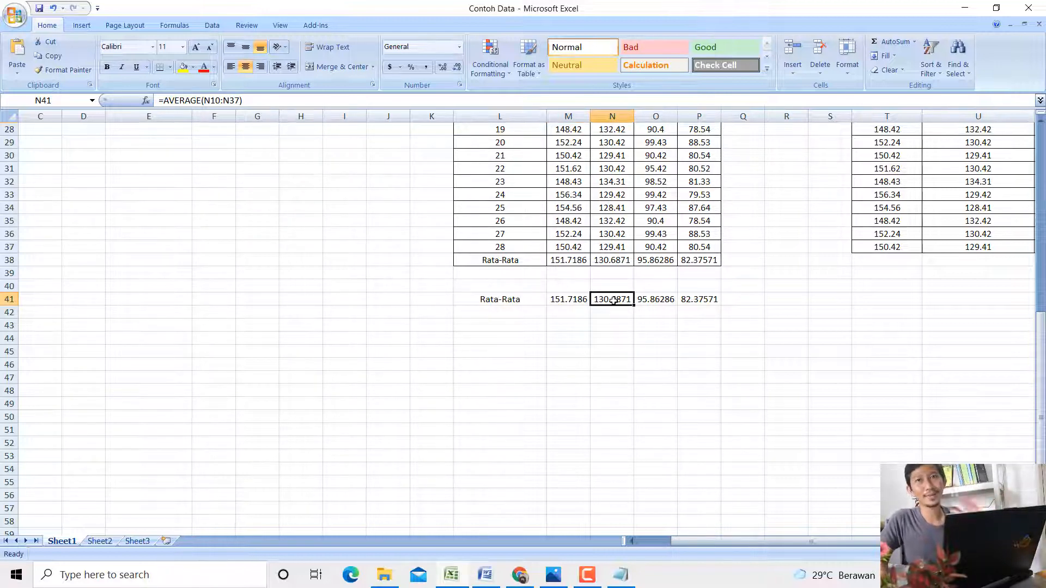
pyautogui.click(559, 304)
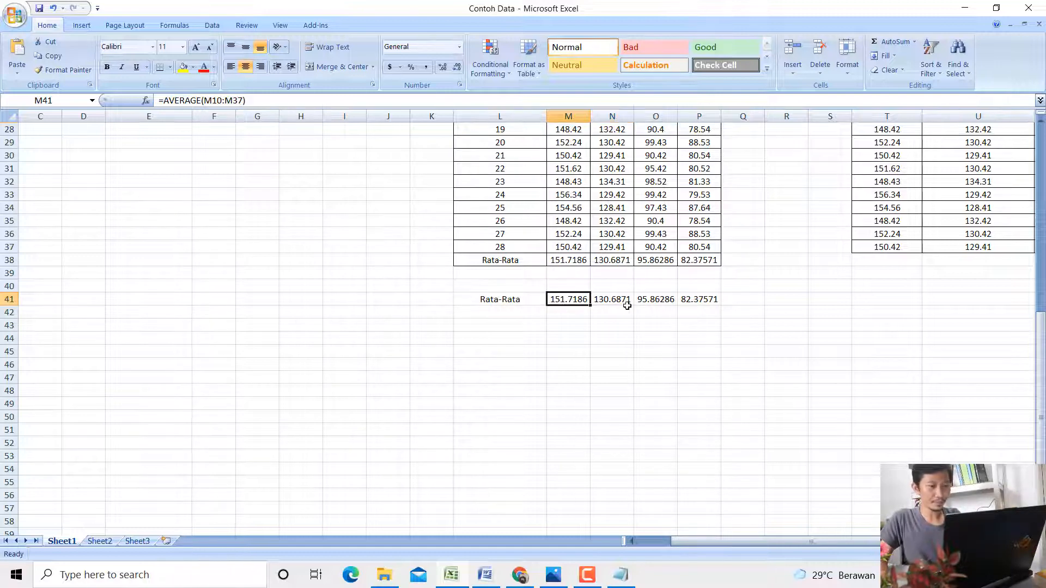
pyautogui.click(624, 303)
pyautogui.click(557, 298)
pyautogui.click(603, 300)
pyautogui.click(564, 302)
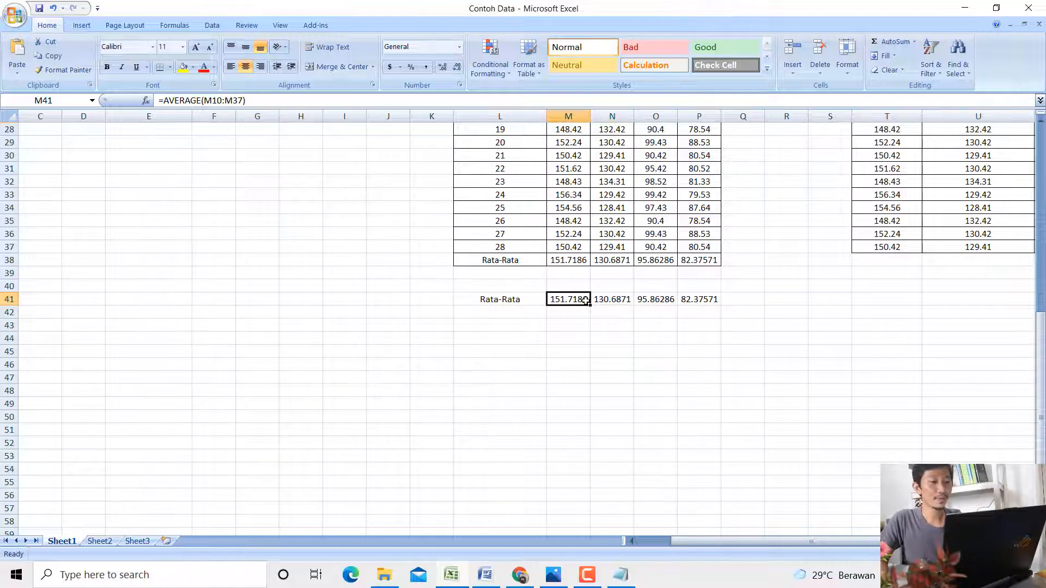
# Match the Diastol Pre column heading in O9 with its average formula in O41
pyautogui.scroll(9, 599, 298)
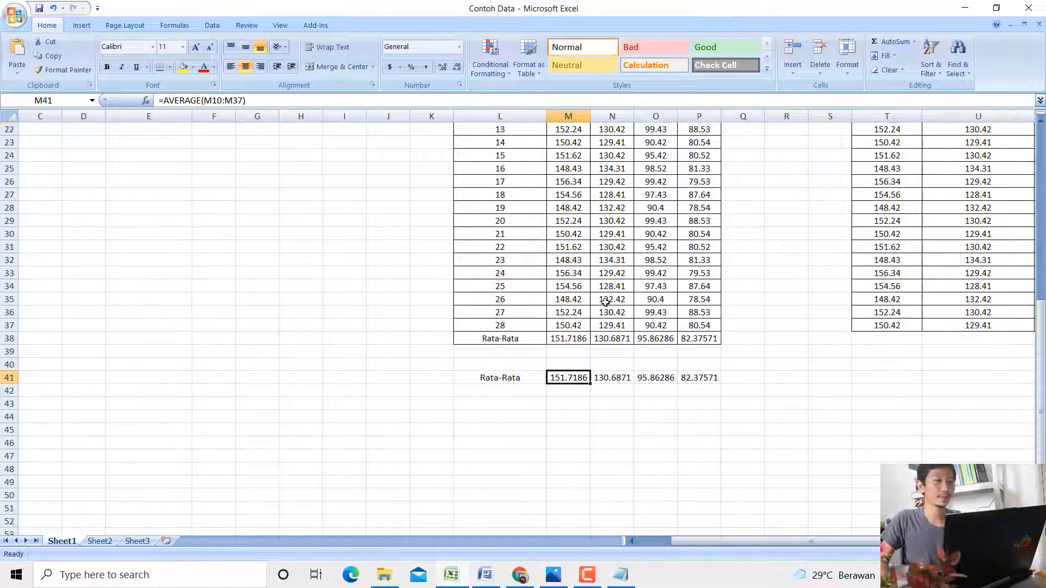
pyautogui.click(681, 247)
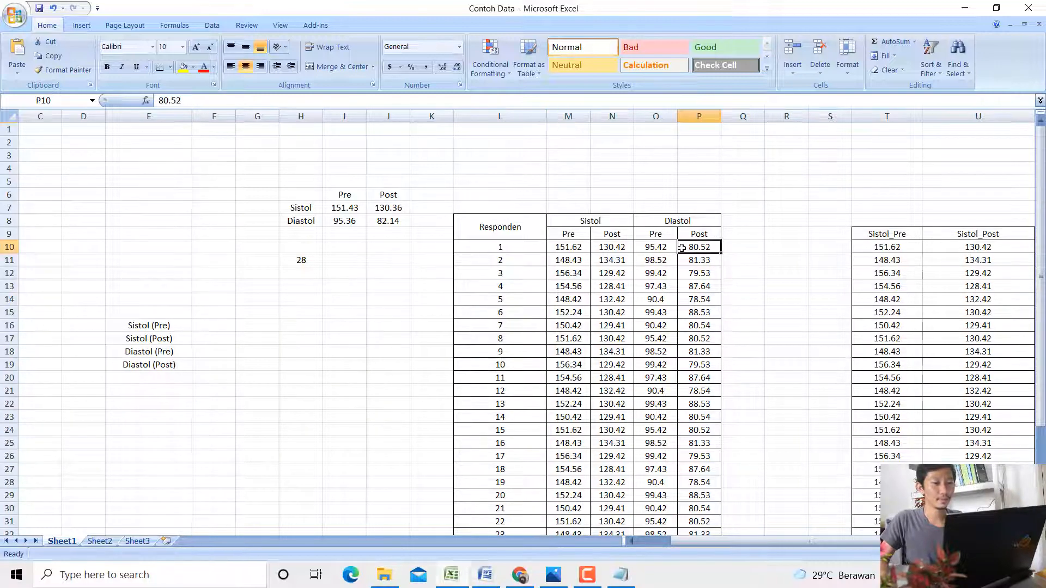
pyautogui.scroll(-1, 681, 248)
pyautogui.click(686, 185)
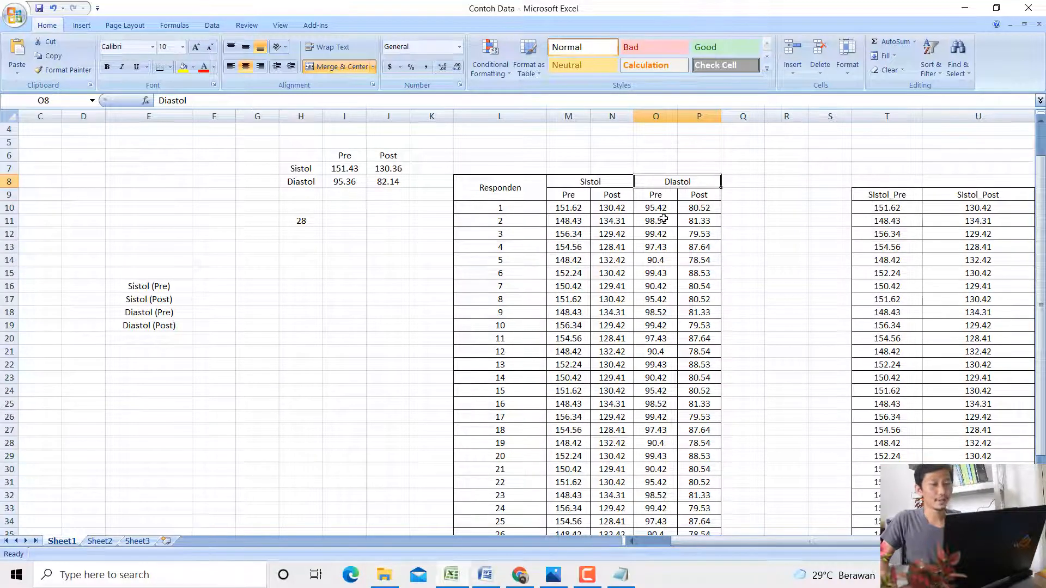
pyautogui.scroll(-4, 664, 219)
pyautogui.scroll(3, 664, 218)
pyautogui.click(661, 155)
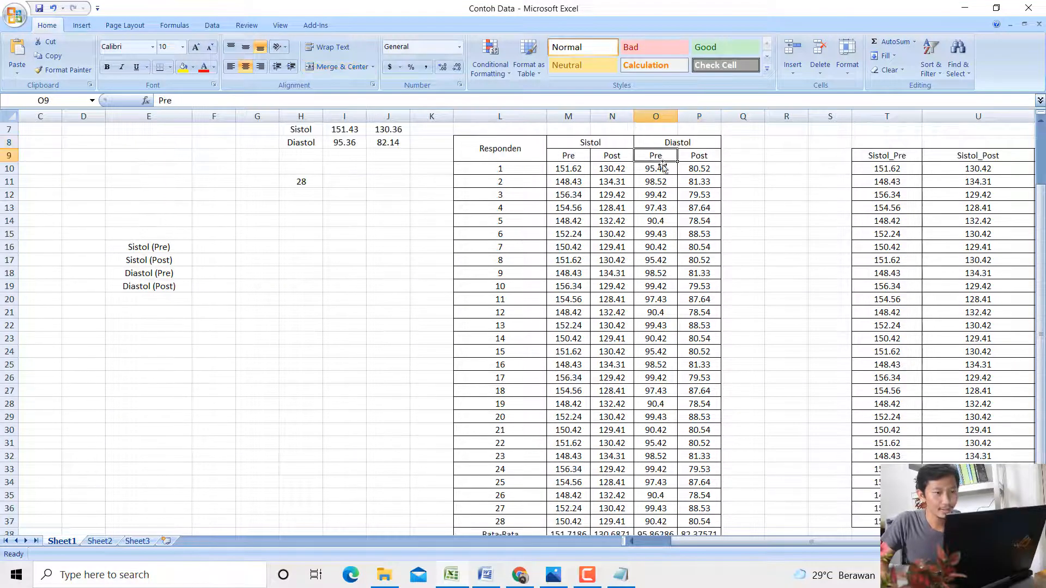
pyautogui.scroll(-7, 661, 163)
pyautogui.click(657, 301)
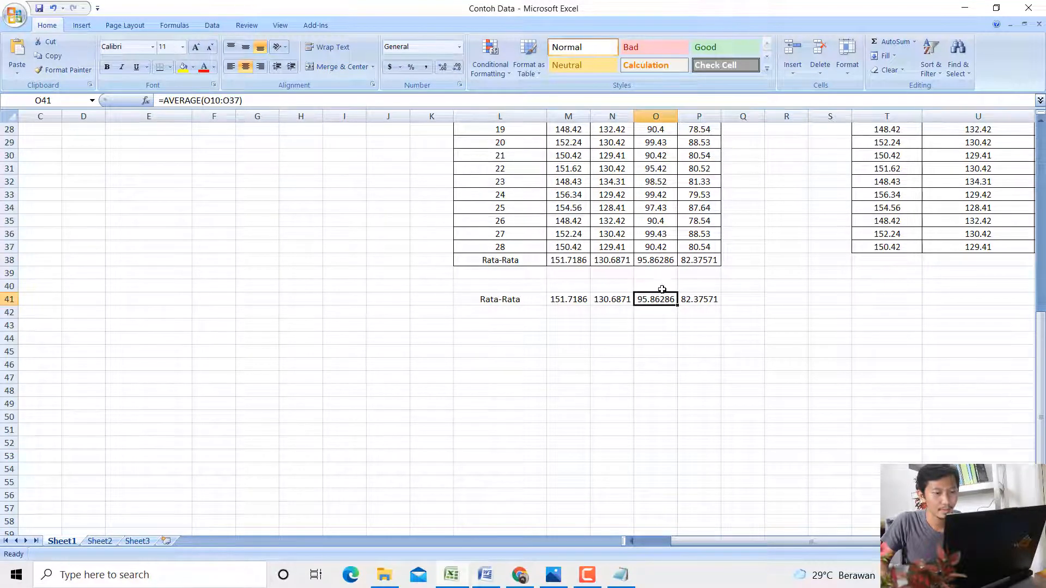
# Trace the Diastol heading in O8 down to the Diastol Post average in P41
pyautogui.scroll(9, 664, 306)
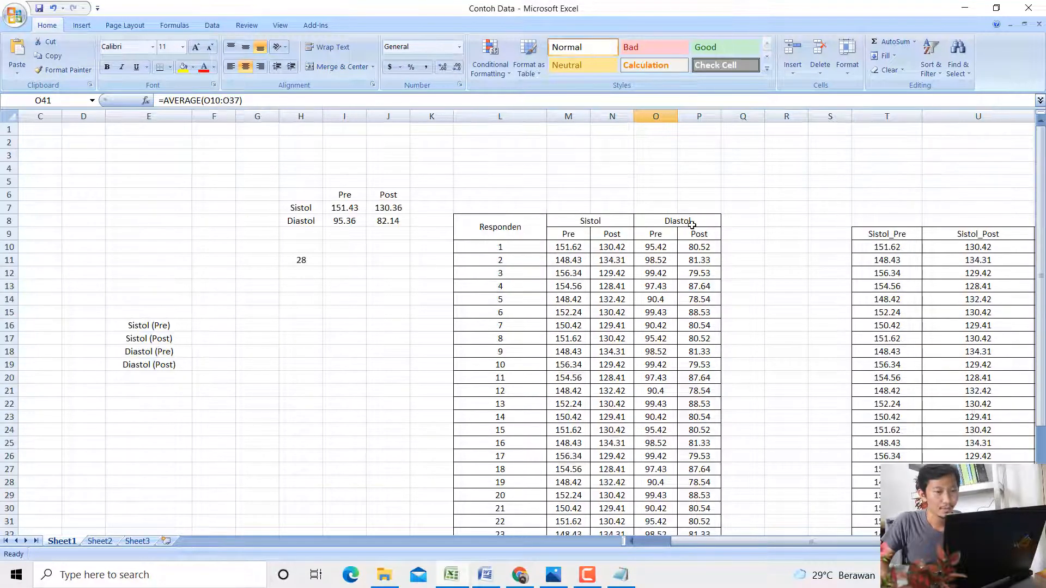
pyautogui.click(691, 225)
pyautogui.scroll(-8, 694, 238)
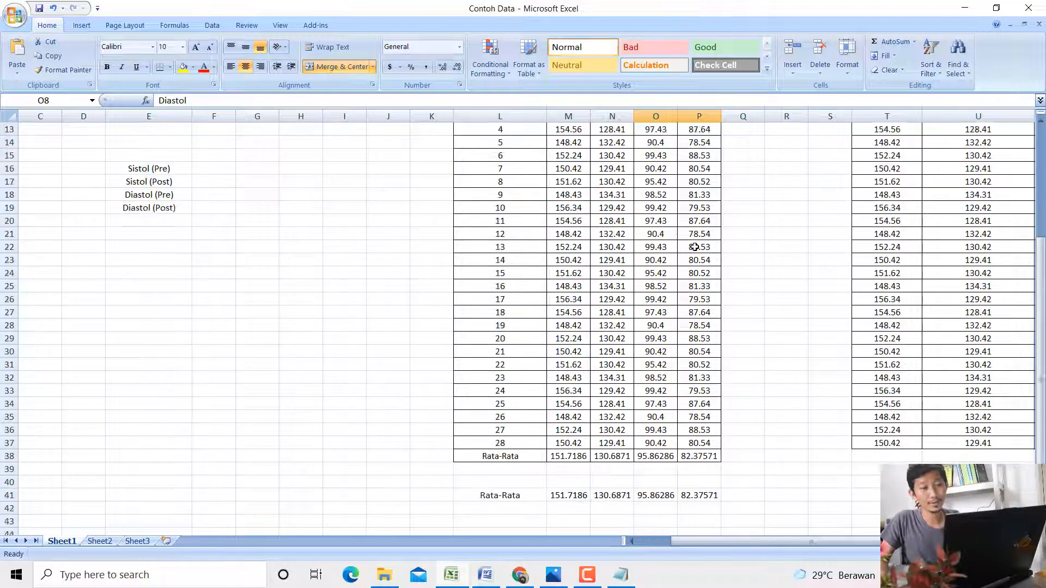
pyautogui.click(700, 336)
# Compare the average Diastol Pre value in O41 with the average Diastol Post value in P41
pyautogui.click(653, 339)
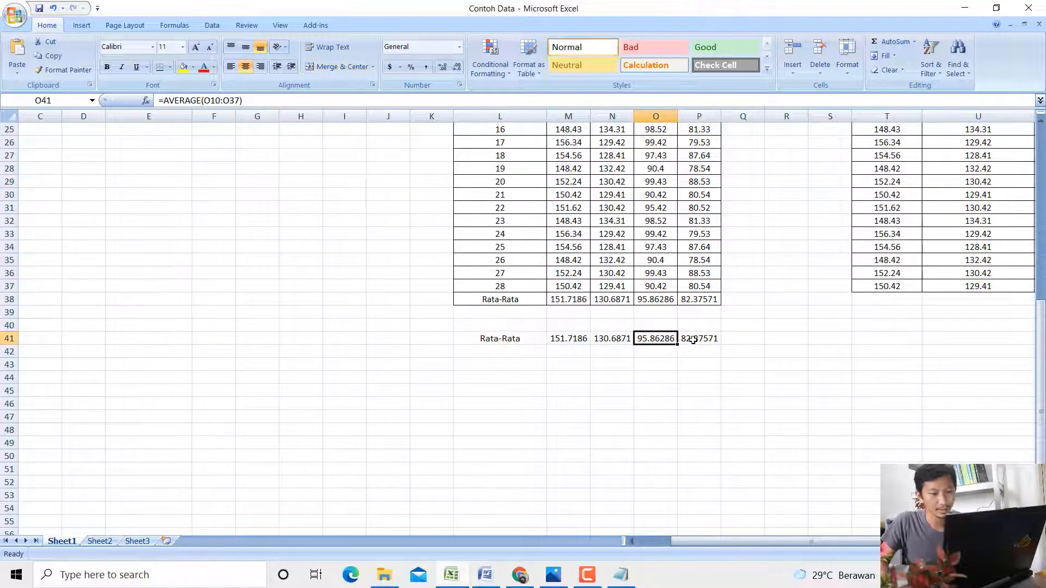
pyautogui.click(691, 338)
pyautogui.click(665, 338)
pyautogui.click(691, 336)
pyautogui.click(653, 338)
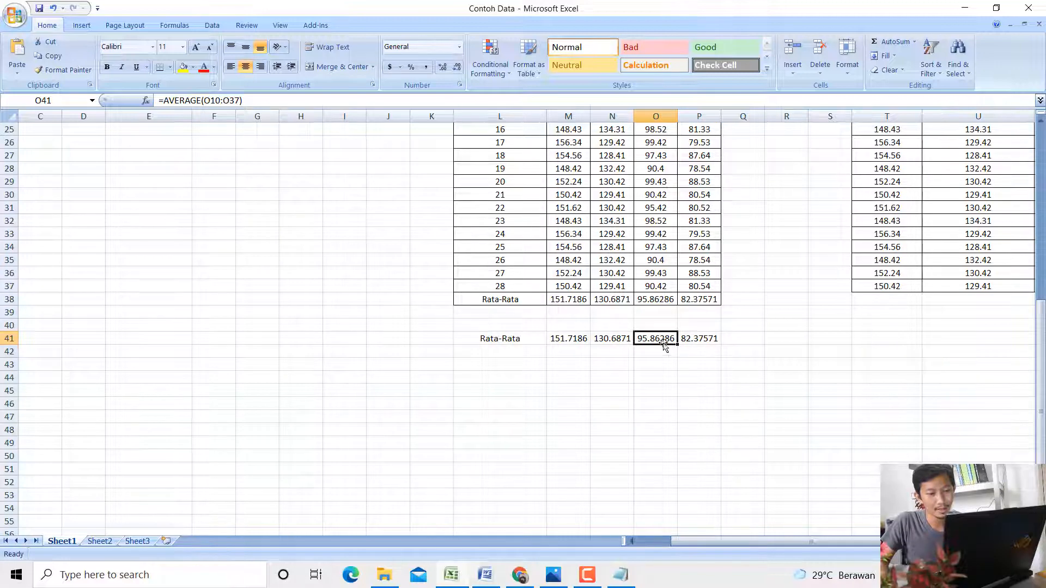
pyautogui.click(702, 339)
pyautogui.click(665, 340)
pyautogui.click(696, 340)
pyautogui.click(662, 340)
pyautogui.click(693, 340)
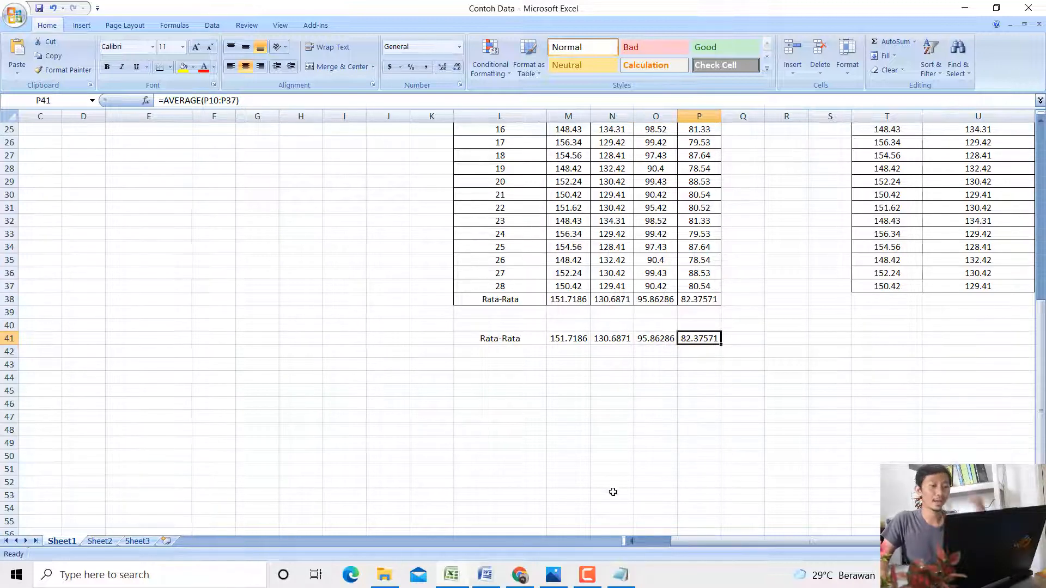
# Switch to the Olah Data document in Word and review the questions the Wilcoxon test will answer, down to the STATCAL section
pyautogui.click(486, 575)
pyautogui.moveTo(464, 306); pyautogui.dragTo(385, 234)
pyautogui.click(341, 227)
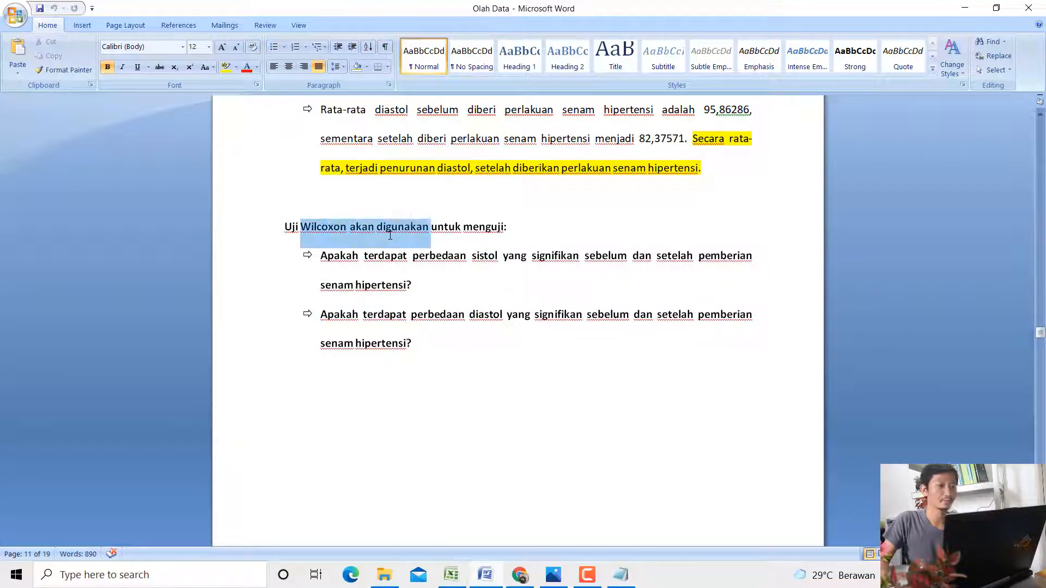
pyautogui.scroll(-8, 385, 233)
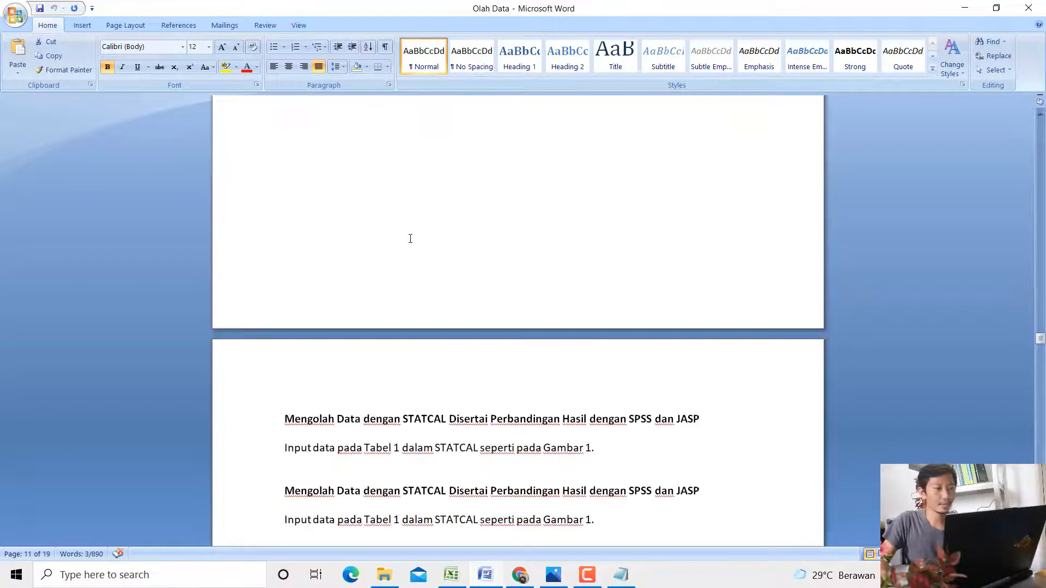
# Minimize all open windows to reach the desktop and launch STATCAL from its shortcut
pyautogui.click(970, 12)
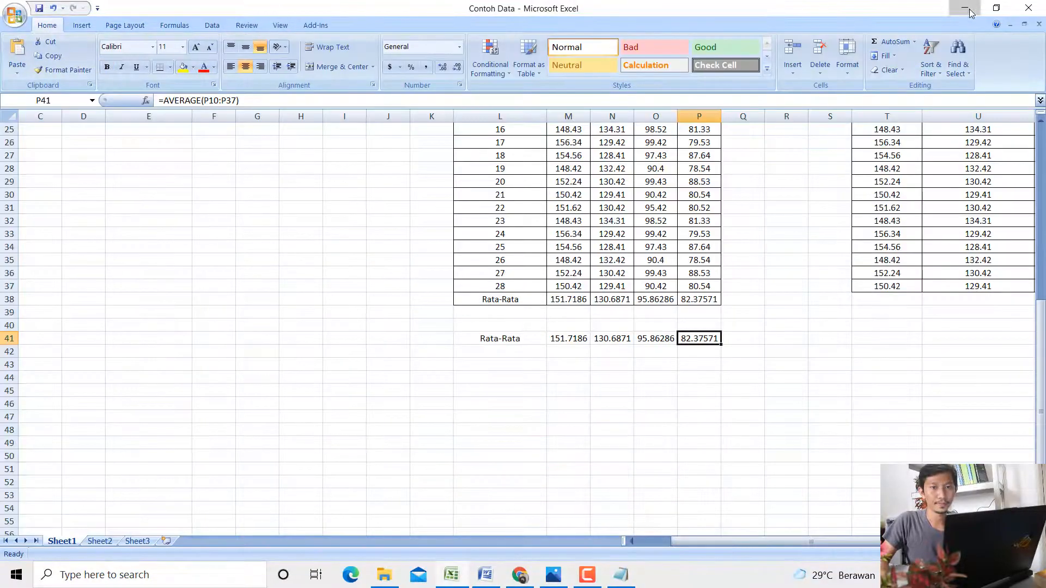
pyautogui.click(970, 12)
pyautogui.click(971, 12)
pyautogui.click(969, 12)
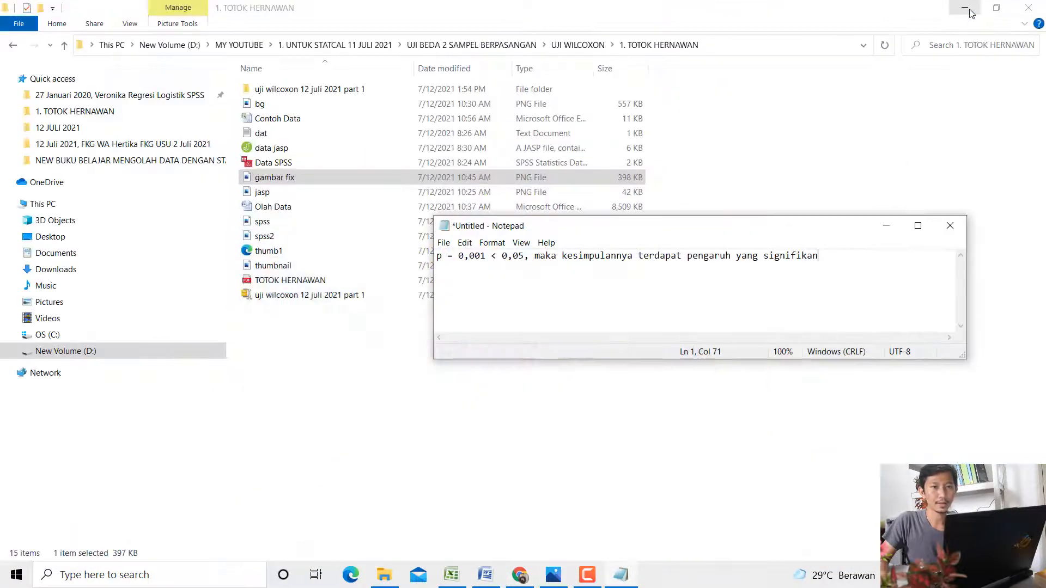
pyautogui.click(968, 12)
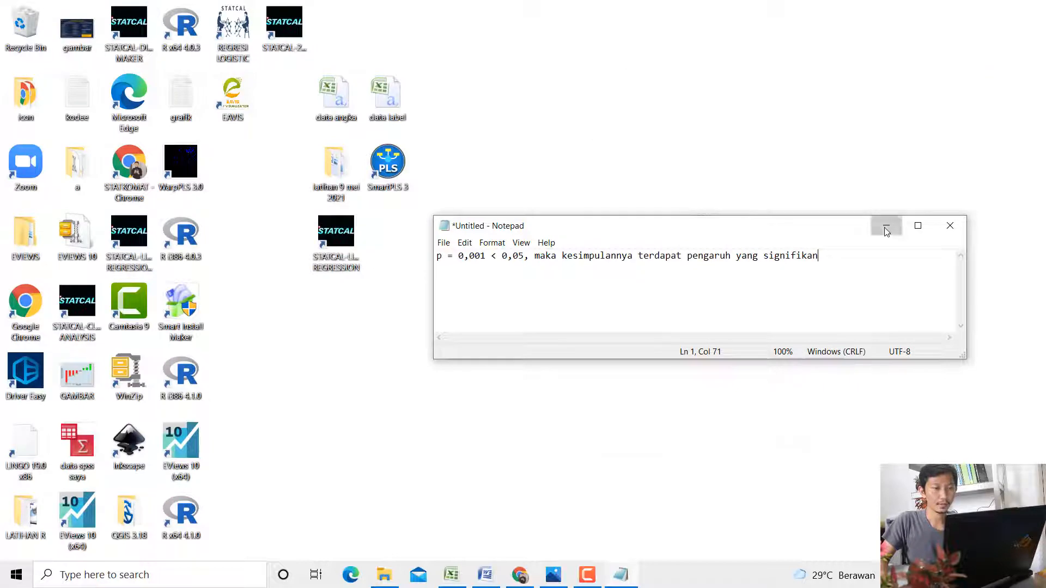
pyautogui.click(886, 229)
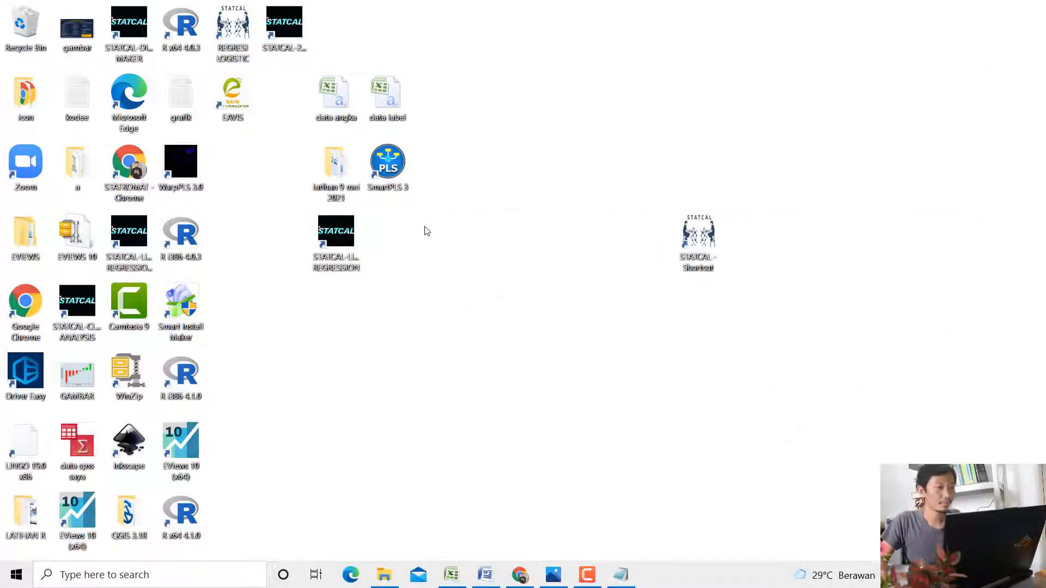
pyautogui.click(705, 237)
pyautogui.doubleClick(706, 236)
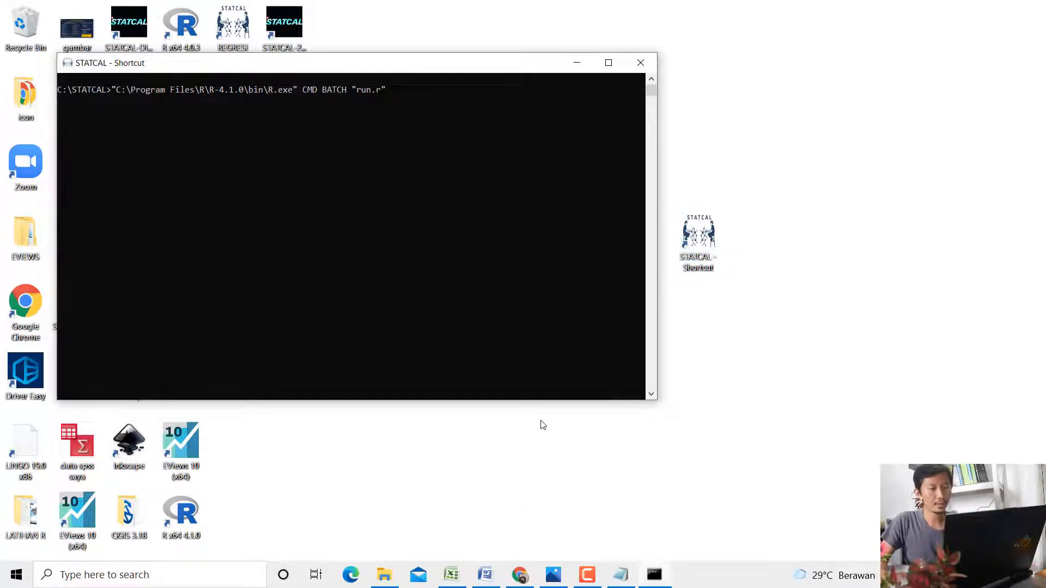
# Switch to Chrome, view the statcal.com home page while STATCAL loads, and minimize the browser
pyautogui.click(520, 575)
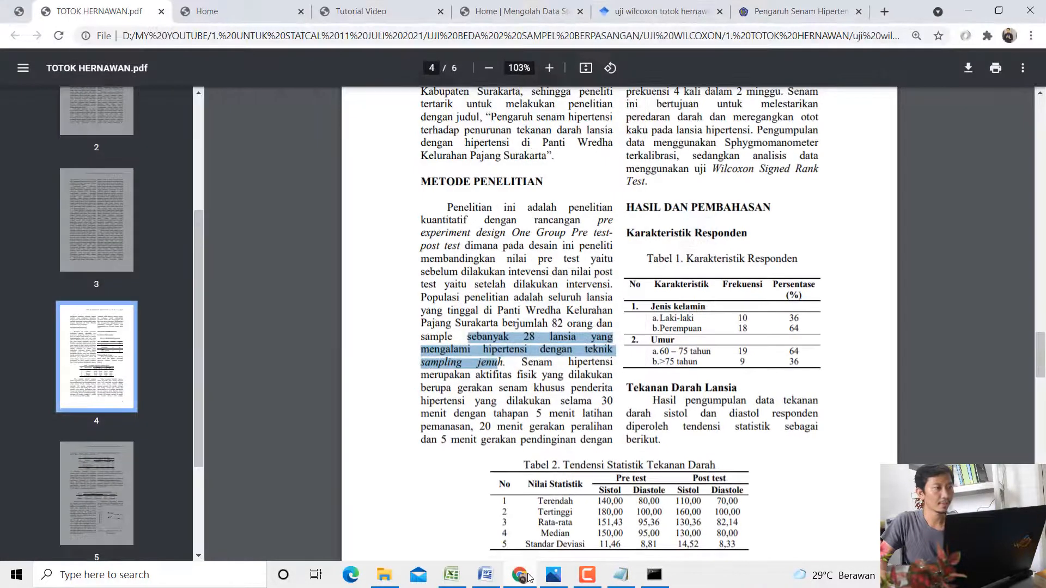
pyautogui.click(213, 7)
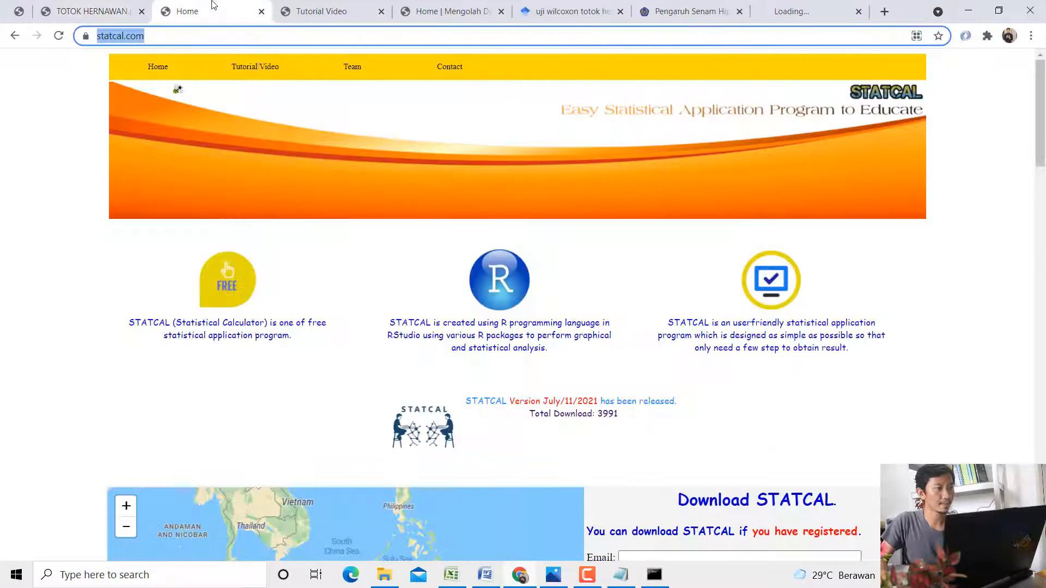
pyautogui.click(968, 10)
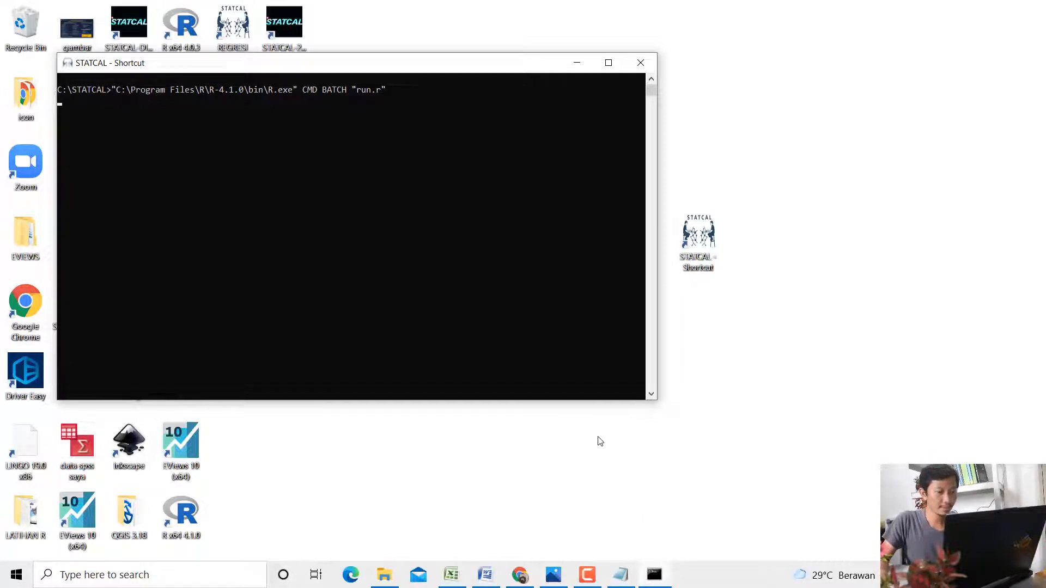
# In STATCAL's Chrome tab at 127.0.0.1:5906, open the numeric data entry and set the grid to 30 columns and 200 rows
pyautogui.click(521, 576)
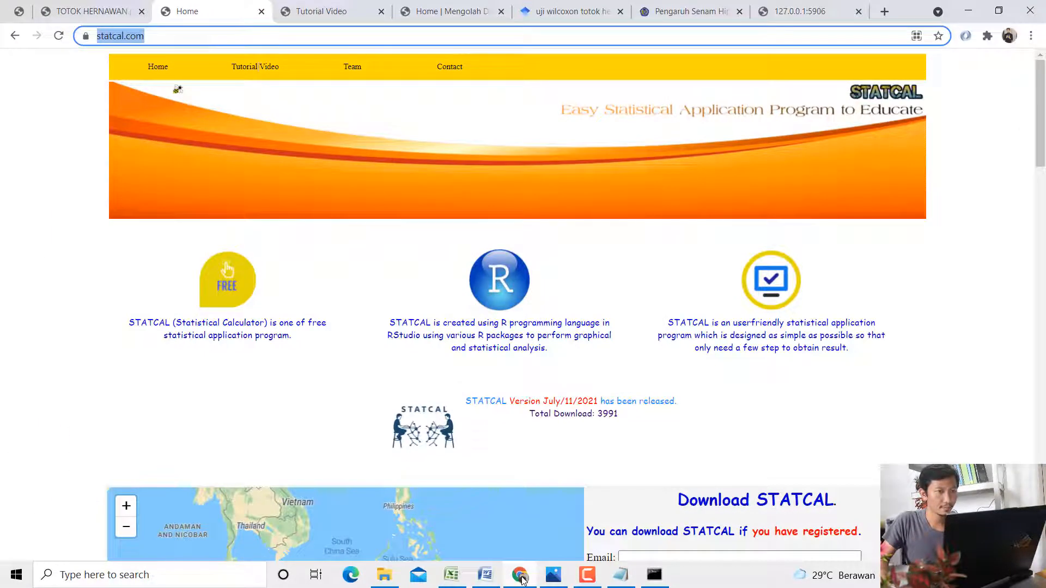
pyautogui.click(821, 5)
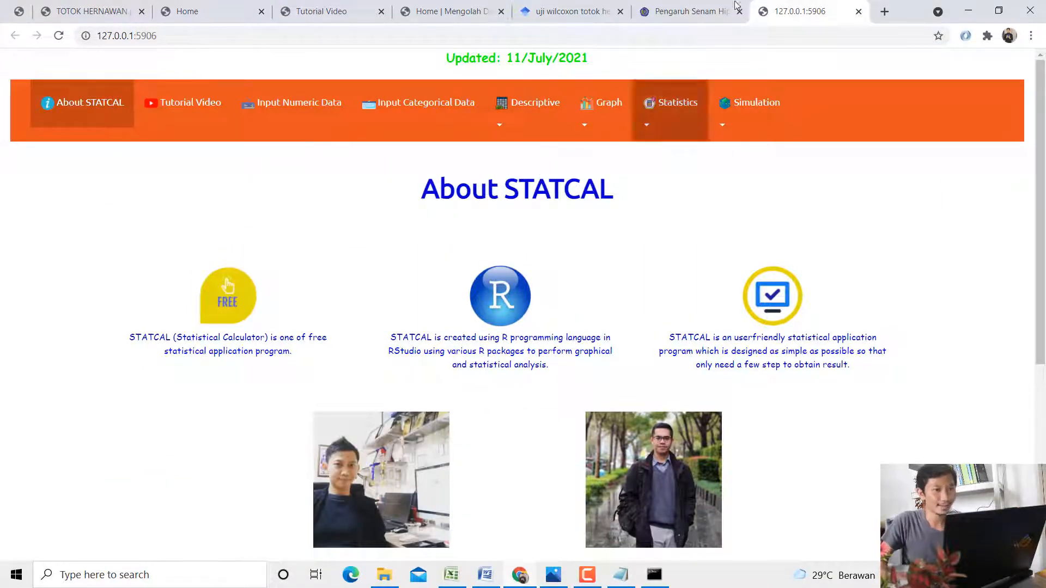
pyautogui.click(291, 127)
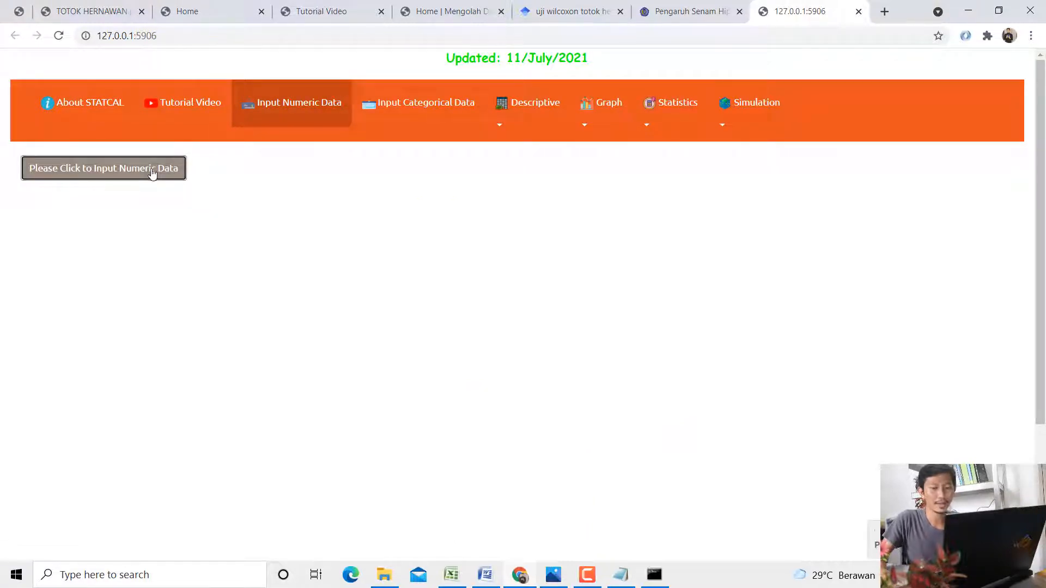
pyautogui.click(199, 171)
pyautogui.click(308, 240)
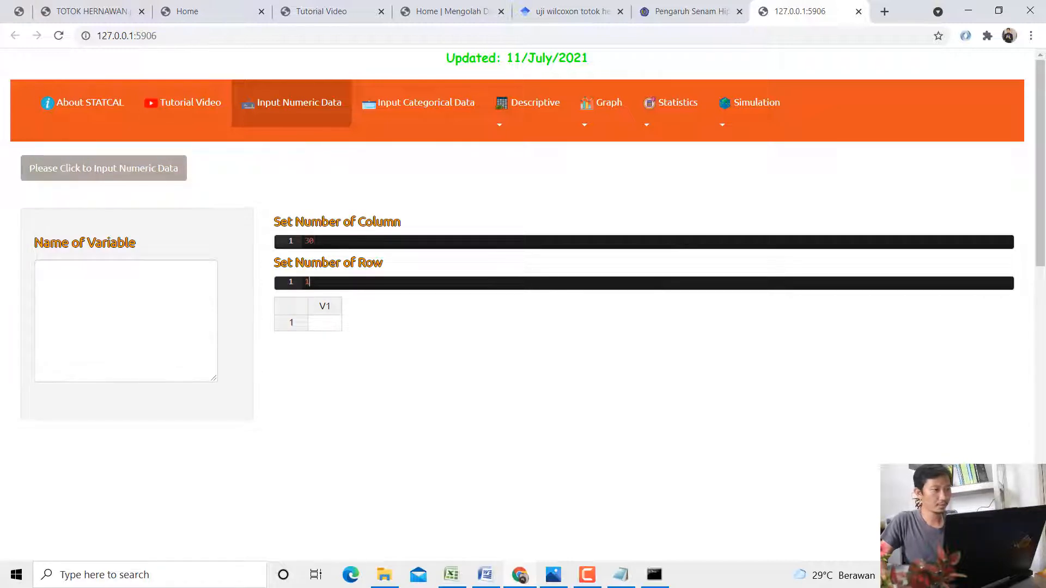
pyautogui.scroll(-4, 352, 228)
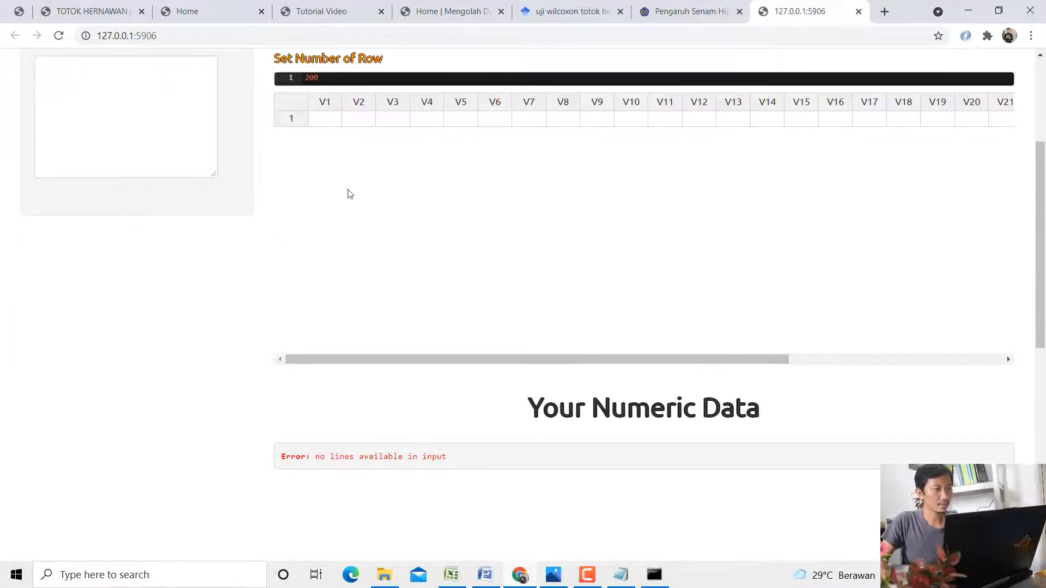
# Copy the sistol and diastol values in M10:P37 from the Contoh Data workbook into STATCAL's data grid, starting at V1 row 1
pyautogui.click(461, 577)
pyautogui.scroll(8, 534, 450)
pyautogui.moveTo(575, 250); pyautogui.dragTo(698, 493)
pyautogui.hotkey('ctrl', 'c')
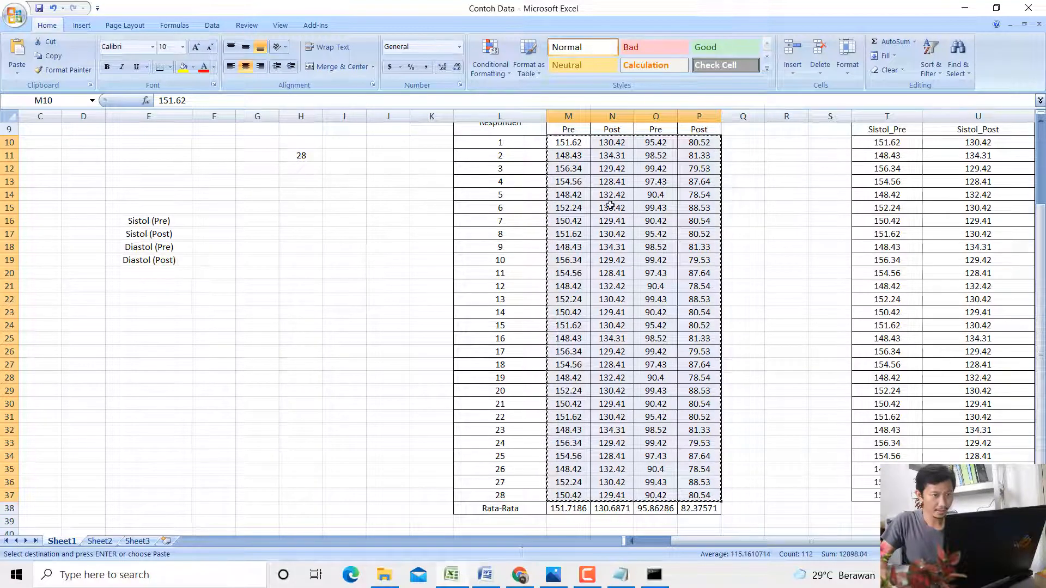
pyautogui.scroll(1, 610, 212)
pyautogui.click(520, 576)
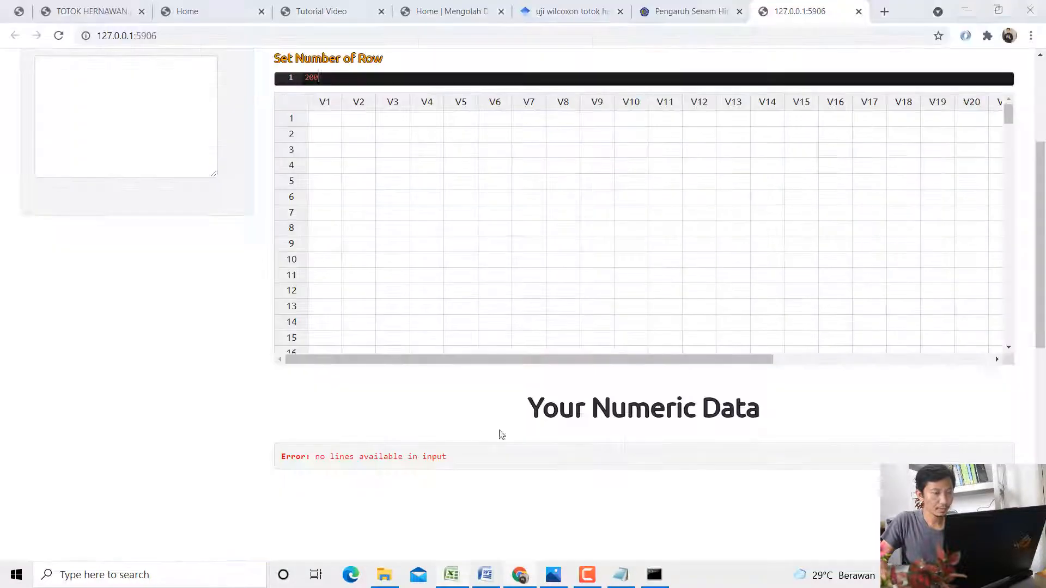
pyautogui.click(324, 123)
pyautogui.hotkey('ctrl', 'v')
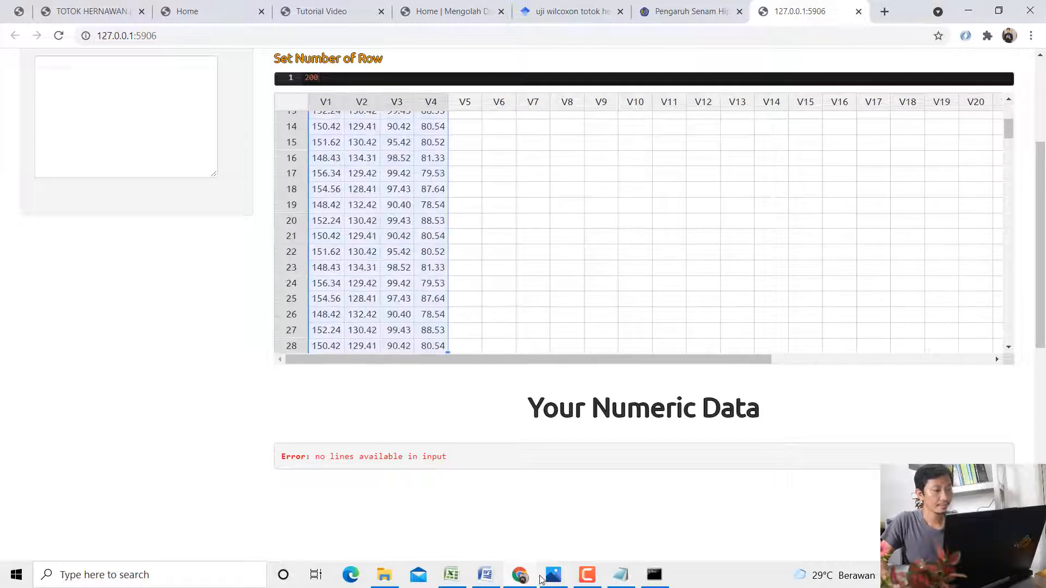
# In the Contoh Data workbook, copy the variable names in E16:E19 and check their order against the Pre and Post headings in M9:P9
pyautogui.click(453, 576)
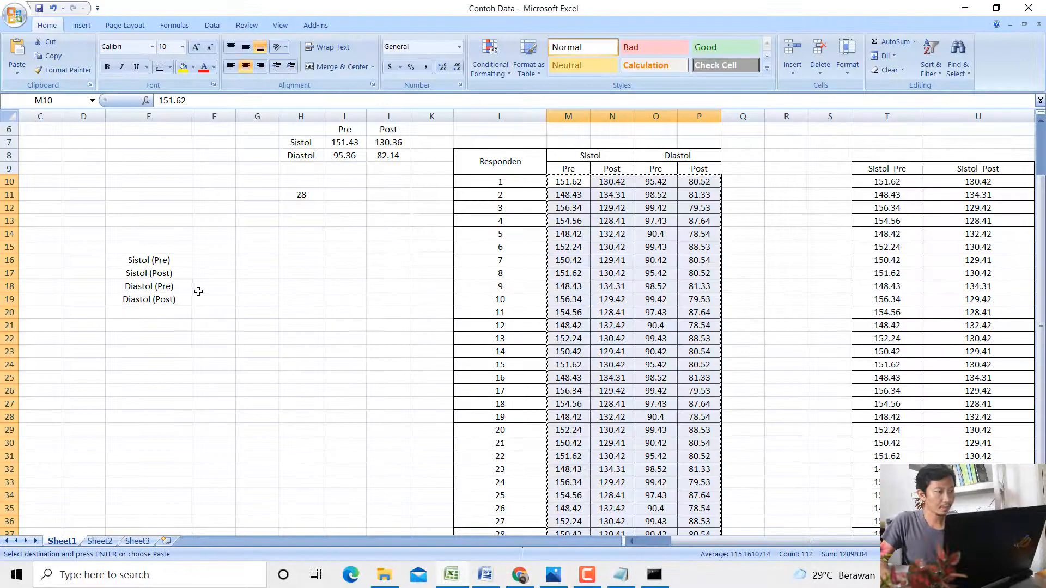
pyautogui.moveTo(172, 264); pyautogui.dragTo(163, 299)
pyautogui.hotkey('ctrl', 'c')
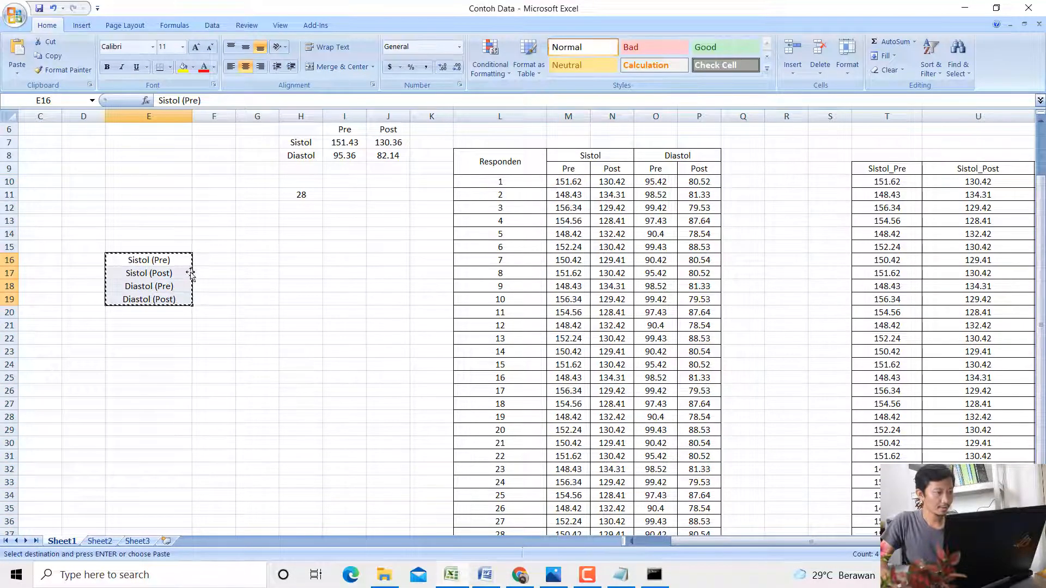
pyautogui.click(166, 277)
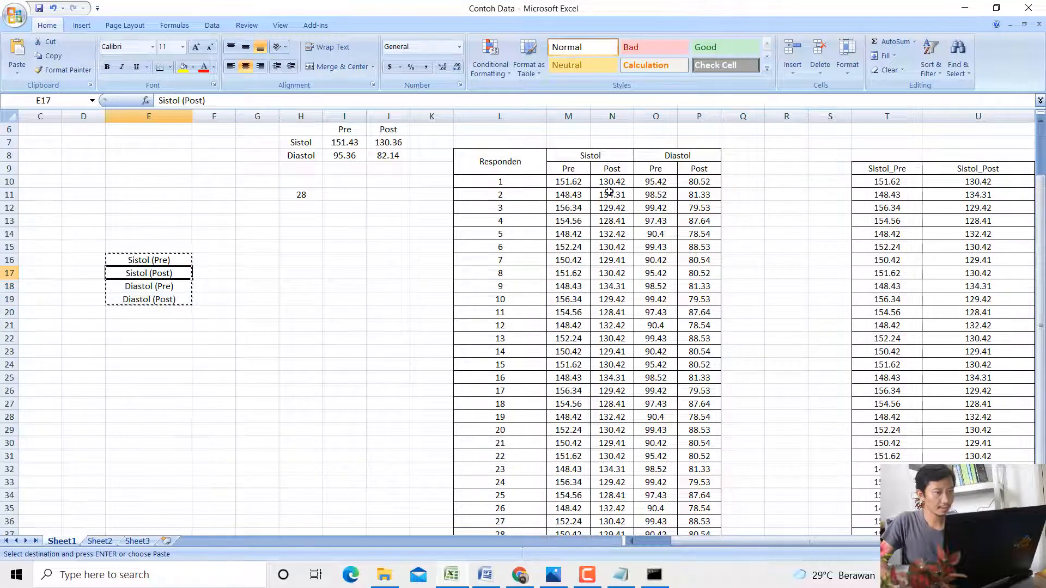
pyautogui.click(575, 172)
pyautogui.click(612, 170)
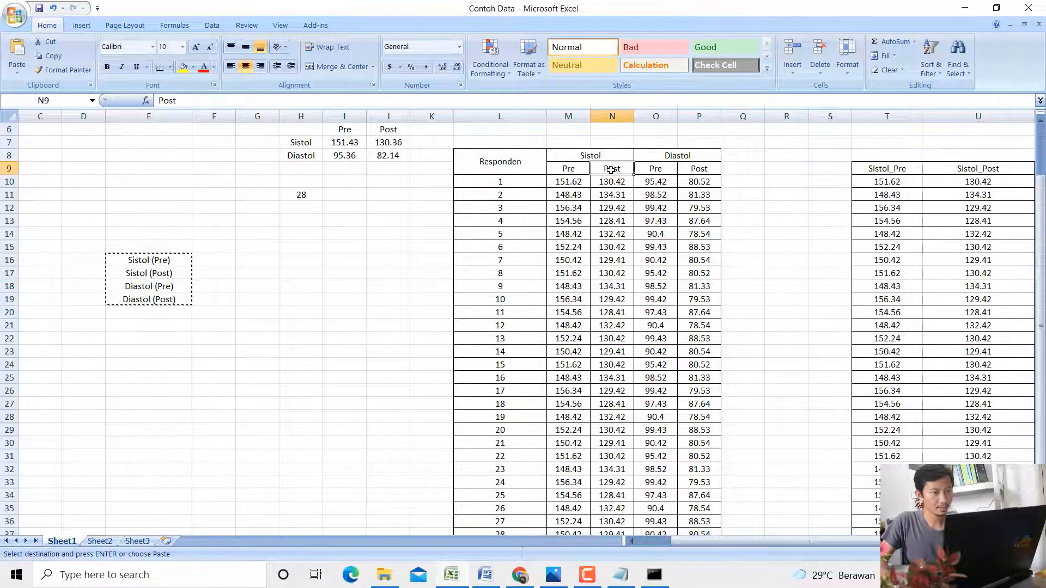
pyautogui.click(653, 170)
pyautogui.click(690, 169)
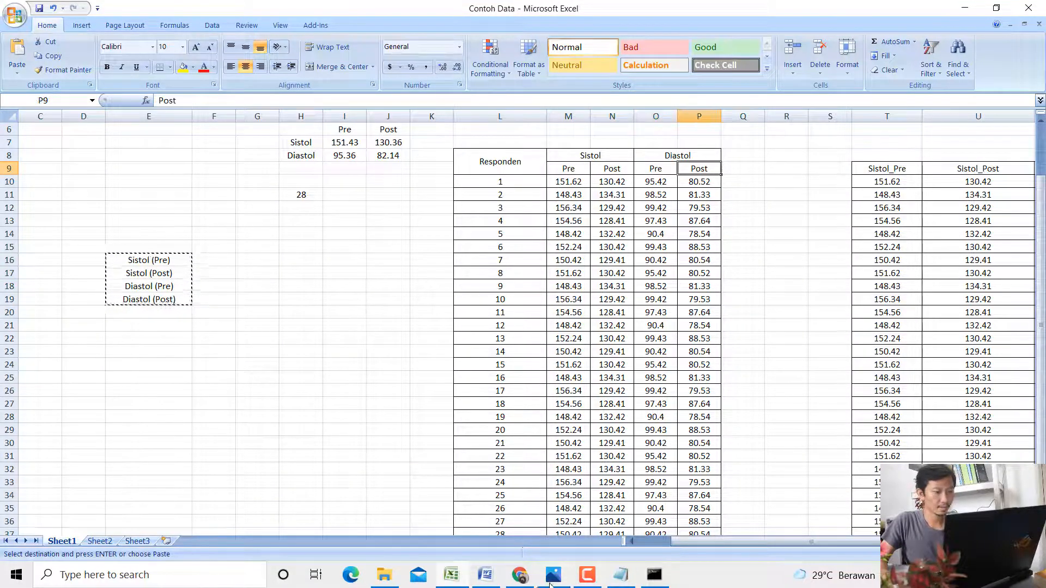
# Paste Sistol (Pre), Sistol (Post), Diastol (Pre) and Diastol (Post) as STATCAL's variable names and review the labelled numeric data
pyautogui.click(520, 575)
pyautogui.scroll(4, 60, 215)
pyautogui.click(90, 296)
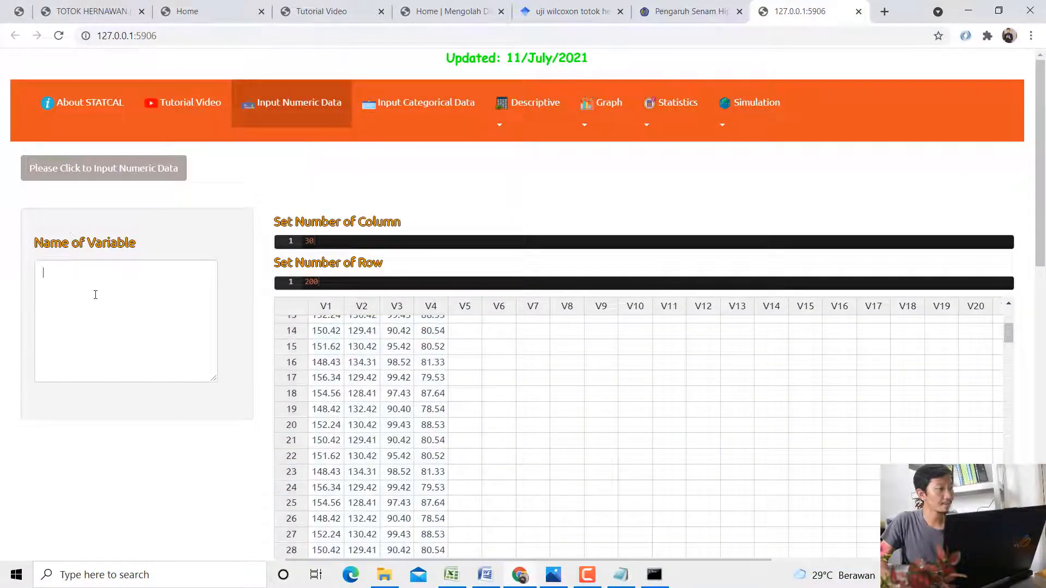
pyautogui.hotkey('ctrl', 'v')
pyautogui.scroll(-8, 224, 429)
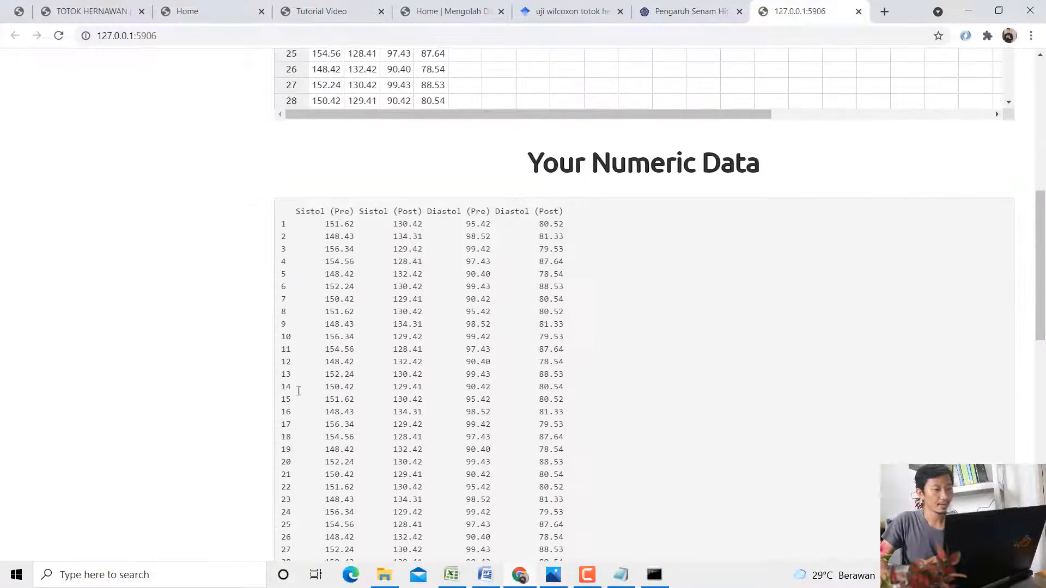
# Open the Paired-Samples T Test & Wilcoxon Test analysis and show its variable selection
pyautogui.moveTo(544, 143); pyautogui.dragTo(324, 328)
pyautogui.click(323, 329)
pyautogui.scroll(3, 245, 334)
pyautogui.scroll(5, 245, 334)
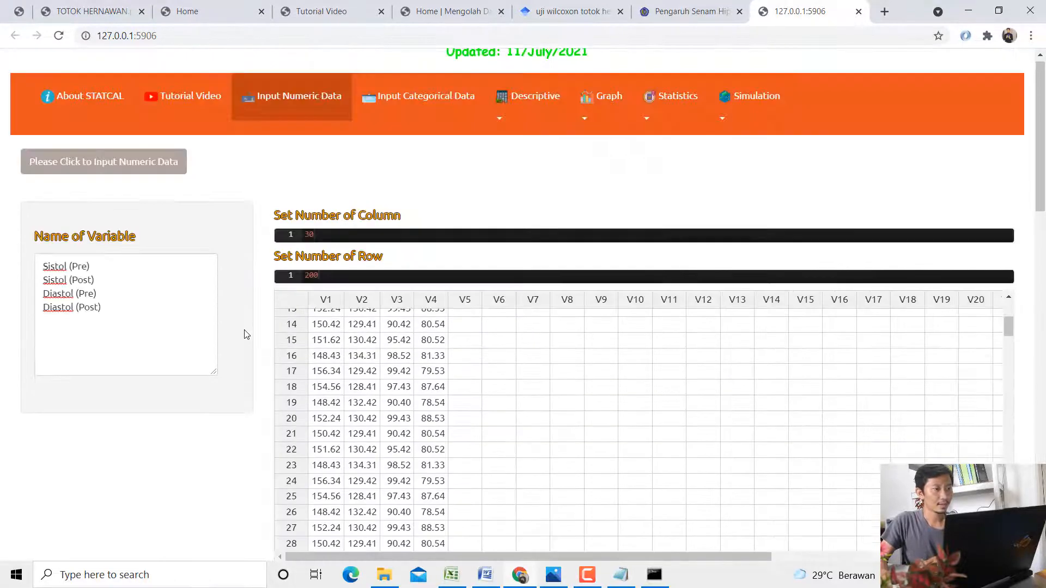
pyautogui.click(665, 125)
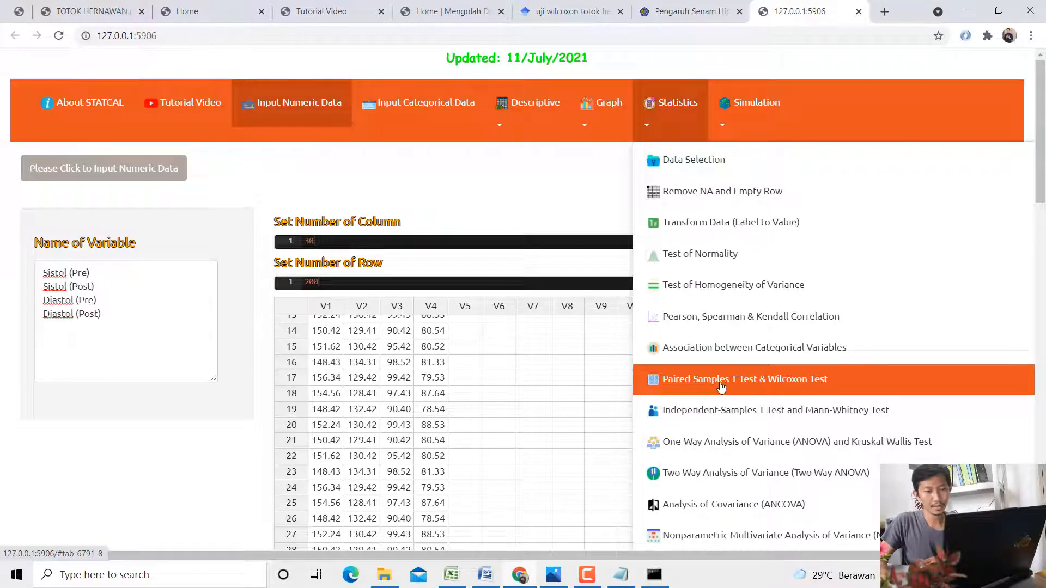
pyautogui.click(772, 380)
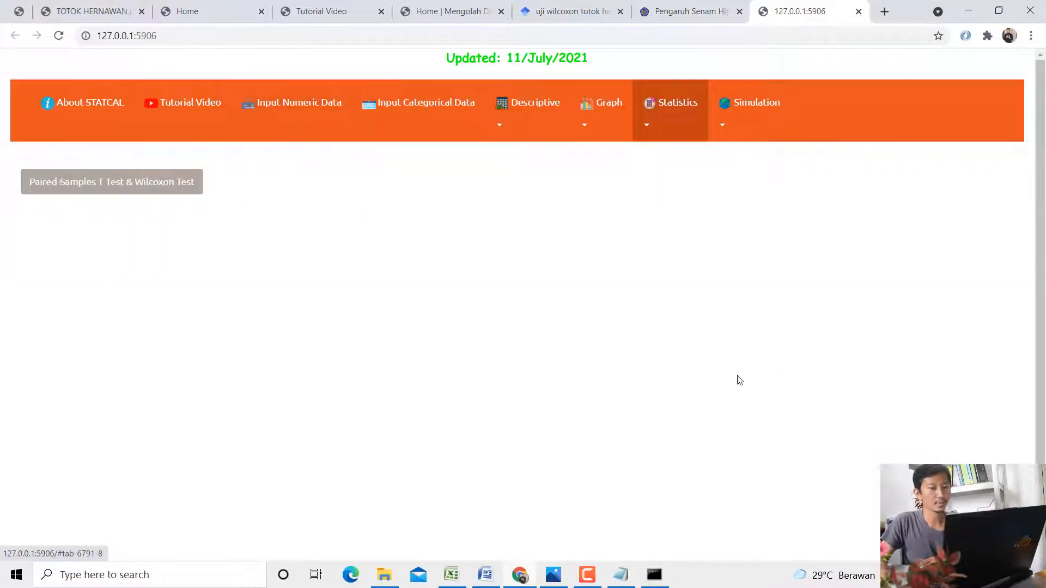
pyautogui.click(131, 192)
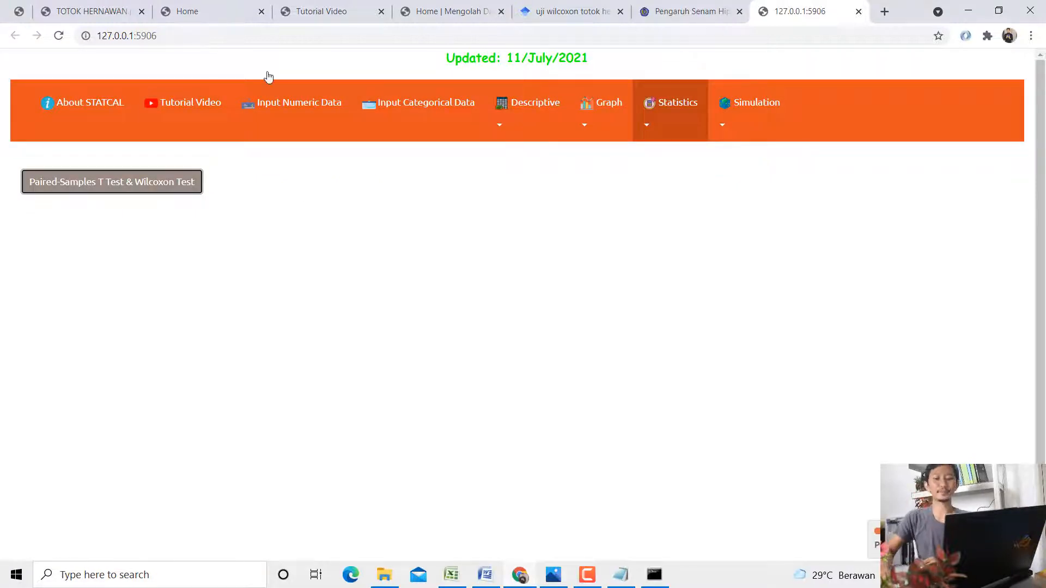
pyautogui.scroll(-1, 242, 241)
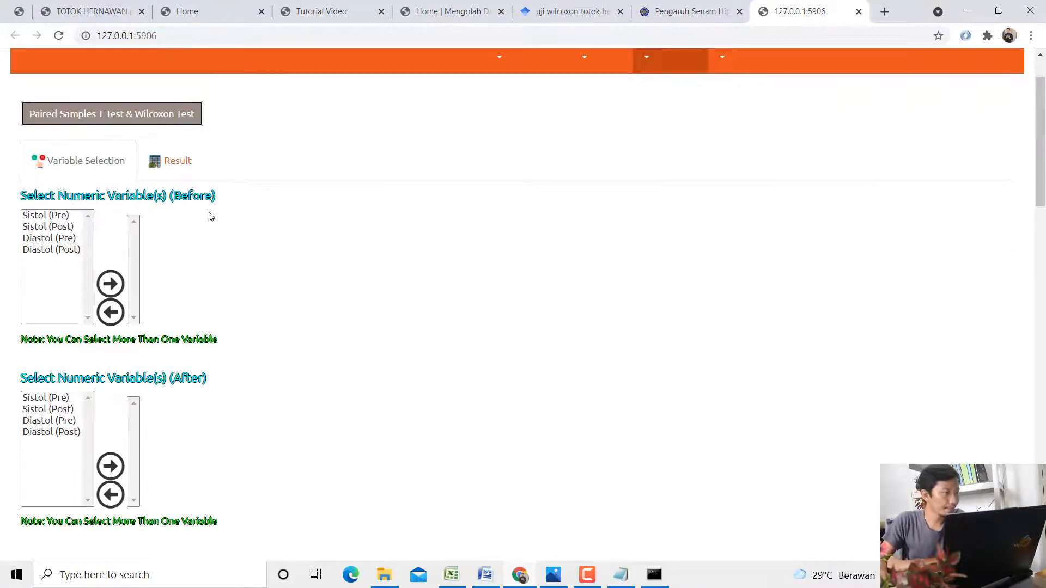
# Add Sistol (Pre) and Diastol (Pre) as the Before variables
pyautogui.moveTo(215, 195); pyautogui.dragTo(162, 195)
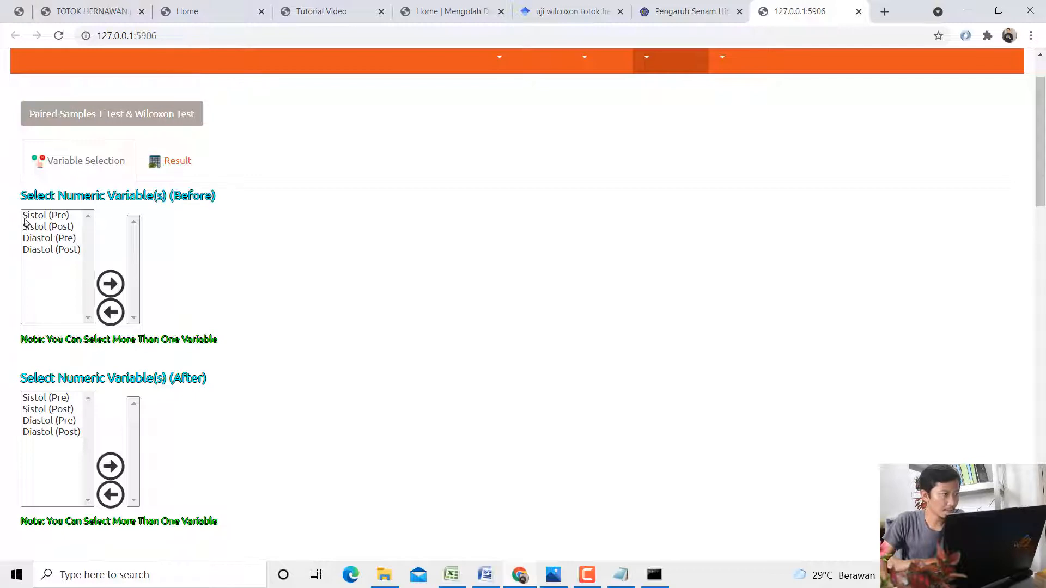
pyautogui.click(44, 216)
pyautogui.click(111, 286)
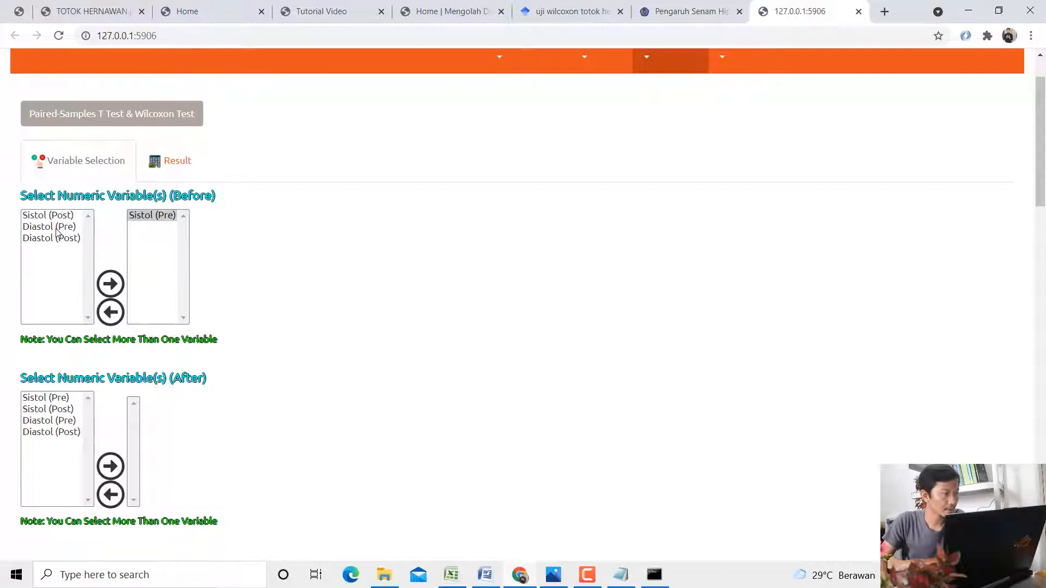
pyautogui.click(57, 231)
pyautogui.click(112, 284)
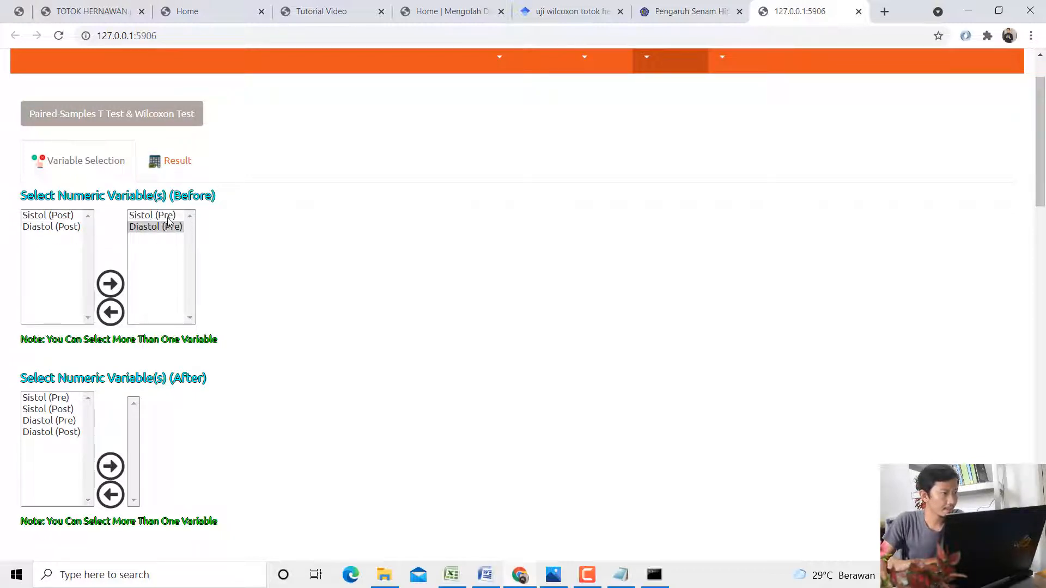
# Add Sistol (Post) and Diastol (Post) as the After variables
pyautogui.moveTo(181, 380); pyautogui.dragTo(144, 374)
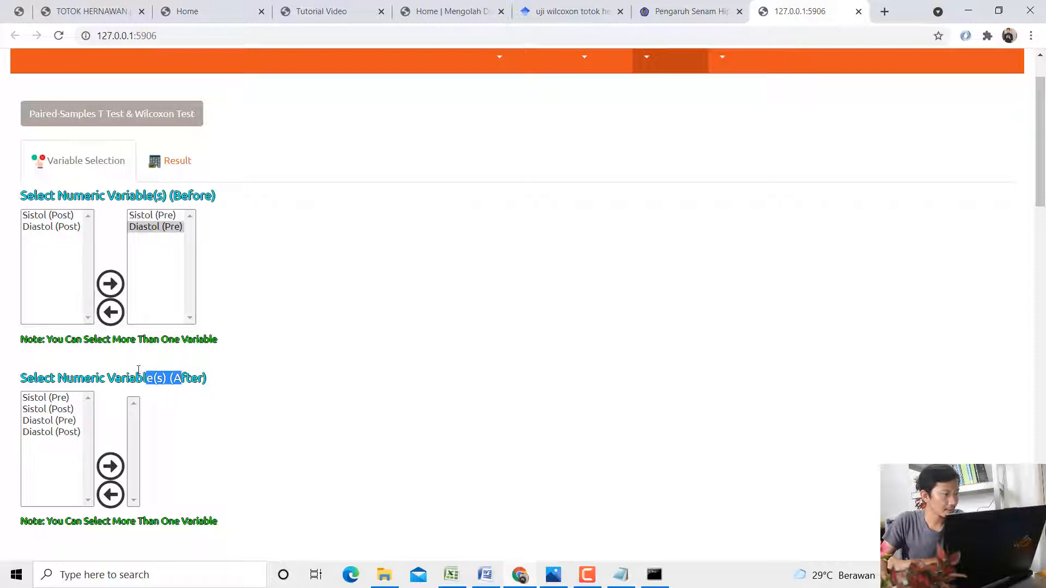
pyautogui.click(139, 373)
pyautogui.click(47, 410)
pyautogui.click(110, 466)
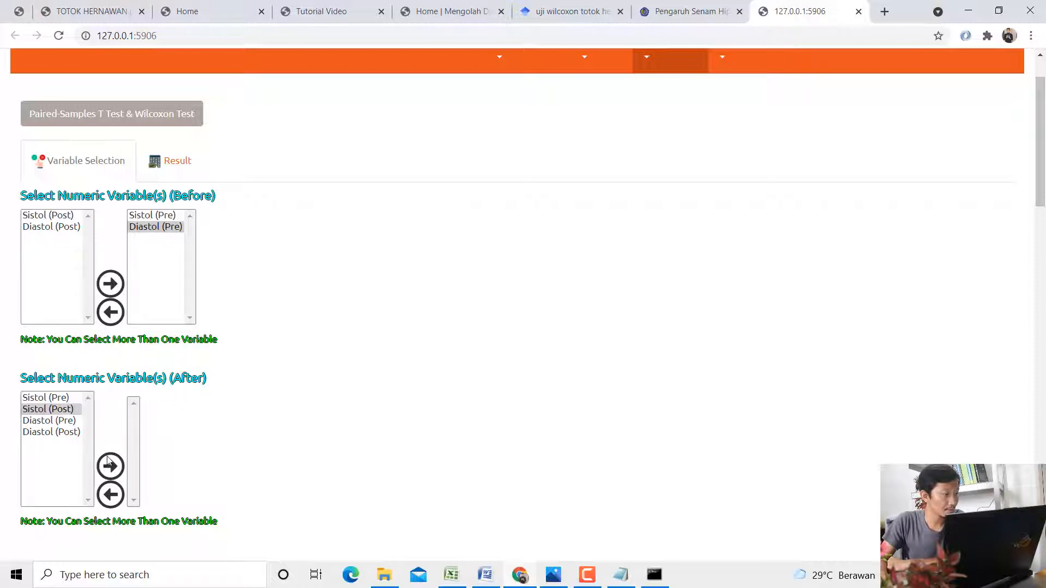
pyautogui.click(69, 423)
pyautogui.click(107, 465)
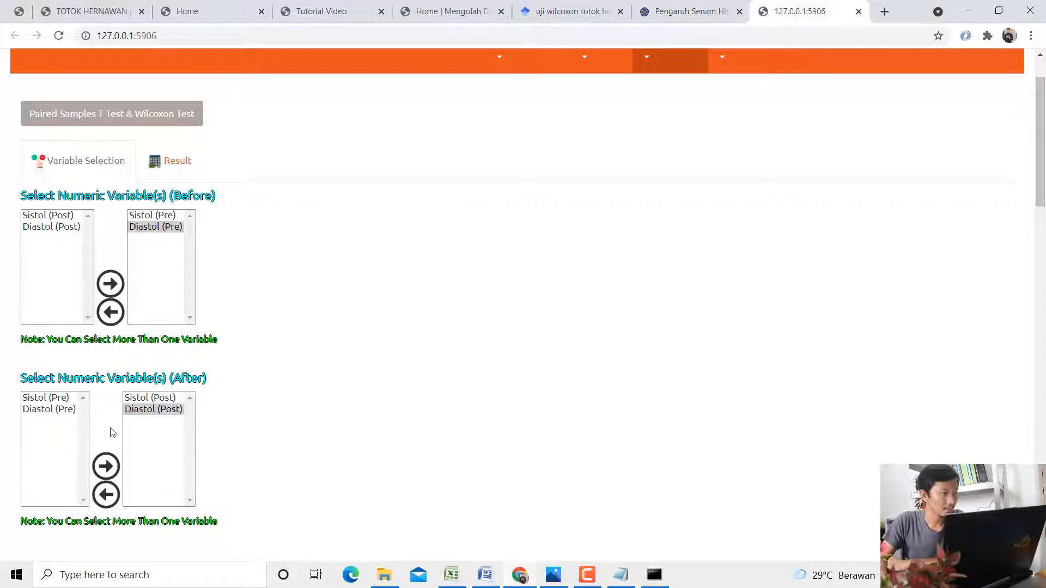
# Show the paired test results and set the number of decimals to 3
pyautogui.click(180, 161)
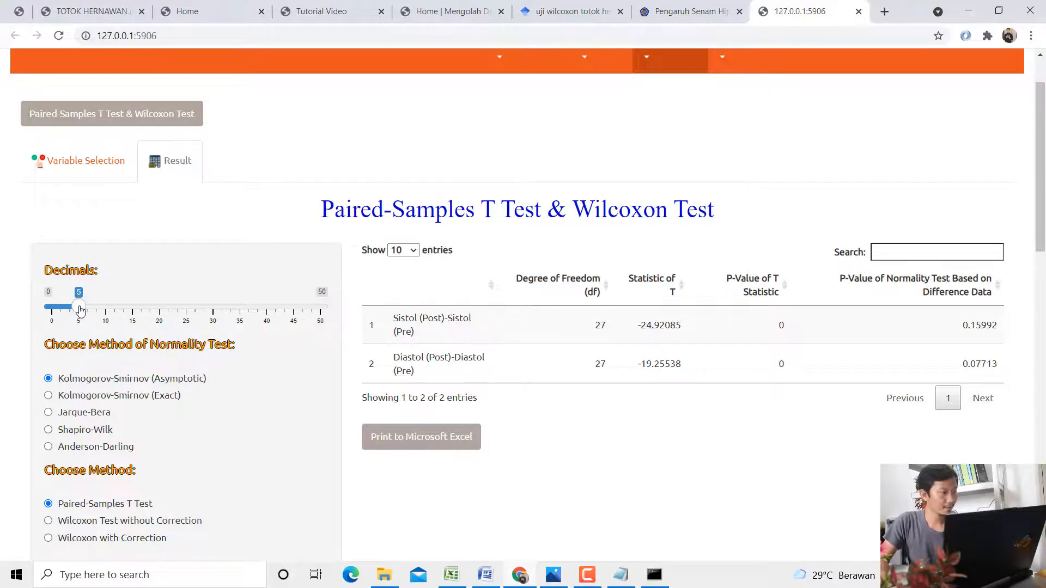
pyautogui.moveTo(80, 309)
pyautogui.mouseDown()
pyautogui.moveTo(58, 309)
pyautogui.moveTo(69, 310)
pyautogui.mouseUp()
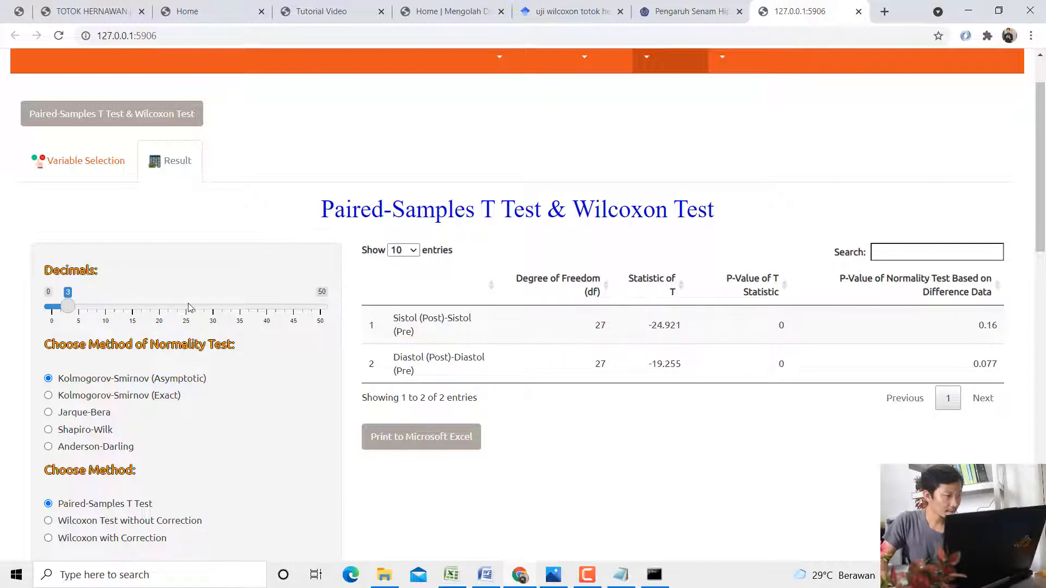
pyautogui.scroll(-4, 188, 305)
pyautogui.scroll(2, 166, 347)
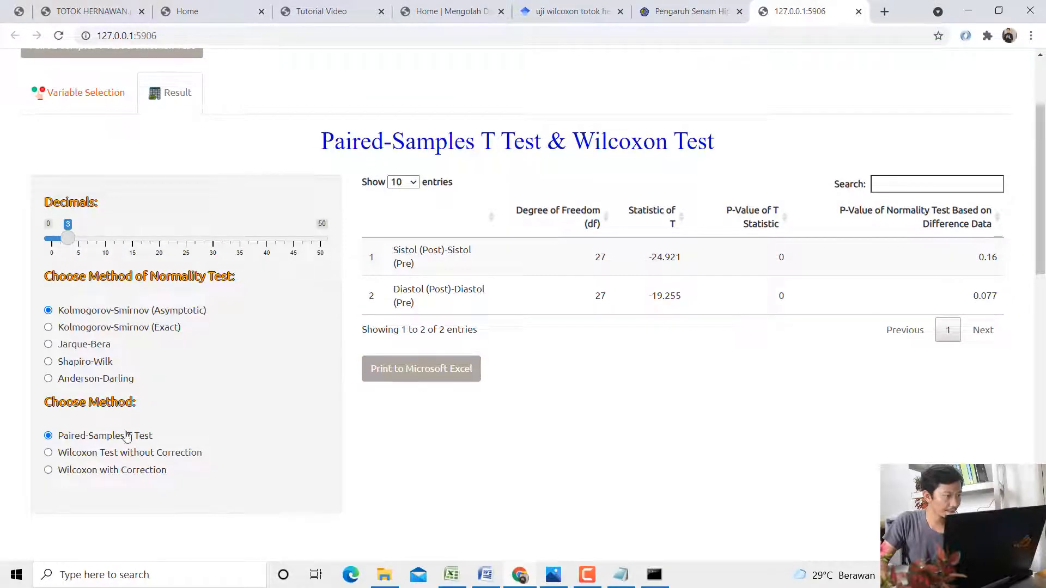
# Choose Wilcoxon Test without Correction as the test method
pyautogui.click(69, 459)
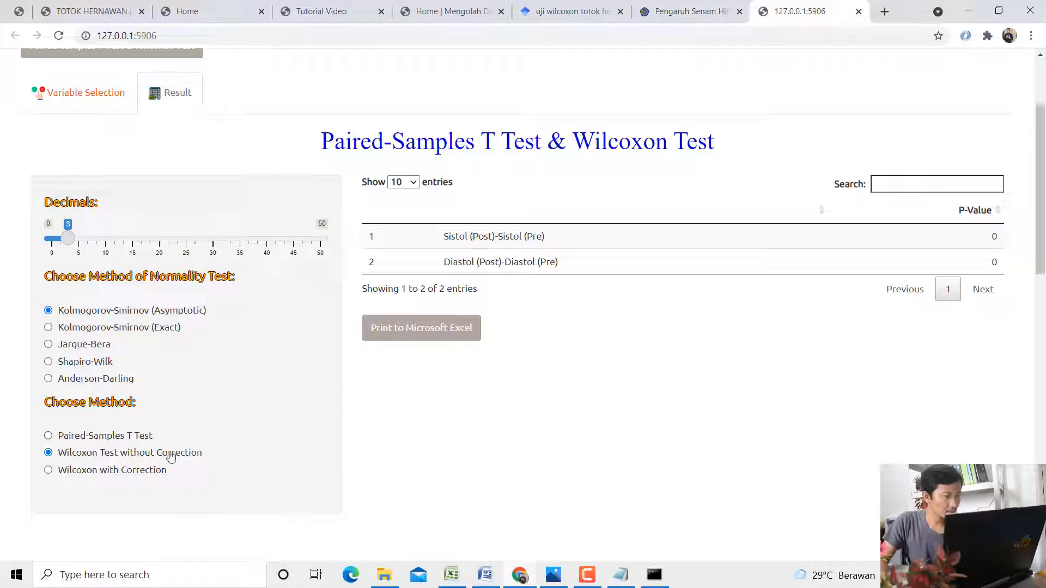
pyautogui.moveTo(201, 453)
pyautogui.mouseDown()
pyautogui.moveTo(139, 453)
pyautogui.moveTo(145, 471)
pyautogui.moveTo(190, 461)
pyautogui.mouseUp()
pyautogui.click(20, 455)
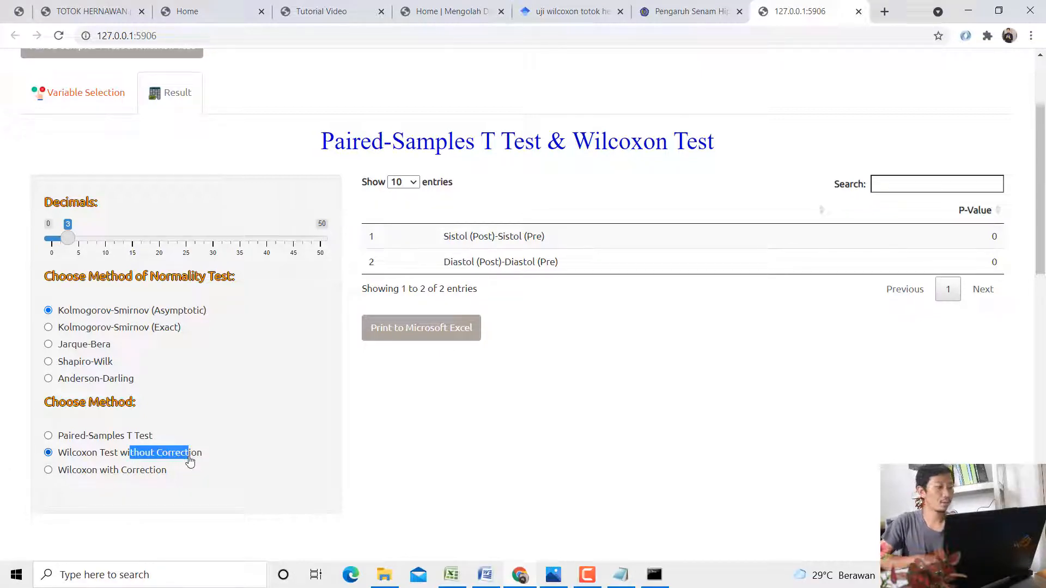
pyautogui.click(188, 461)
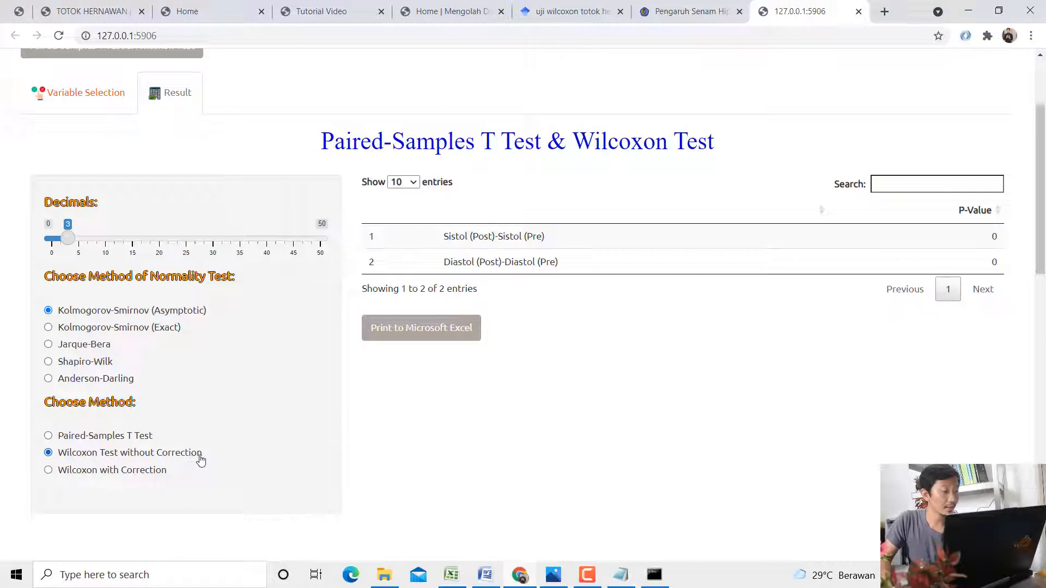
pyautogui.moveTo(198, 460); pyautogui.dragTo(126, 462)
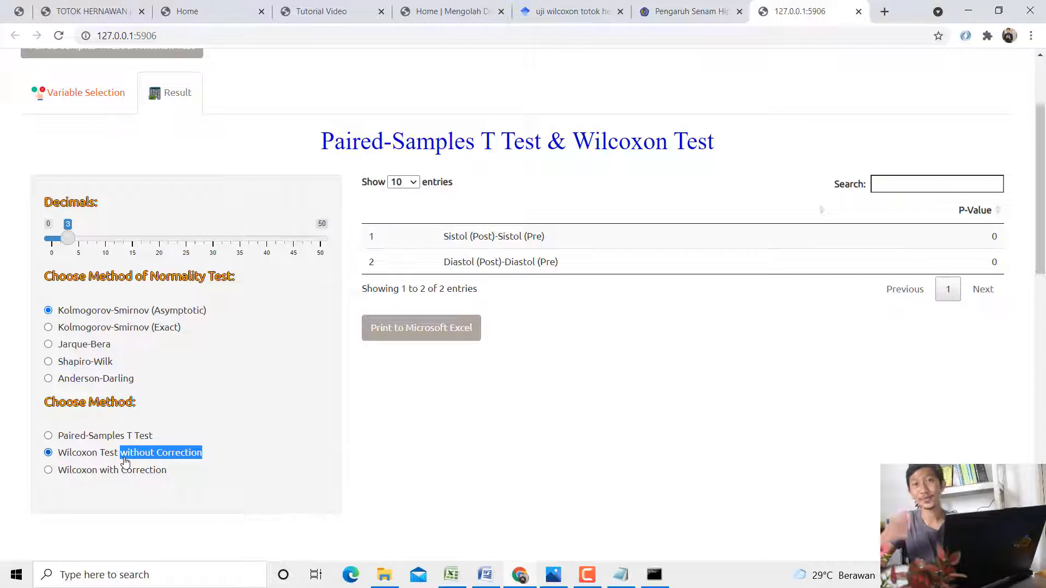
# Compare the result of Wilcoxon with Correction, and return the method to Wilcoxon Test without Correction
pyautogui.click(117, 471)
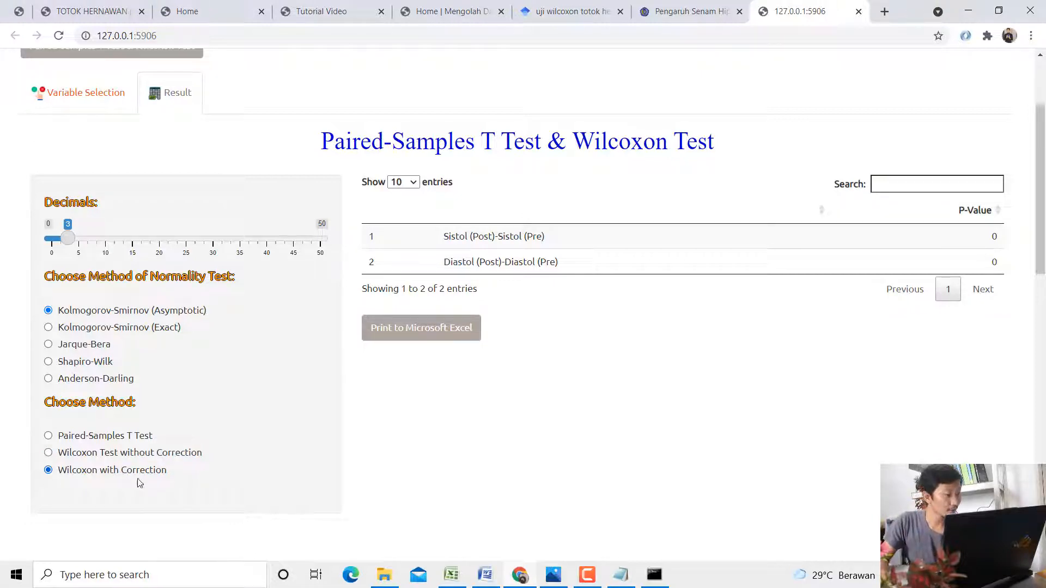
pyautogui.moveTo(161, 471); pyautogui.dragTo(125, 471)
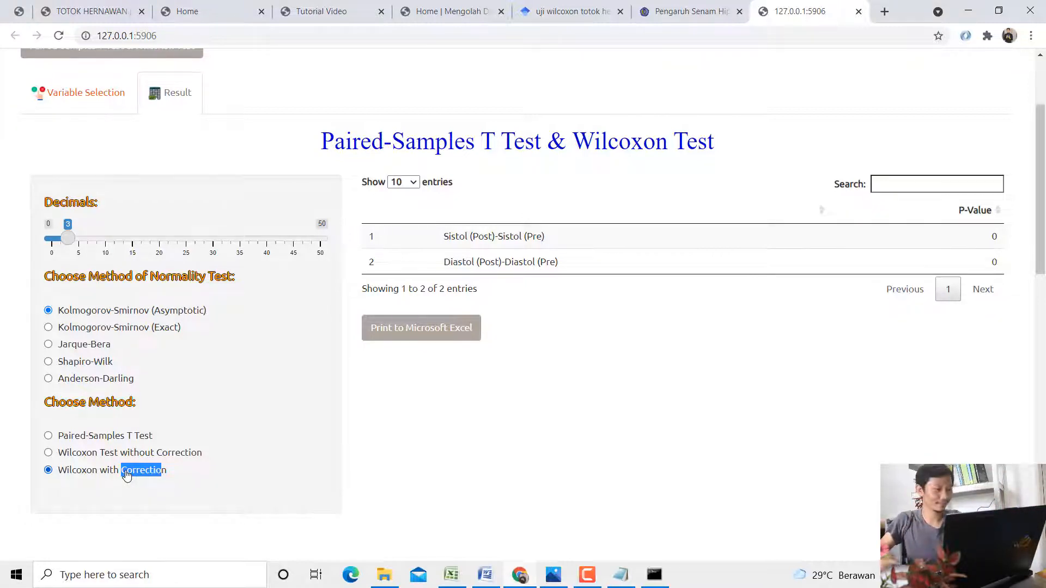
pyautogui.click(121, 456)
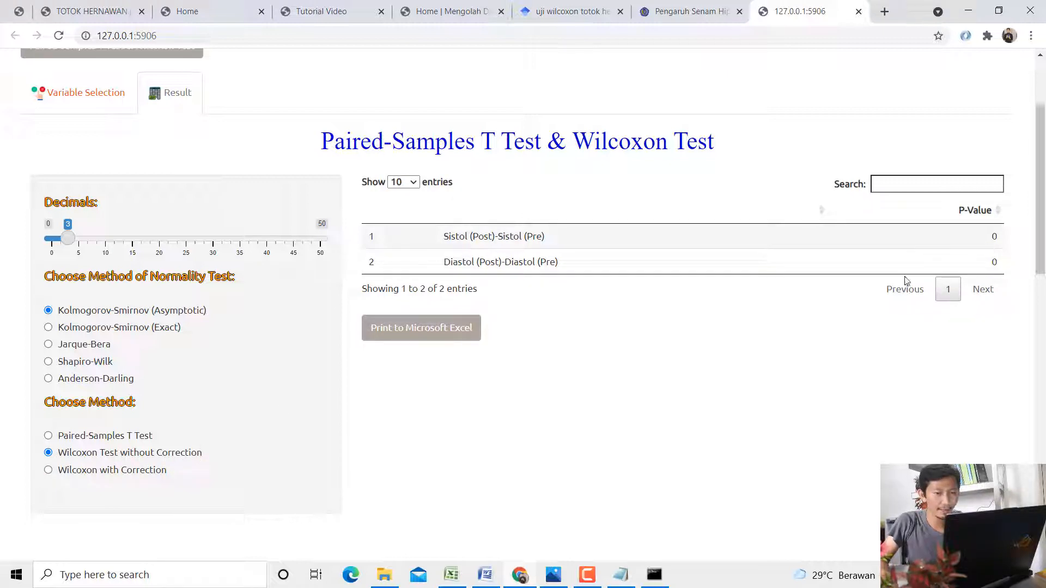
# Expand the Wilcoxon p-values to 23 decimals to inspect them, and set the decimals back to 3
pyautogui.moveTo(68, 239)
pyautogui.mouseDown()
pyautogui.moveTo(170, 250)
pyautogui.moveTo(227, 241)
pyautogui.moveTo(2, 241)
pyautogui.moveTo(67, 238)
pyautogui.mouseUp()
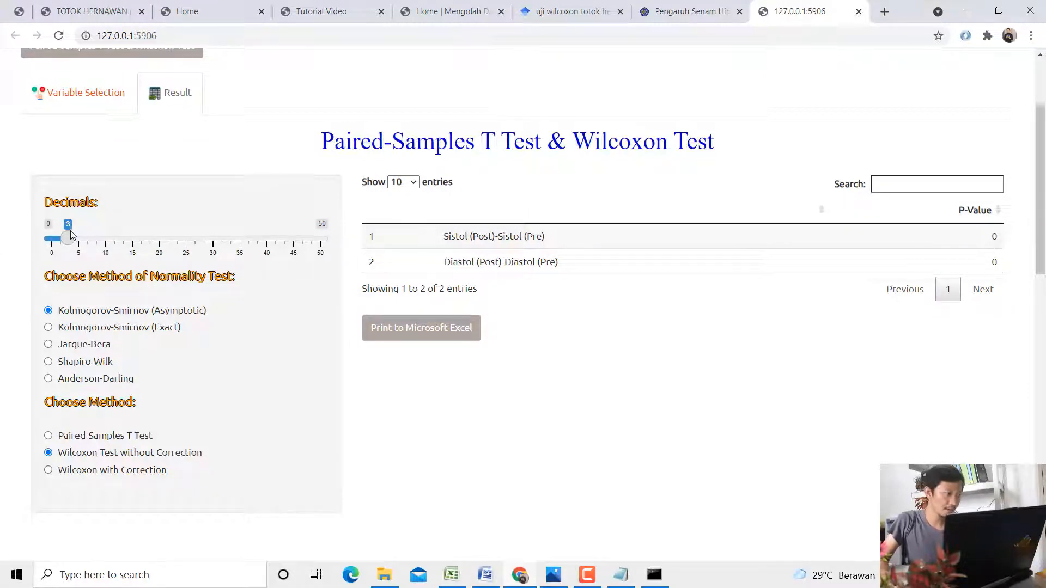
pyautogui.moveTo(72, 238); pyautogui.dragTo(173, 239)
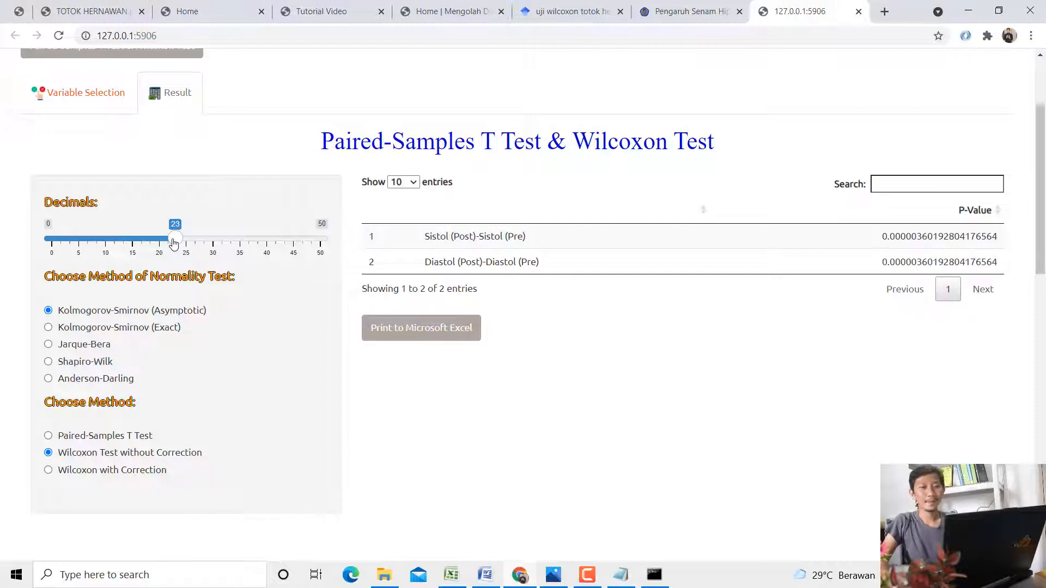
pyautogui.moveTo(174, 243); pyautogui.dragTo(71, 243)
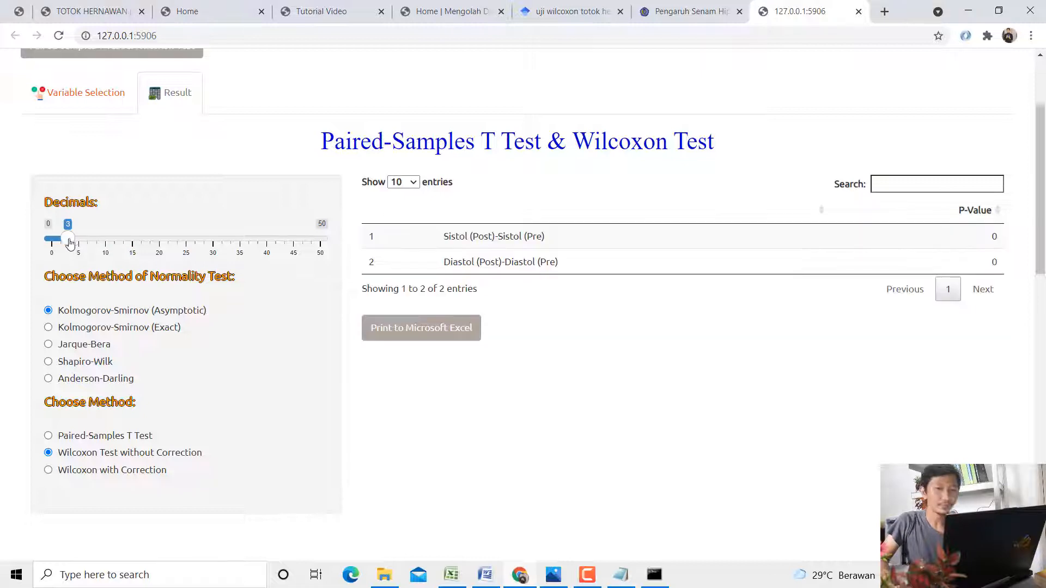
# Switch to the open Notepad note and place its window beneath the p-value table
pyautogui.click(620, 578)
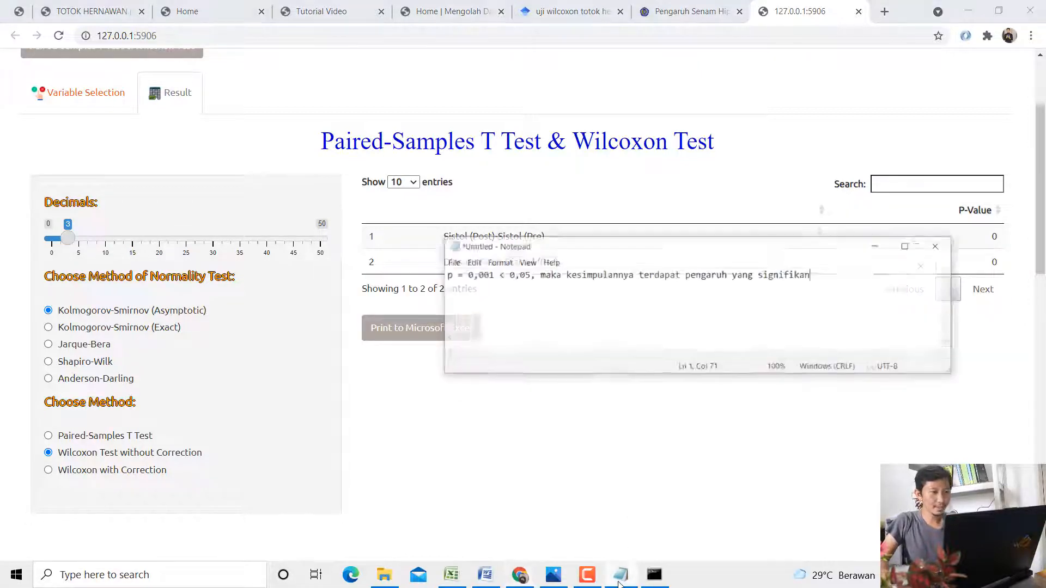
pyautogui.moveTo(801, 231); pyautogui.dragTo(749, 338)
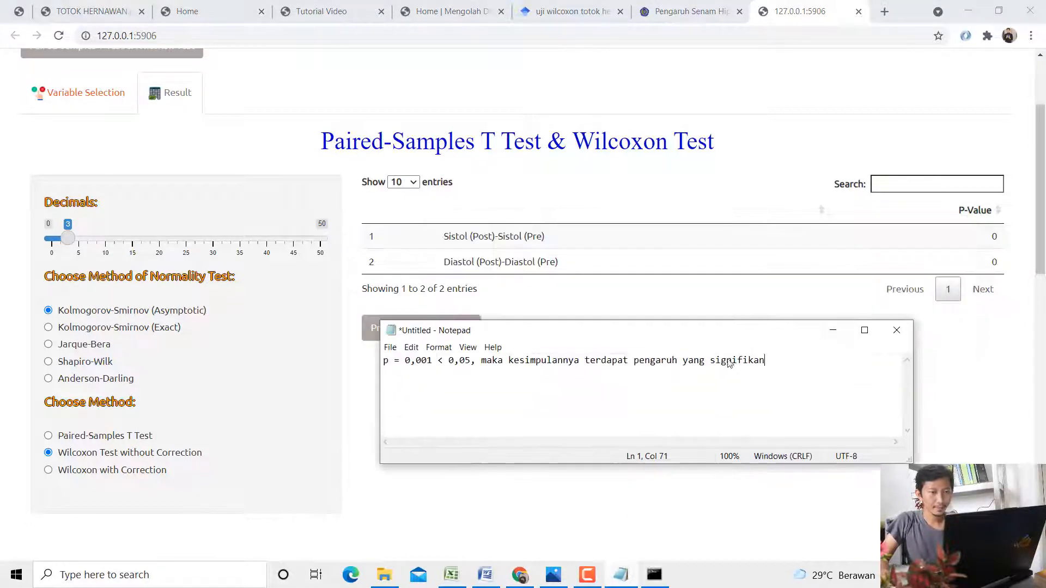
pyautogui.hotkey('ctrl', 'a')
pyautogui.write('Di')
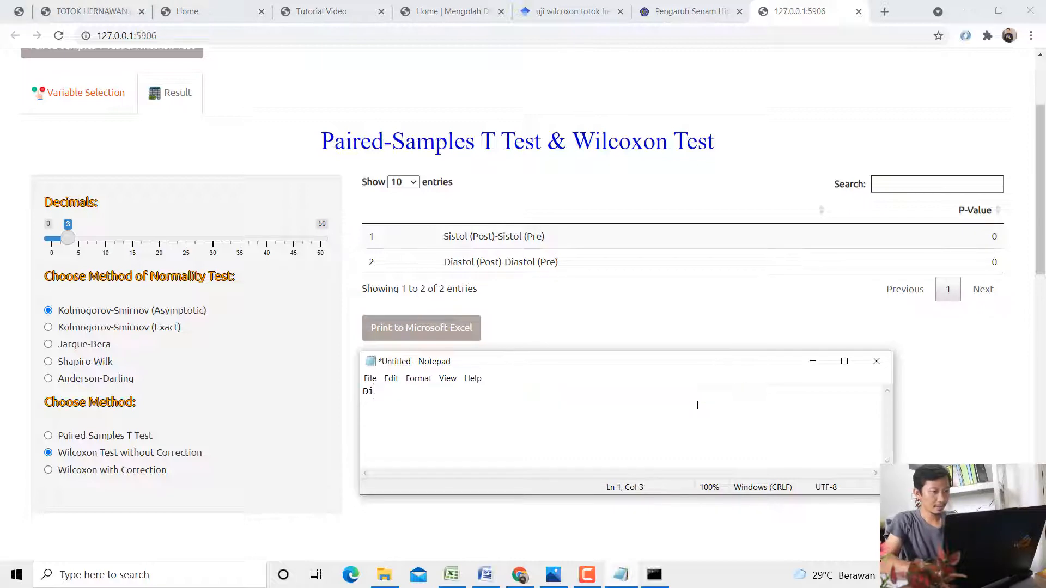
pyautogui.write('ketahui nila')
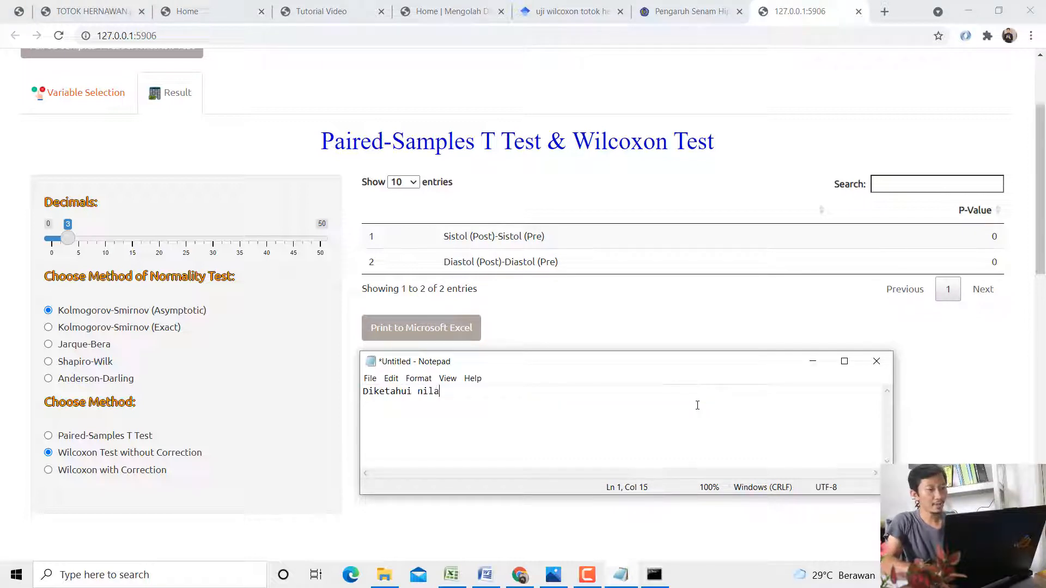
pyautogui.write('i')
# Replace the note's entire text with the heading "Berdasarkan hasil uji Wilcoxon:" and start item 1 below a blank line
pyautogui.hotkey('ctrl', 'a')
pyautogui.write('Berda')
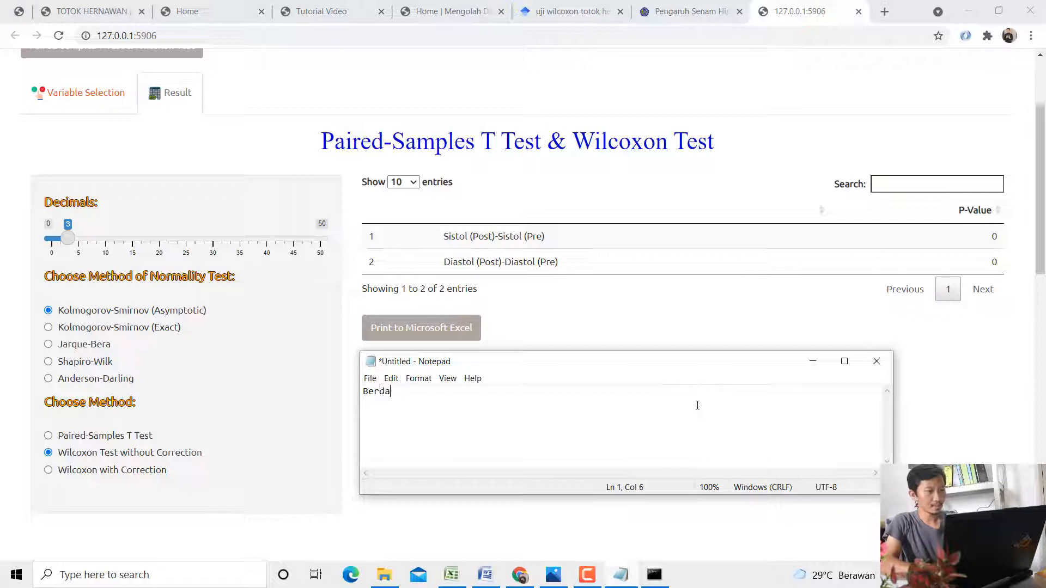
pyautogui.write('sarkan hasil uji')
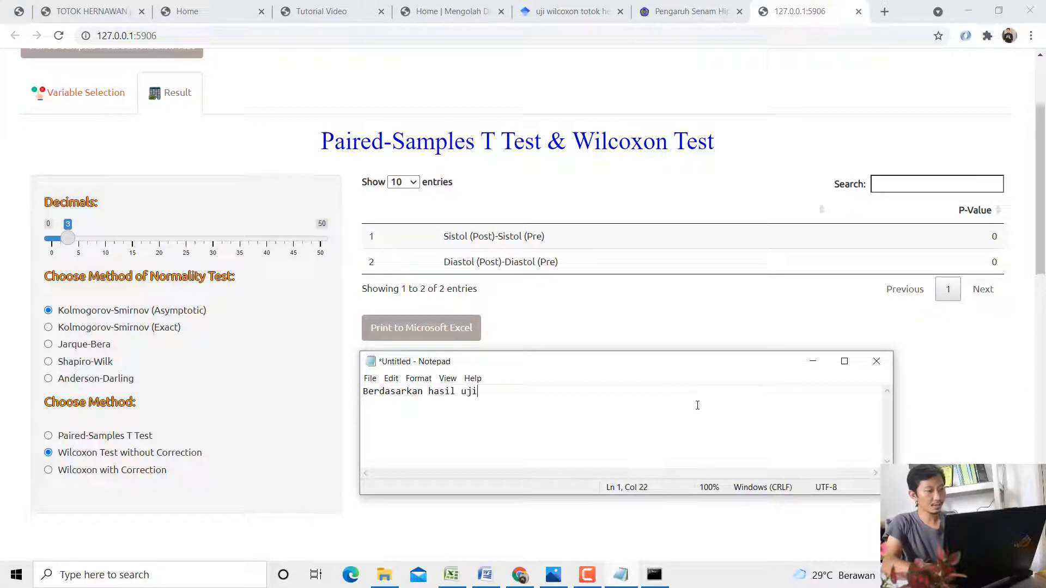
pyautogui.write(' Wilcoxon:  1')
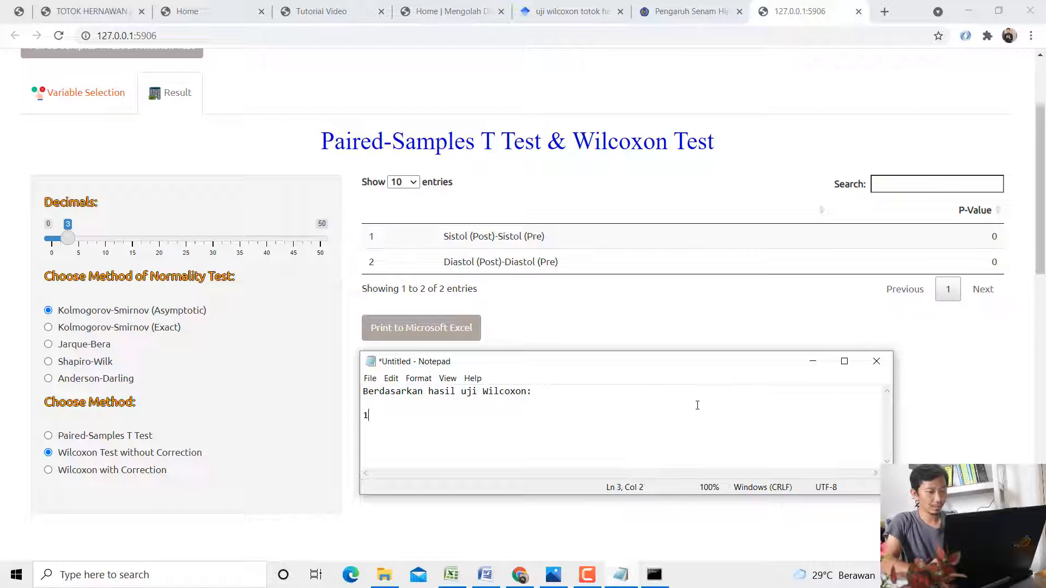
# Write item 1 of the note as "Untuk variabel sistol, diperoleh nilai probabilitas (p-value)", followed by a 0 as the start of the value
pyautogui.write('. Un')
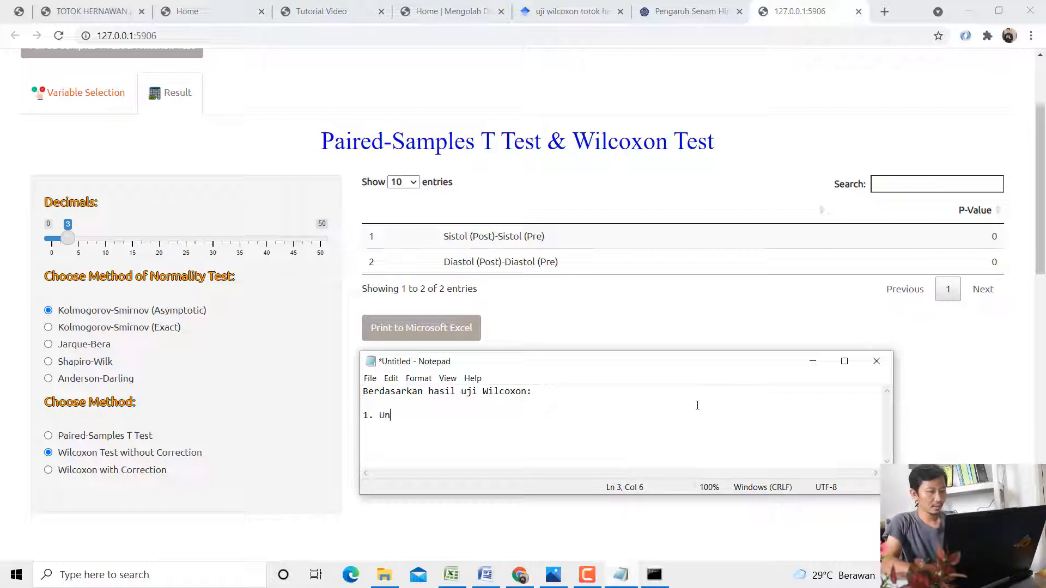
pyautogui.write('tuk variabel sistol,')
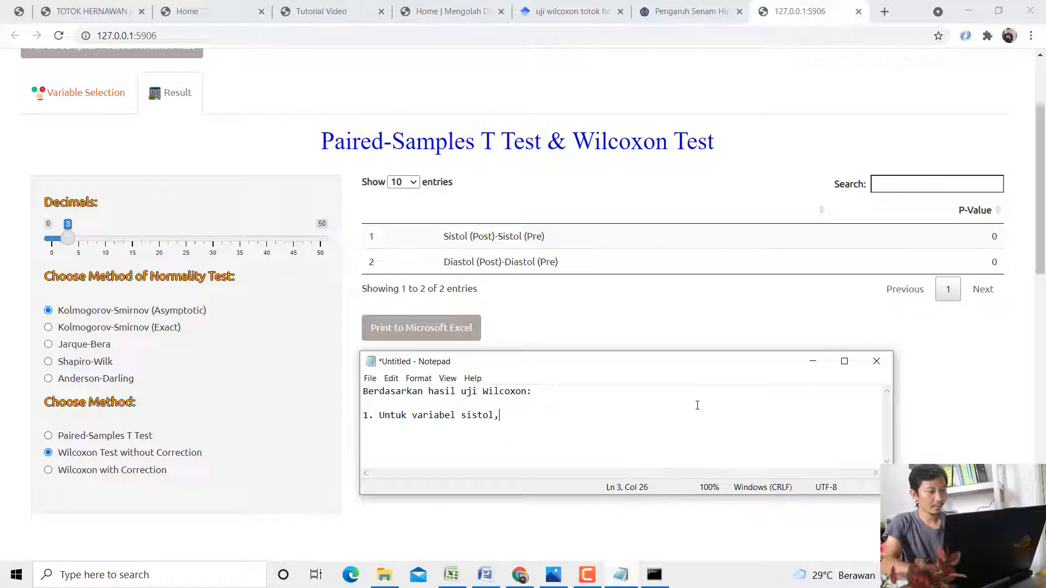
pyautogui.write(' dipeorl')
pyautogui.press('BackSpace')
pyautogui.press('BackSpace')
pyautogui.press('BackSpace')
pyautogui.press('BackSpace')
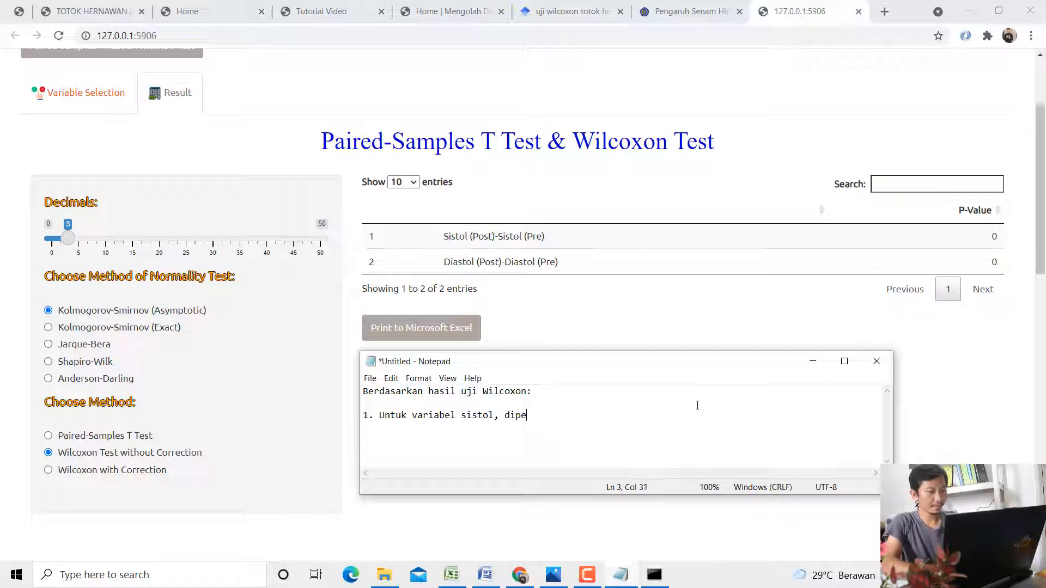
pyautogui.write('roleh nilai probabilitas')
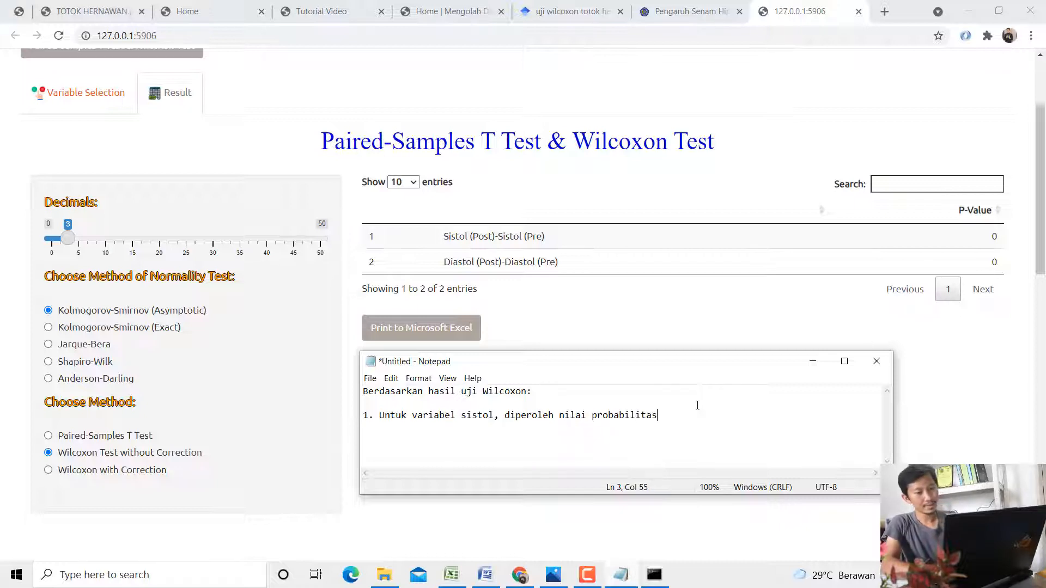
pyautogui.write(' (p-value')
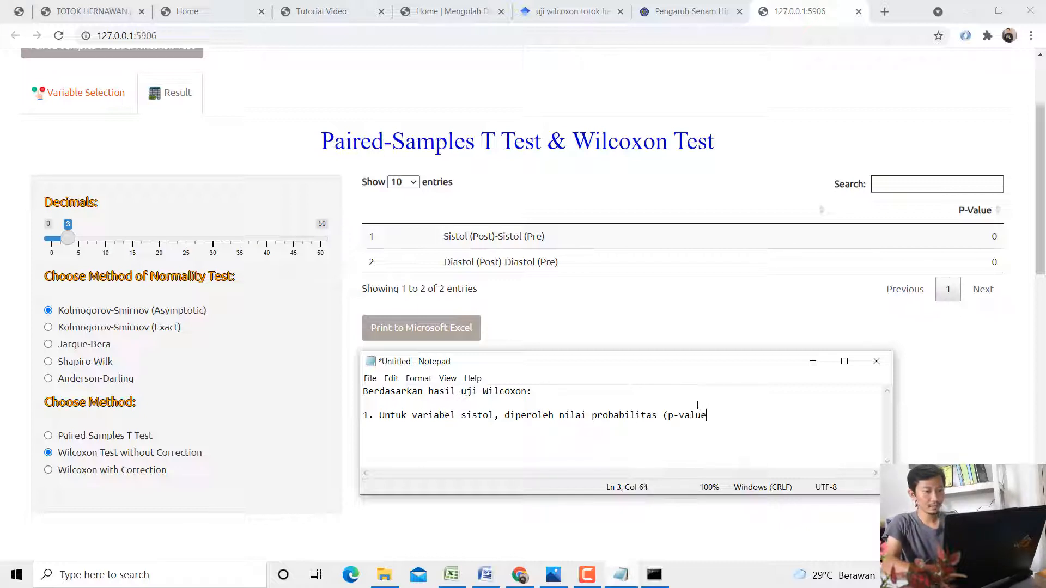
pyautogui.write(') 0')
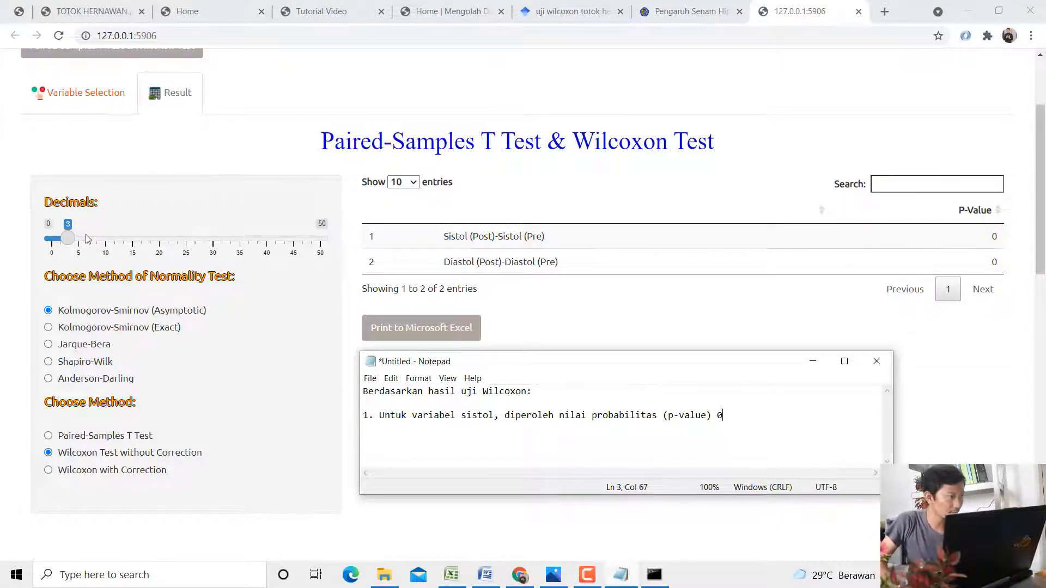
# Expand the p-values to 23 decimals and copy the Sistol p-value into the note in place of the 0 ending item 1
pyautogui.moveTo(69, 238); pyautogui.dragTo(175, 238)
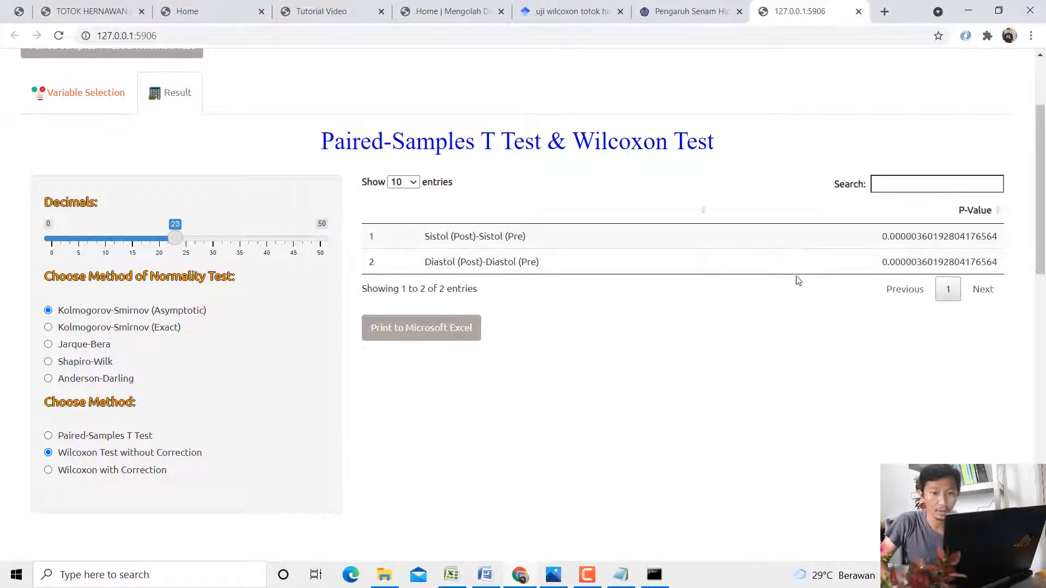
pyautogui.moveTo(883, 238); pyautogui.dragTo(997, 238)
pyautogui.hotkey('ctrl', 'c')
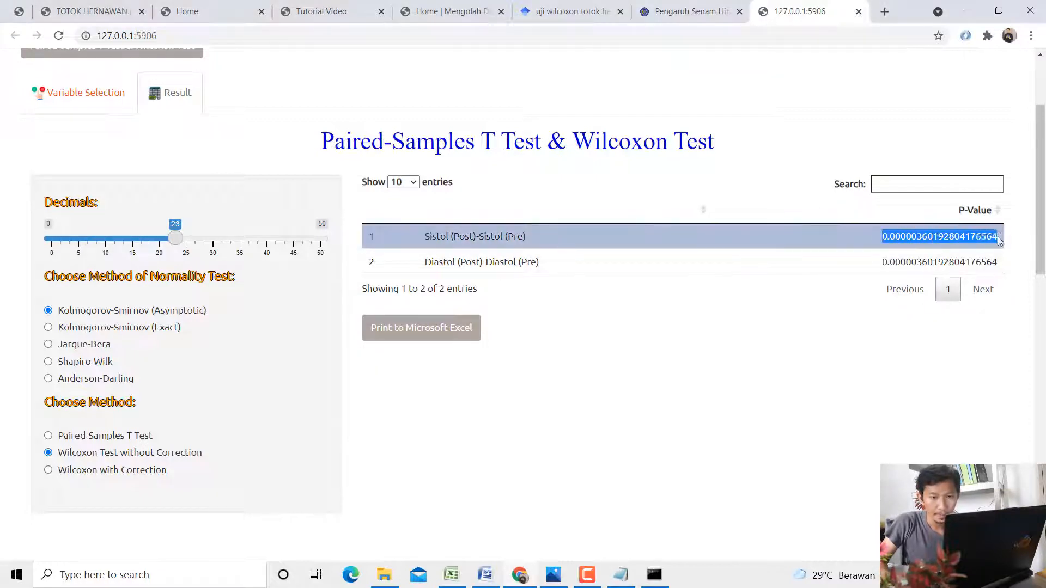
pyautogui.click(620, 574)
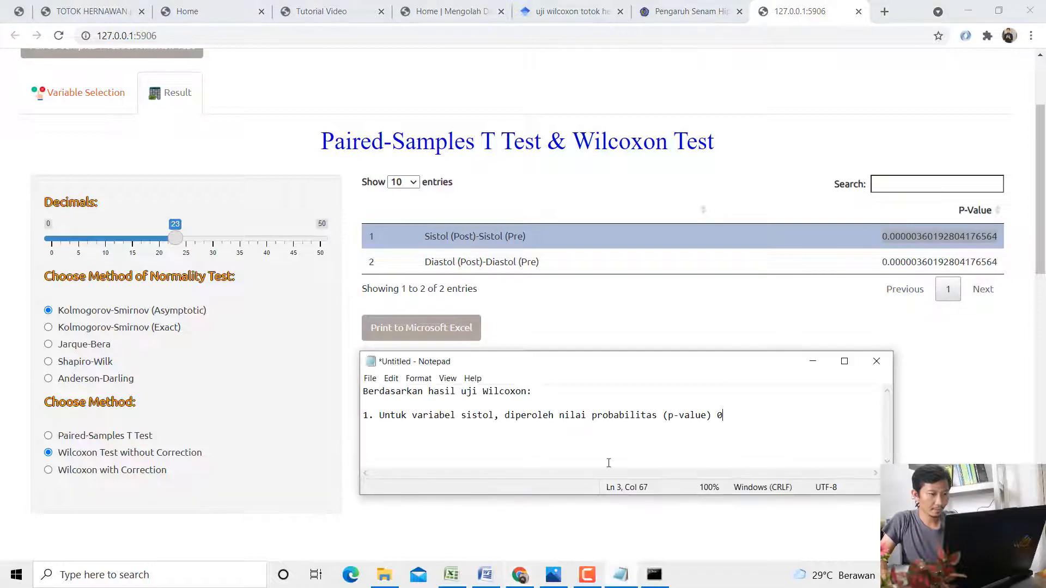
pyautogui.press('BackSpace')
pyautogui.hotkey('ctrl', 'v')
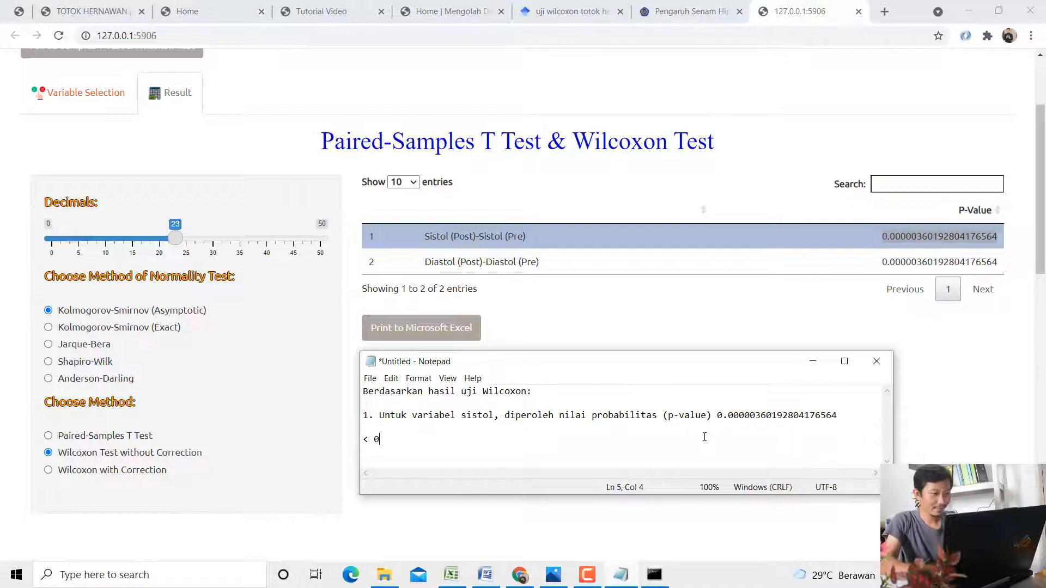
# Add the line "< 0.001" below item 1 in the note and compare it with the Sistol p-value in the table
pyautogui.write('1')
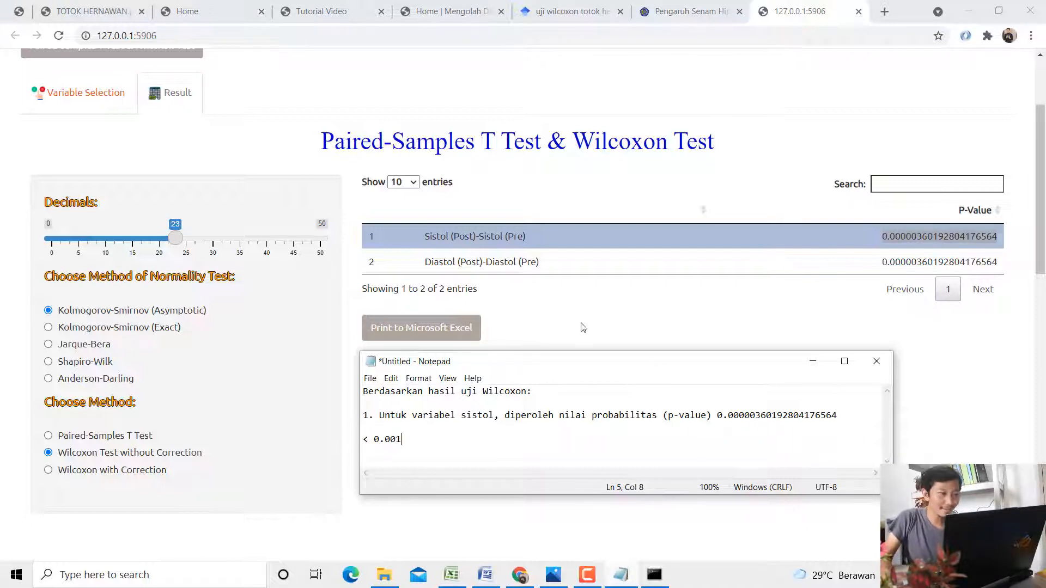
pyautogui.moveTo(883, 235); pyautogui.dragTo(997, 236)
pyautogui.click(619, 575)
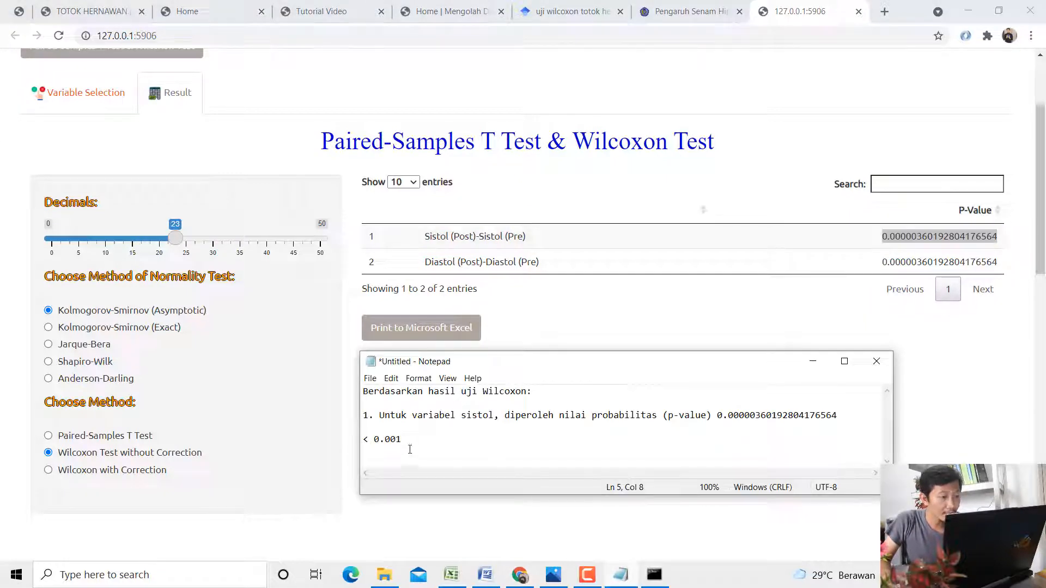
pyautogui.moveTo(403, 439); pyautogui.dragTo(362, 443)
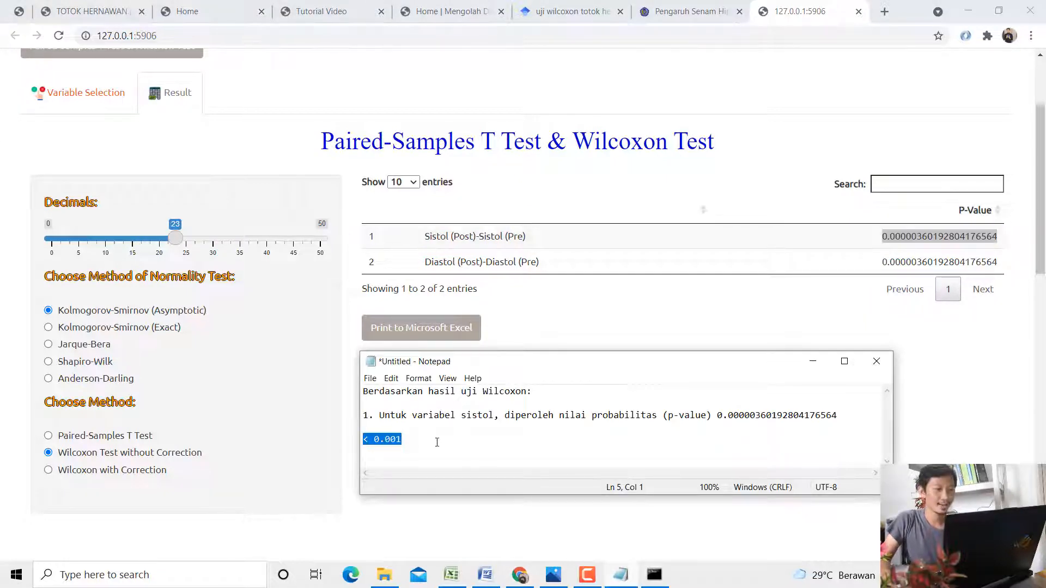
pyautogui.click(437, 442)
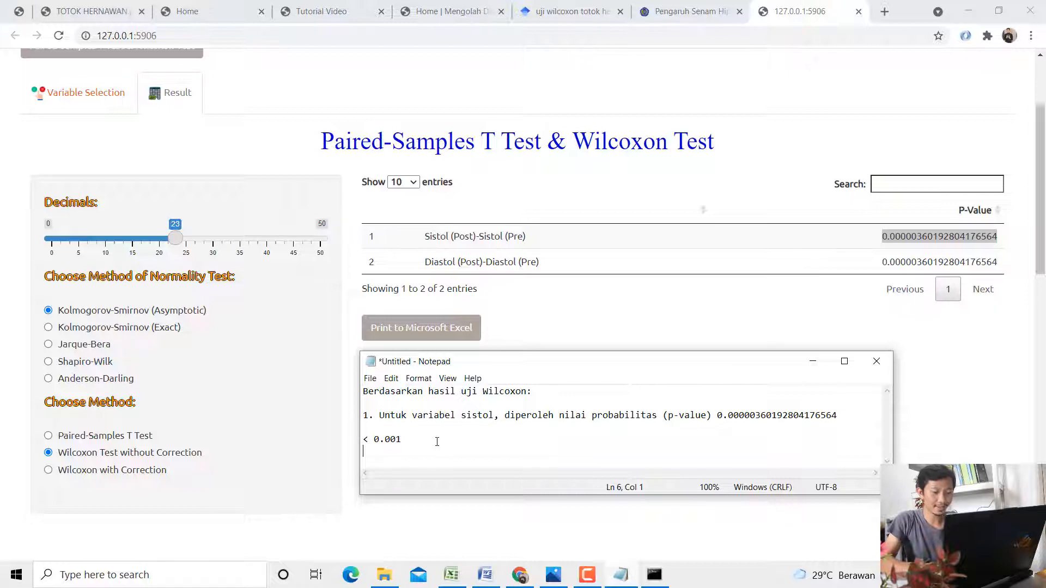
# Start the line "p = 0.000 <" beneath "< 0.001" in the note, checking it against the leading digits of the Sistol p-value
pyautogui.press('Return')
pyautogui.write('p = 0.')
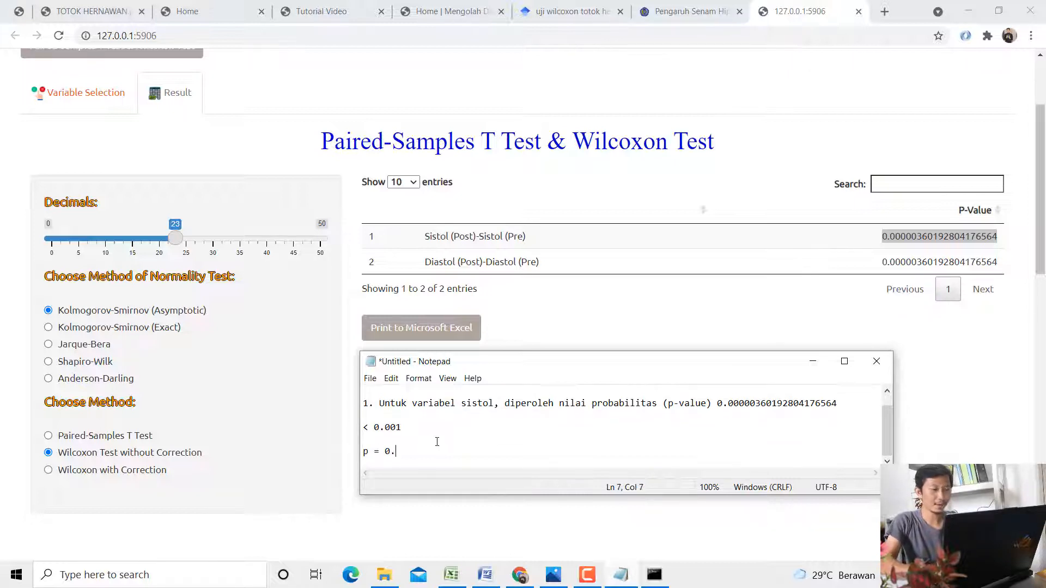
pyautogui.write('000 <')
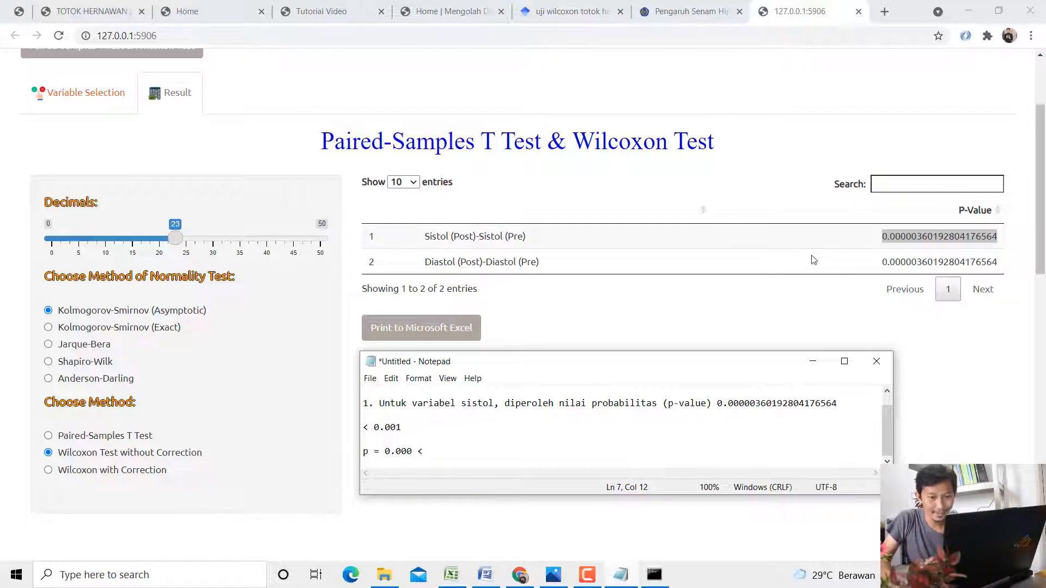
pyautogui.click(879, 236)
pyautogui.moveTo(881, 237); pyautogui.dragTo(935, 237)
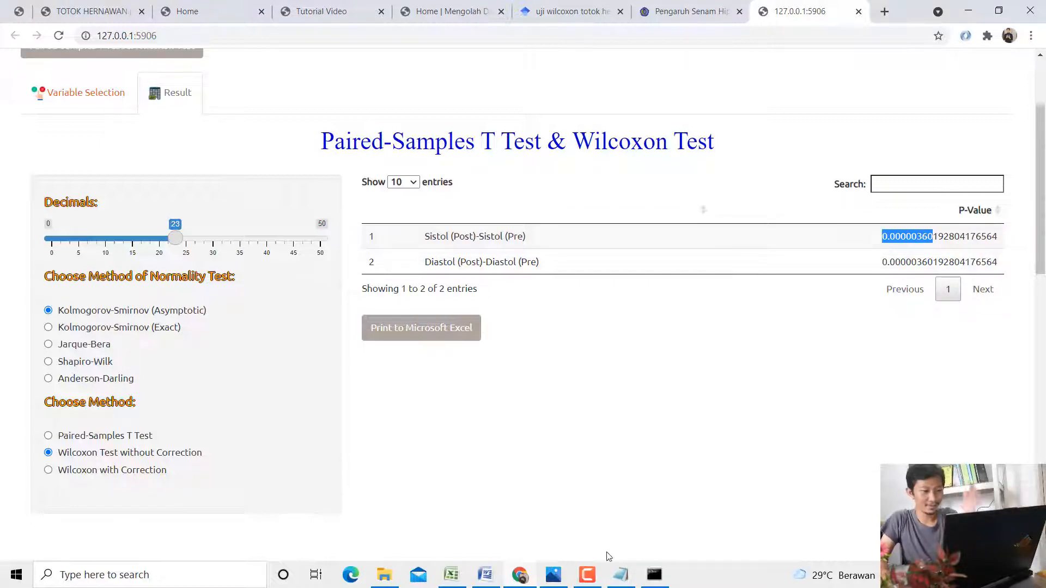
pyautogui.click(620, 573)
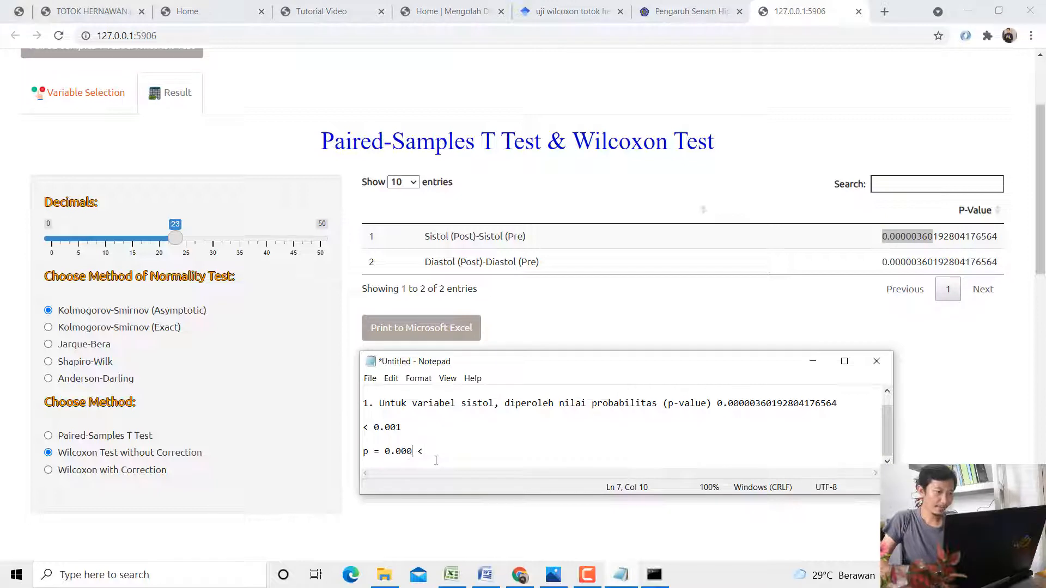
pyautogui.press('Right')
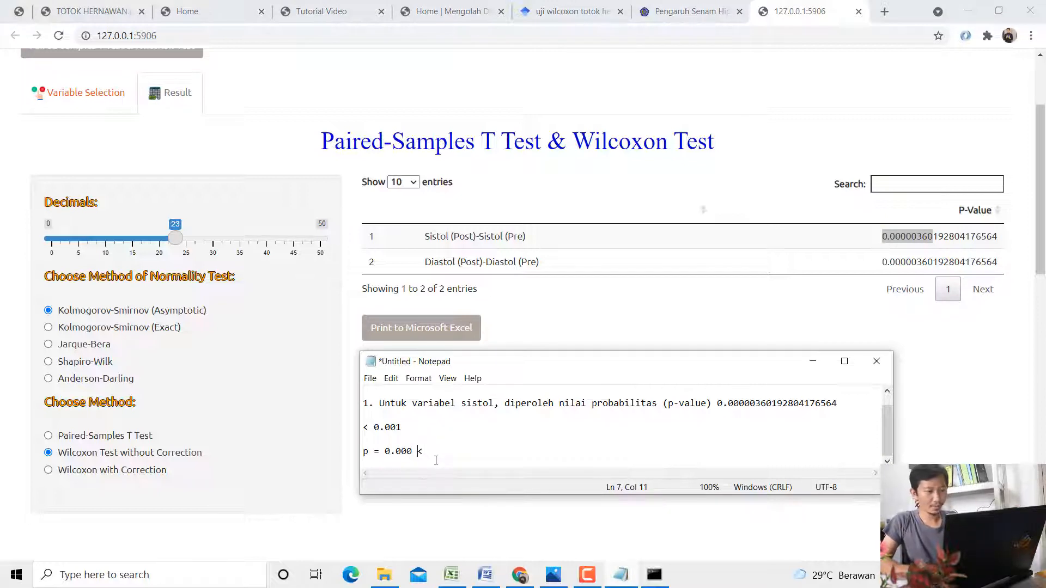
pyautogui.press('Right')
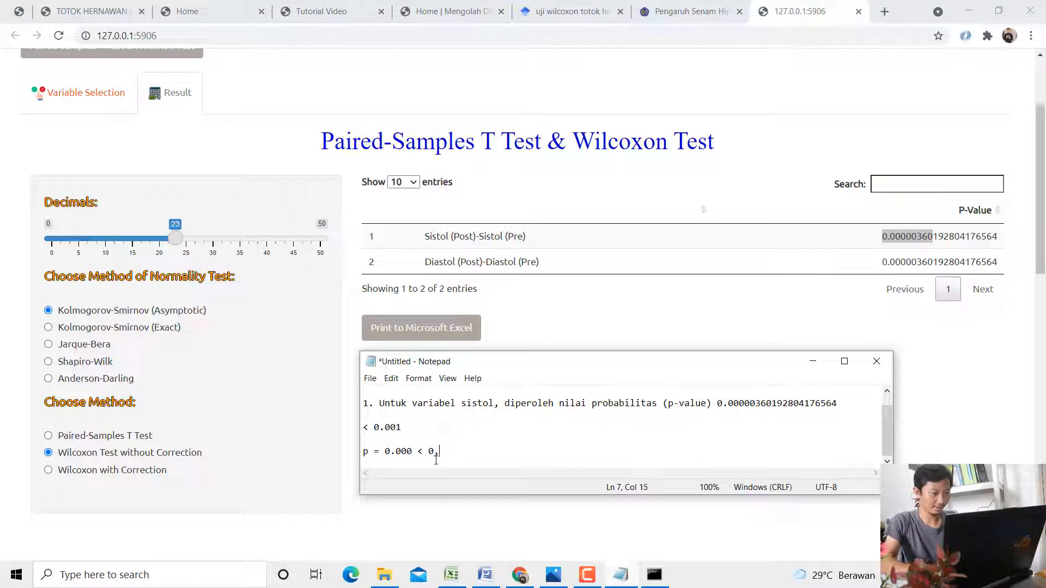
# Complete the p = 0.000 line with "0.05, maka disimpulkan terdapat perbedaan sistol yang signifikan sebelum dan sesudah perlakuan"
pyautogui.write(', m')
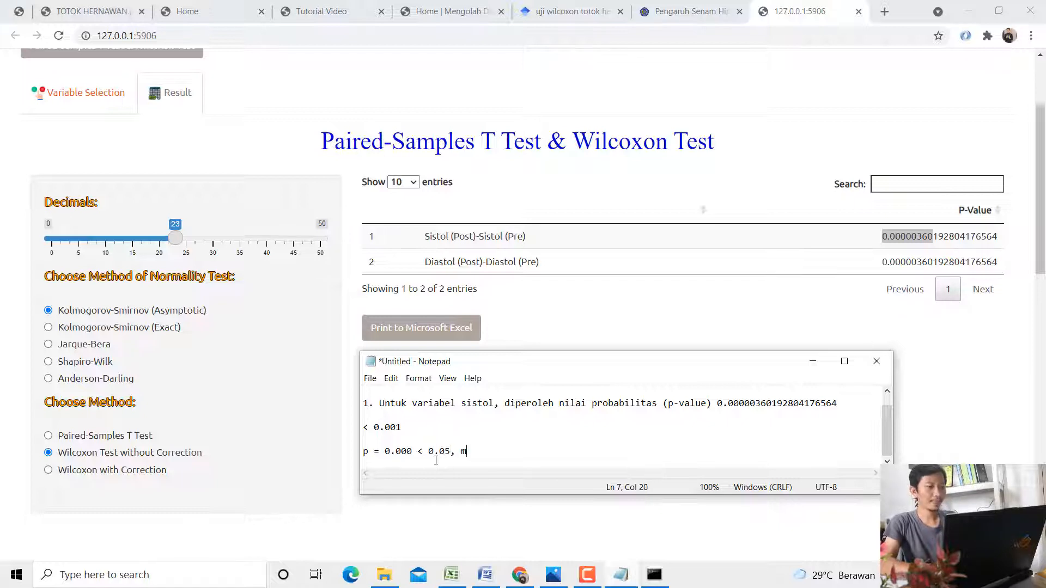
pyautogui.write('aka disimpulkan')
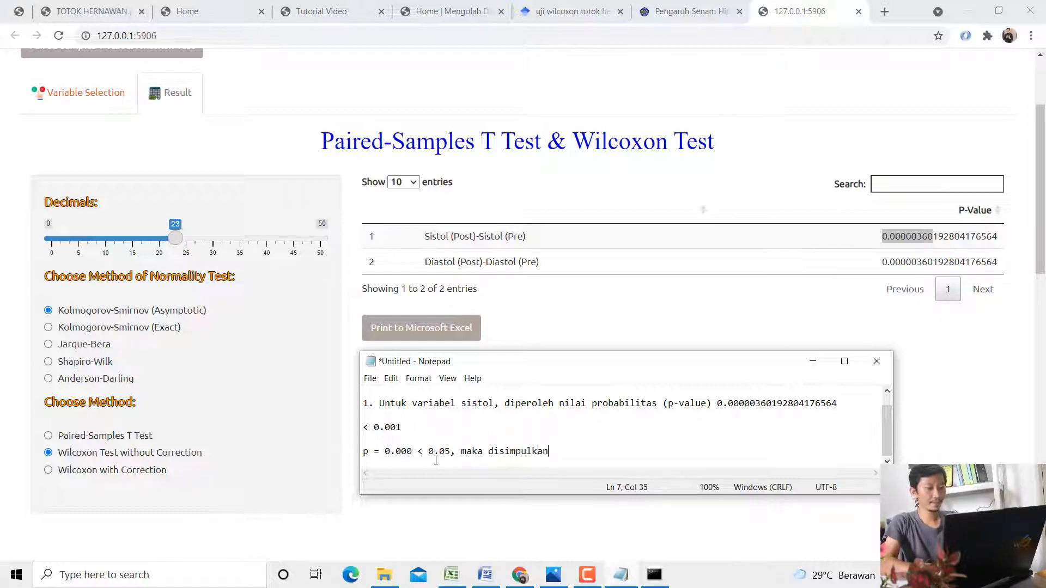
pyautogui.write(' terdapat perbe')
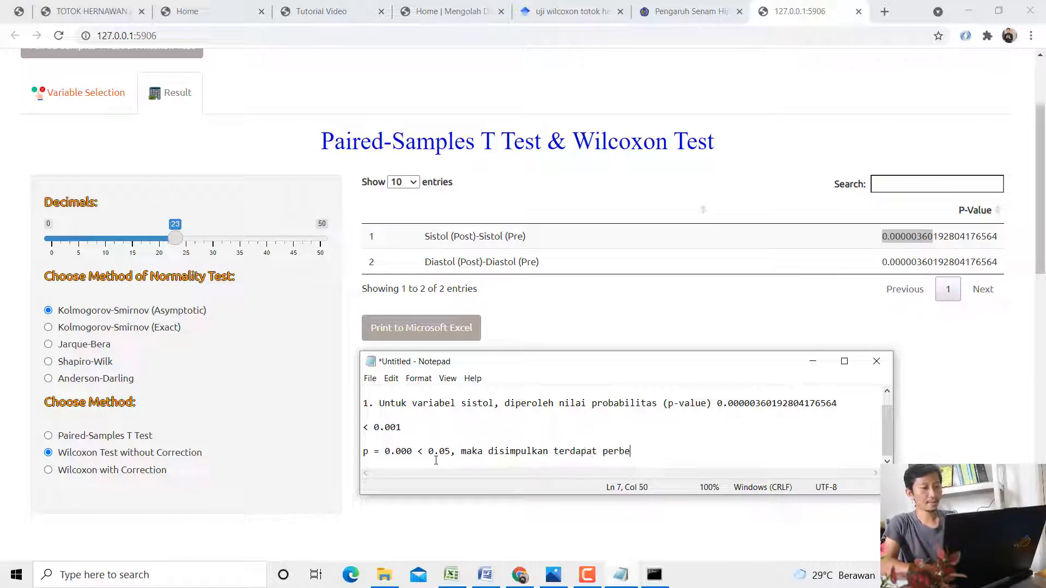
pyautogui.write('daan sistol yang')
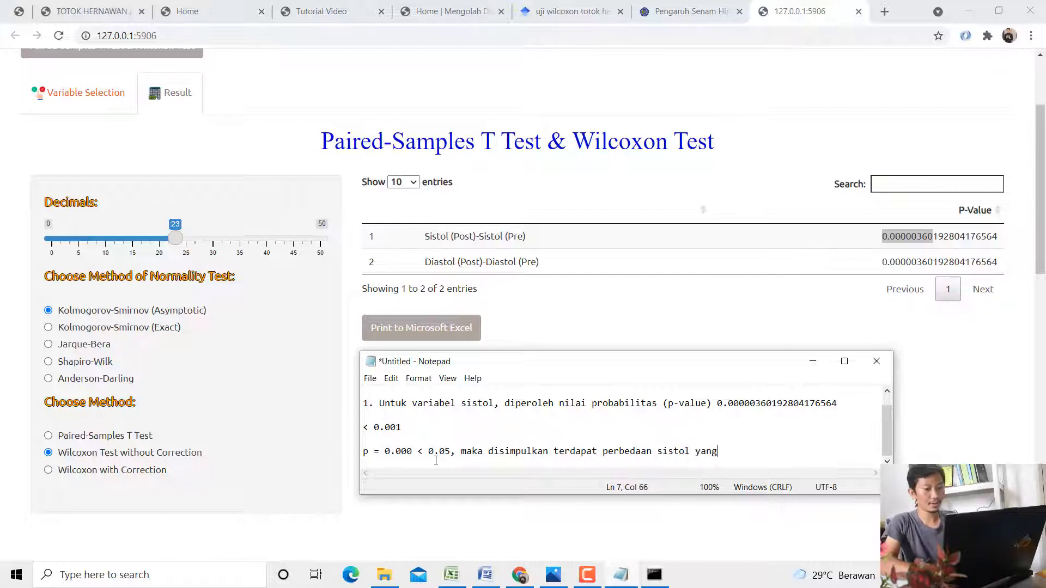
pyautogui.write(' signifikan')
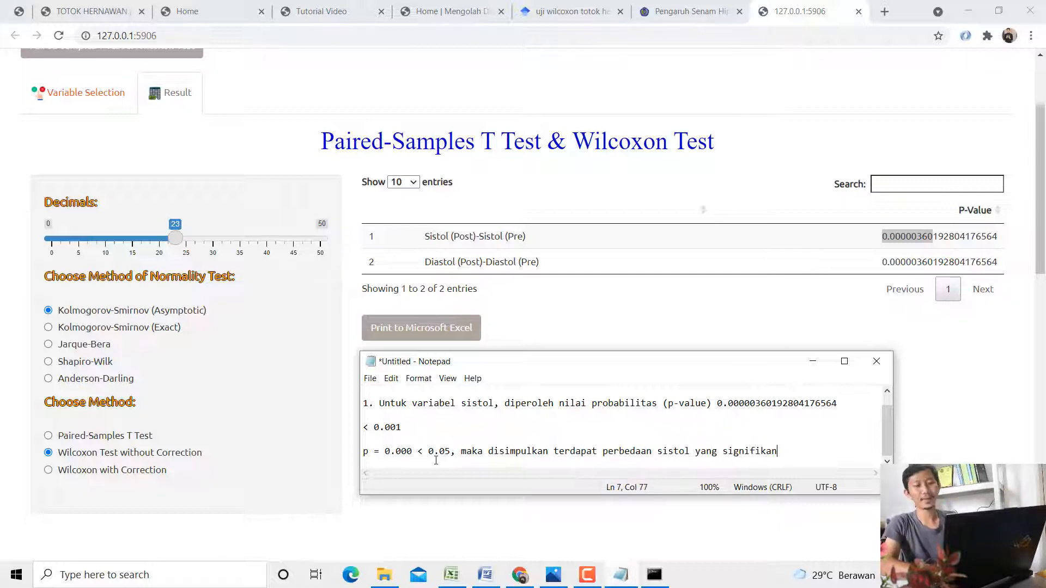
pyautogui.write(' se')
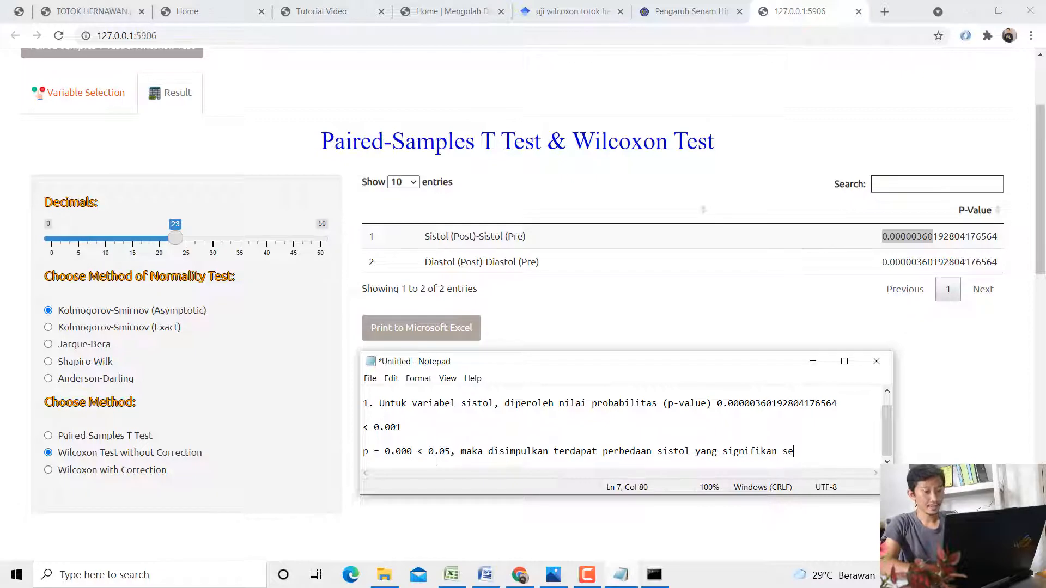
pyautogui.write('belum dan se')
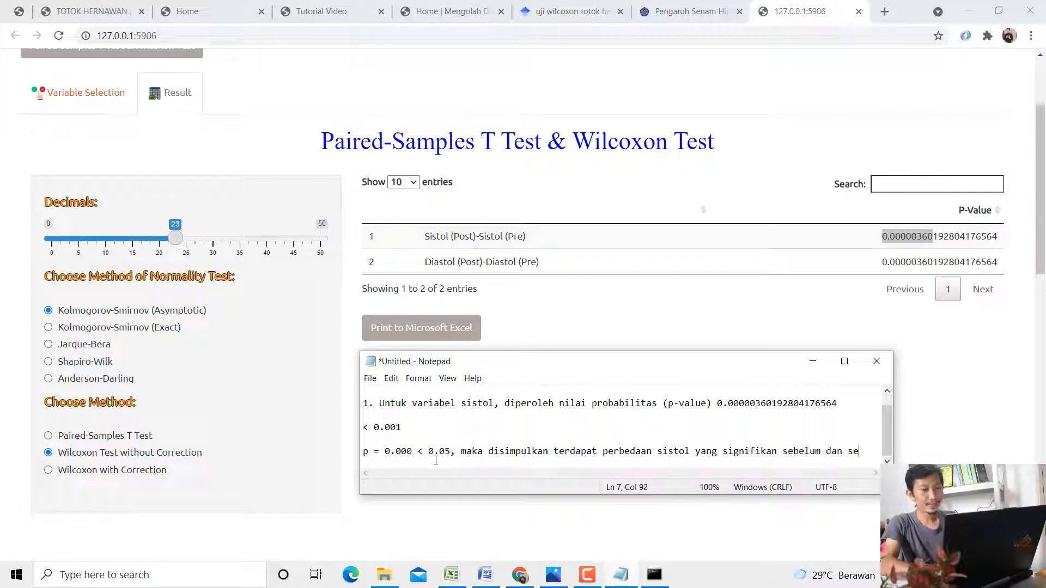
pyautogui.write('sudah perlakuan')
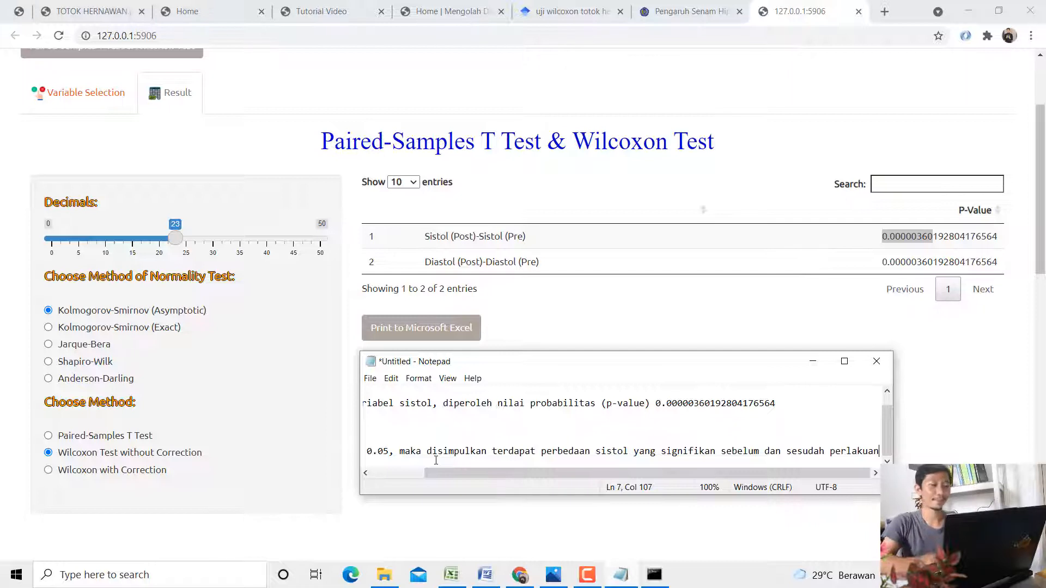
# Start a new line three blank lines below the sistol conclusion and extend the Notepad window upward to show the whole note
pyautogui.press('Return')
pyautogui.press('Return')
pyautogui.press('Return')
pyautogui.press('Return')
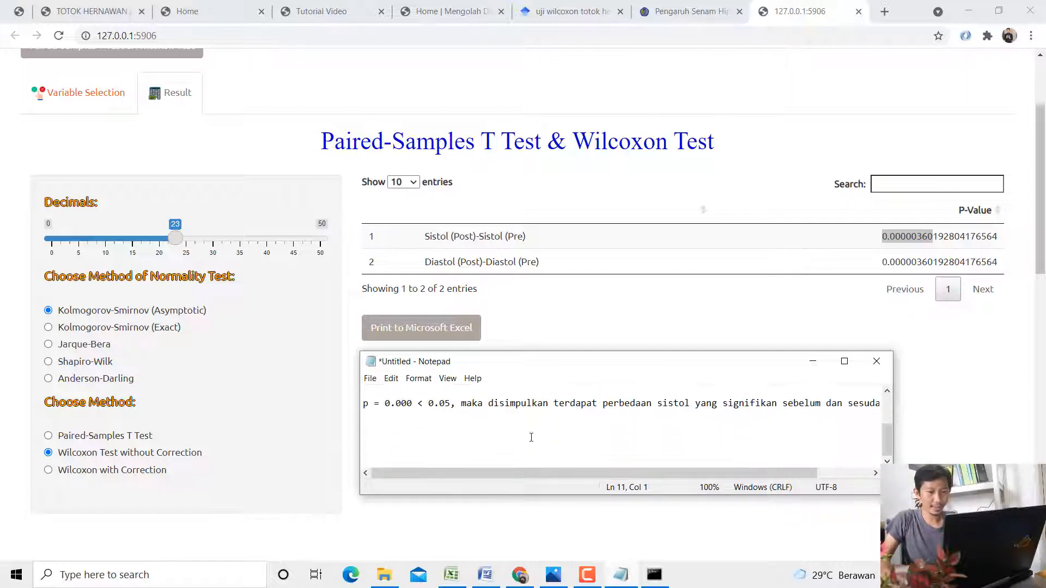
pyautogui.moveTo(686, 348); pyautogui.dragTo(700, 291)
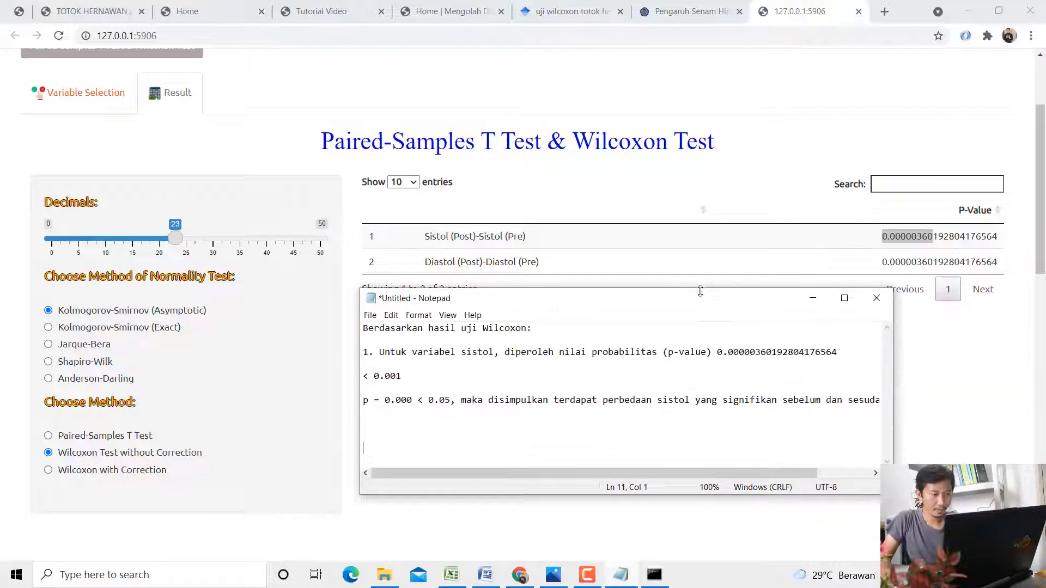
# Begin item 2 of the note with "2. Untuk variabel diastol, diperoleh nilai probabilitas (p-value)"
pyautogui.write('2. ')
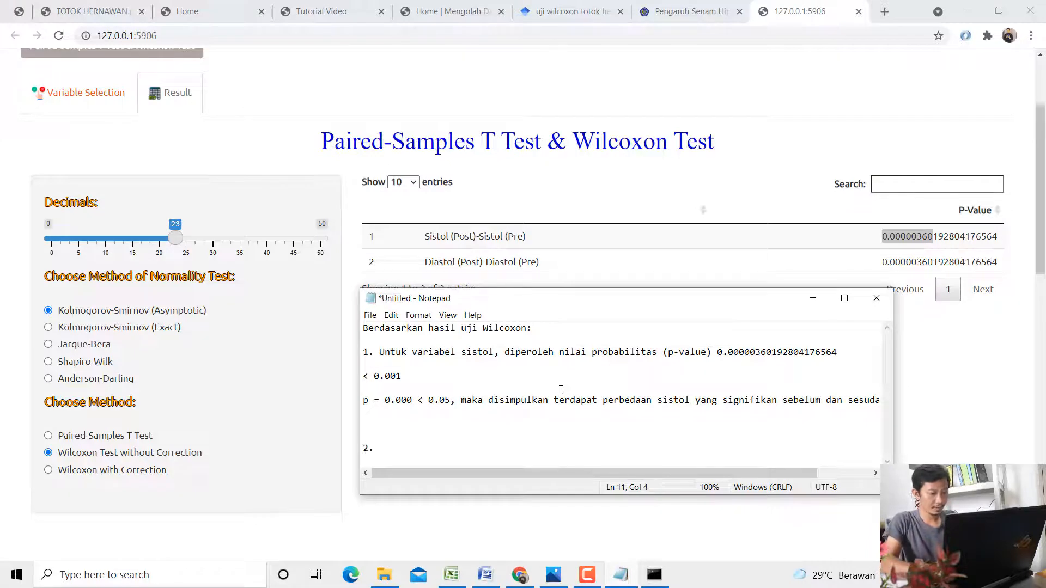
pyautogui.write('Untuk varia')
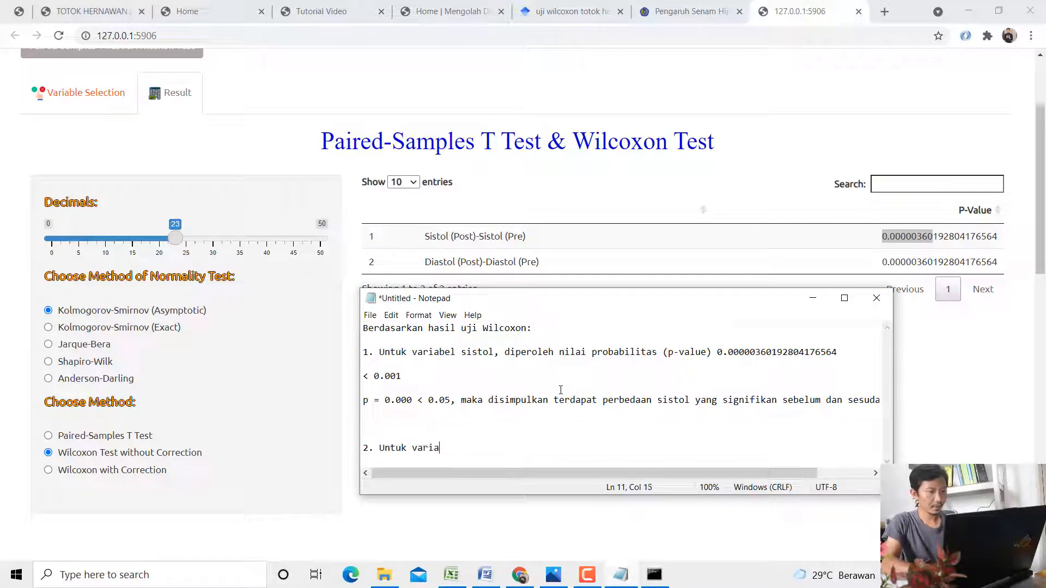
pyautogui.write('bel diastol, ')
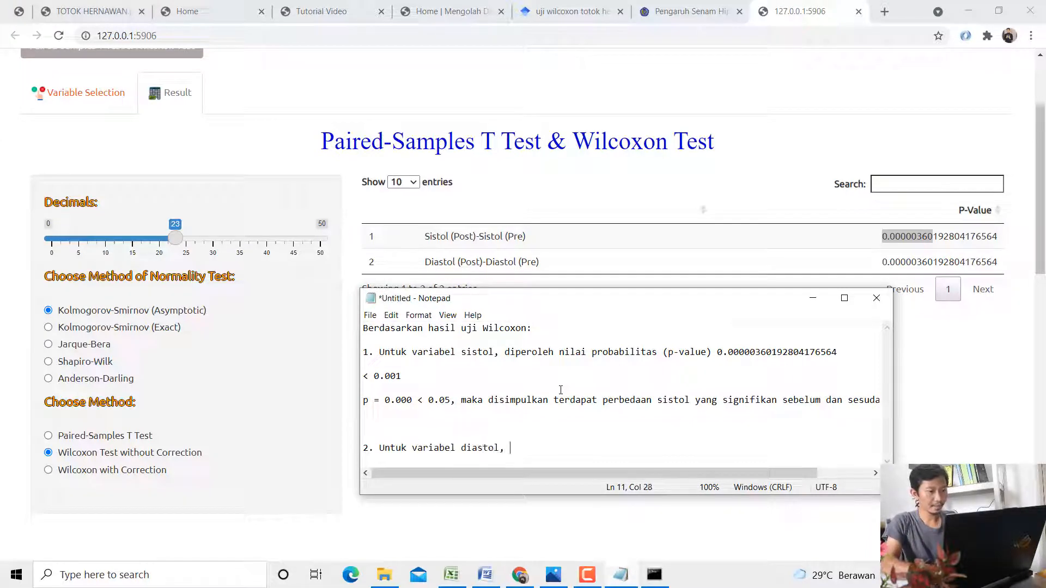
pyautogui.write('diperoleh nilai pr')
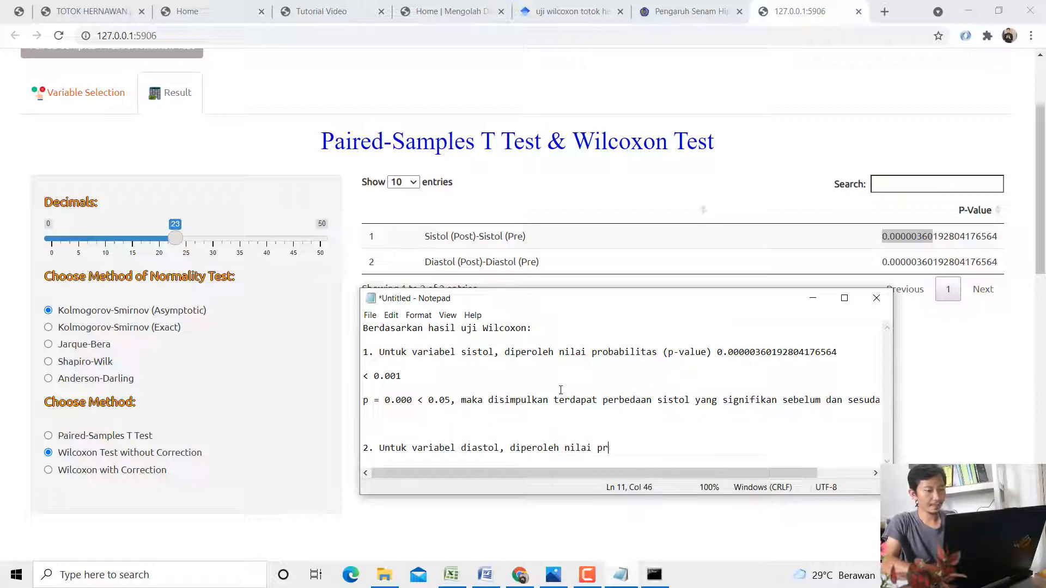
pyautogui.write('obabilitas ')
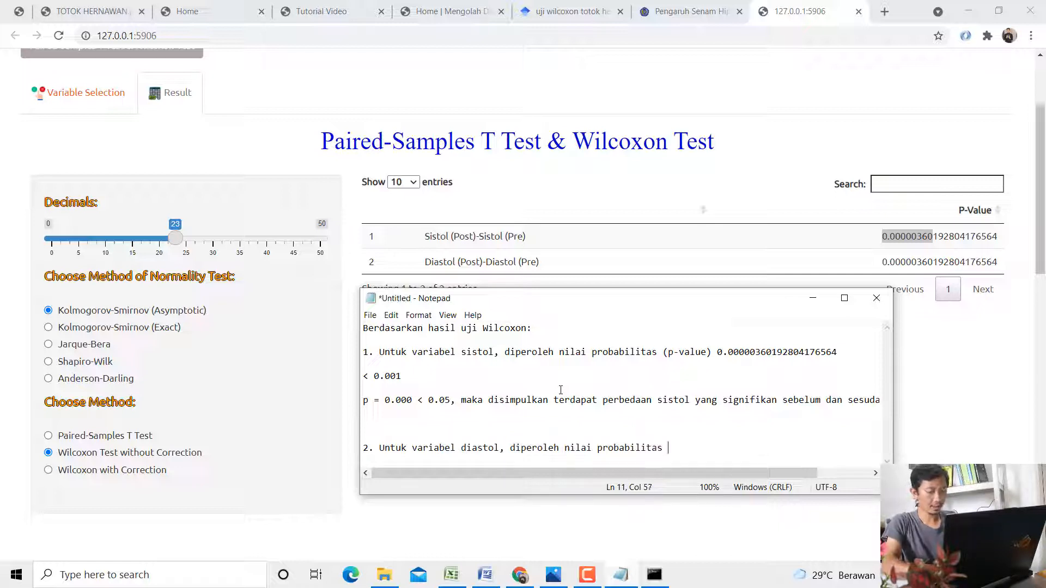
pyautogui.write('(p-value)')
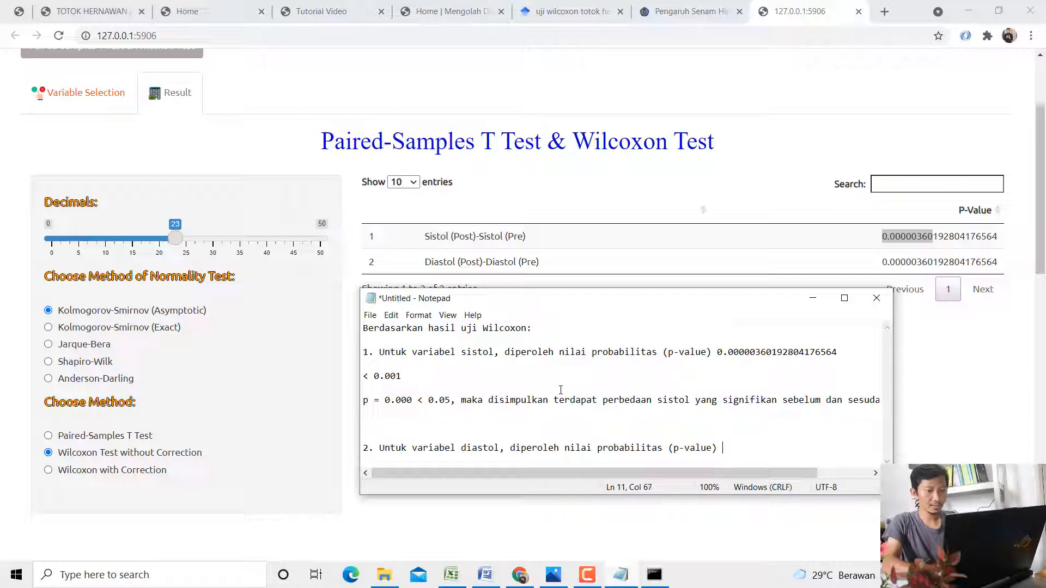
# Copy the Diastol p-value 0.00000360192804176564 from the results table into item 2, append "< 0.05" and start a new line below a blank one
pyautogui.click(886, 263)
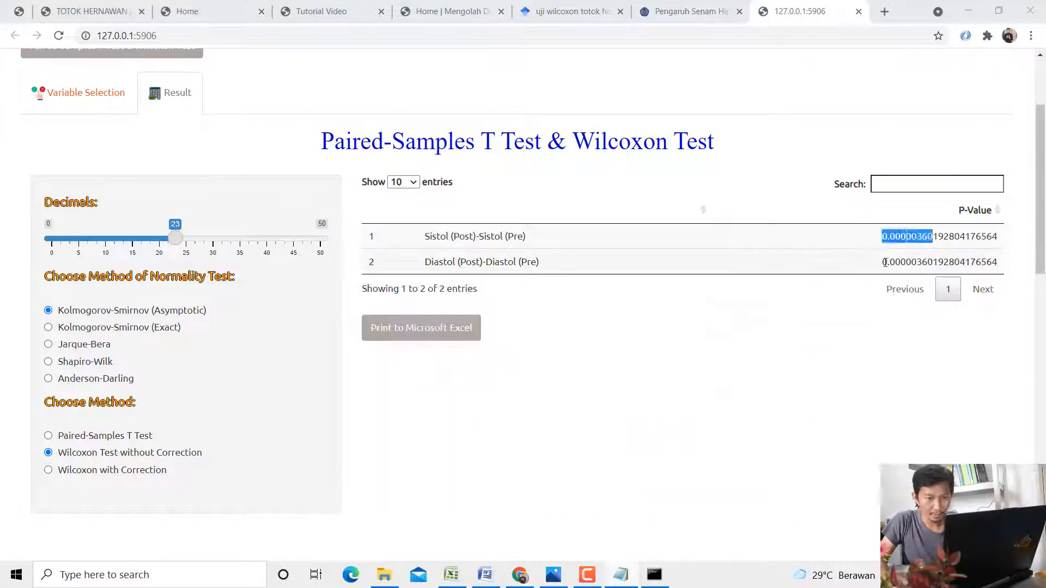
pyautogui.moveTo(883, 264); pyautogui.dragTo(1000, 270)
pyautogui.hotkey('ctrl', 'c')
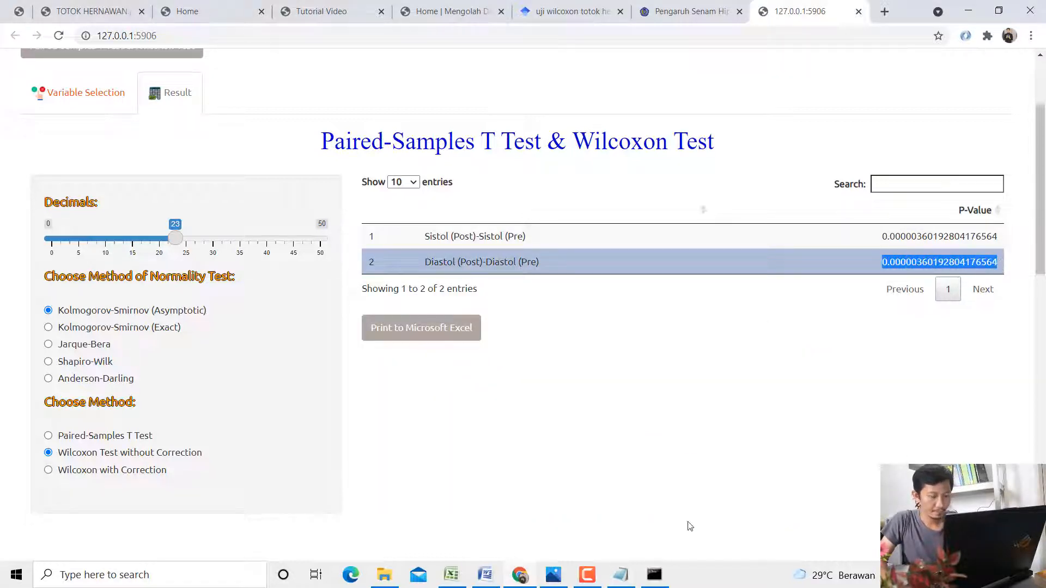
pyautogui.click(628, 574)
pyautogui.hotkey('ctrl', 'v')
pyautogui.write('< ')
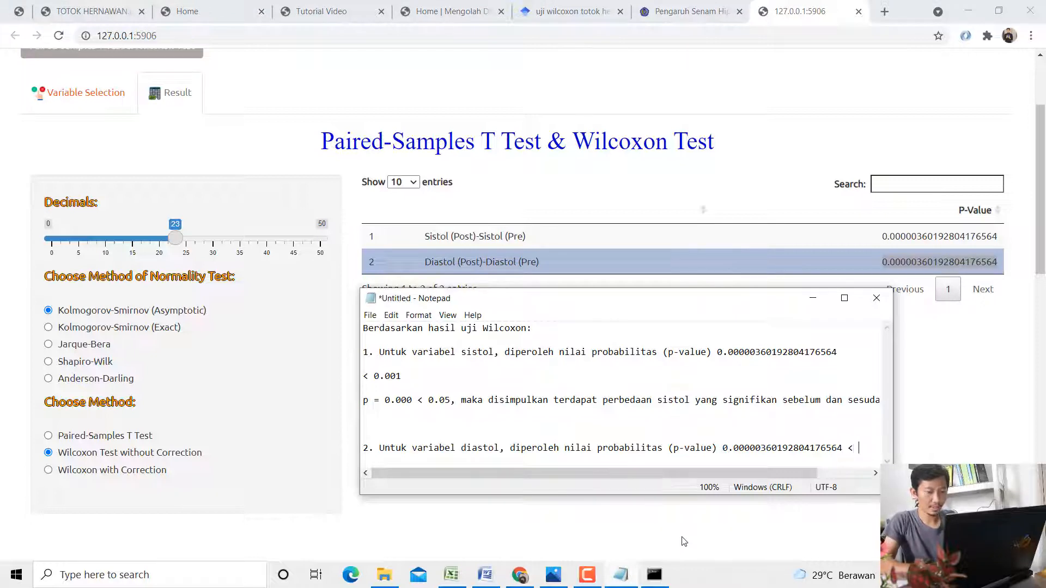
pyautogui.write('0.05')
pyautogui.press('Return')
pyautogui.press('Return')
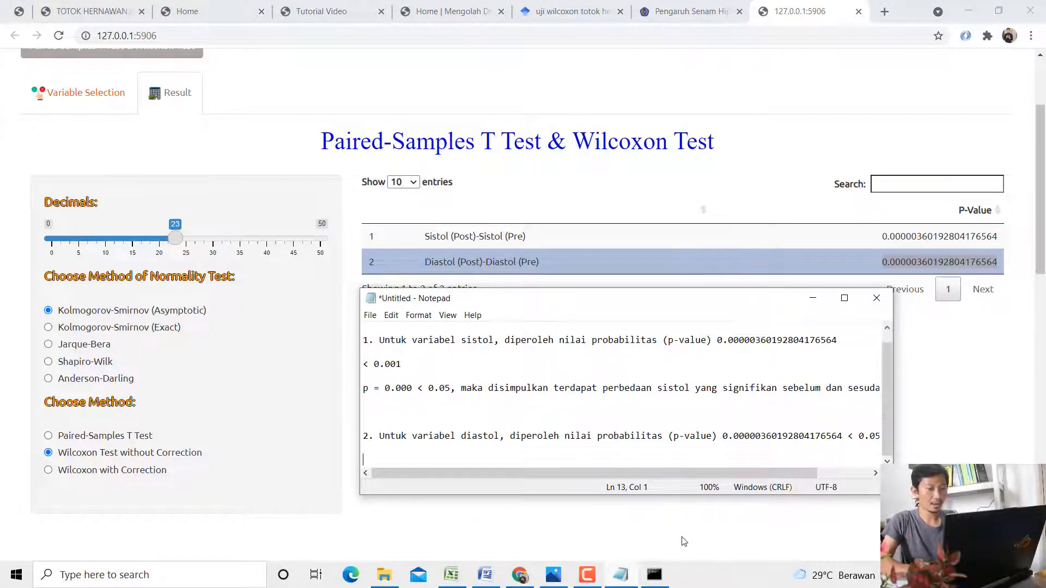
# Write "p = 0.000 < 0.05, maka terdapat perbedaan diastol yang signifikan, sebelum dan sesudah pemberian perlakuansenam" below item 2, followed by three line breaks
pyautogui.write('p = 0.0')
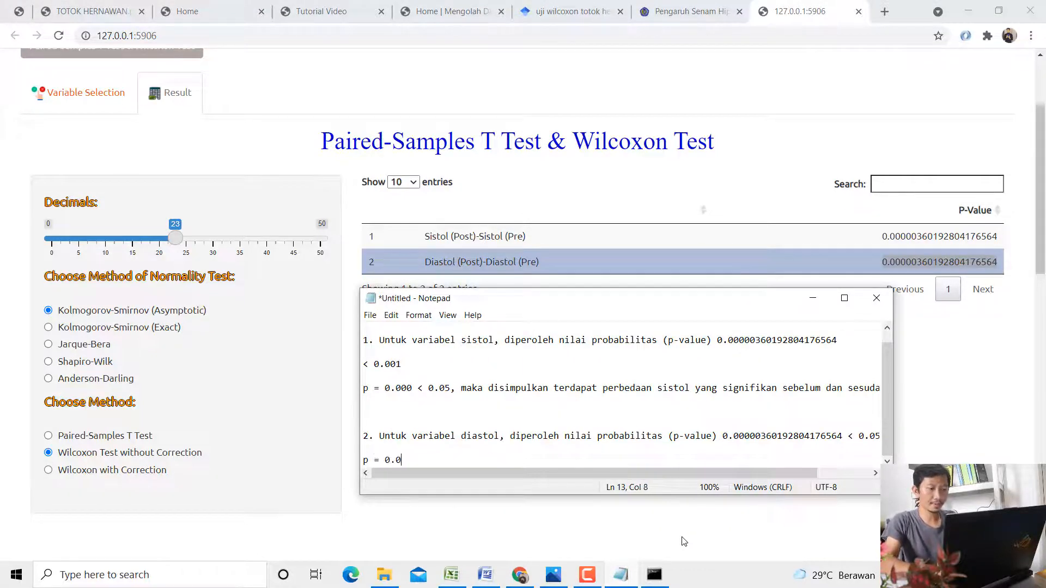
pyautogui.write('00 < 0.05')
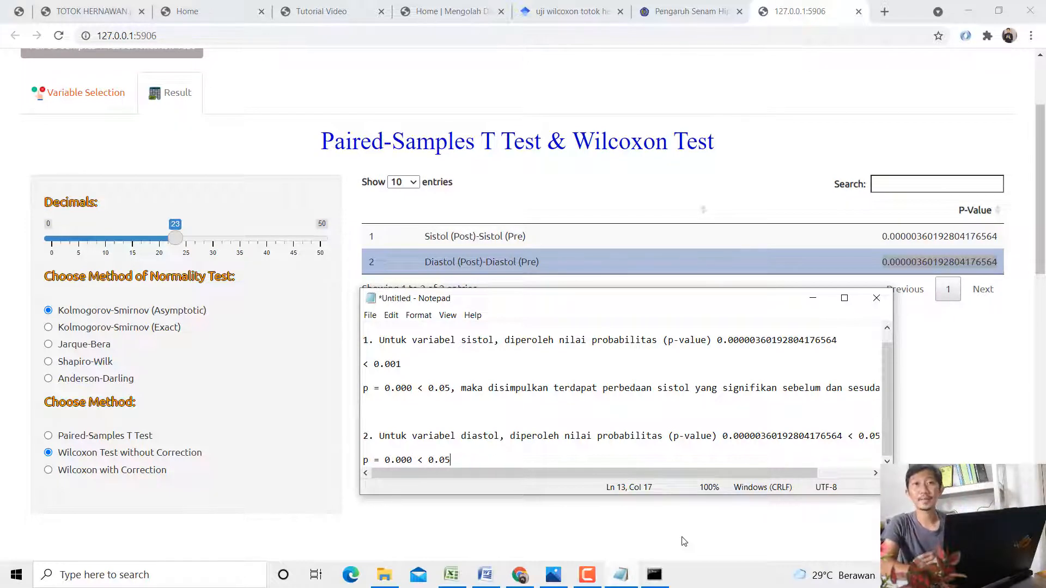
pyautogui.write(', maka ')
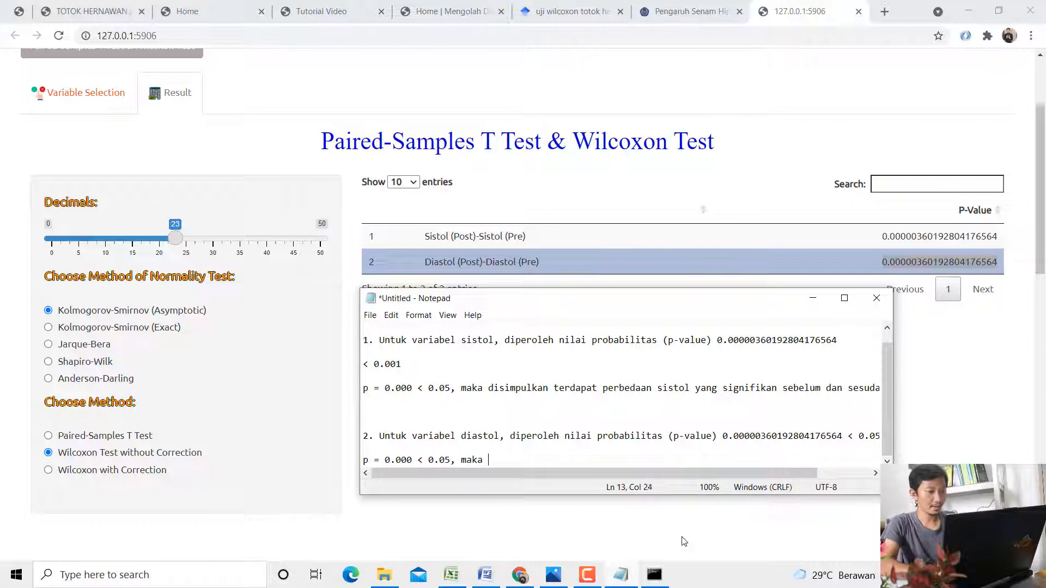
pyautogui.write('terdapat perbed')
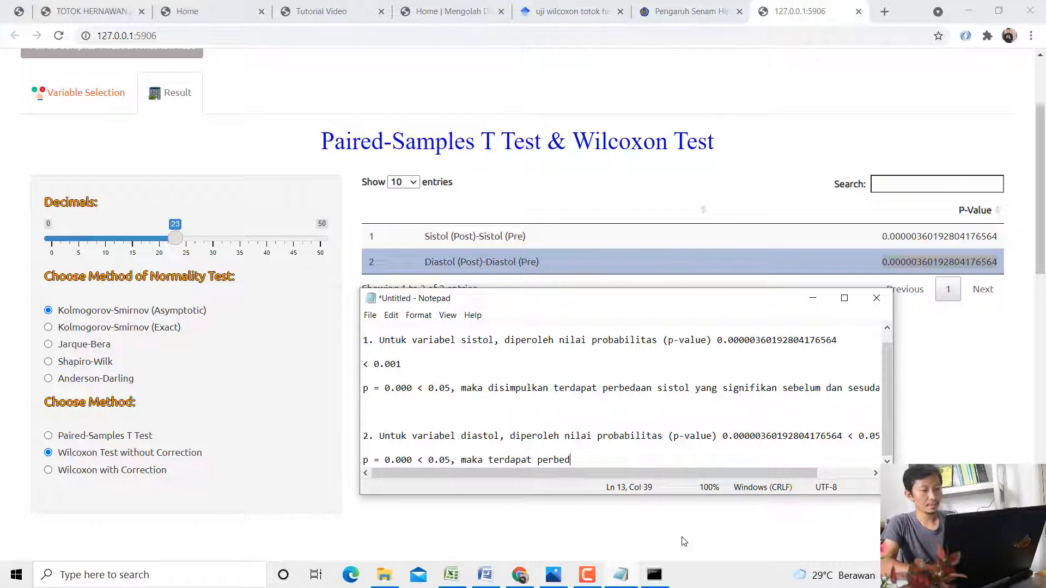
pyautogui.write('aan diastol yan')
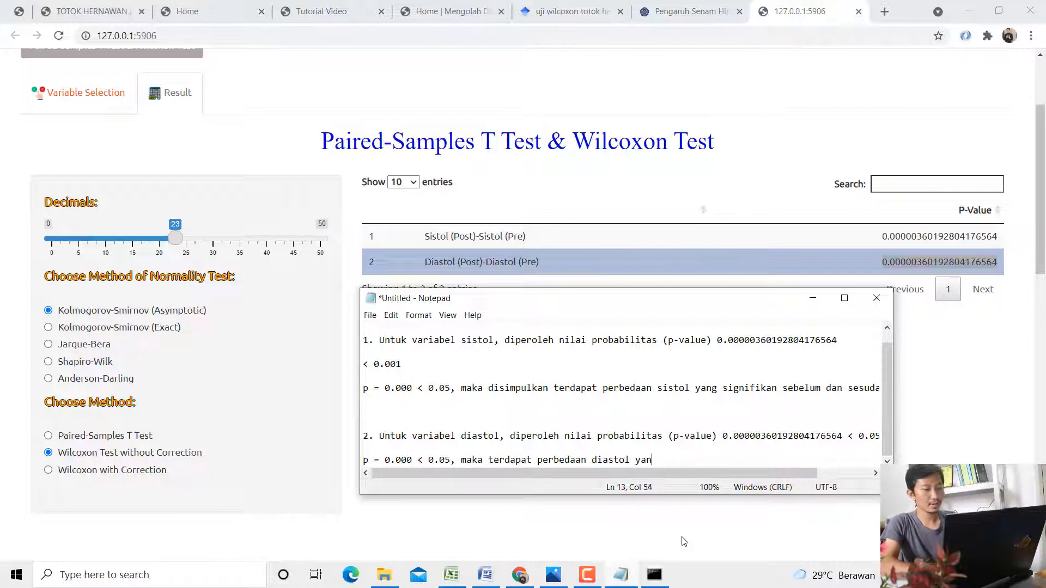
pyautogui.write('g signii')
pyautogui.write('ikan, sebl')
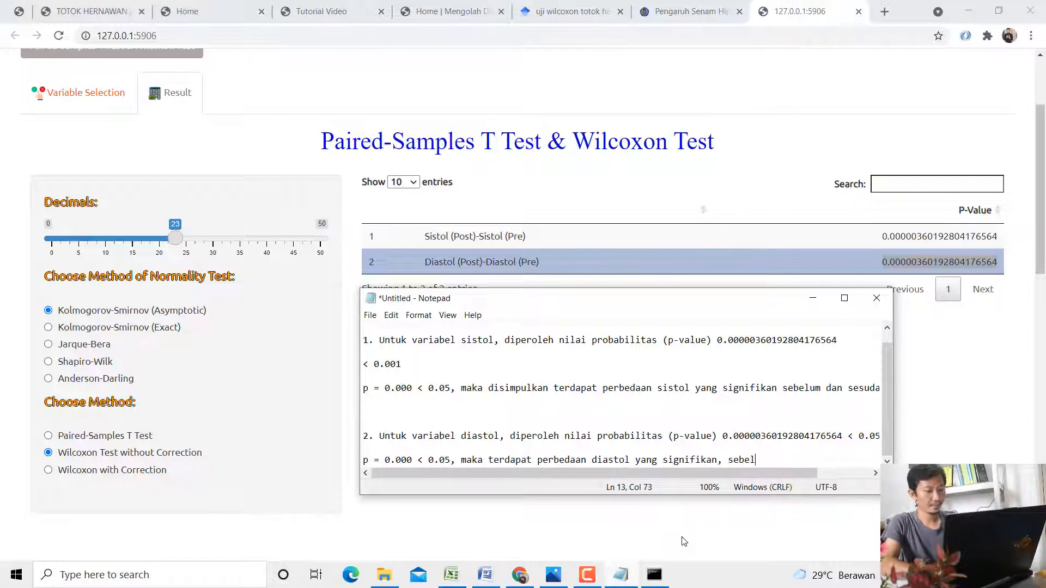
pyautogui.write('um dan sesudah')
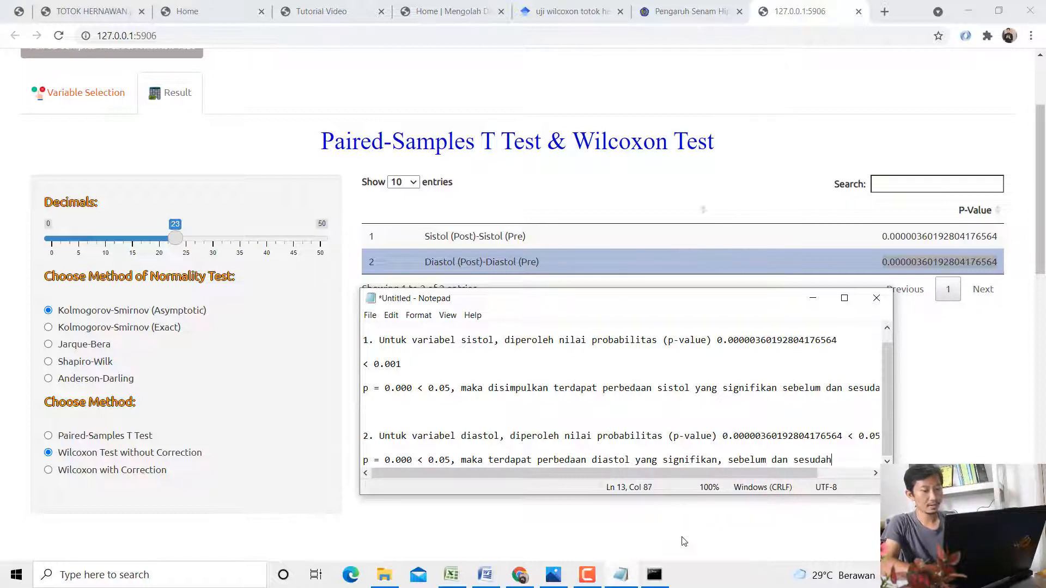
pyautogui.write(' pemberian ')
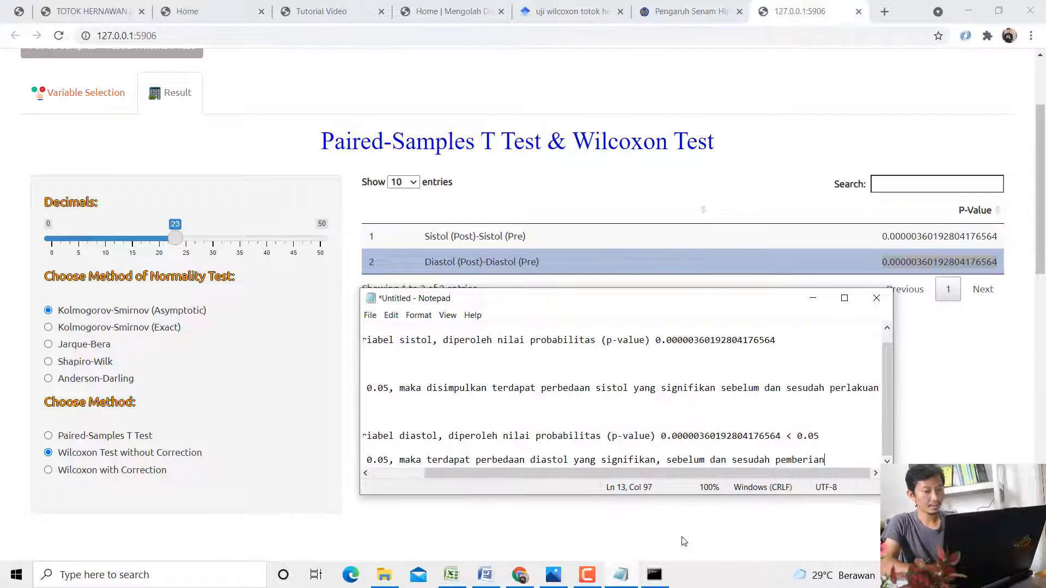
pyautogui.write('perlakuansenam')
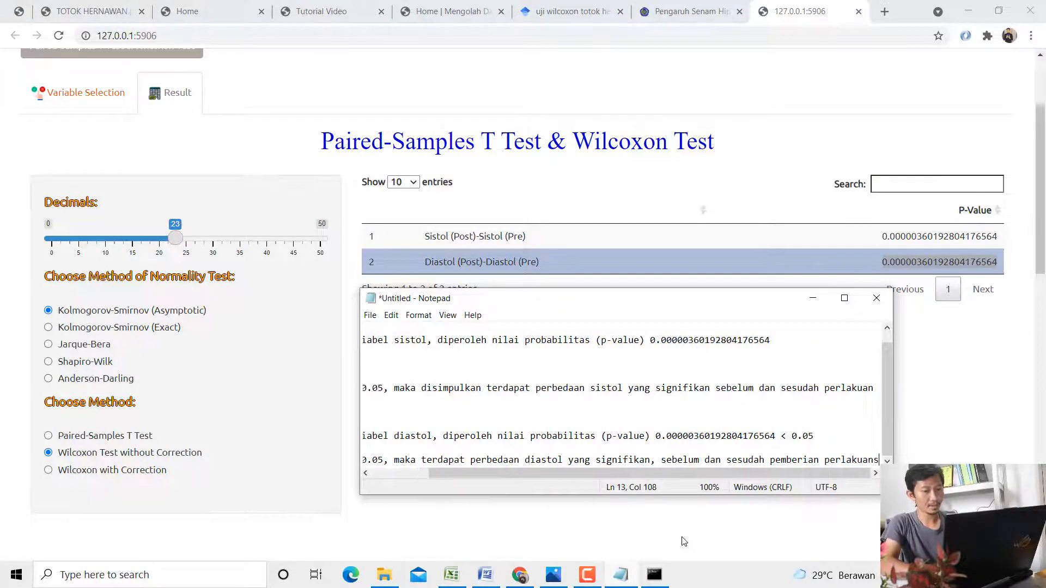
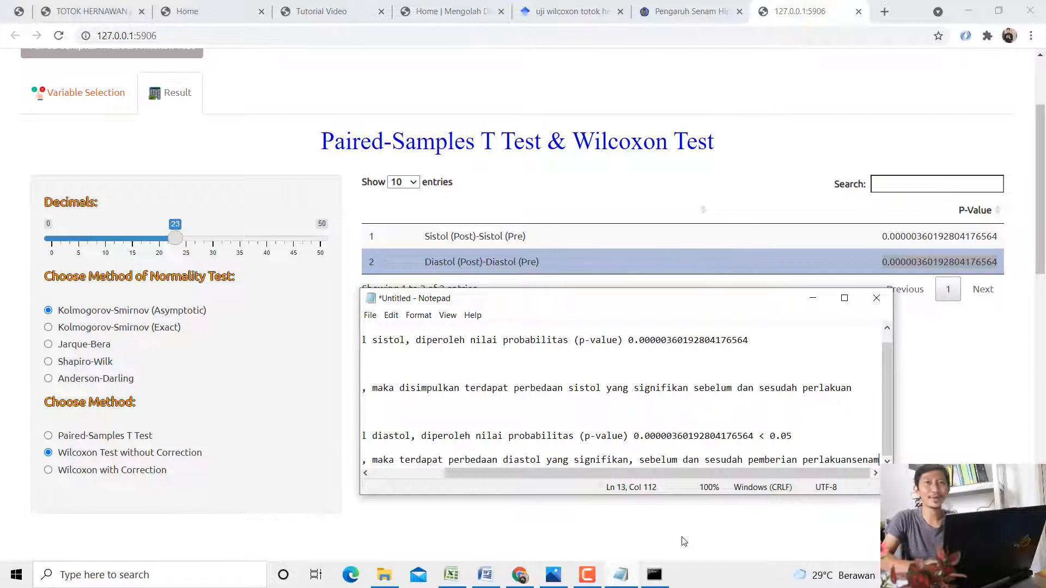
pyautogui.press('Return')
pyautogui.press('Return')
pyautogui.press('Return')
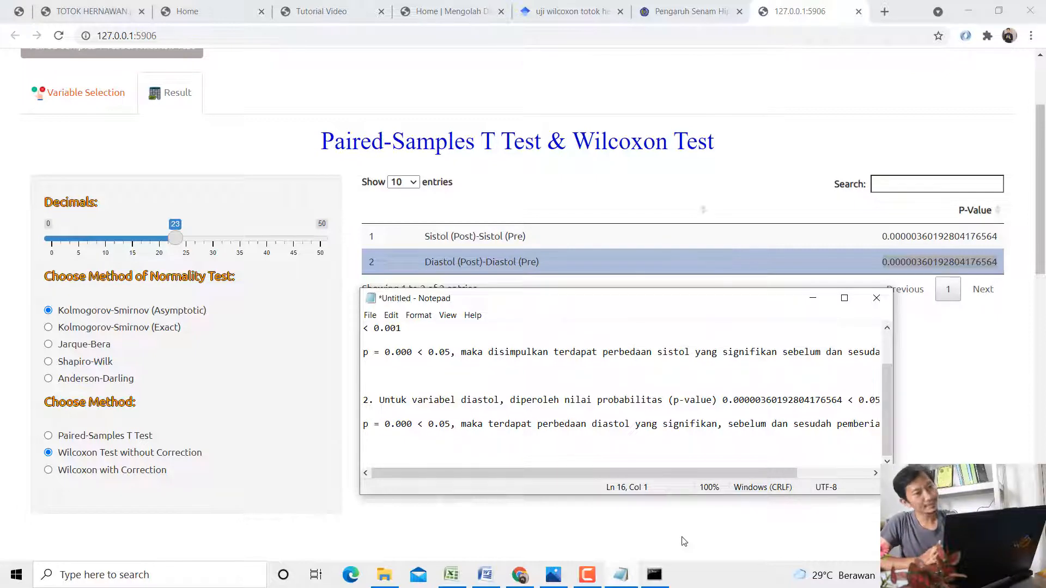
# Switch to SPSS Statistics 17.0 by launching it from the system search, and dismiss its startup dialog to get an empty dataset
pyautogui.click(684, 540)
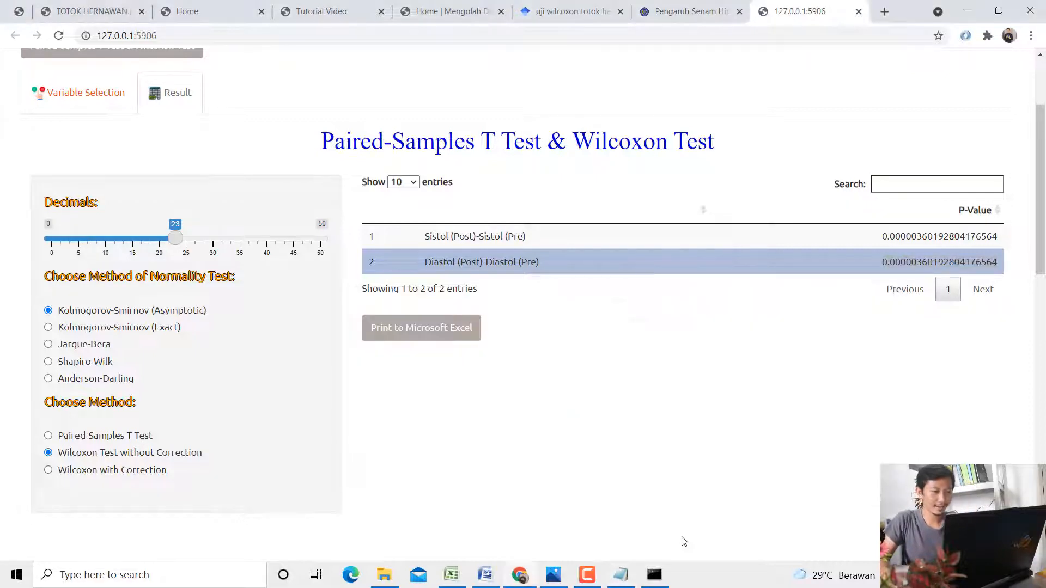
pyautogui.press('super')
pyautogui.write('spss')
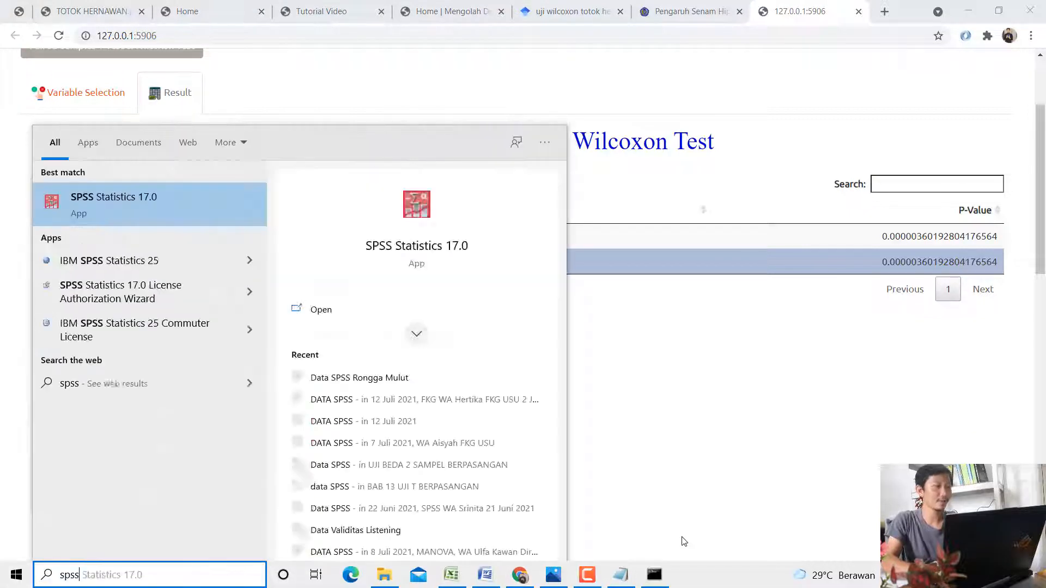
pyautogui.press('Return')
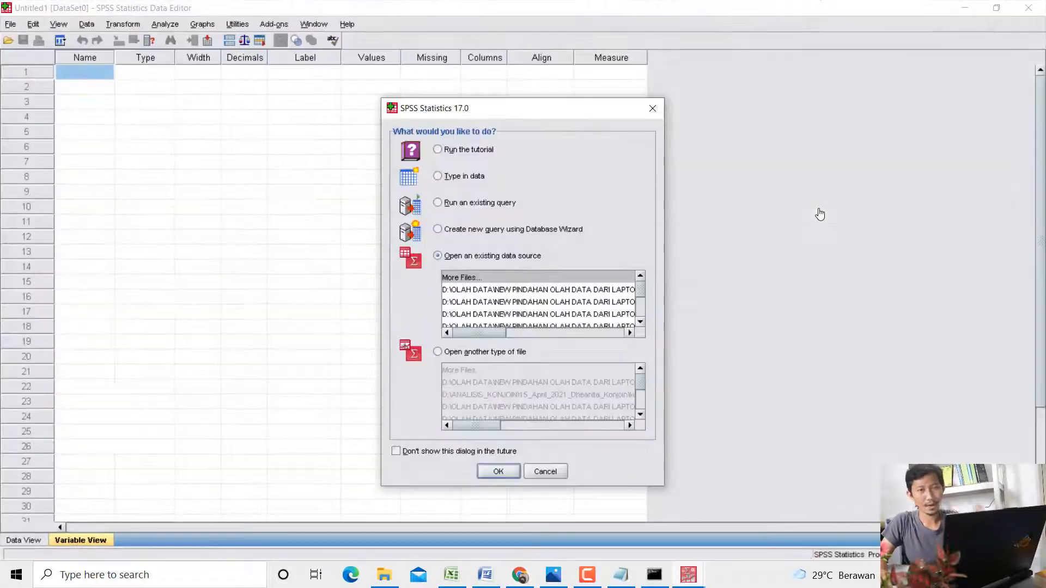
pyautogui.click(546, 472)
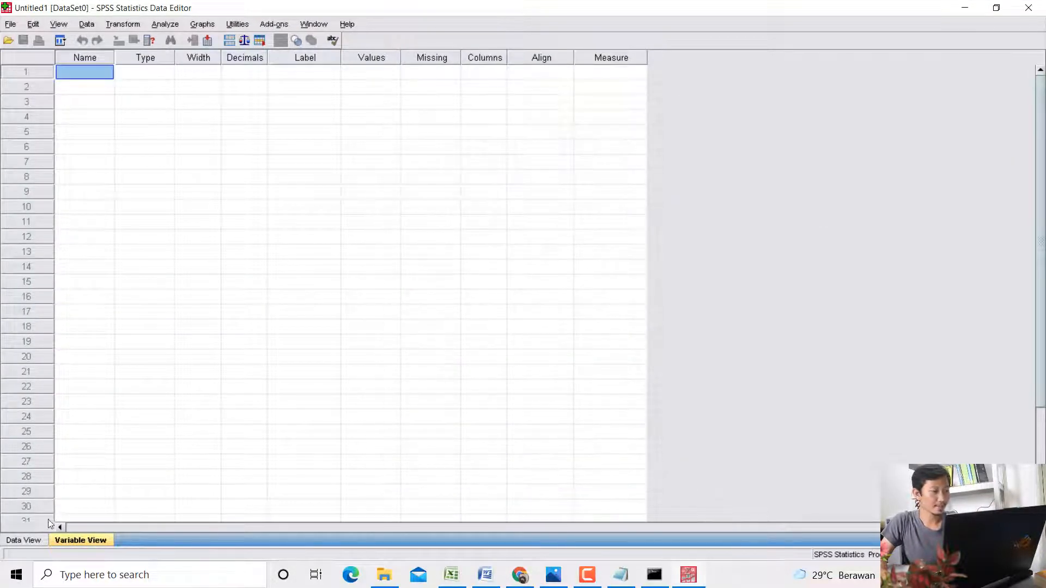
# Copy the Sistol and Diastol pre/post values of all 28 respondents (M10:P37) from the Contoh Data Excel workbook into the empty SPSS data sheet
pyautogui.click(32, 537)
pyautogui.click(451, 574)
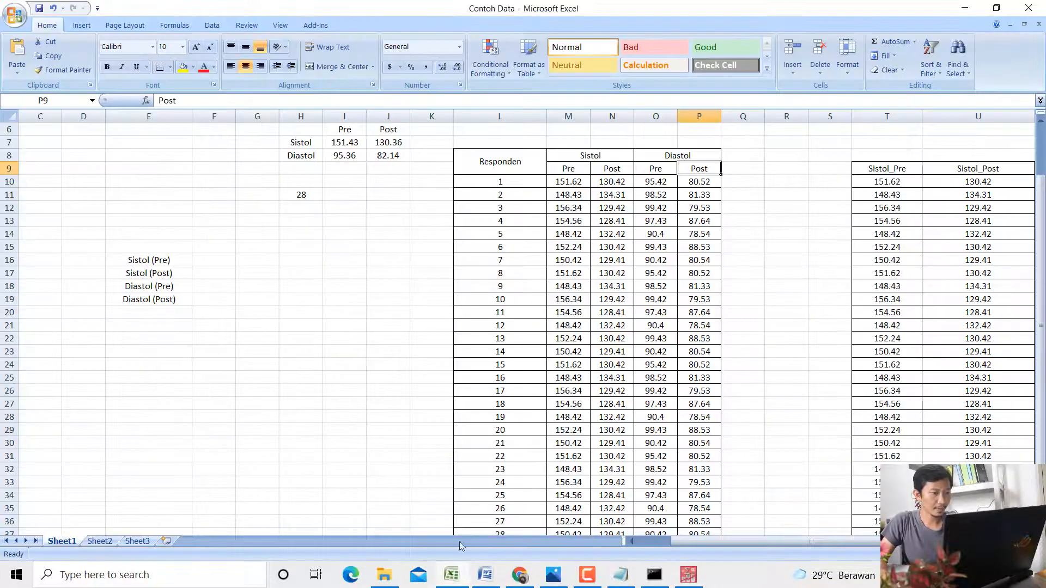
pyautogui.moveTo(568, 181); pyautogui.dragTo(697, 496)
pyautogui.hotkey('ctrl', 'c')
pyautogui.hotkey('alt', 'Tab')
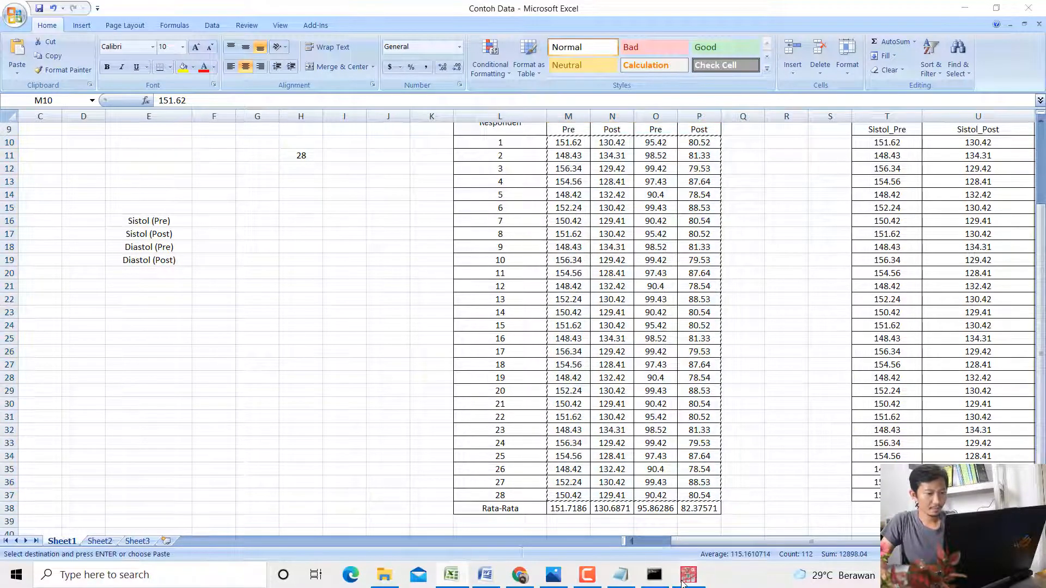
pyautogui.hotkey('ctrl', 'v')
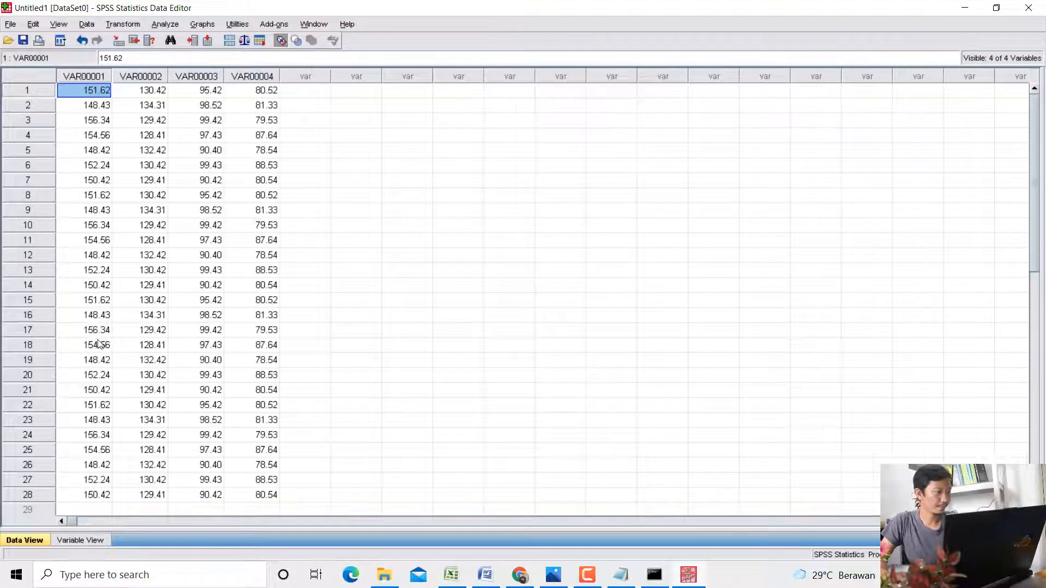
# Name the first three variables Sistol_Pre, Sisto_Post and Diastol_Pre in the variable definitions
pyautogui.click(80, 540)
pyautogui.write('Si')
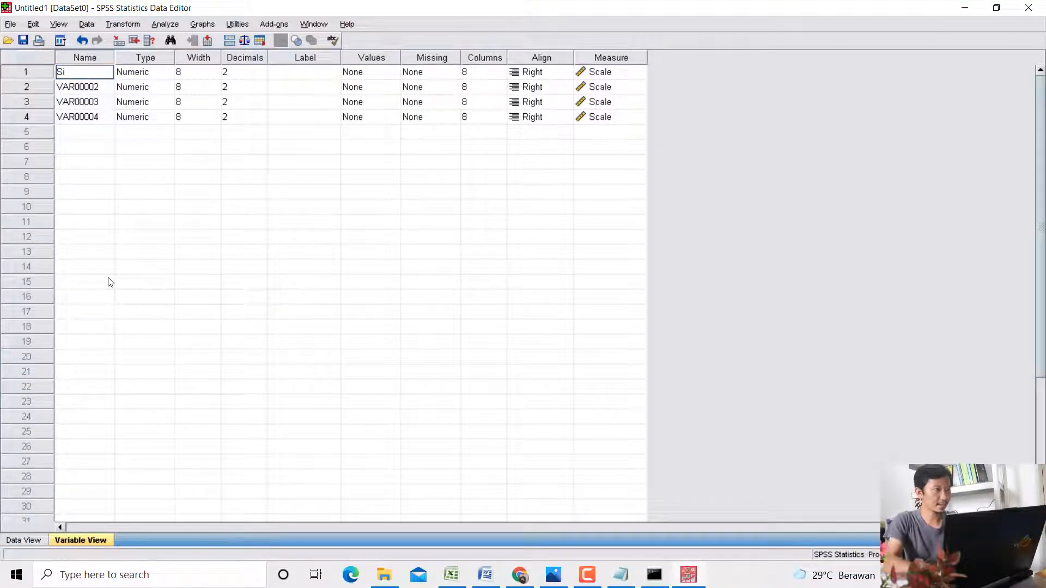
pyautogui.write('stol_Pre')
pyautogui.press('Return')
pyautogui.write('S')
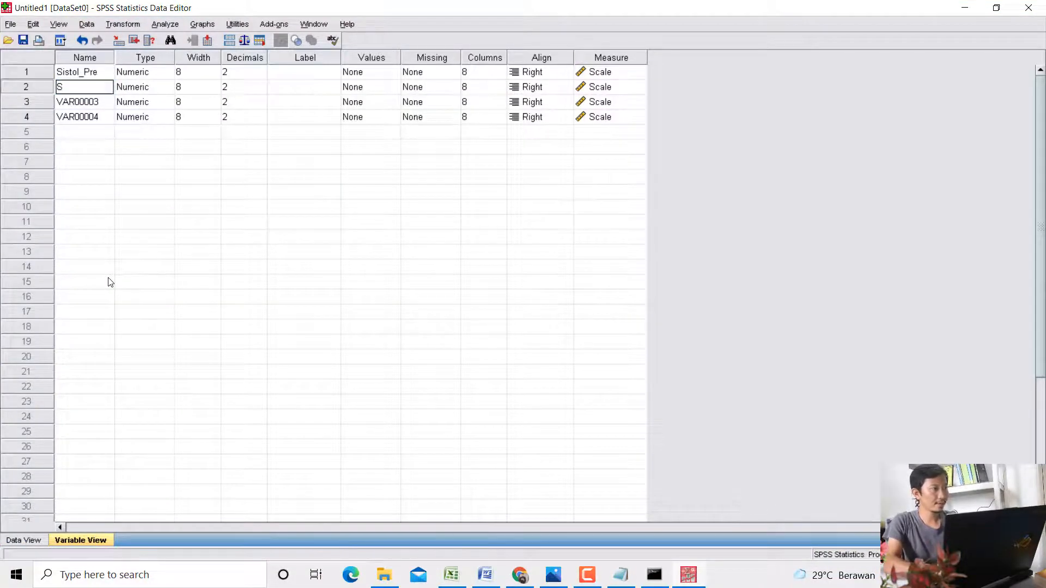
pyautogui.write('isto_Pos')
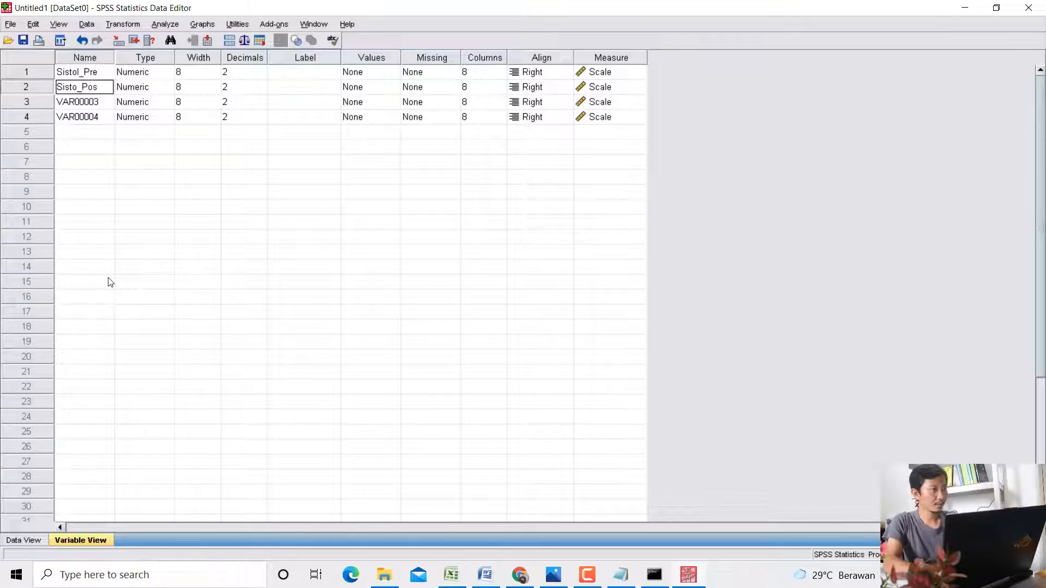
pyautogui.write('t')
pyautogui.press('Return')
pyautogui.write('Diasto')
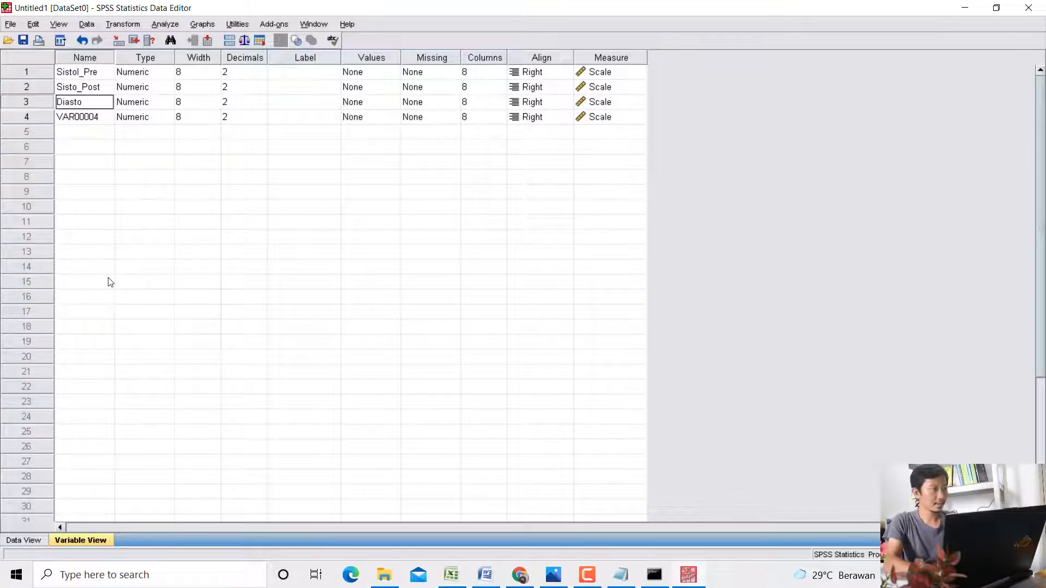
pyautogui.write('l_Pre')
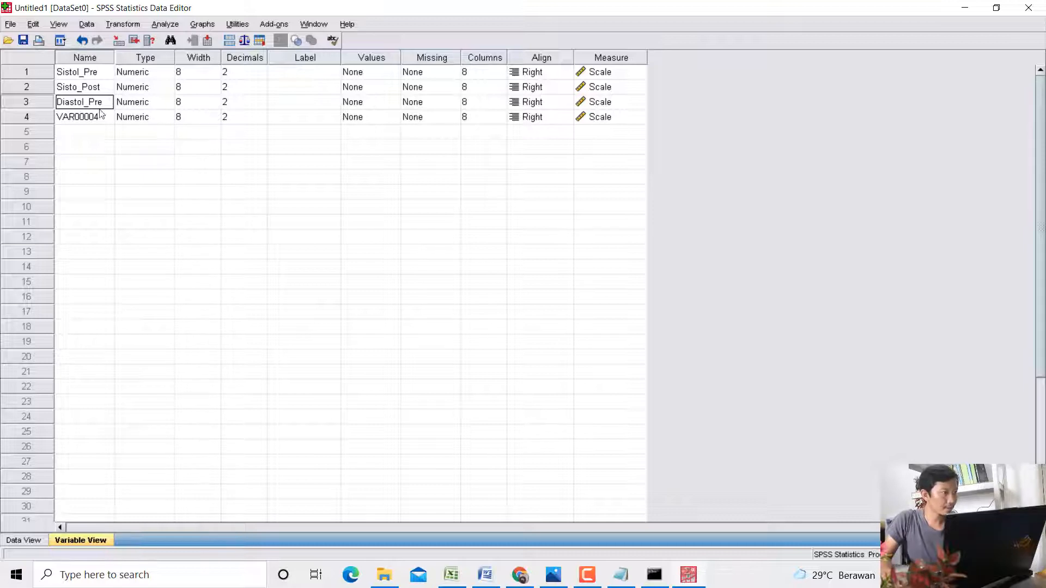
# Correct the spelling of the second variable's name to Sistol_Post
pyautogui.click(75, 91)
pyautogui.doubleClick(77, 89)
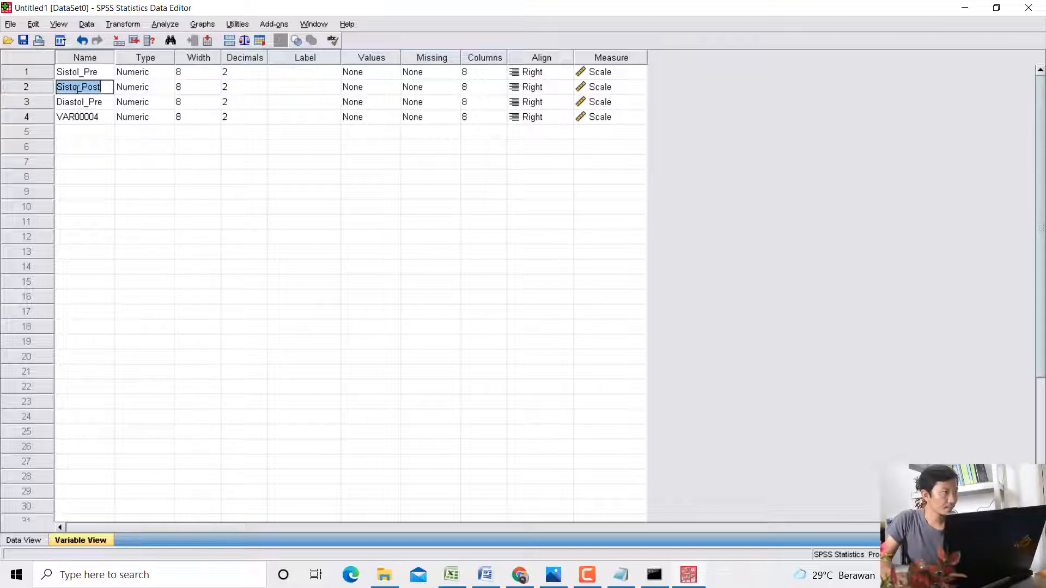
pyautogui.click(78, 88)
pyautogui.write('l')
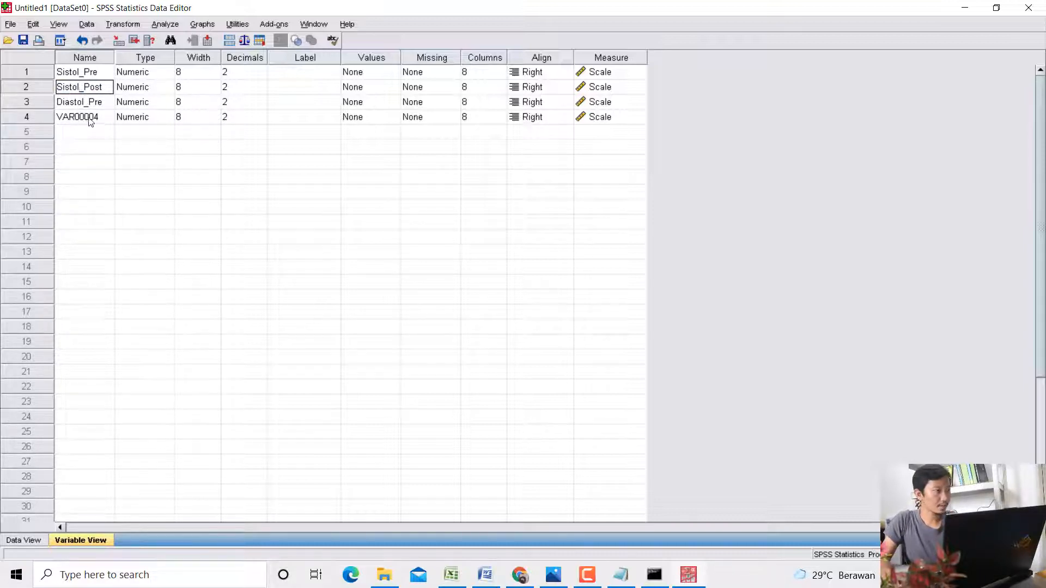
# Name the fourth variable Diastol_Post and return to the data sheet
pyautogui.click(90, 120)
pyautogui.write('Diastol_')
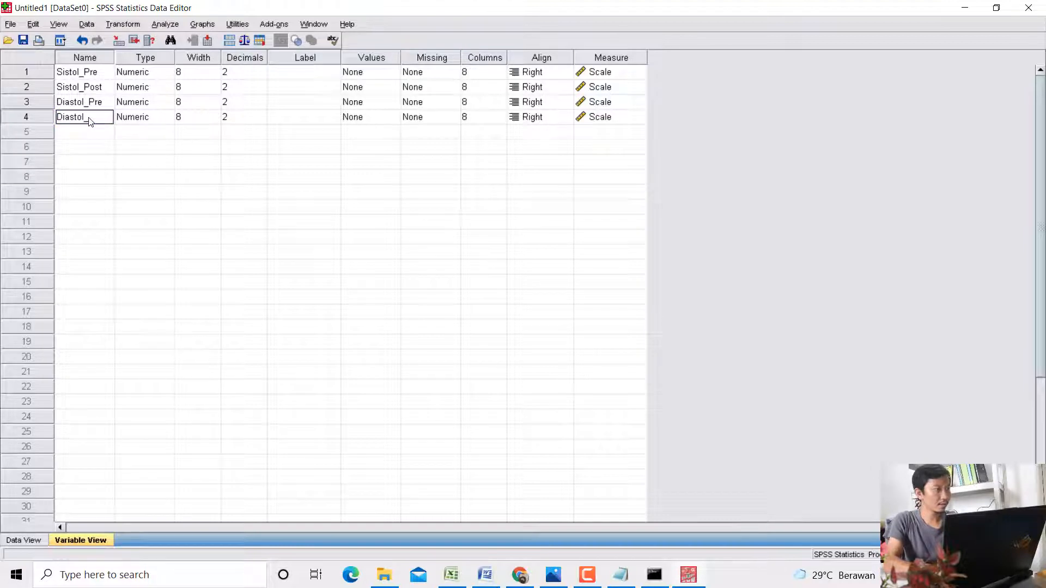
pyautogui.write('Post')
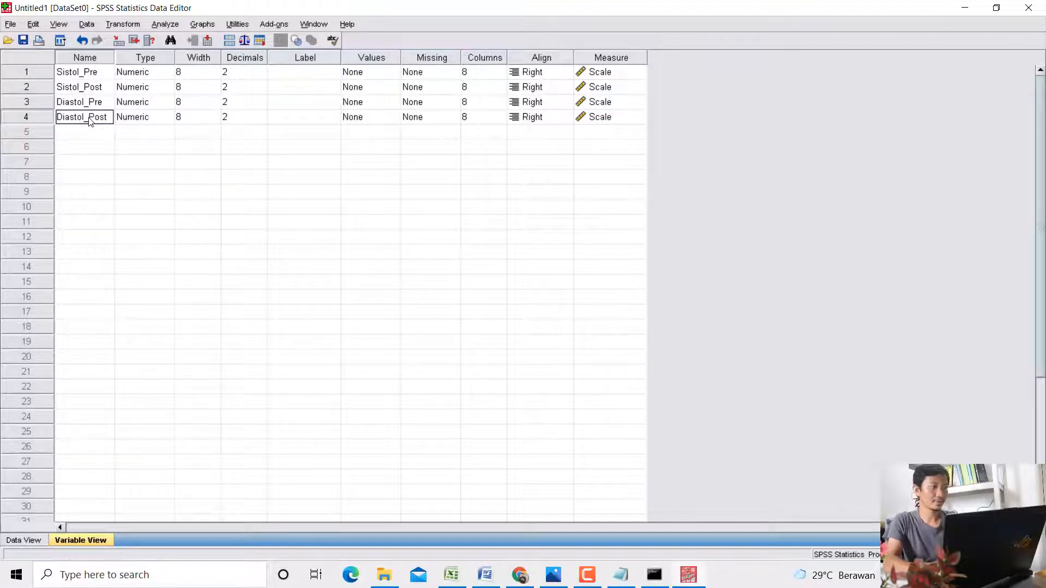
pyautogui.click(20, 540)
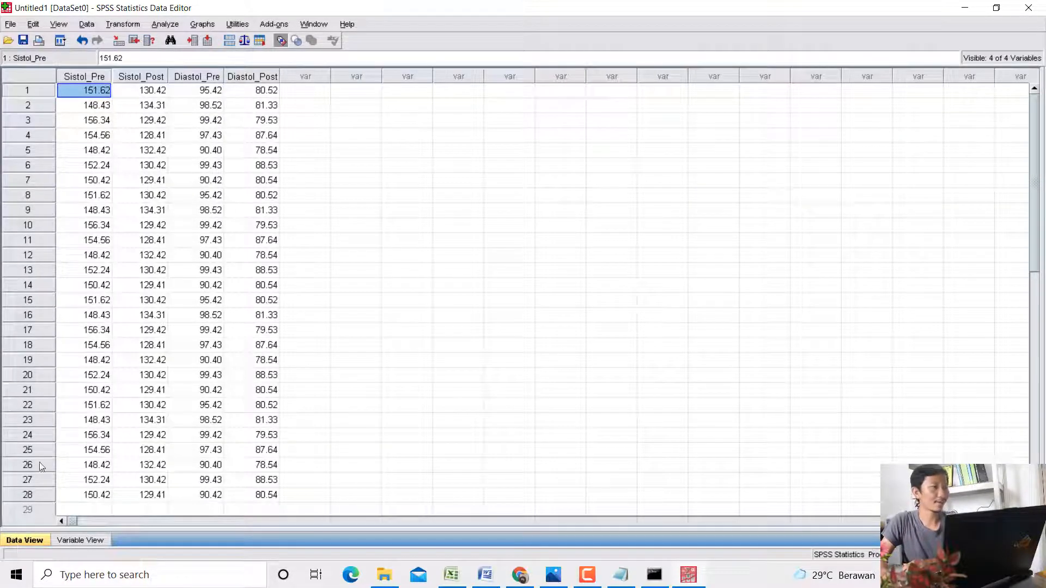
# Set up a nonparametric two-related-samples test with Sistol_Post and Sistol_Pre as the first test pair
pyautogui.click(165, 24)
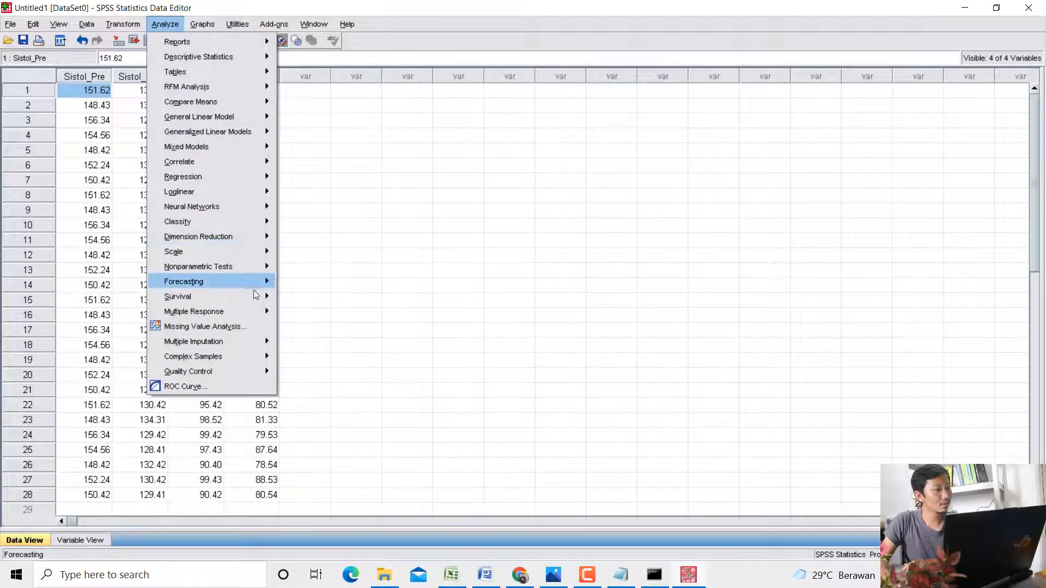
pyautogui.moveTo(261, 266)
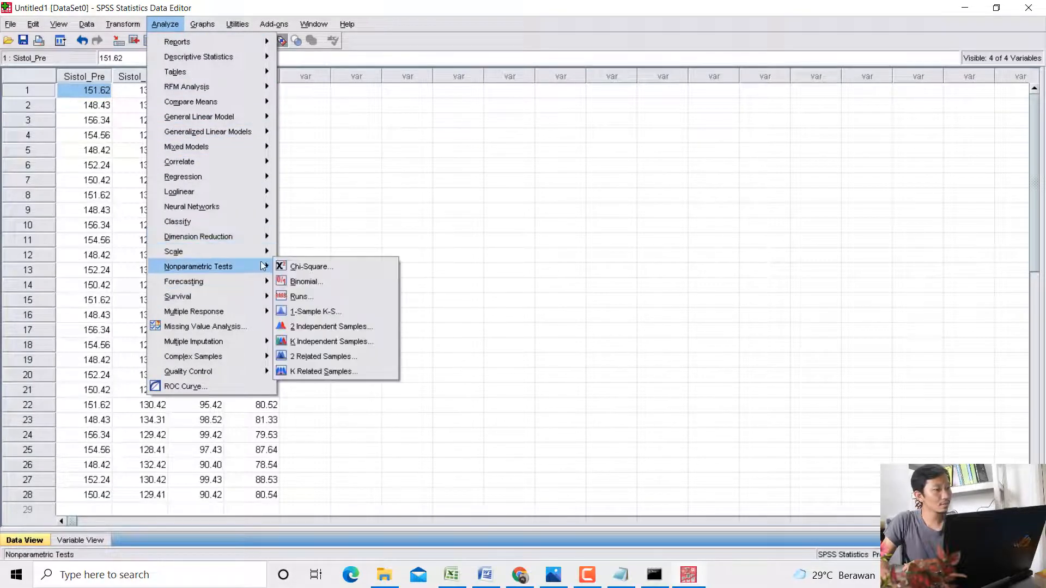
pyautogui.click(332, 355)
pyautogui.click(409, 241)
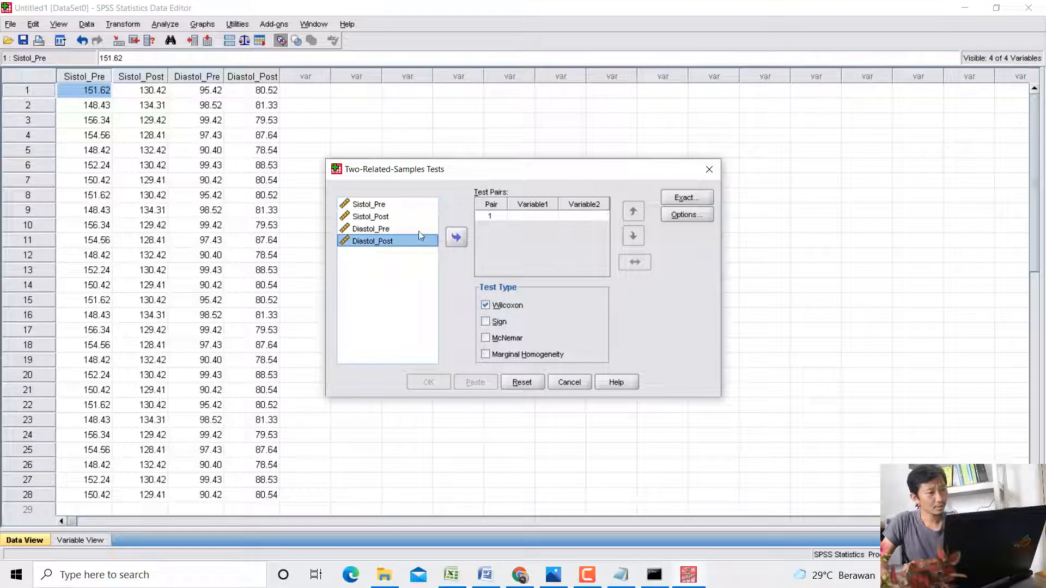
pyautogui.click(411, 230)
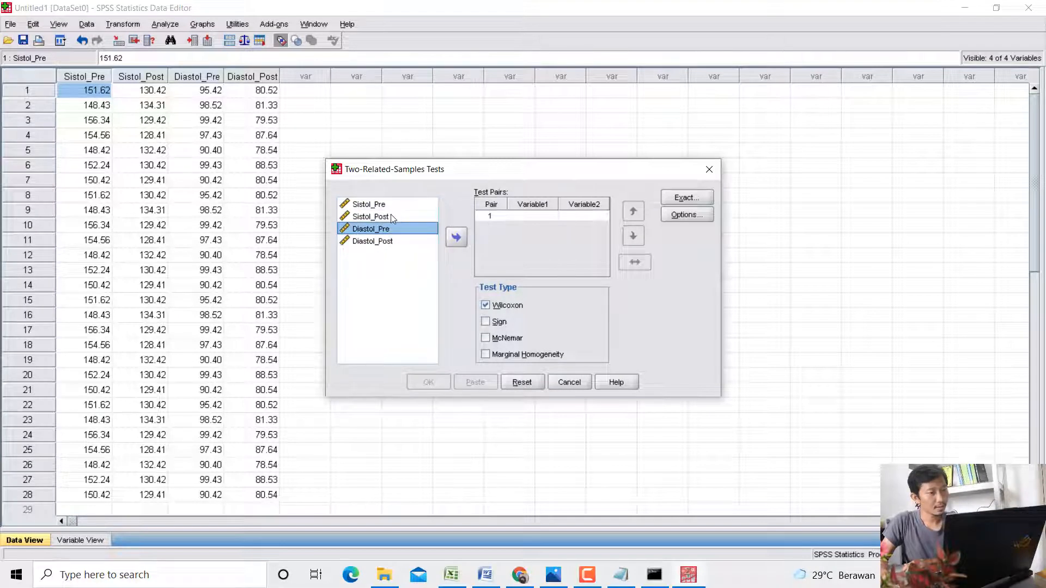
pyautogui.click(389, 213)
pyautogui.click(451, 241)
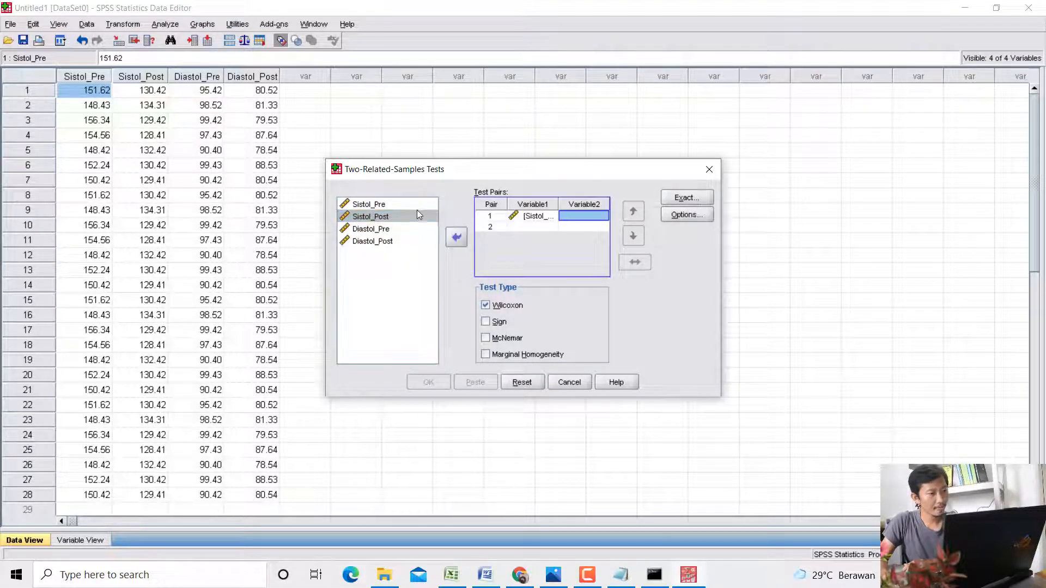
pyautogui.click(416, 208)
pyautogui.click(456, 237)
# Add Diastol_Post and Diastol_Pre as the second test pair, run the Wilcoxon test and select its Test Statistics table
pyautogui.click(400, 241)
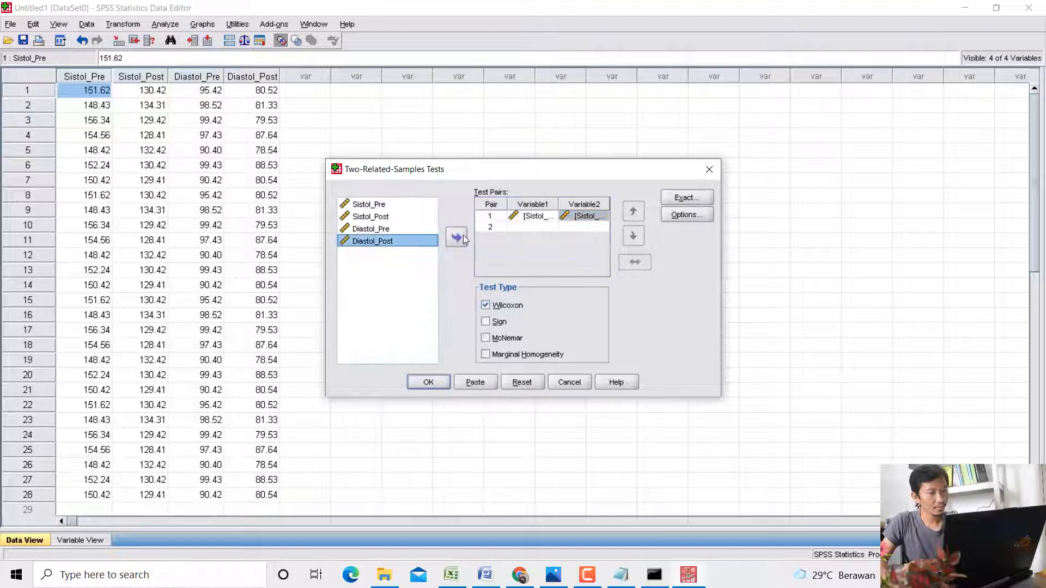
pyautogui.click(462, 237)
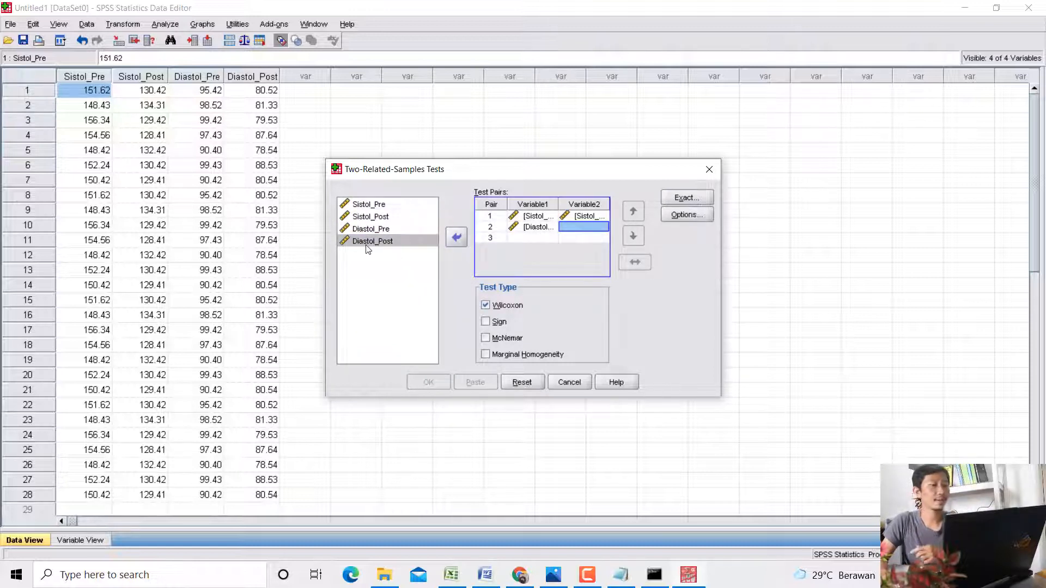
pyautogui.click(371, 231)
pyautogui.click(456, 237)
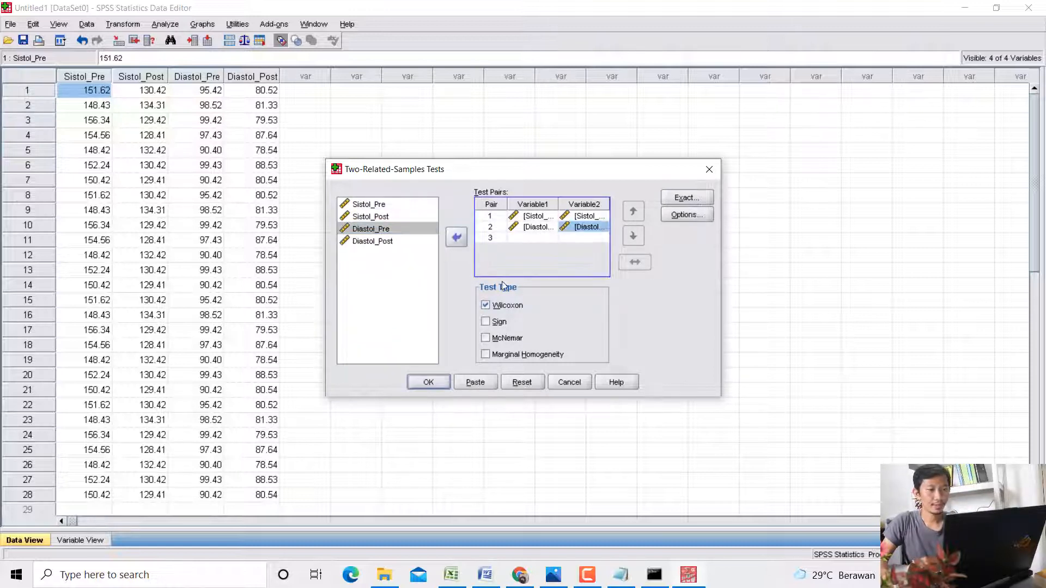
pyautogui.click(428, 383)
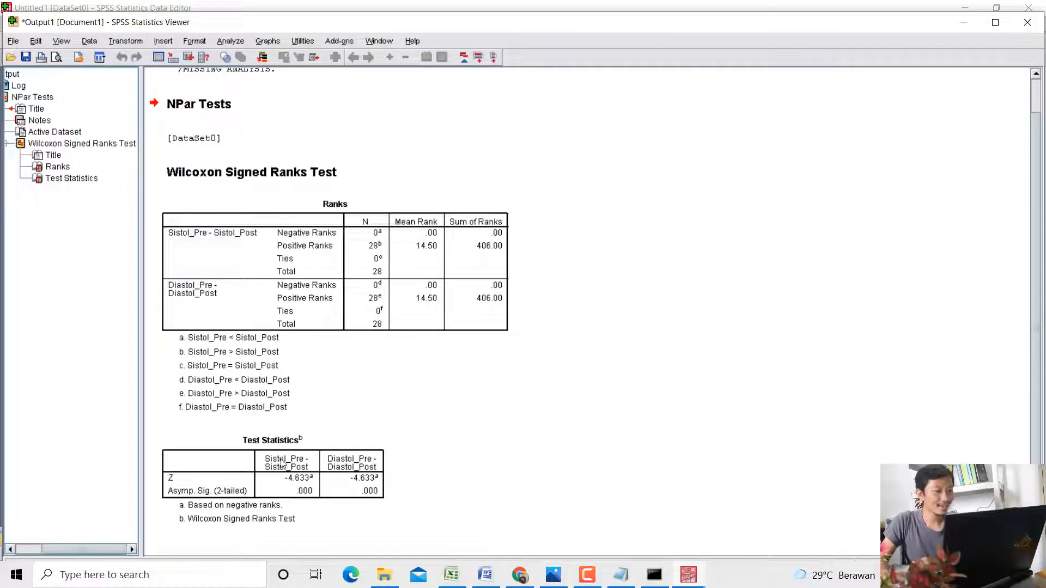
pyautogui.click(288, 478)
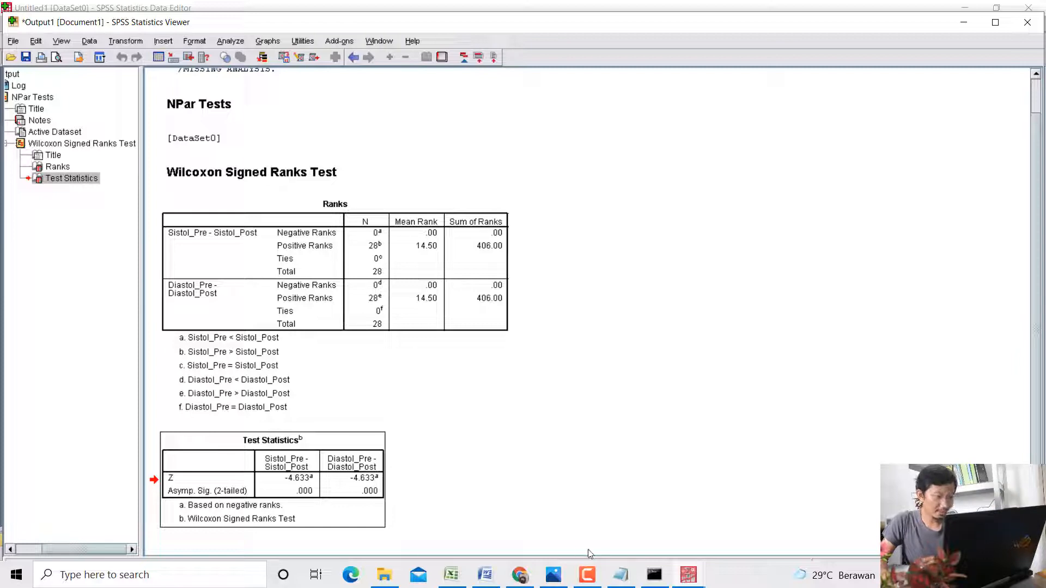
# Copy the Sistol p-value from the STATCAL results in Chrome over the existing Notepad text and label it "(STATCAL) SISTOL"
pyautogui.click(519, 575)
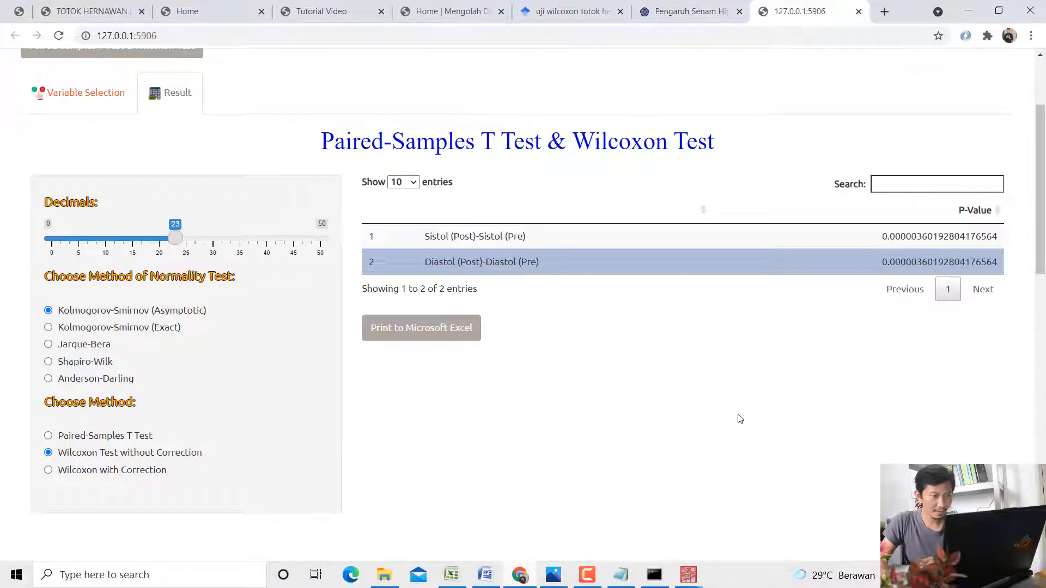
pyautogui.moveTo(883, 241); pyautogui.dragTo(978, 260)
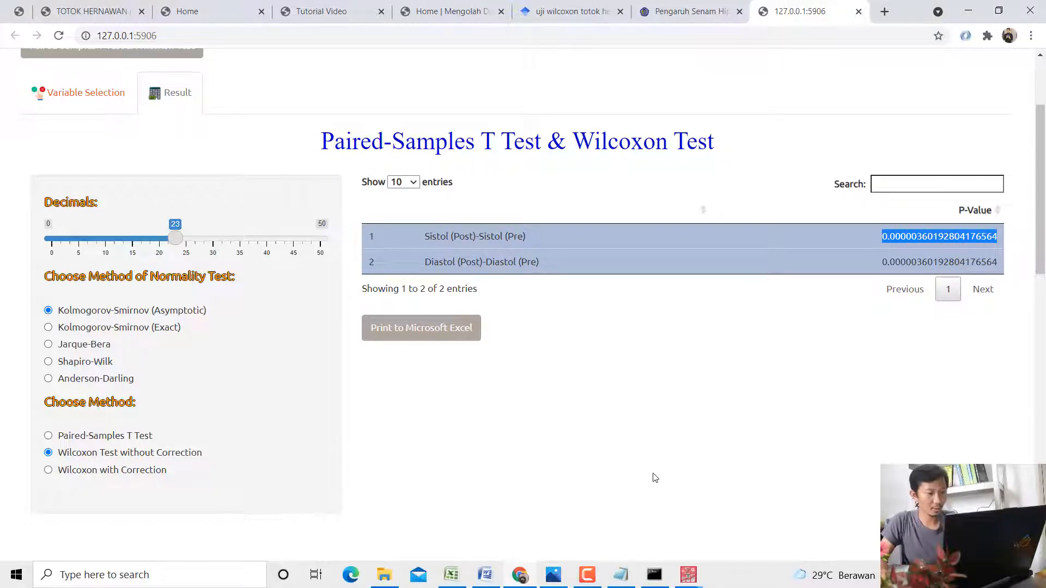
pyautogui.click(620, 575)
pyautogui.hotkey('ctrl', 'a')
pyautogui.hotkey('ctrl', 'v')
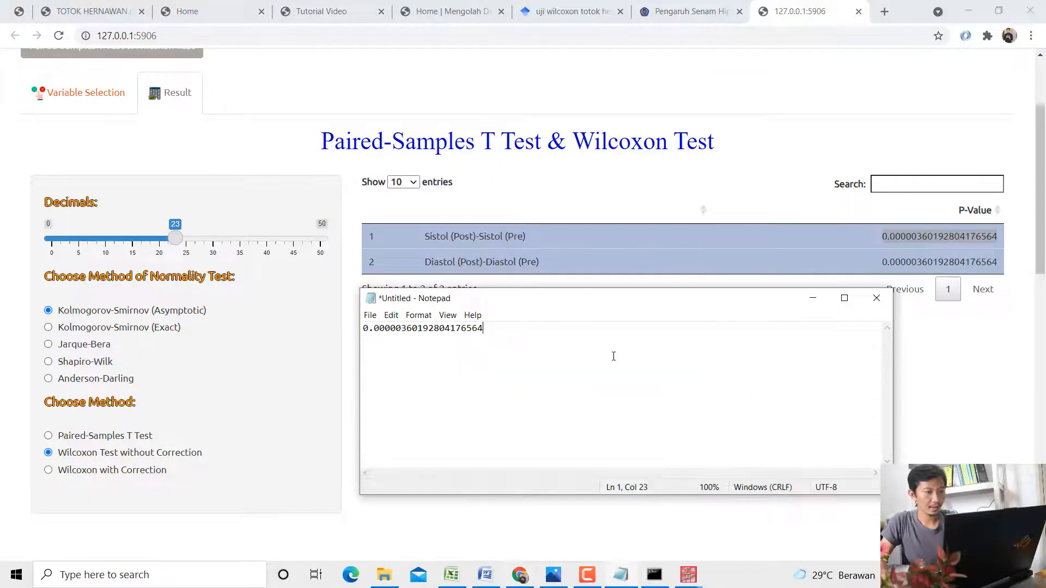
pyautogui.write('(STATCAL')
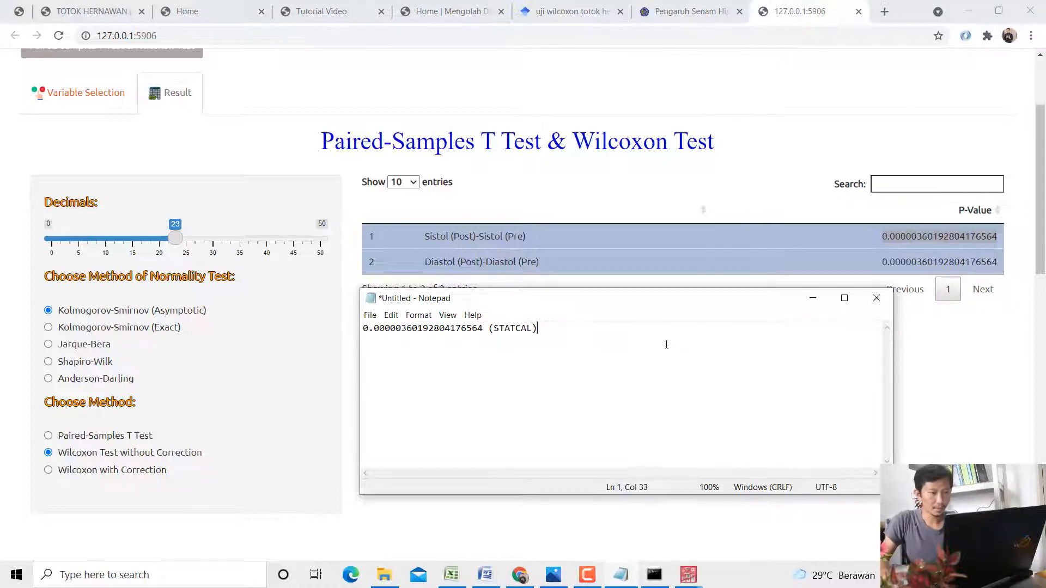
pyautogui.write(') SISTOL')
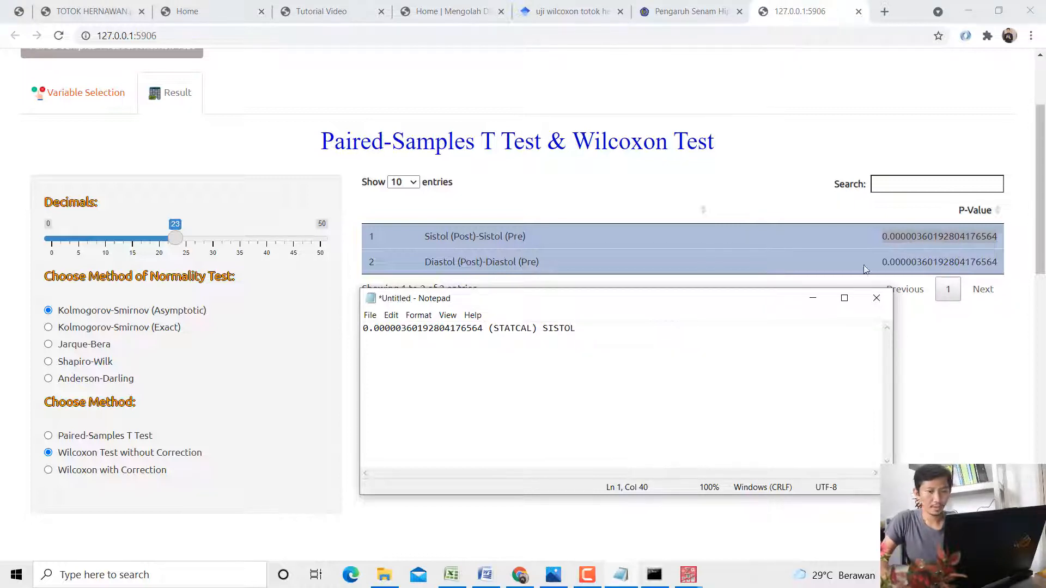
# Copy the Diastol p-value from the STATCAL results onto a second Notepad line and label it "(STATCAL) DIASTOL"
pyautogui.click(998, 364)
pyautogui.moveTo(882, 262); pyautogui.dragTo(1001, 266)
pyautogui.hotkey('ctrl', 'c')
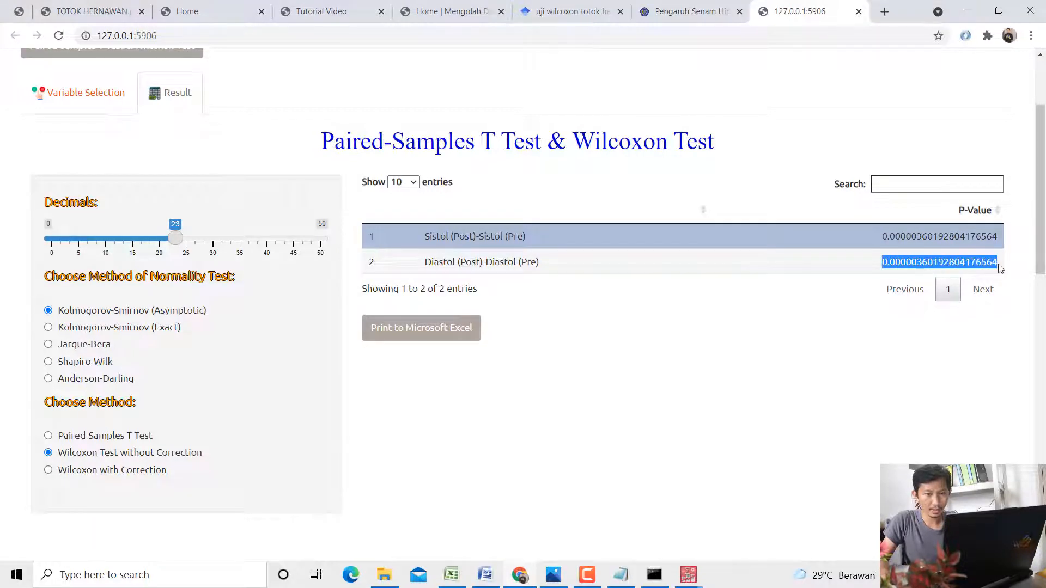
pyautogui.click(627, 569)
pyautogui.press('Return')
pyautogui.hotkey('ctrl', 'v')
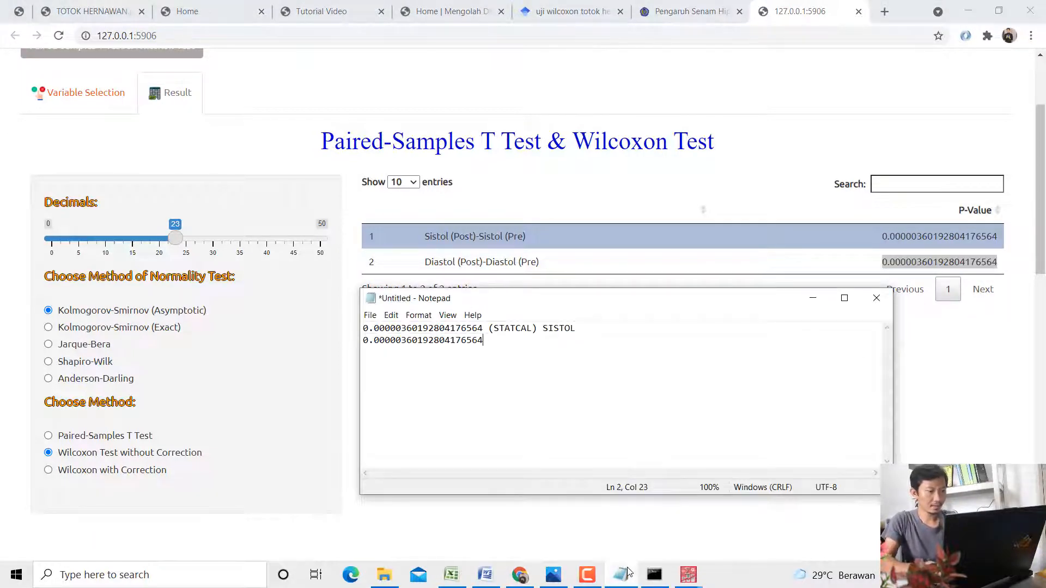
pyautogui.write('(STATCAL)')
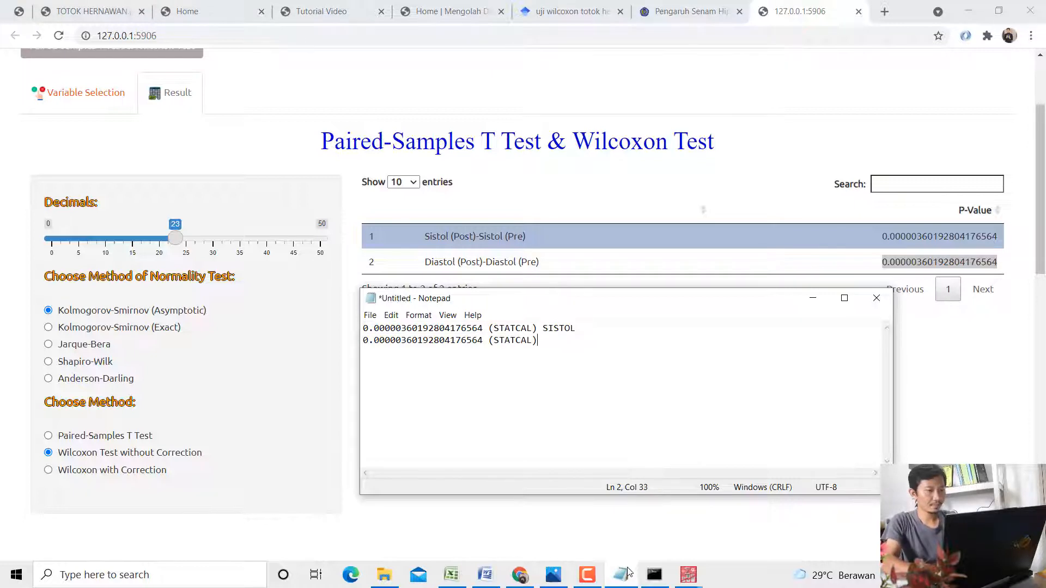
pyautogui.write(' DIASTOL')
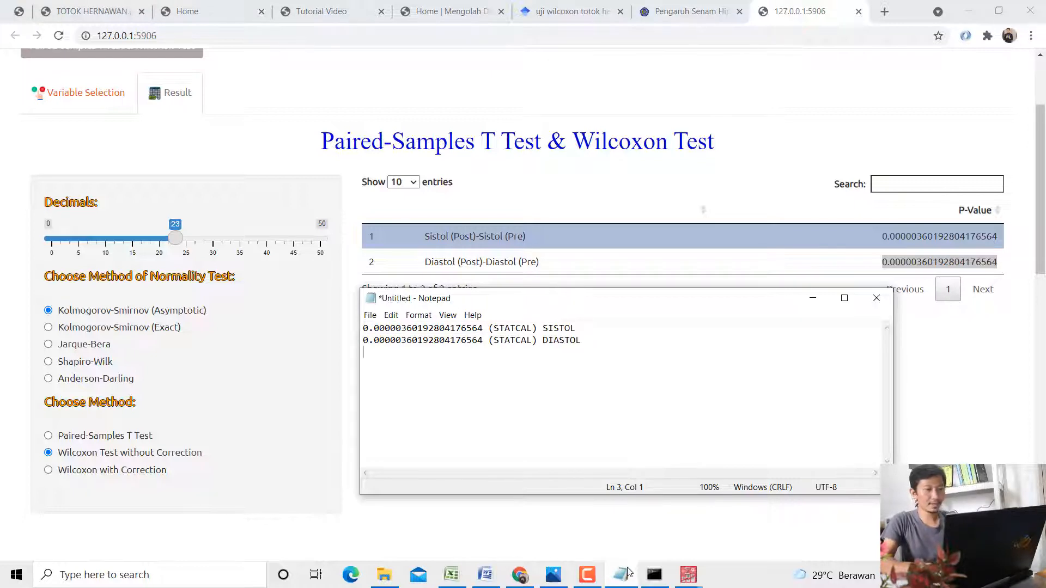
# Copy the full-precision Asymp. Sig. (2-tailed) value of the Sistol pair from the SPSS output into Notepad, below the STATCAL lines
pyautogui.click(698, 570)
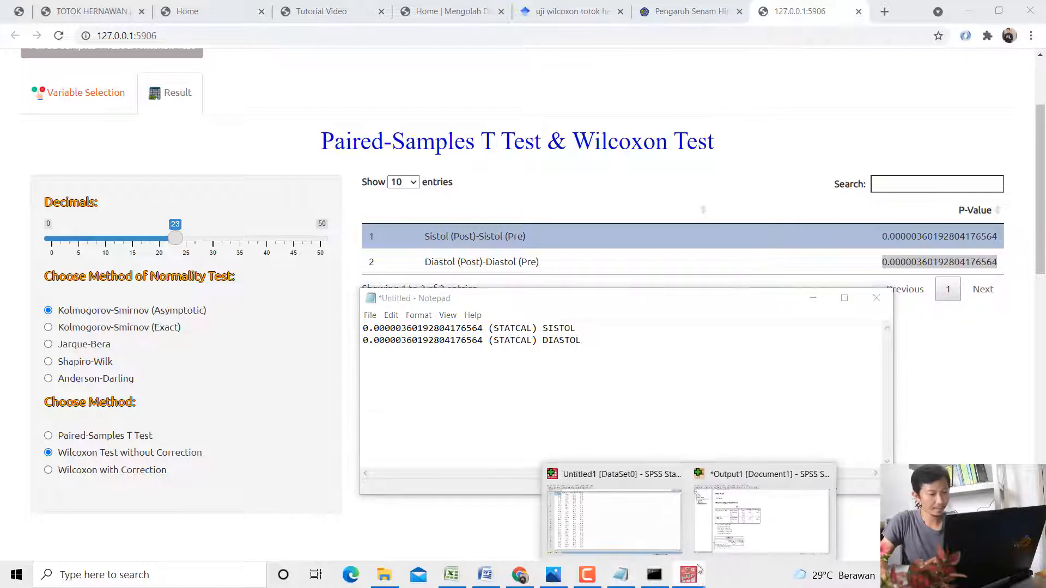
pyautogui.click(761, 515)
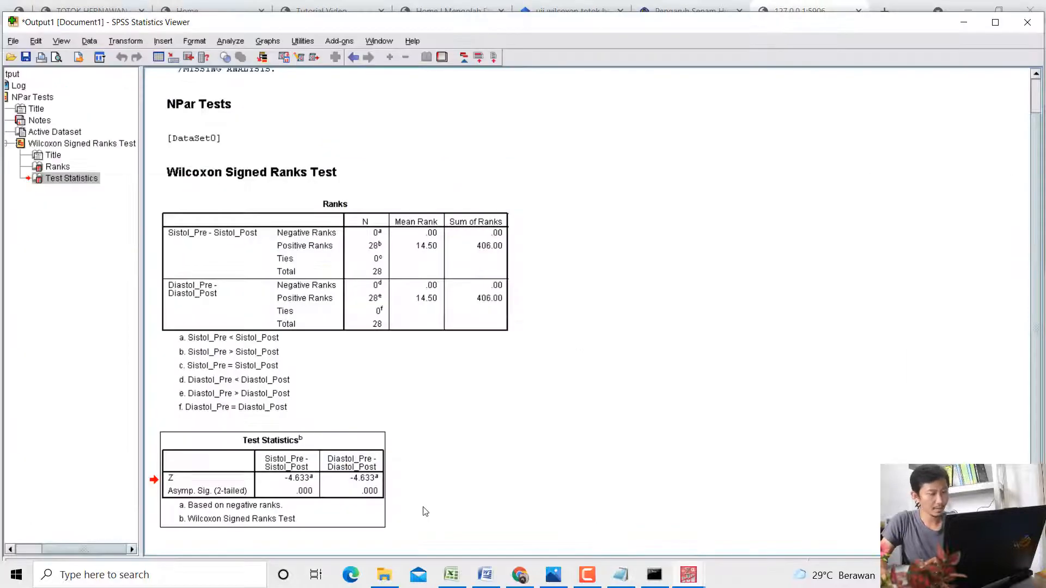
pyautogui.doubleClick(306, 497)
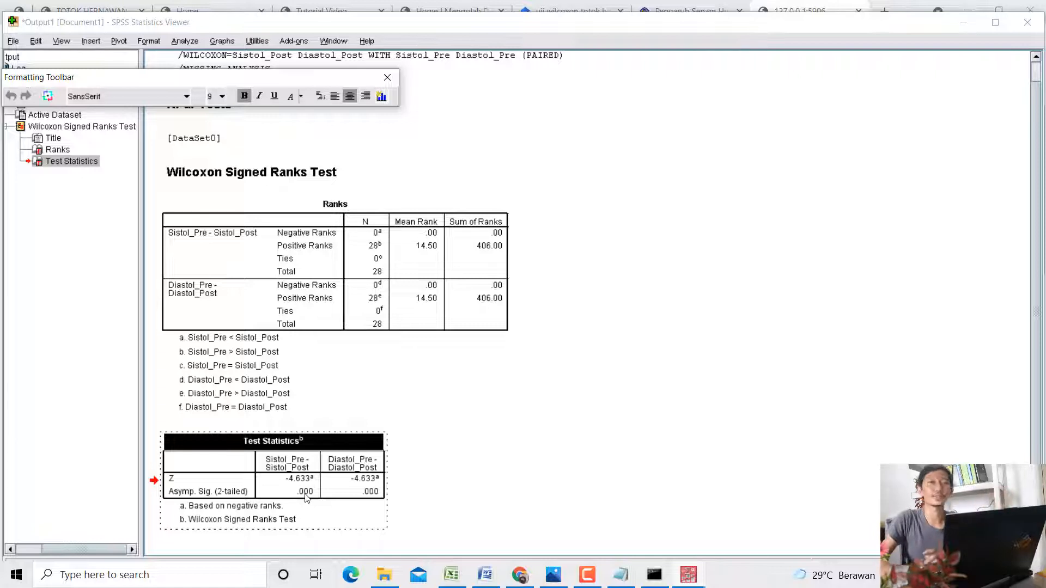
pyautogui.click(307, 492)
pyautogui.doubleClick(306, 491)
pyautogui.hotkey('ctrl', 'c')
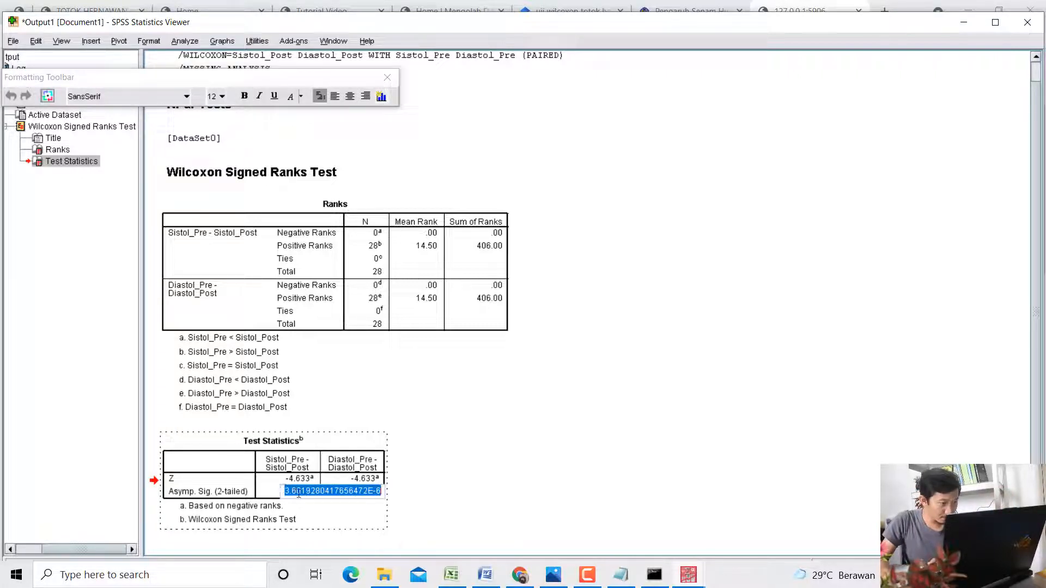
pyautogui.click(620, 575)
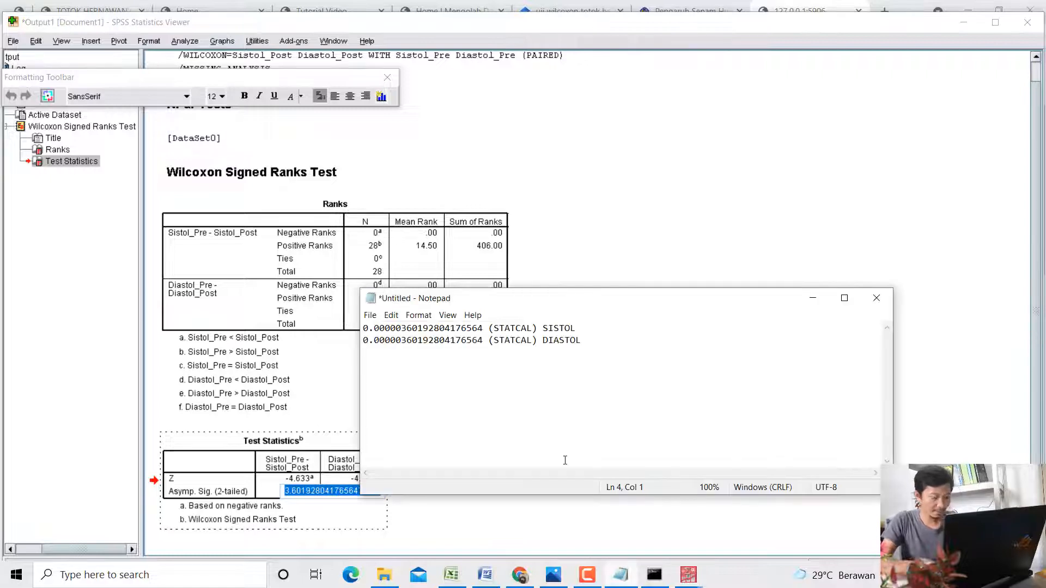
pyautogui.hotkey('ctrl', 'v')
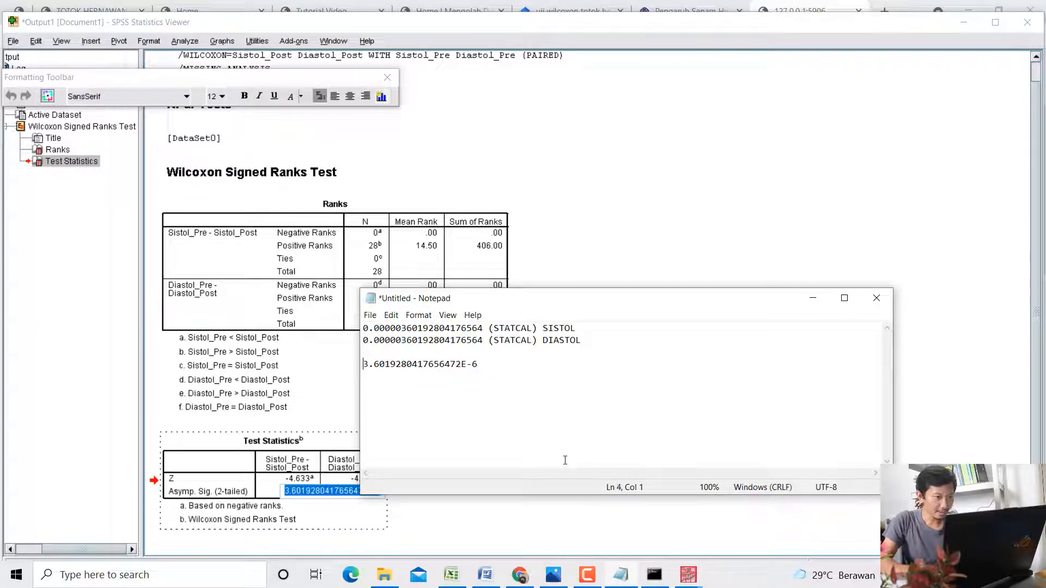
# Append "= 0.0000036019 (spss sistol)" to the pasted SPSS value and highlight its leading decimals for comparison
pyautogui.write('= 0')
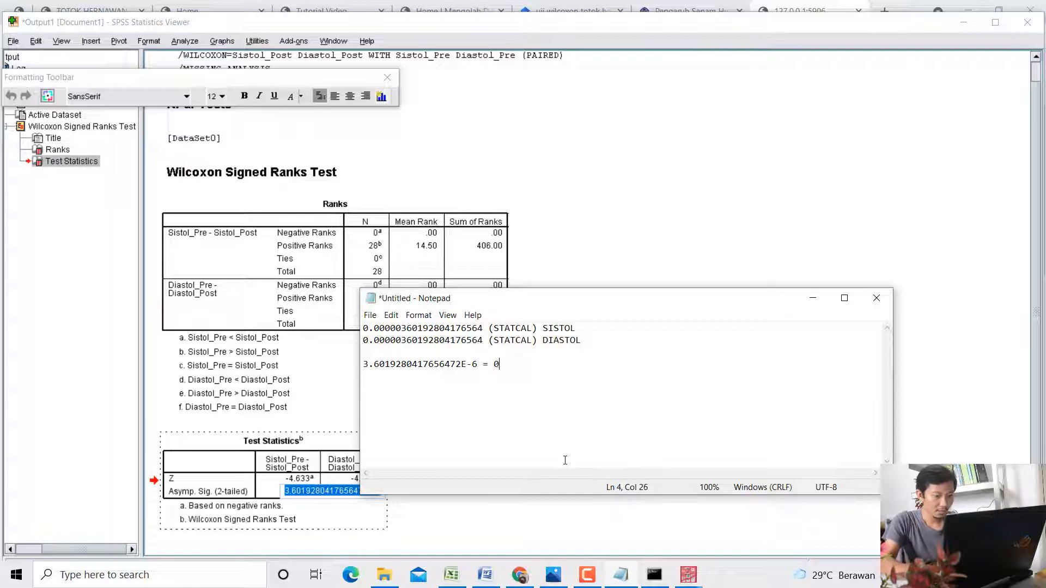
pyautogui.write('.00000')
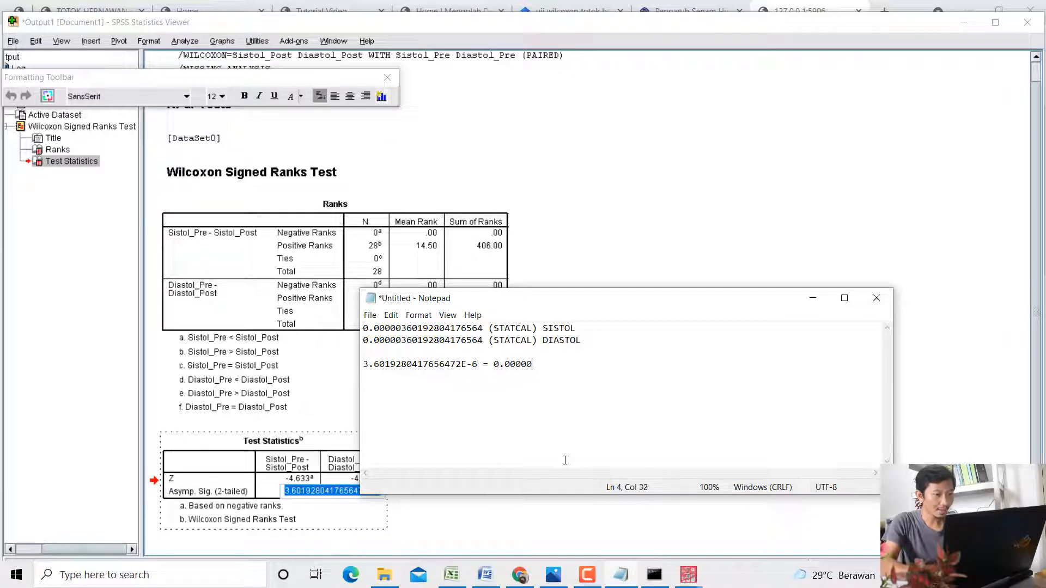
pyautogui.write('36')
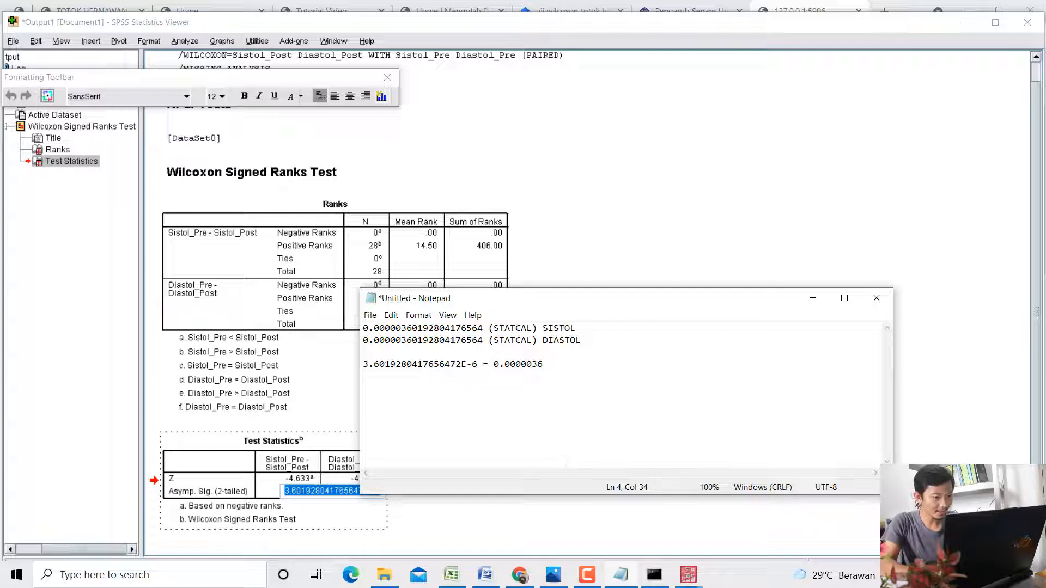
pyautogui.write('019')
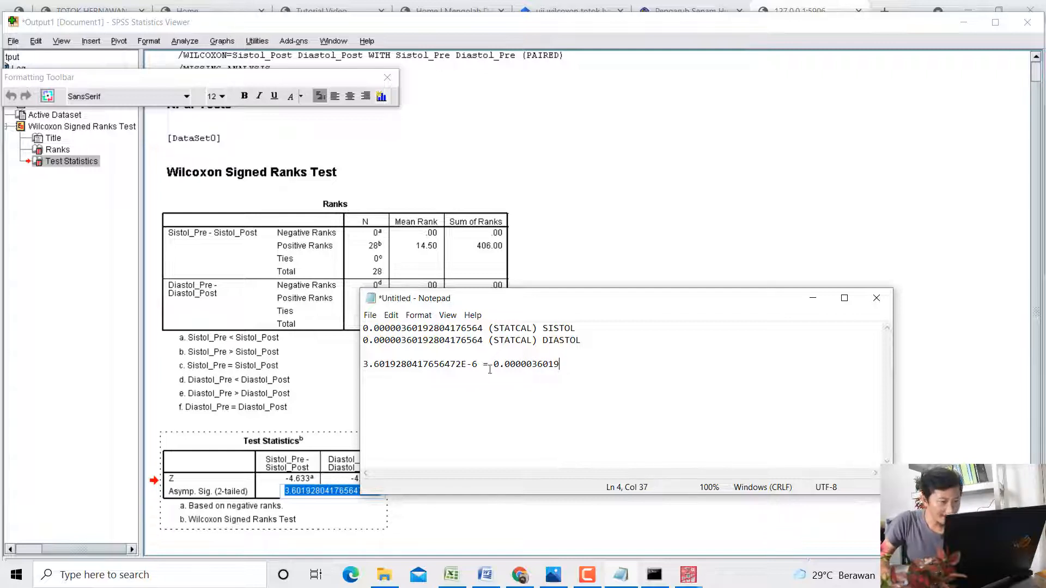
pyautogui.moveTo(493, 366); pyautogui.dragTo(533, 365)
pyautogui.click(573, 369)
pyautogui.write('(')
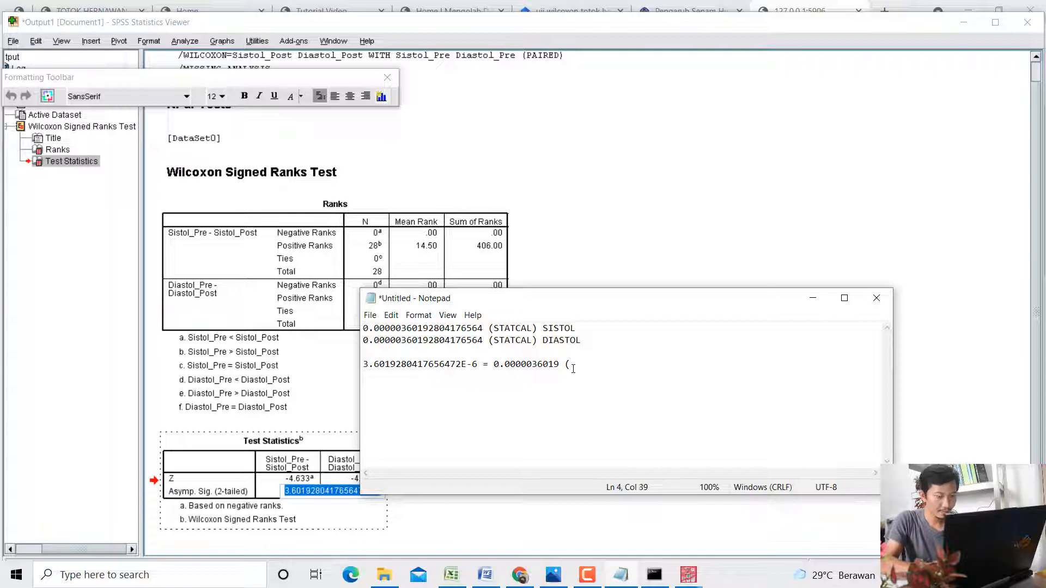
pyautogui.write('spss sistol)')
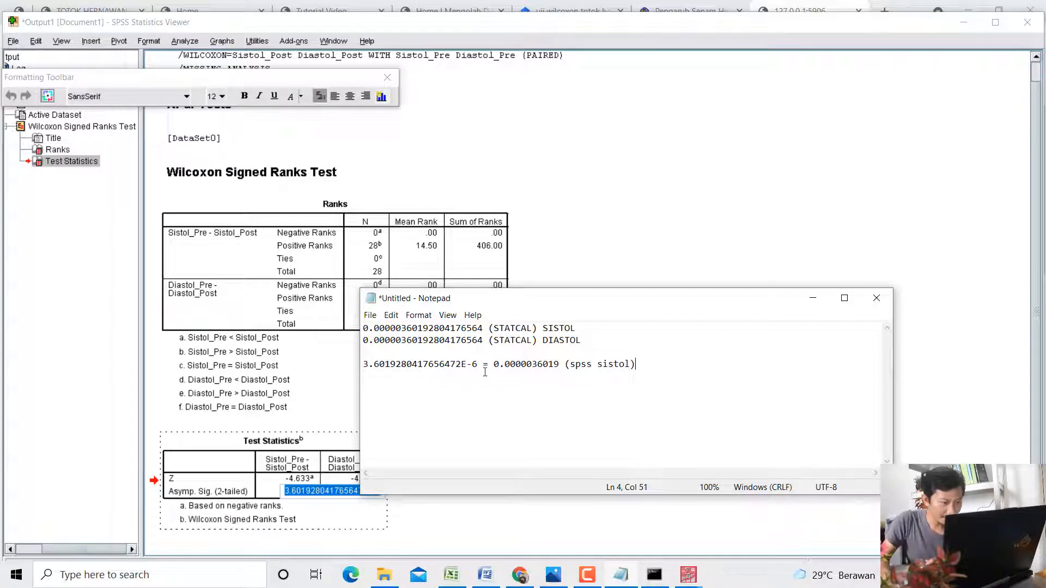
pyautogui.moveTo(497, 364); pyautogui.dragTo(537, 364)
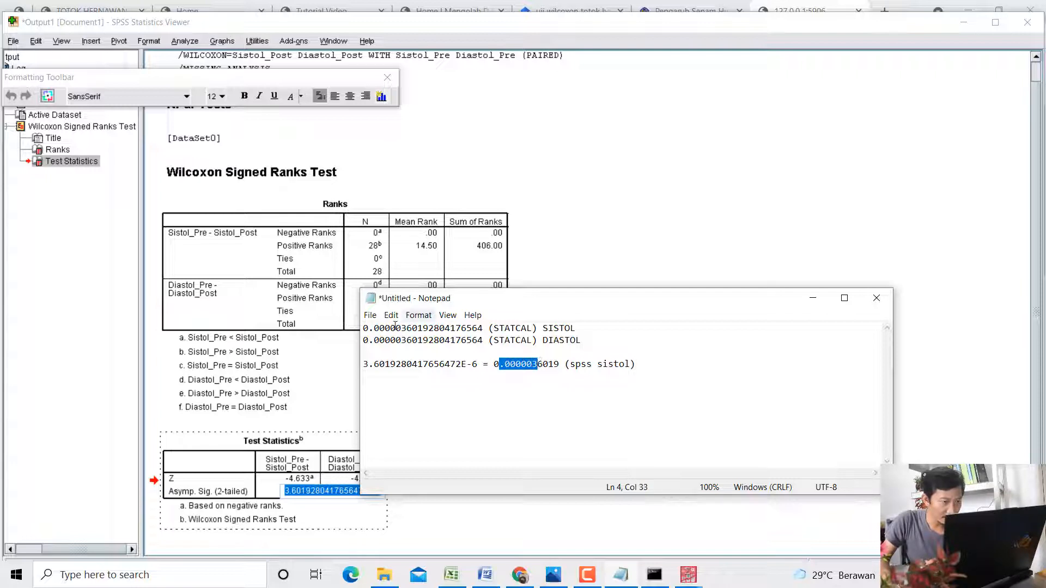
# Copy the full-precision Asymp. Sig. (2-tailed) value of the Diastol pair from the SPSS output into Notepad, below the SPSS Sistol line
pyautogui.moveTo(368, 329); pyautogui.dragTo(406, 328)
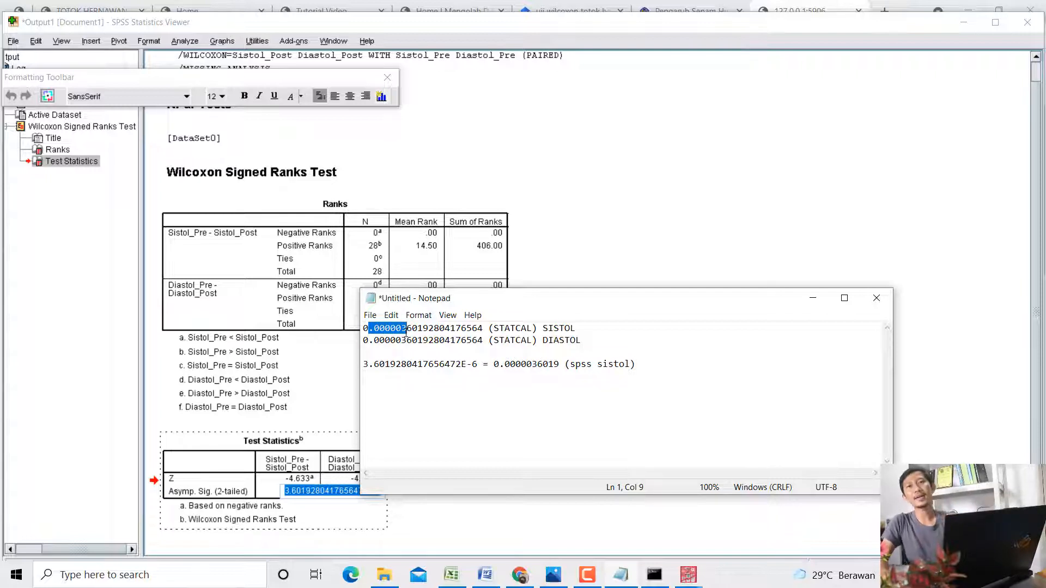
pyautogui.click(690, 573)
pyautogui.click(702, 518)
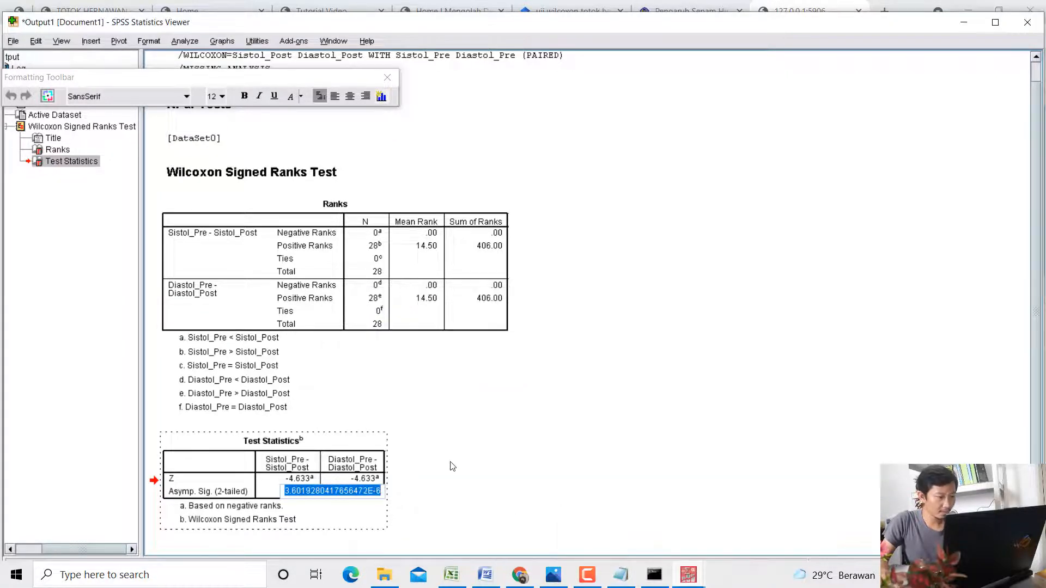
pyautogui.click(401, 482)
pyautogui.click(375, 508)
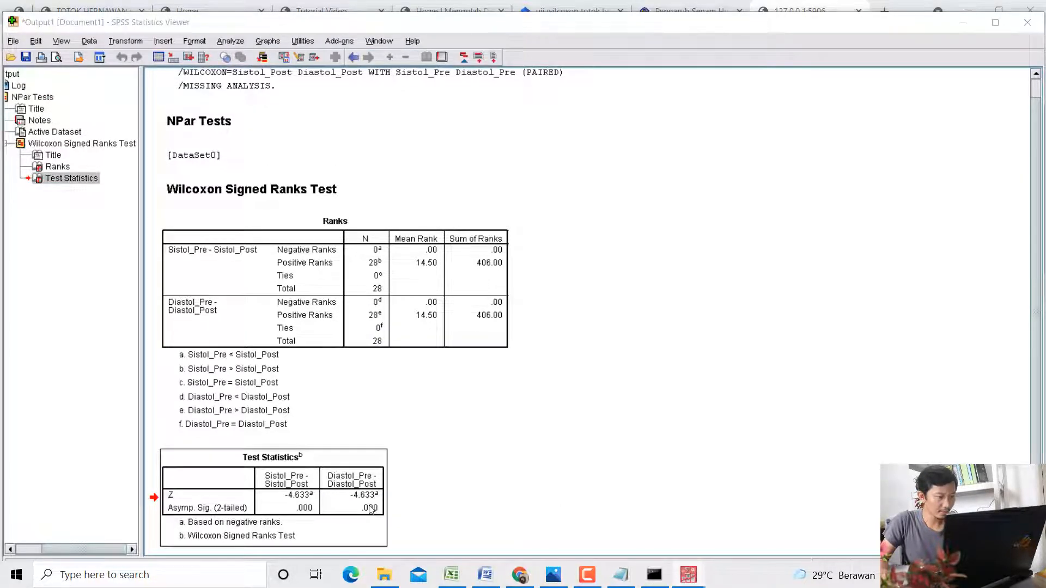
pyautogui.doubleClick(373, 492)
pyautogui.doubleClick(372, 492)
pyautogui.hotkey('ctrl', 'c')
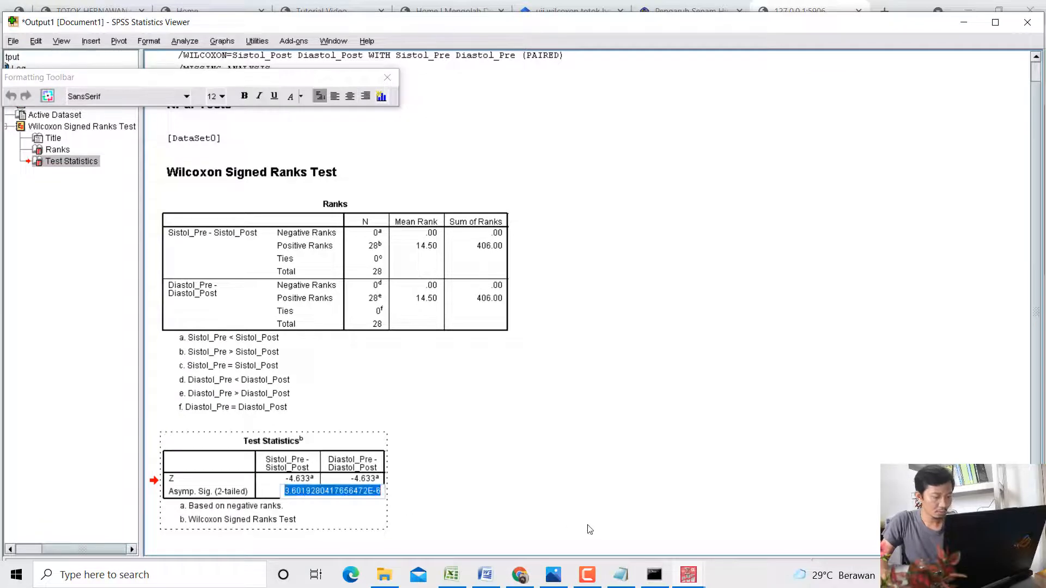
pyautogui.click(621, 576)
pyautogui.click(660, 365)
pyautogui.press('Return')
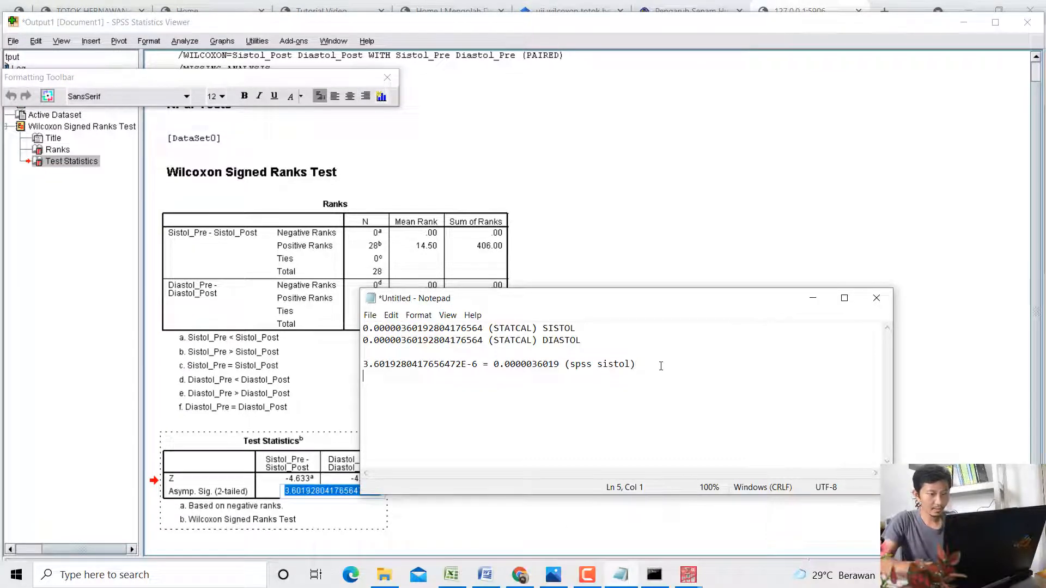
pyautogui.hotkey('ctrl', 'v')
# Append "= 0.0000036 (spss diastol)" to the pasted Diastol value, comparing its digits with the STATCAL Diastol line
pyautogui.write('= 0.0000')
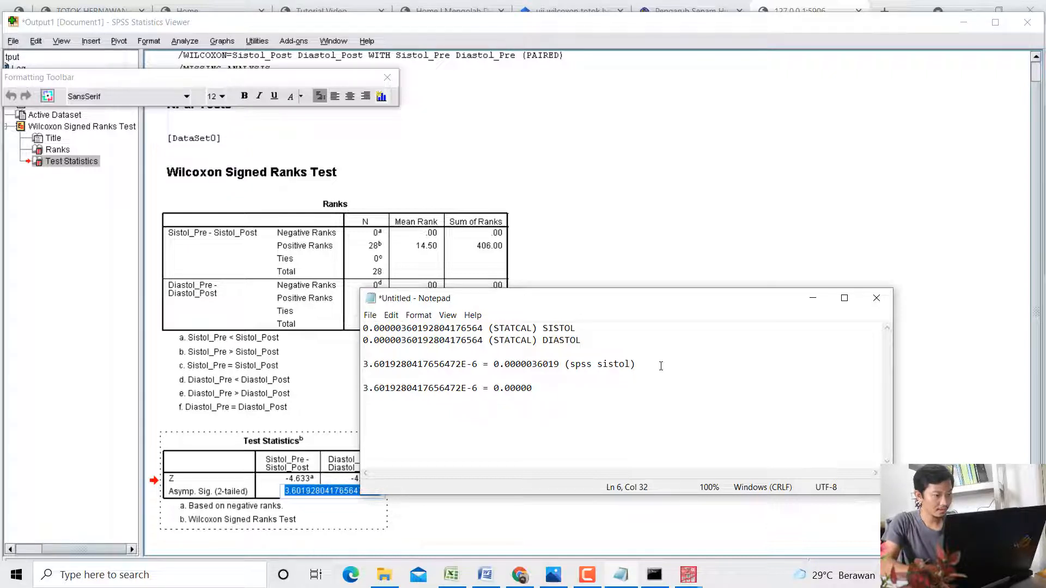
pyautogui.write('036')
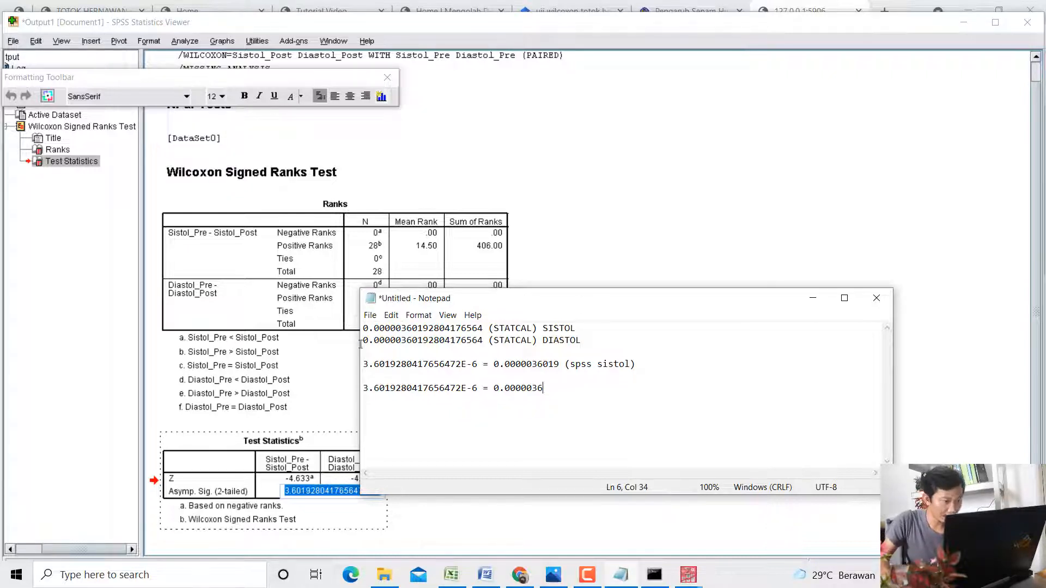
pyautogui.moveTo(364, 341); pyautogui.dragTo(369, 341)
pyautogui.moveTo(409, 339); pyautogui.dragTo(413, 339)
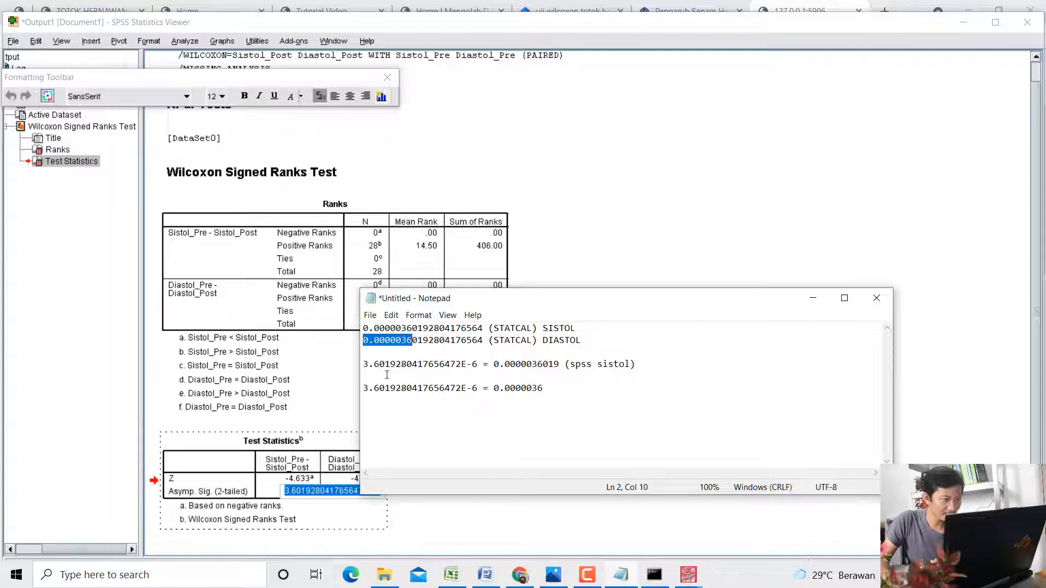
pyautogui.moveTo(493, 388); pyautogui.dragTo(544, 388)
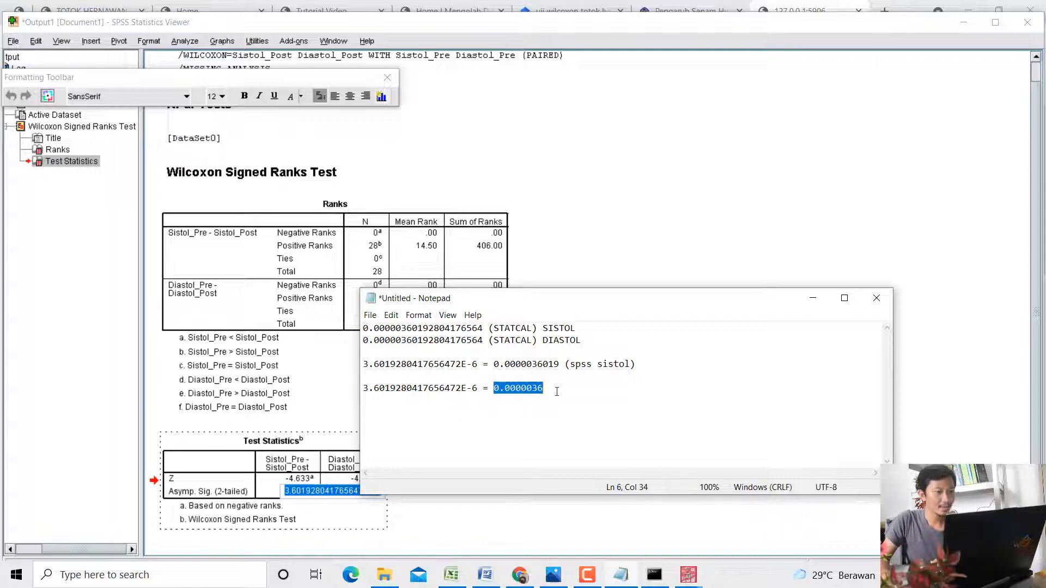
pyautogui.click(562, 387)
pyautogui.write('(s')
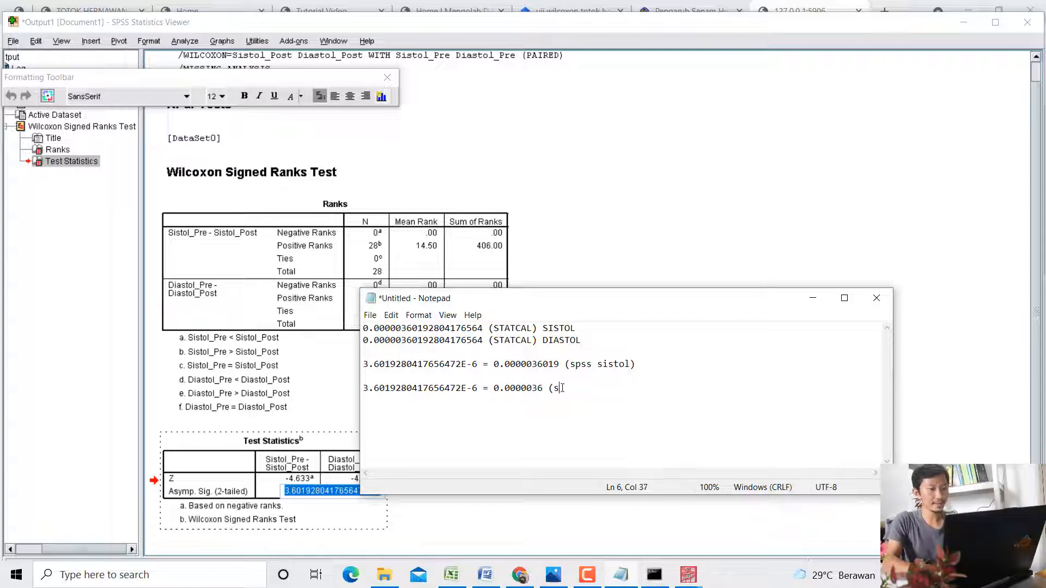
pyautogui.write('pss diastol')
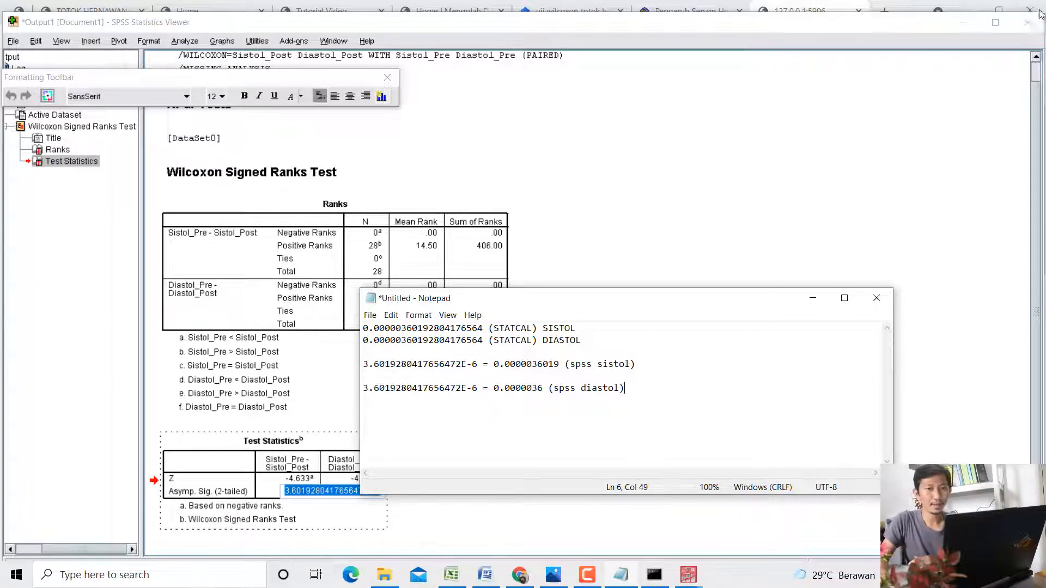
# Close the SPSS output viewer and data editor, exiting SPSS without saving
pyautogui.click(1026, 22)
pyautogui.click(541, 322)
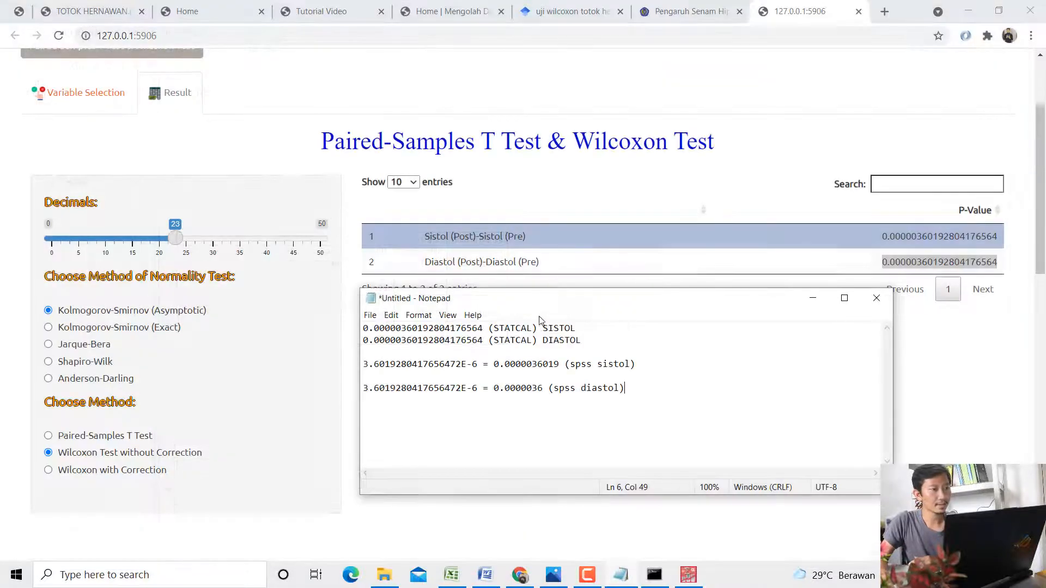
pyautogui.click(701, 581)
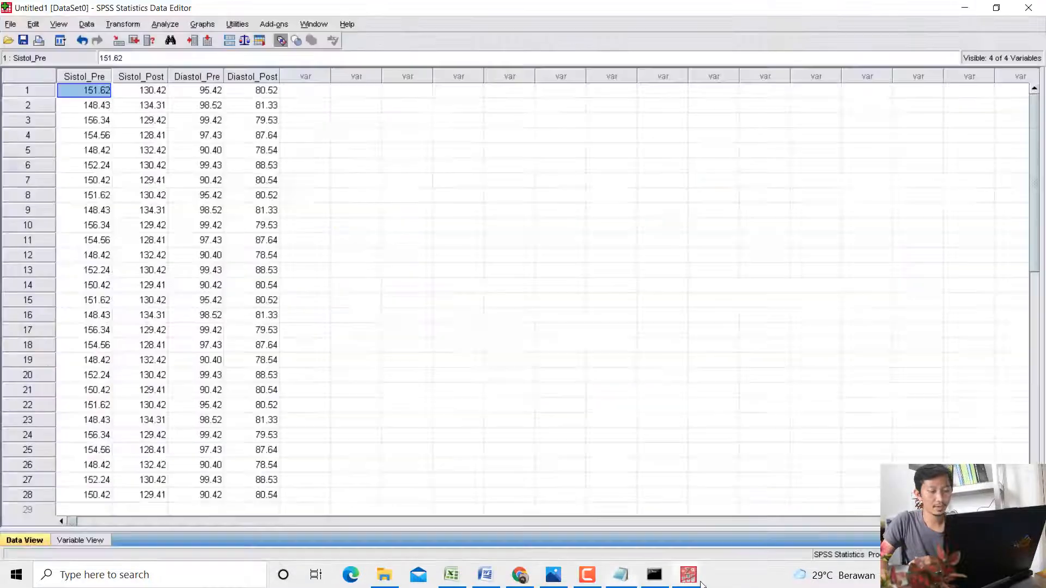
pyautogui.click(1028, 8)
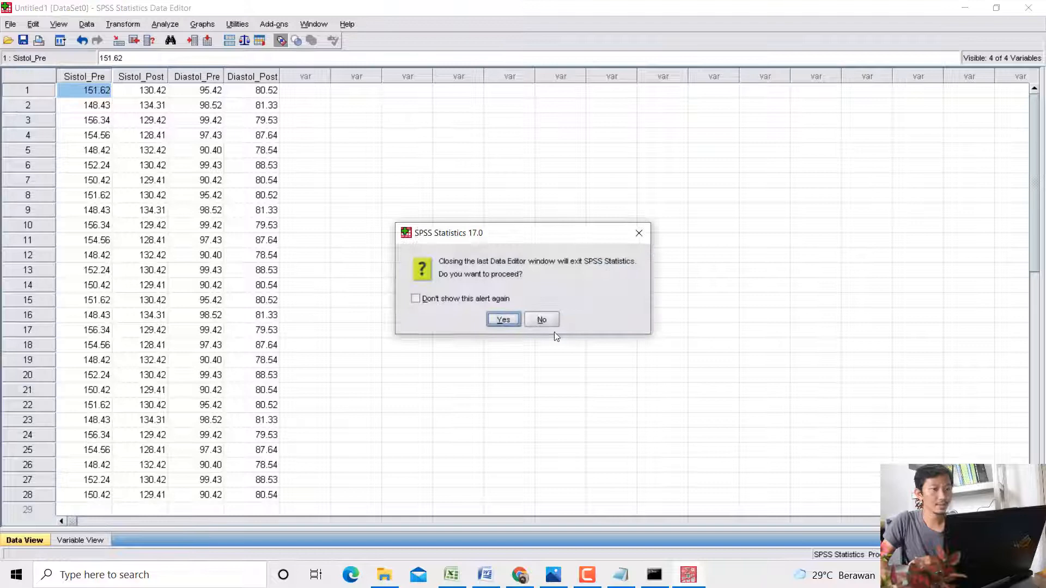
pyautogui.click(503, 320)
pyautogui.click(524, 320)
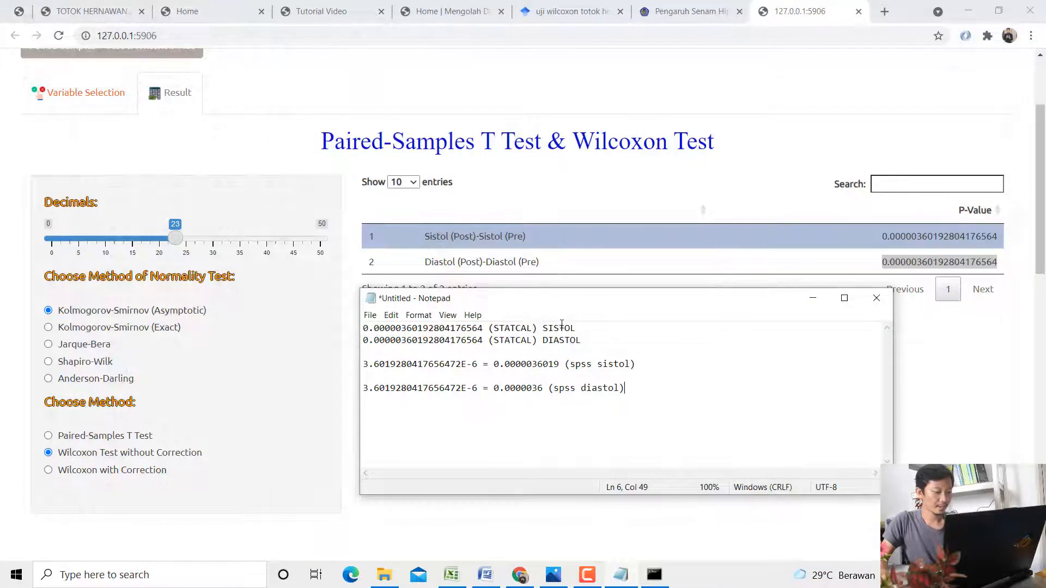
# Launch JASP 0.12.2.0 and minimize the Notepad window to reveal the STATCAL results
pyautogui.press('super')
pyautogui.write('jas')
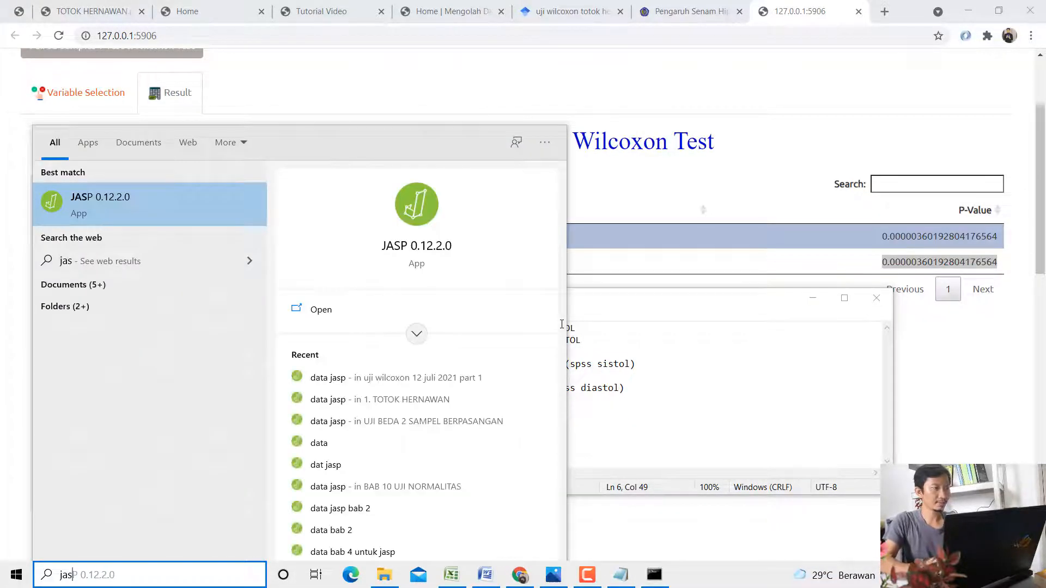
pyautogui.press('Return')
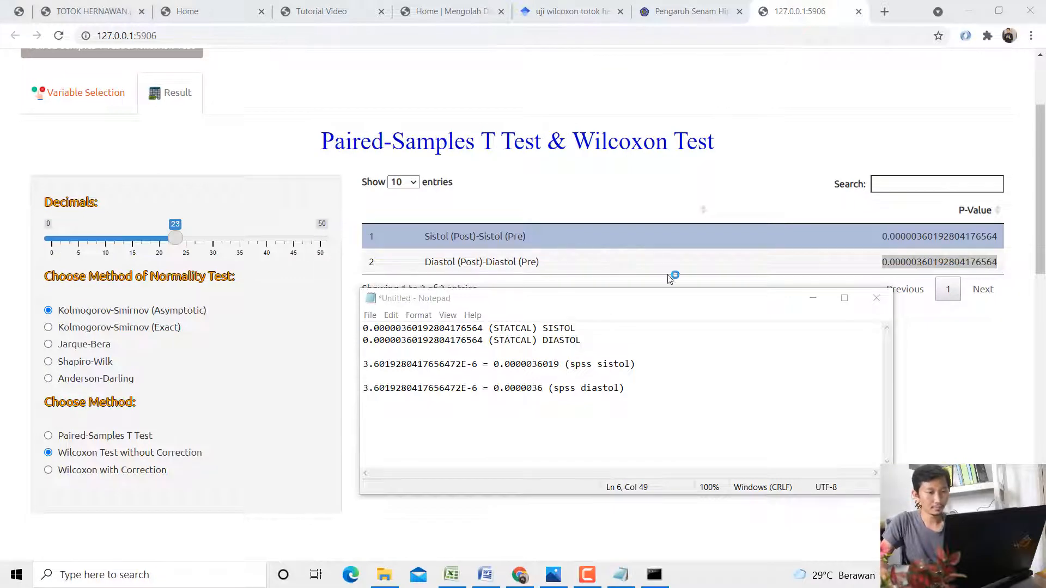
pyautogui.click(813, 298)
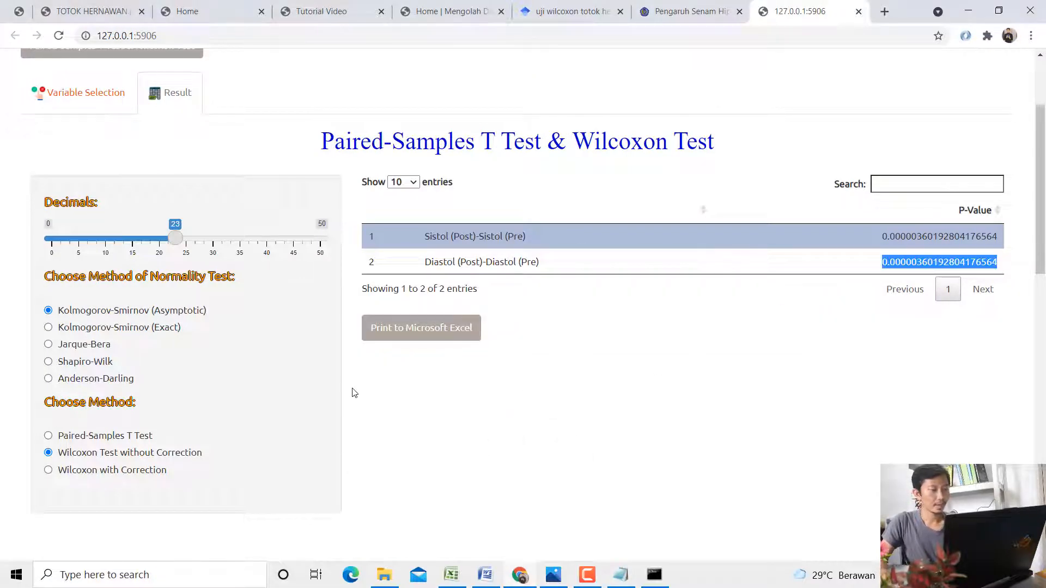
# Set the STATCAL test method to Wilcoxon with Correction and highlight the names of the two Wilcoxon options for comparison
pyautogui.click(120, 477)
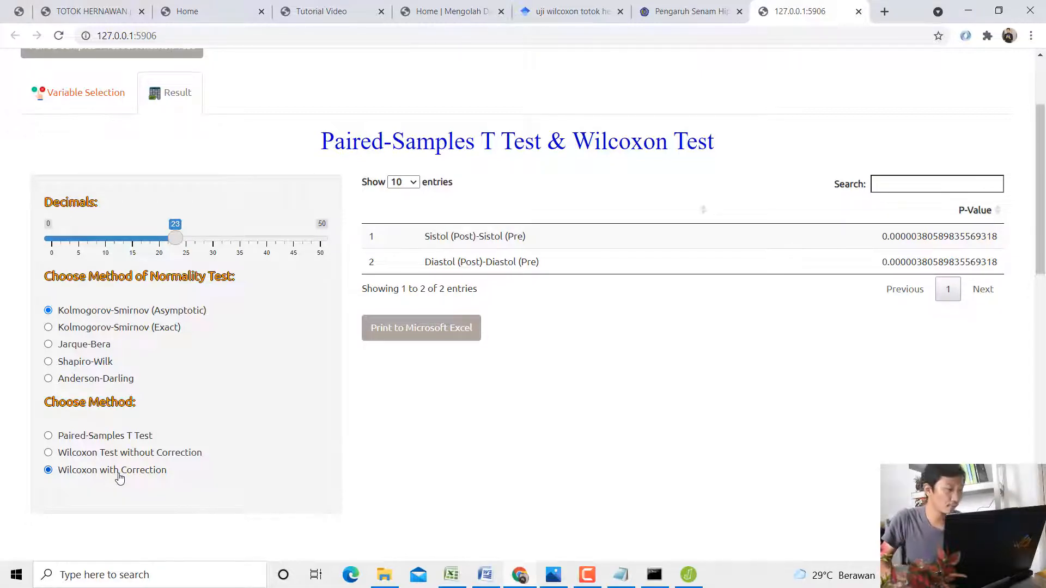
pyautogui.moveTo(117, 456); pyautogui.dragTo(197, 459)
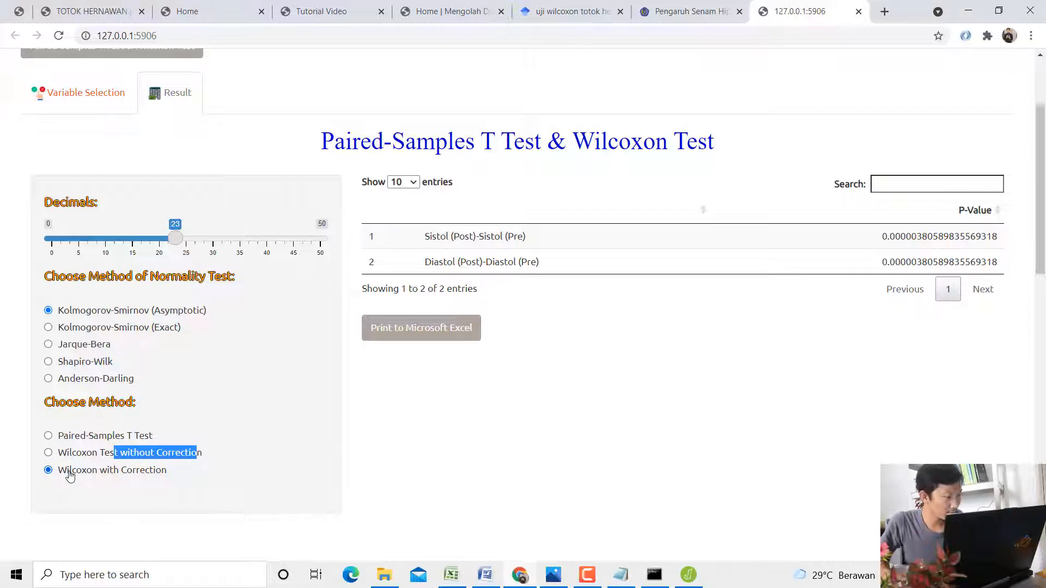
pyautogui.moveTo(70, 475); pyautogui.dragTo(150, 477)
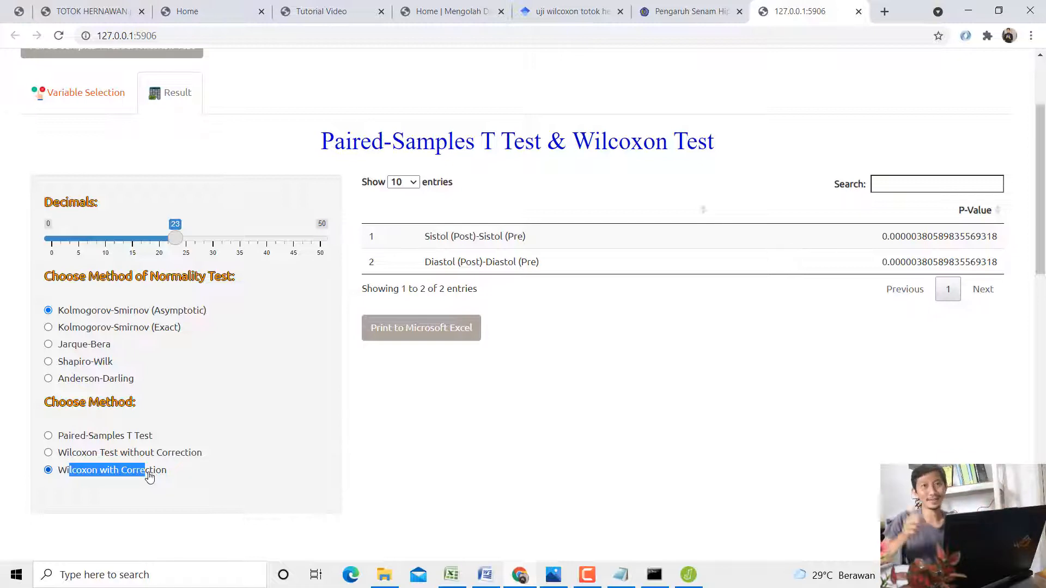
# Switch to the Contoh Data workbook in Excel and copy the Sistol_Pre to Diastol_Post table with its headers, range T9:W37
pyautogui.click(698, 572)
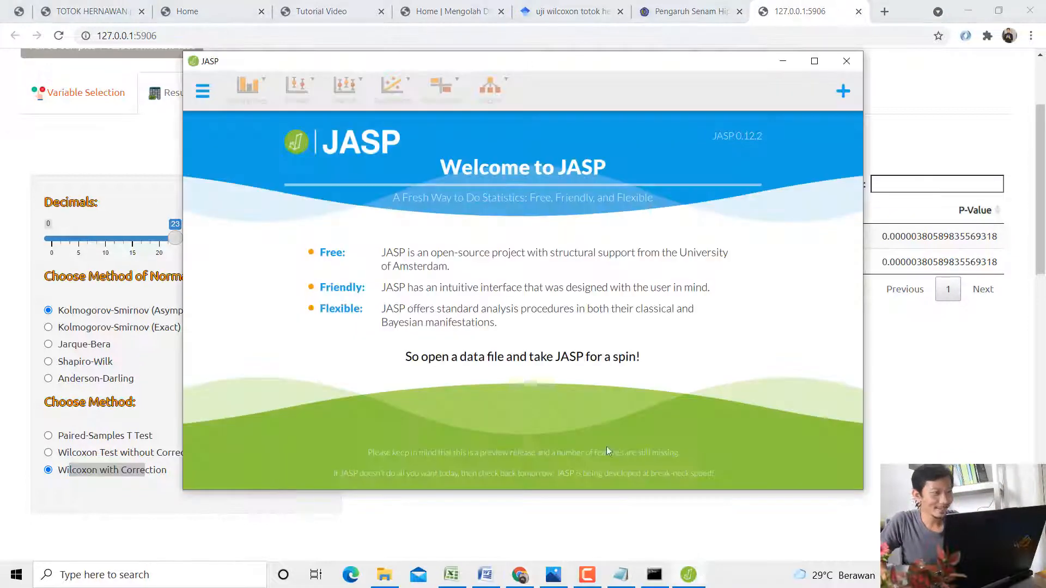
pyautogui.click(451, 574)
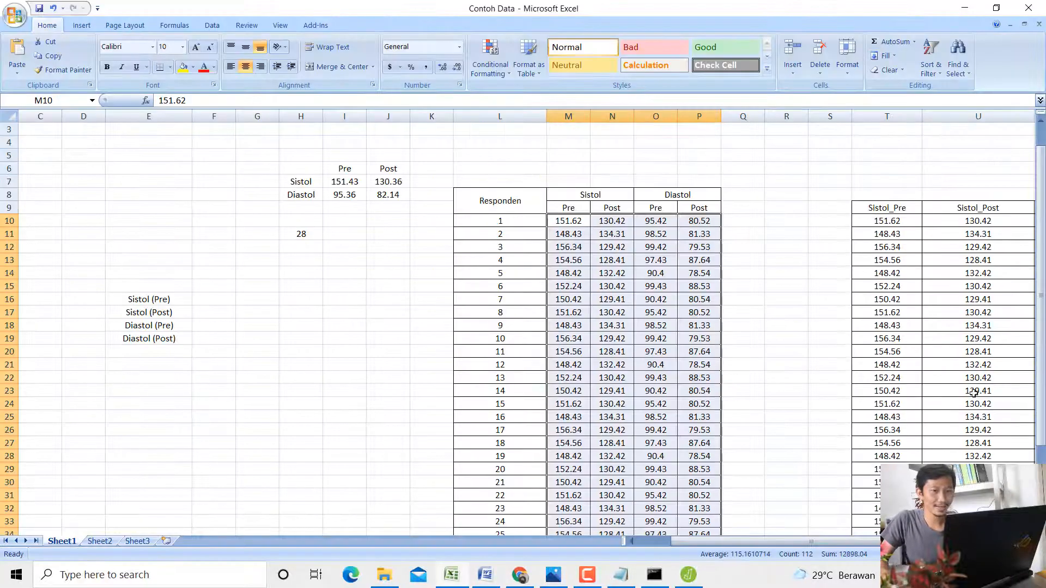
pyautogui.hscroll(4, 852, 531)
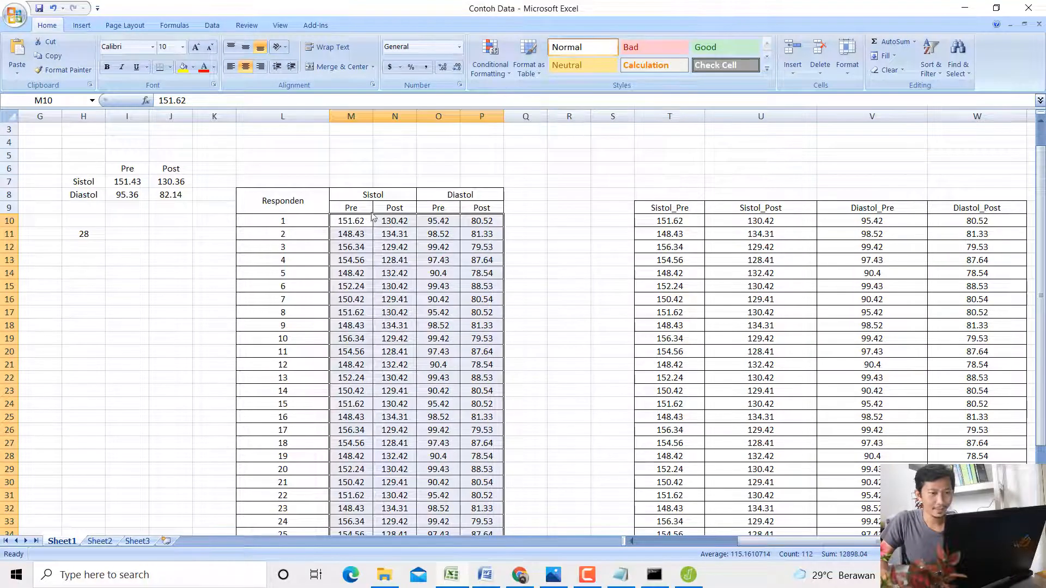
pyautogui.moveTo(663, 206); pyautogui.dragTo(975, 509)
pyautogui.hotkey('ctrl', 'c')
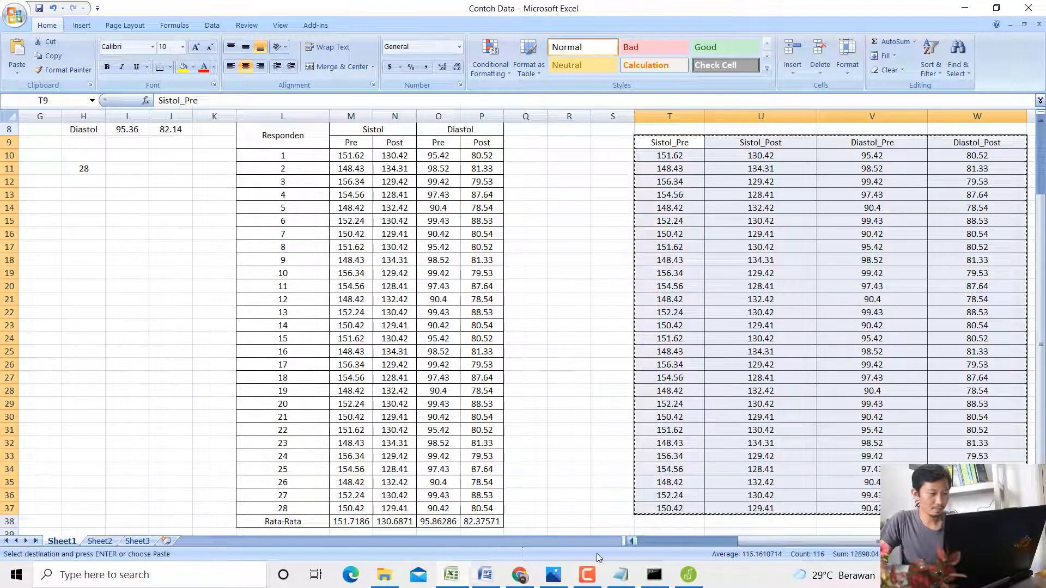
# Close the untitled Notepad file with the p-value comparison without saving it
pyautogui.click(614, 582)
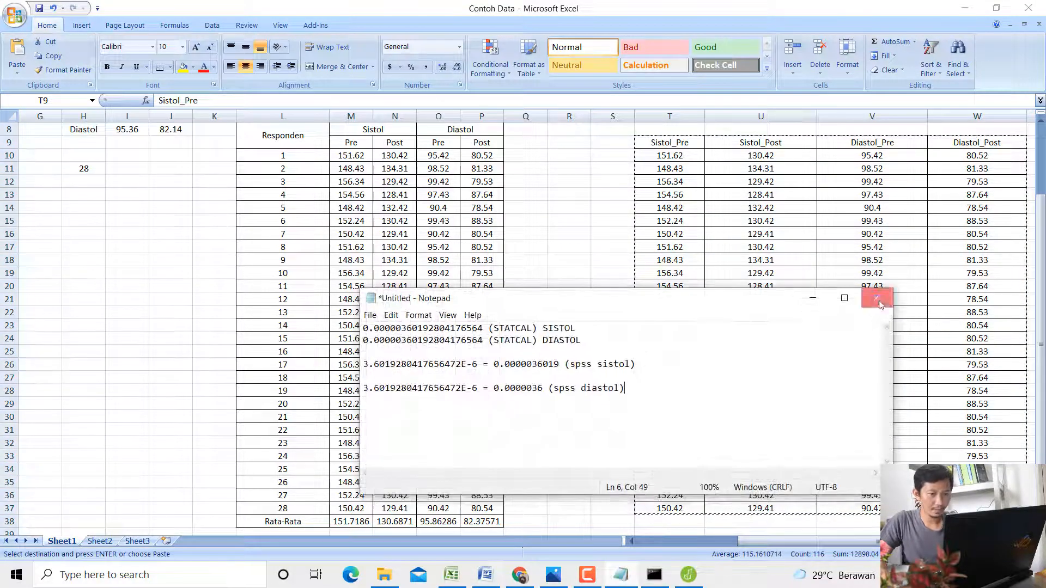
pyautogui.click(876, 298)
pyautogui.click(547, 288)
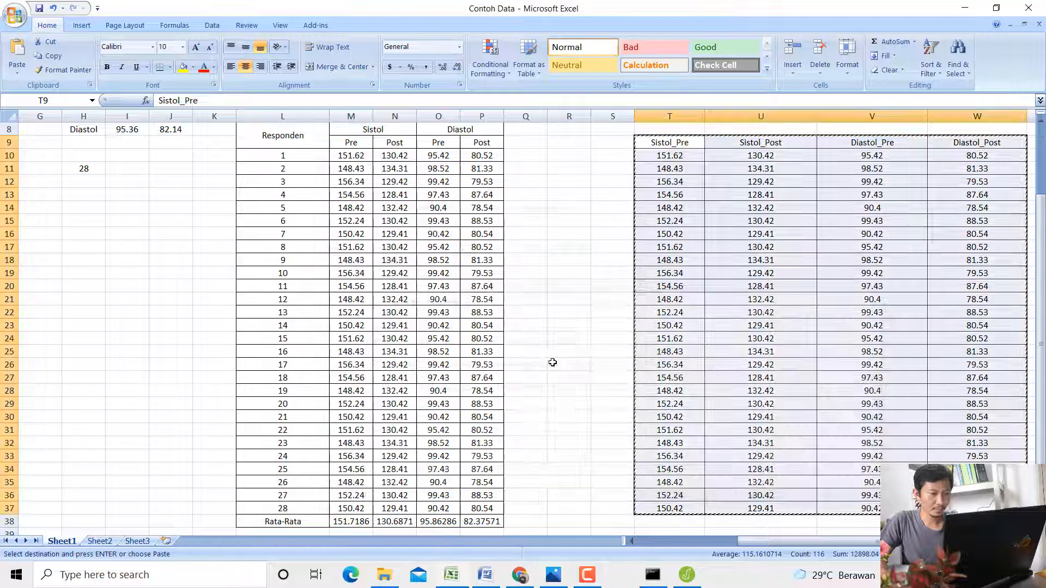
# Create a new text document named "data jasp" in the folder "uji wilcoxon 12 juli 2021 part 1"
pyautogui.click(384, 575)
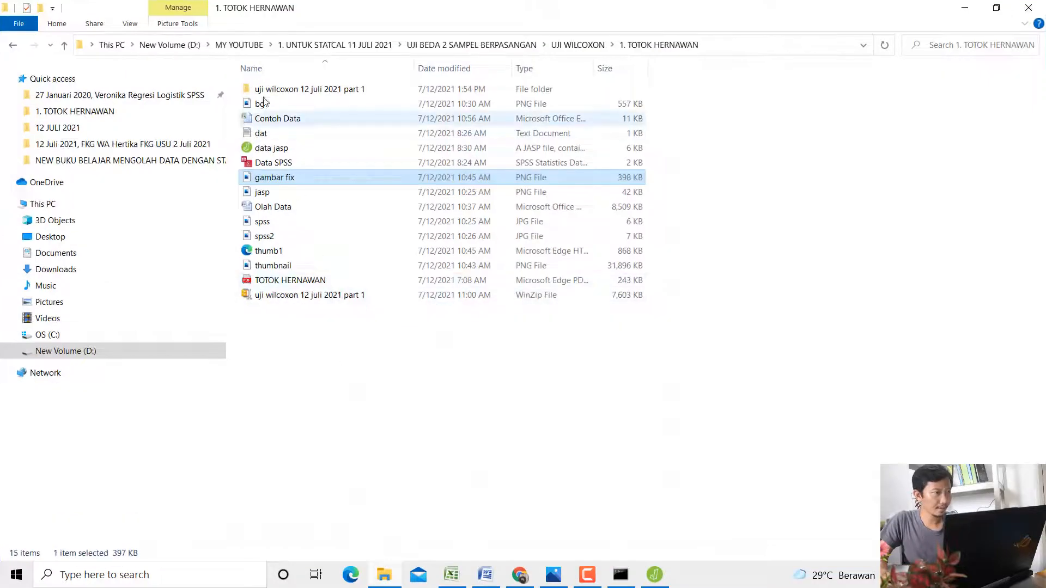
pyautogui.click(279, 91)
pyautogui.doubleClick(279, 92)
pyautogui.rightClick(358, 240)
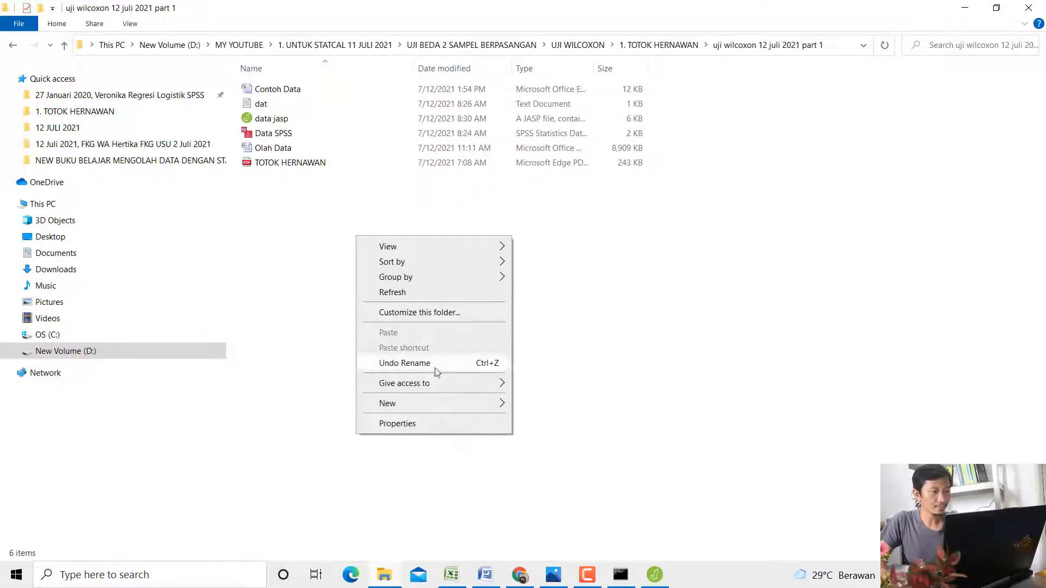
pyautogui.moveTo(462, 403)
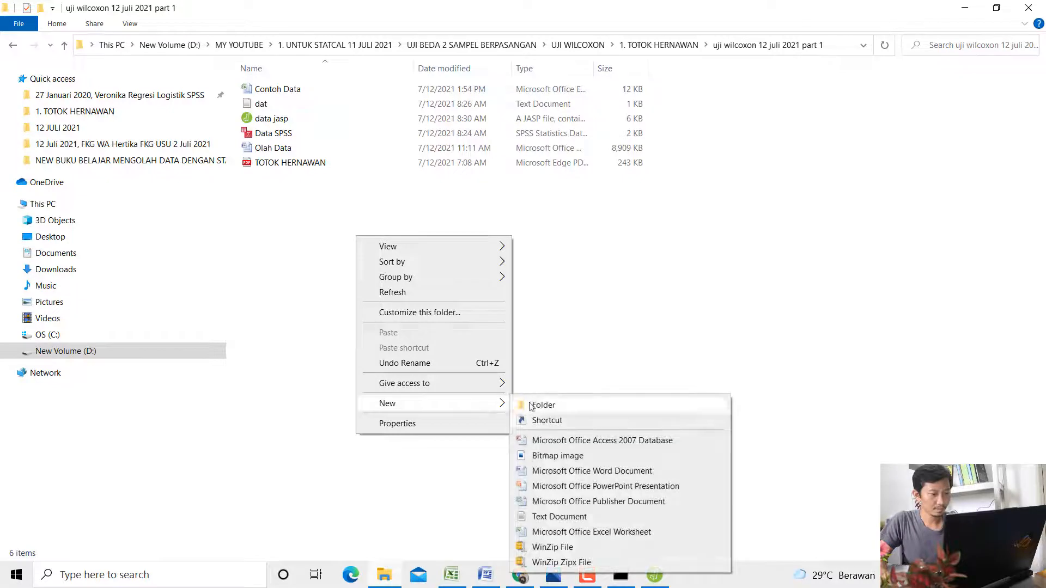
pyautogui.click(542, 518)
pyautogui.write('data jasp')
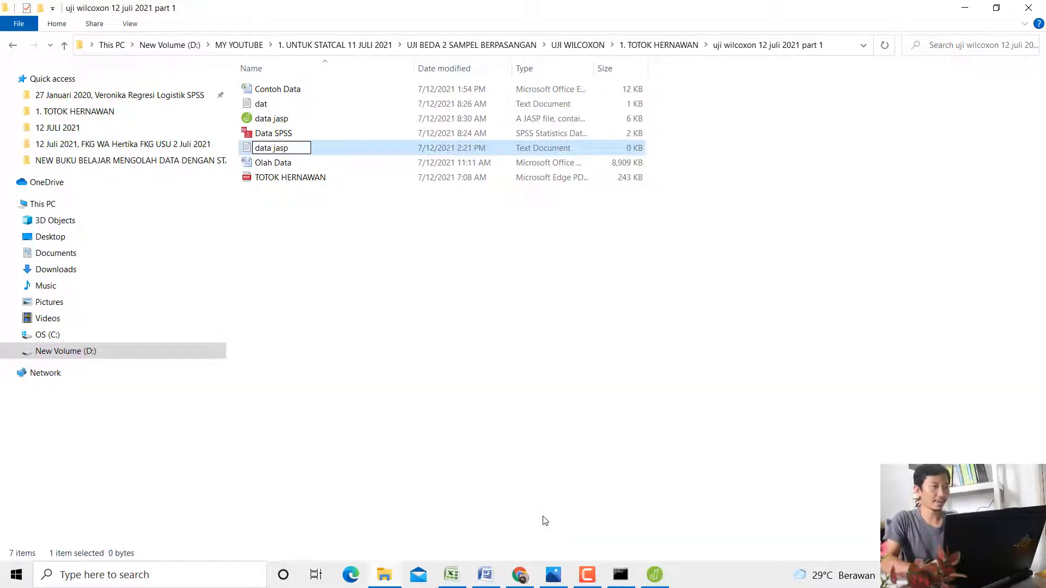
pyautogui.press('Return')
# Paste the copied table into the data jasp text file, save and close it, and close the open image viewer
pyautogui.press('Return')
pyautogui.hotkey('ctrl', 'v')
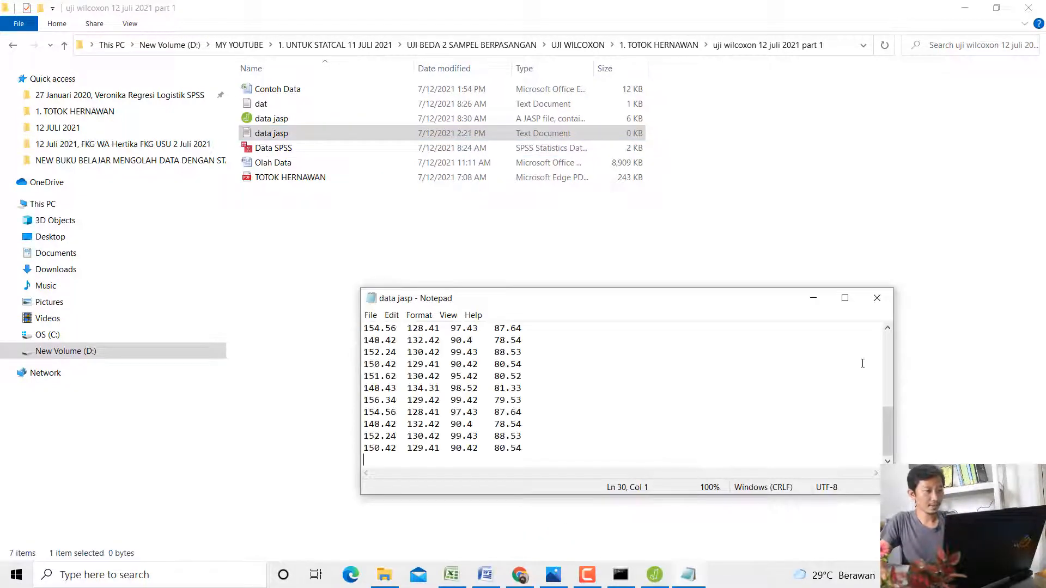
pyautogui.moveTo(892, 422); pyautogui.dragTo(900, 337)
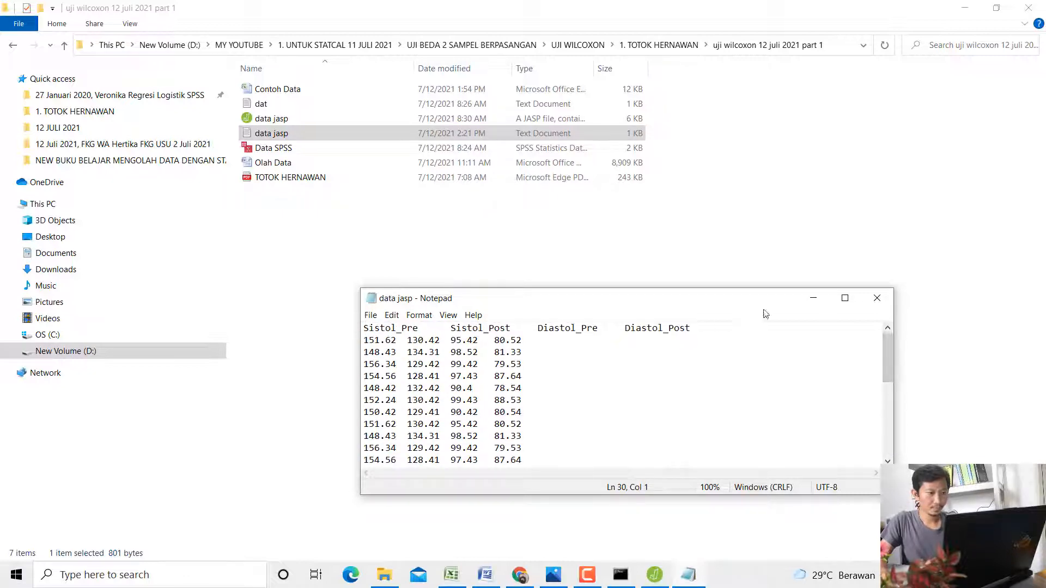
pyautogui.click(877, 298)
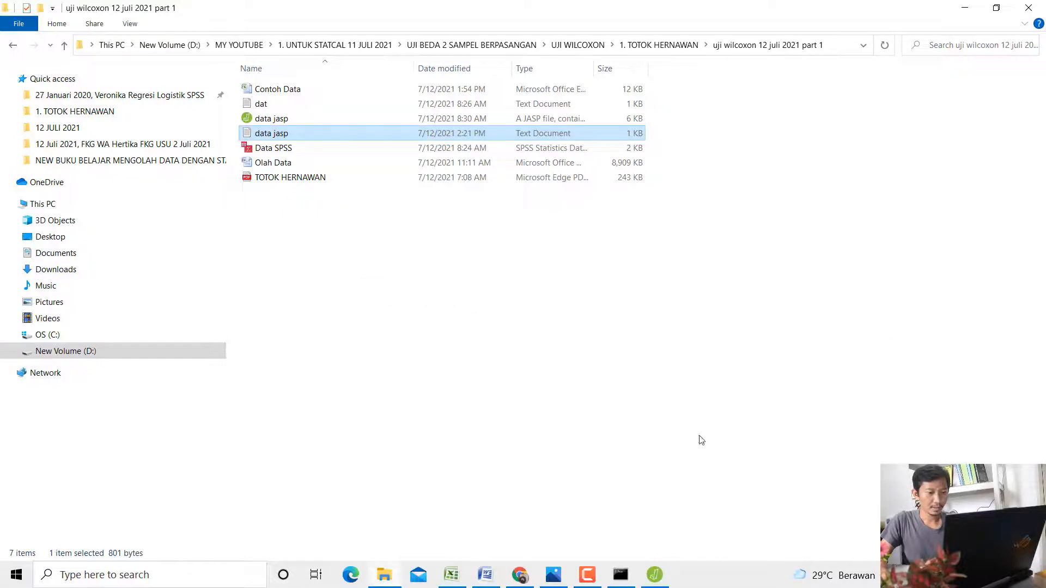
pyautogui.click(561, 574)
pyautogui.click(1028, 8)
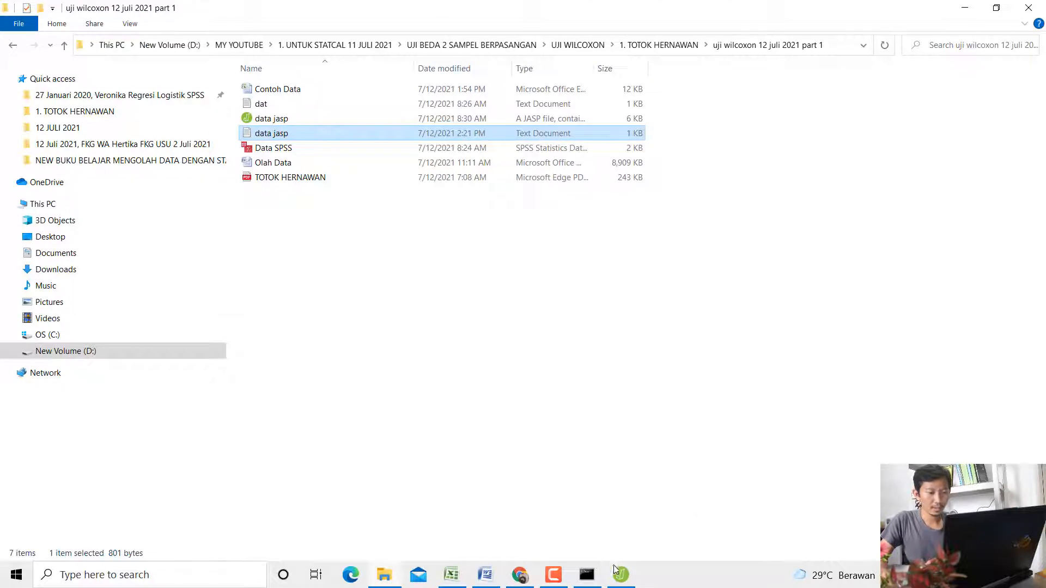
# Switch to JASP, open the text file "data jasp" from the folder "uji wilcoxon 12 juli 2021 part 1", and maximize the window
pyautogui.click(617, 572)
pyautogui.click(203, 91)
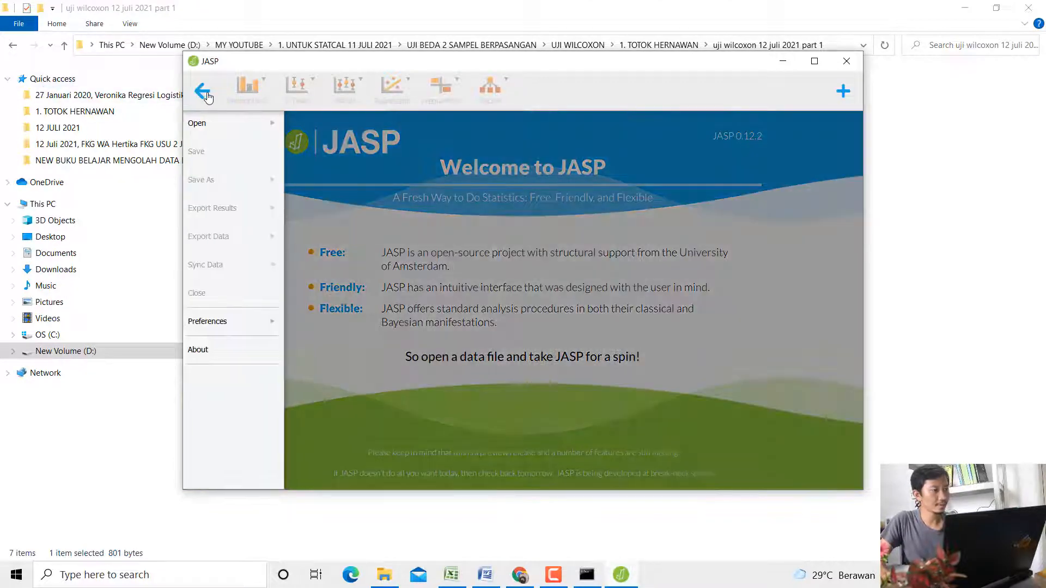
pyautogui.click(264, 131)
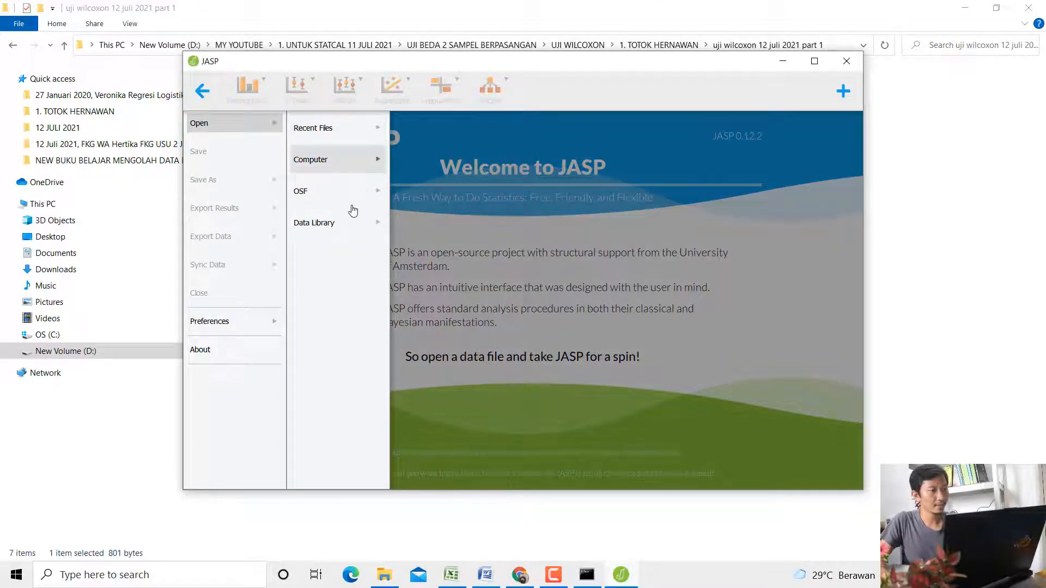
pyautogui.click(356, 162)
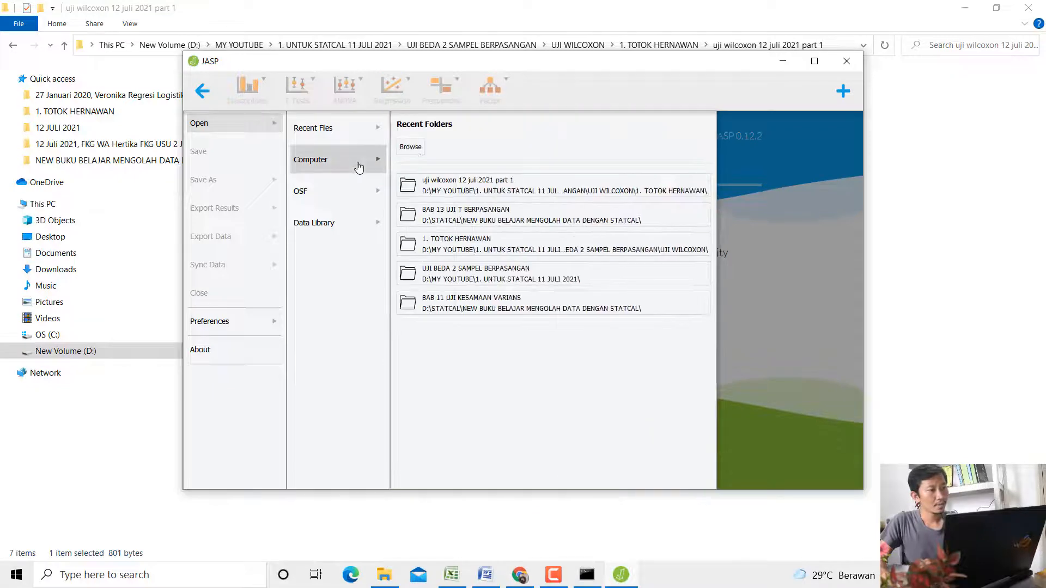
pyautogui.click(419, 155)
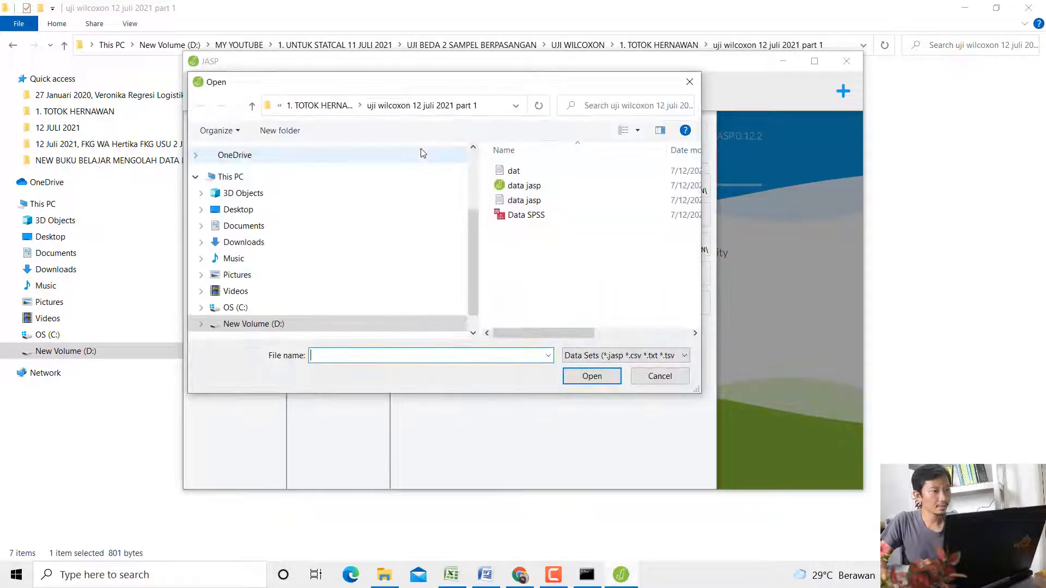
pyautogui.click(516, 200)
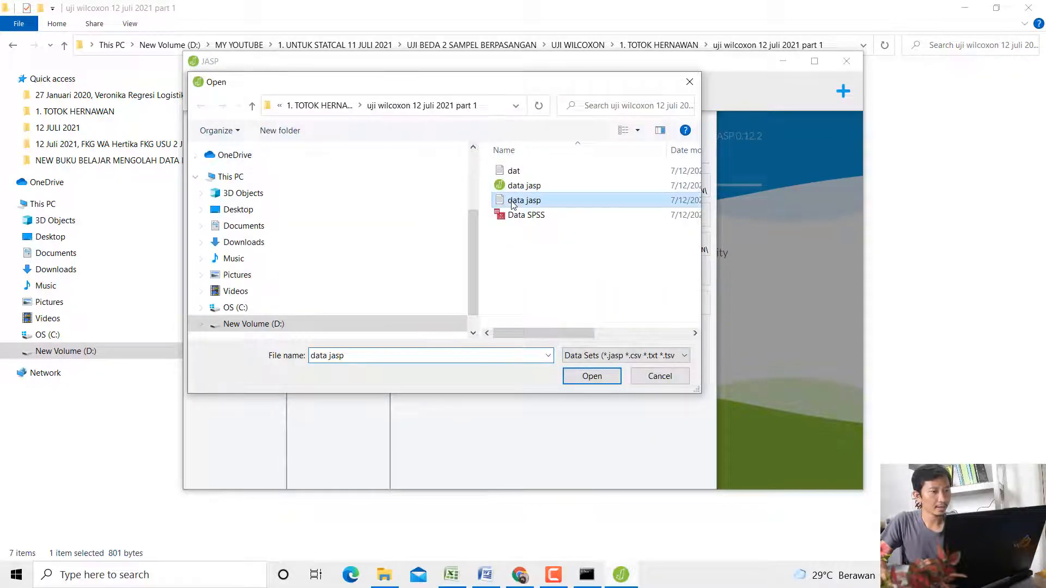
pyautogui.click(574, 376)
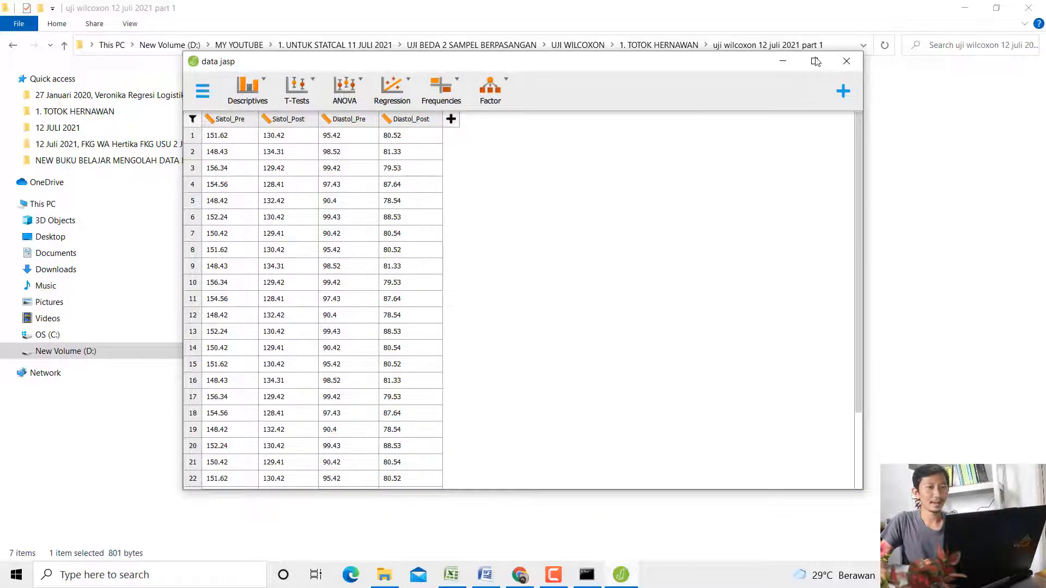
pyautogui.click(816, 61)
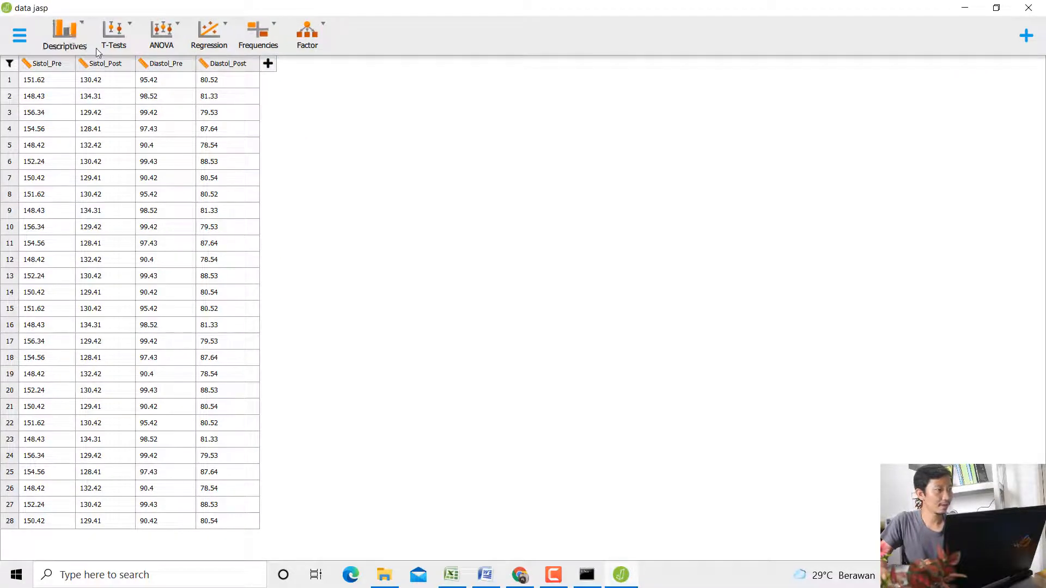
# Start a classical Paired Samples T-Test and add Sistol_Pre and Sistol_Post as the first variable pair
pyautogui.click(124, 47)
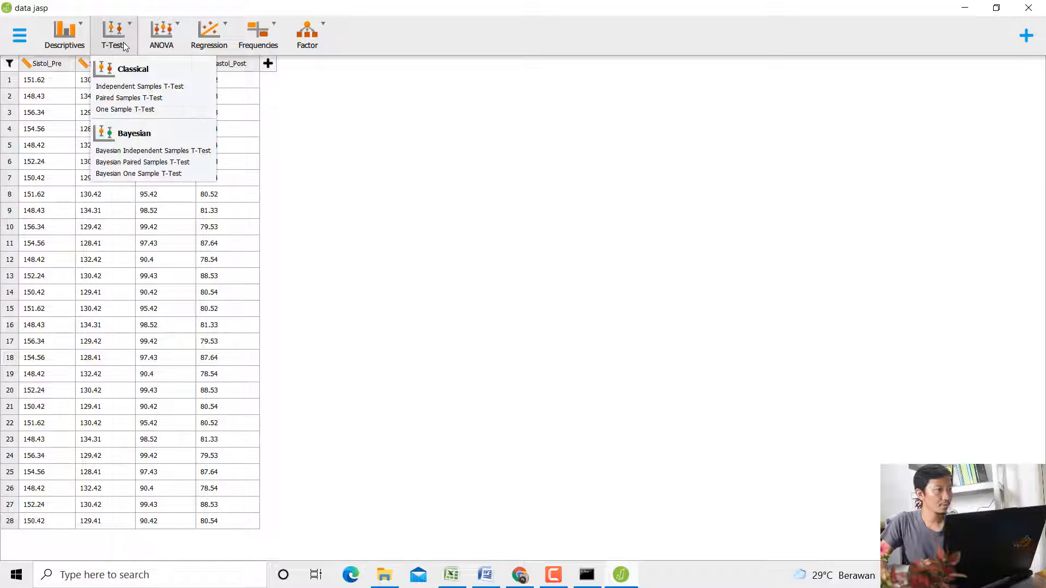
pyautogui.click(149, 101)
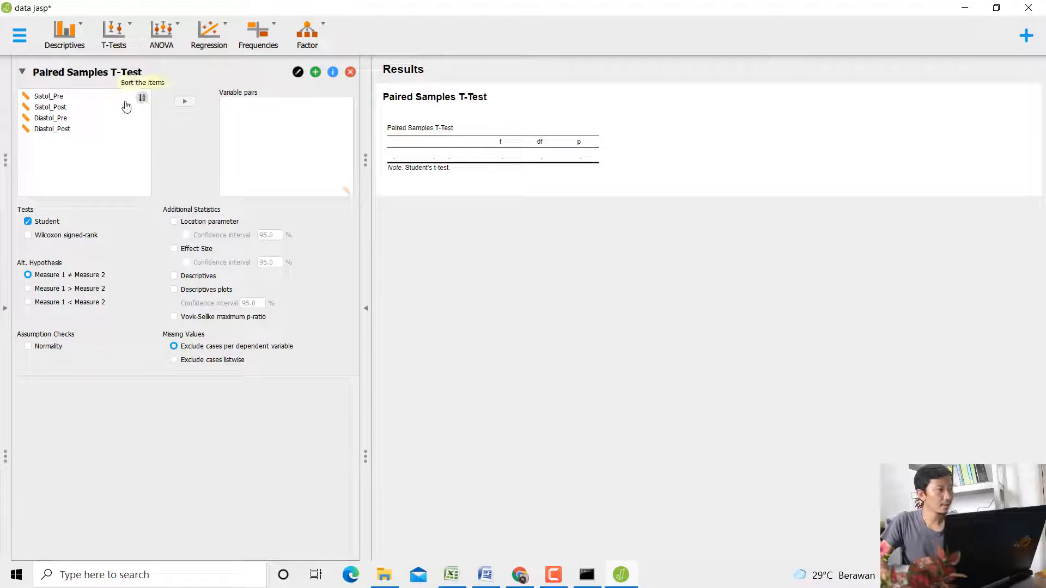
pyautogui.click(101, 97)
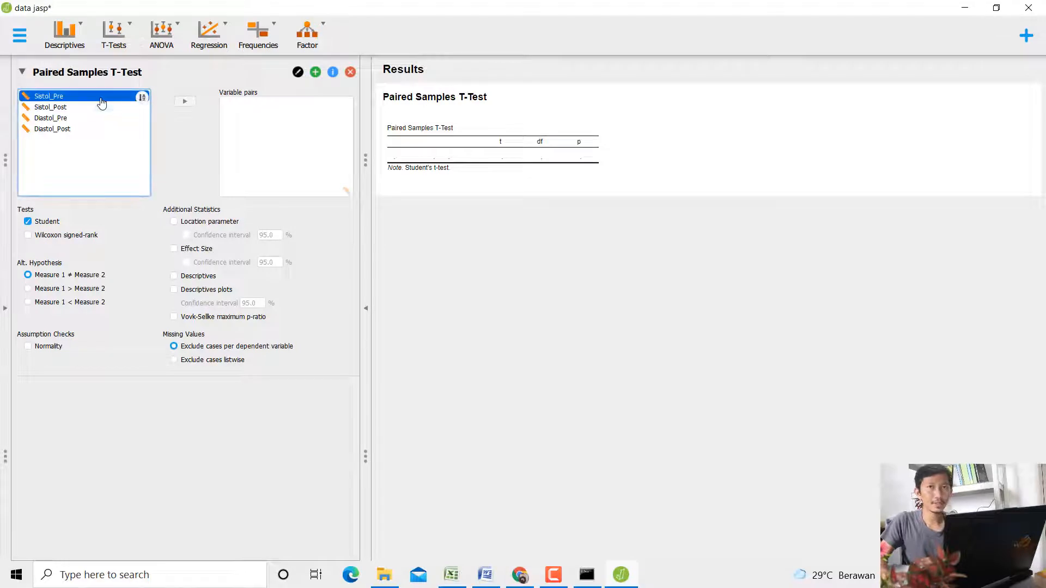
pyautogui.click(183, 105)
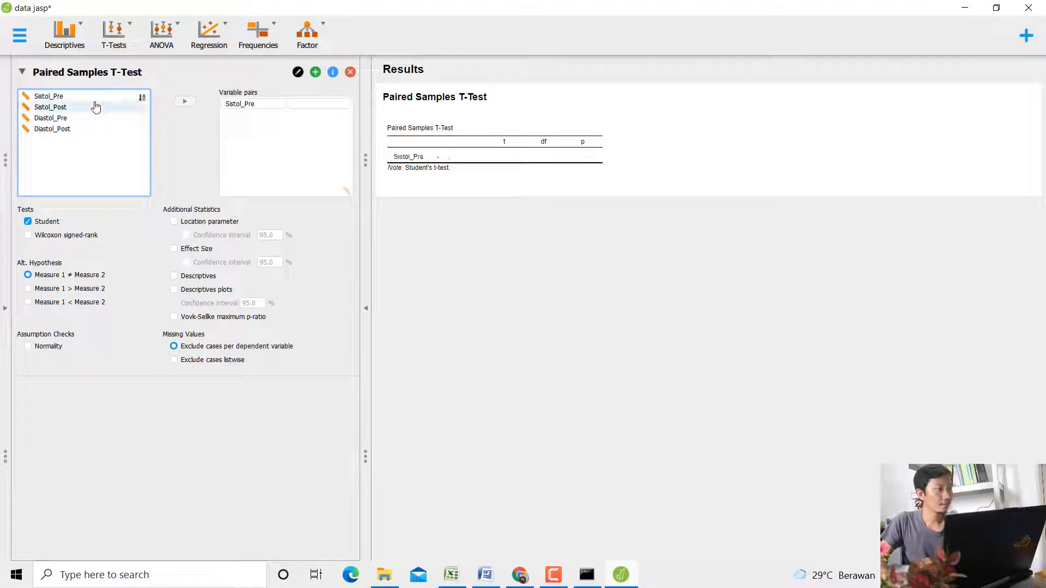
pyautogui.click(94, 107)
pyautogui.click(185, 104)
# Add Diastol_Pre and Diastol_Post as the second variable pair and use the Wilcoxon signed-rank test instead of Student
pyautogui.click(114, 117)
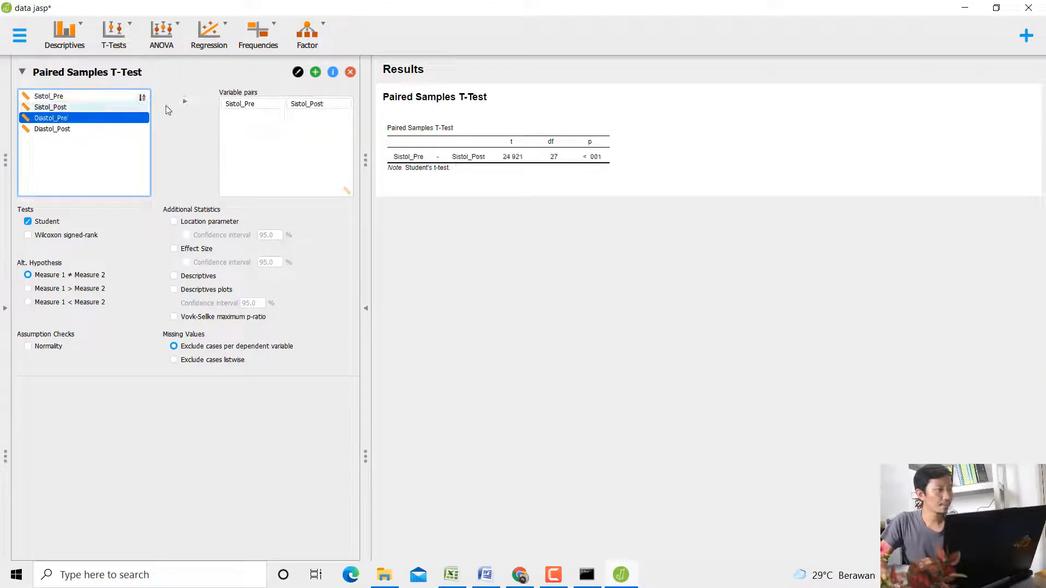
pyautogui.click(185, 103)
pyautogui.click(112, 128)
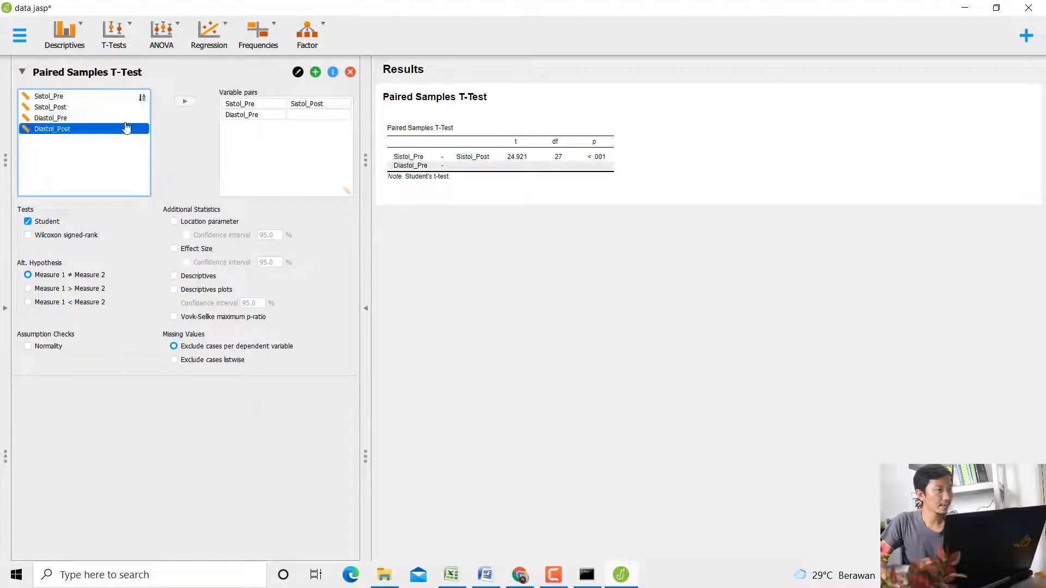
pyautogui.click(187, 105)
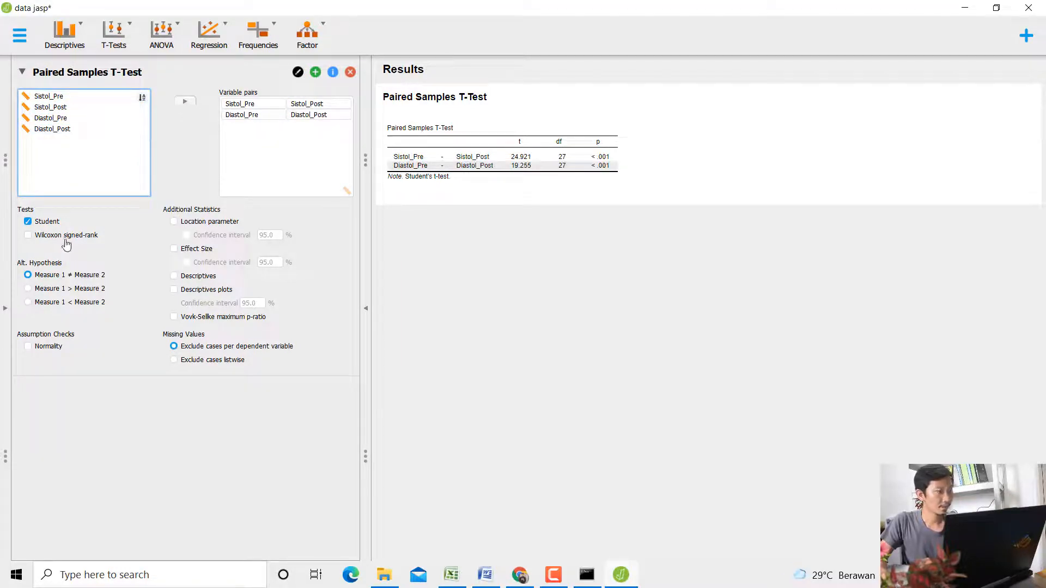
pyautogui.click(39, 222)
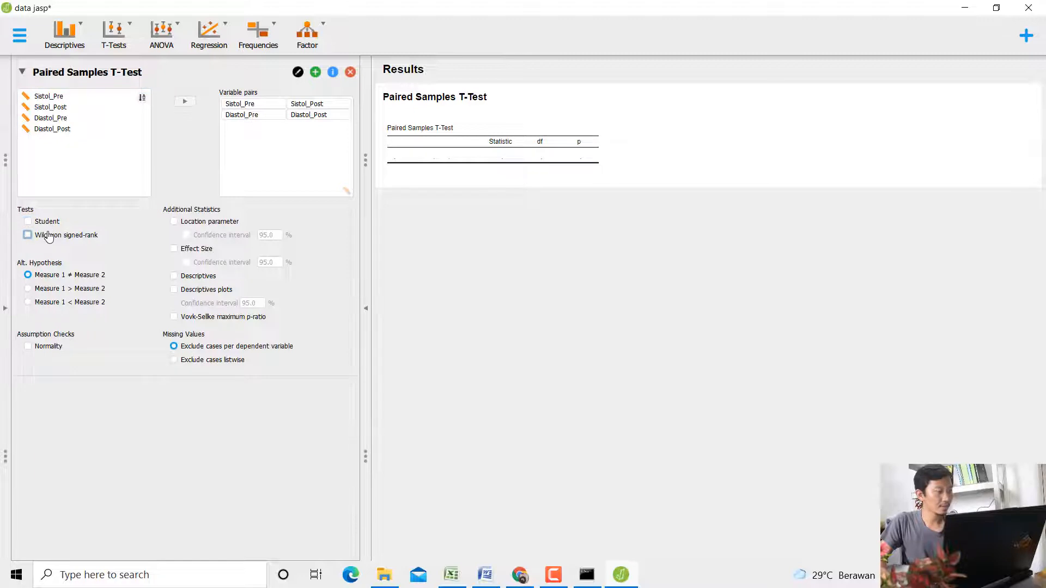
pyautogui.click(48, 237)
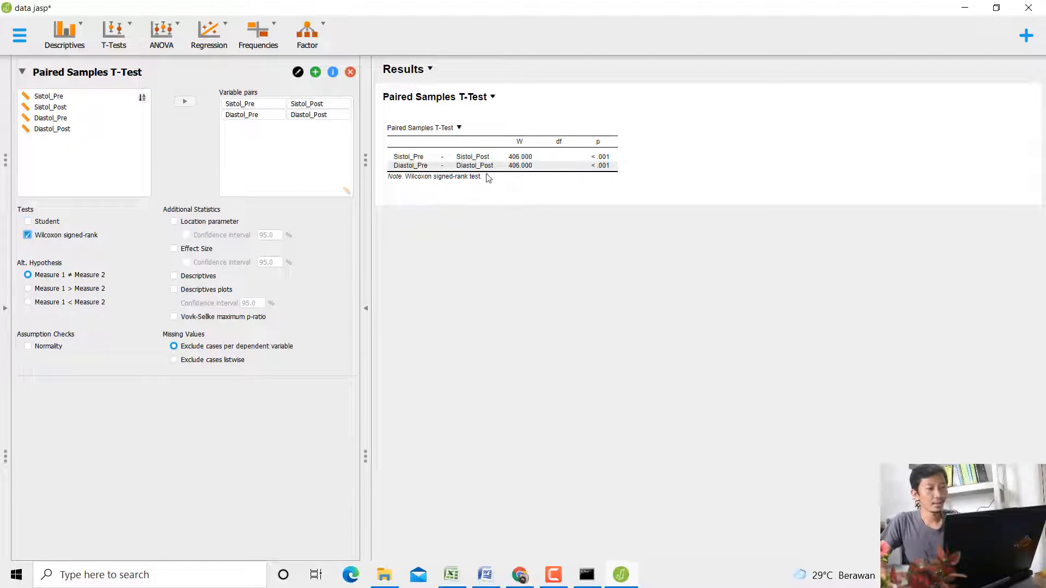